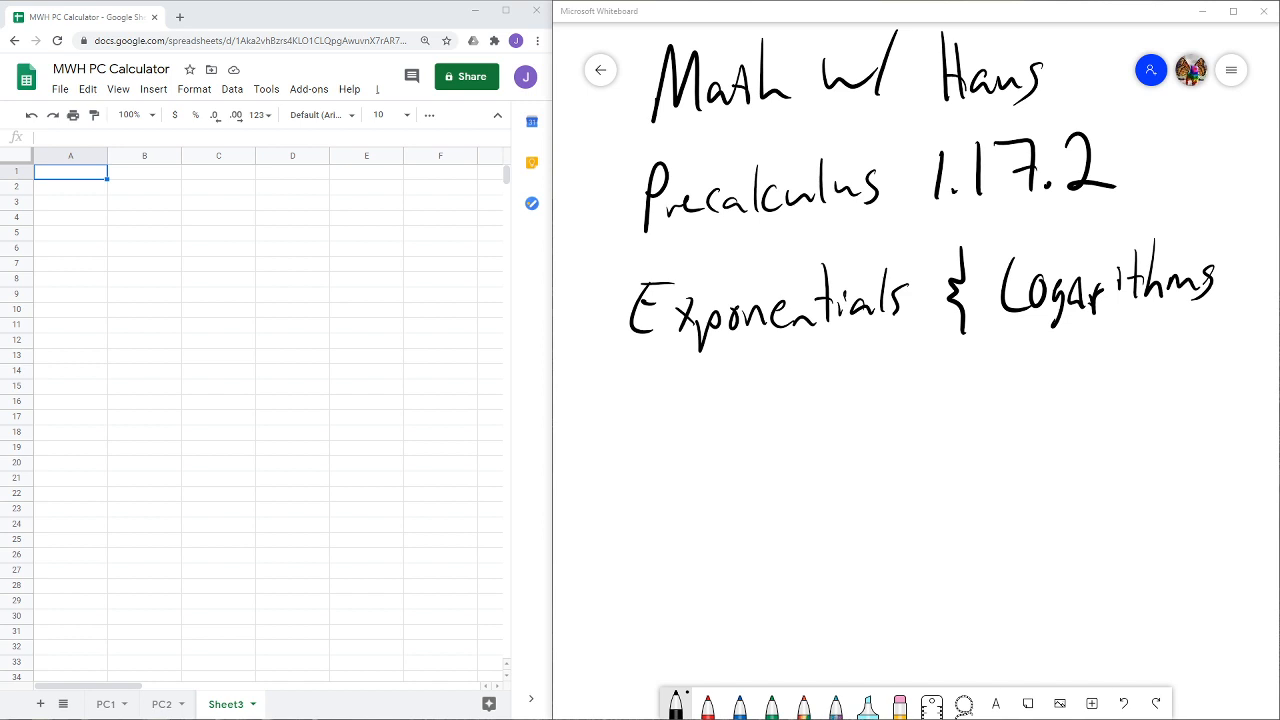
- Handwrite the heading "pH" in the blank whiteboard area below the "Exponentials & Logarithms" title
{"action": "scroll", "coordinate": [760, 537], "scroll_direction": "down", "scroll_amount": 5}
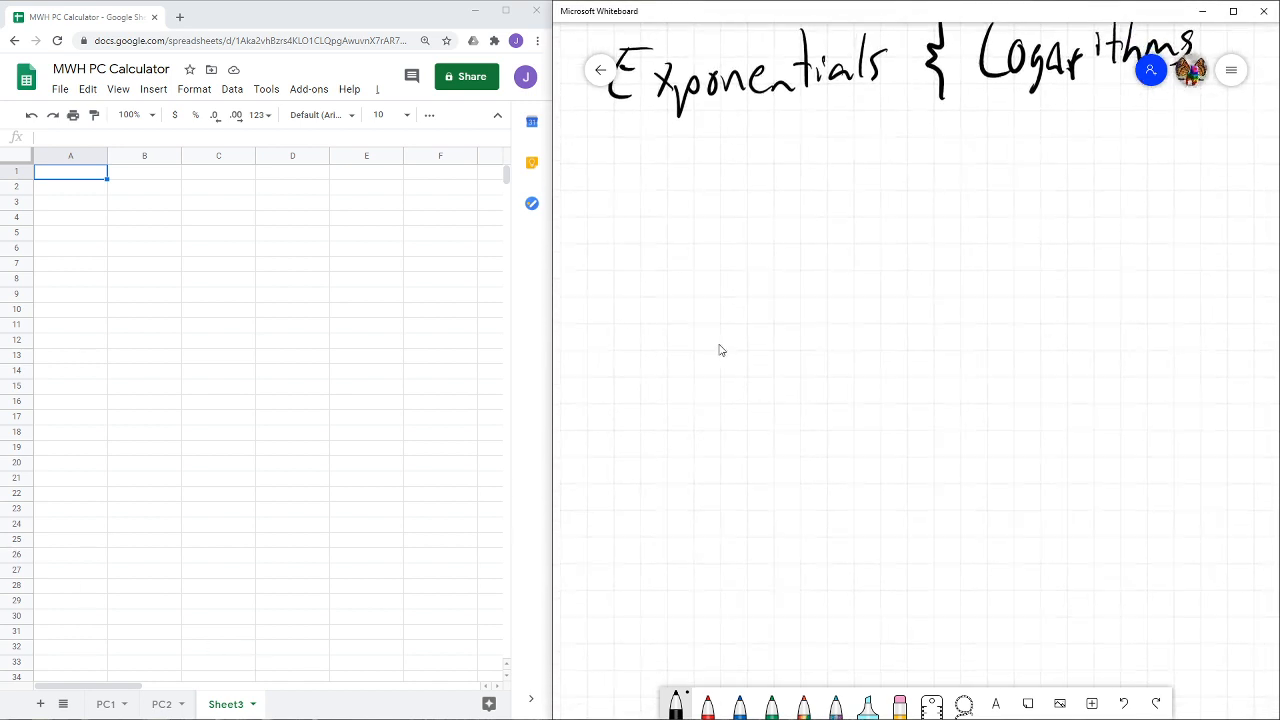
{"action": "mouse_move", "coordinate": [818, 188]}
{"action": "left_mouse_down"}
{"action": "mouse_move", "coordinate": [812, 244]}
{"action": "mouse_move", "coordinate": [818, 216]}
{"action": "left_mouse_up"}
{"action": "mouse_move", "coordinate": [866, 168]}
{"action": "left_mouse_down"}
{"action": "mouse_move", "coordinate": [865, 226]}
{"action": "mouse_move", "coordinate": [894, 201]}
{"action": "left_mouse_up"}
{"action": "left_click_drag", "start_coordinate": [896, 166], "coordinate": [895, 215]}
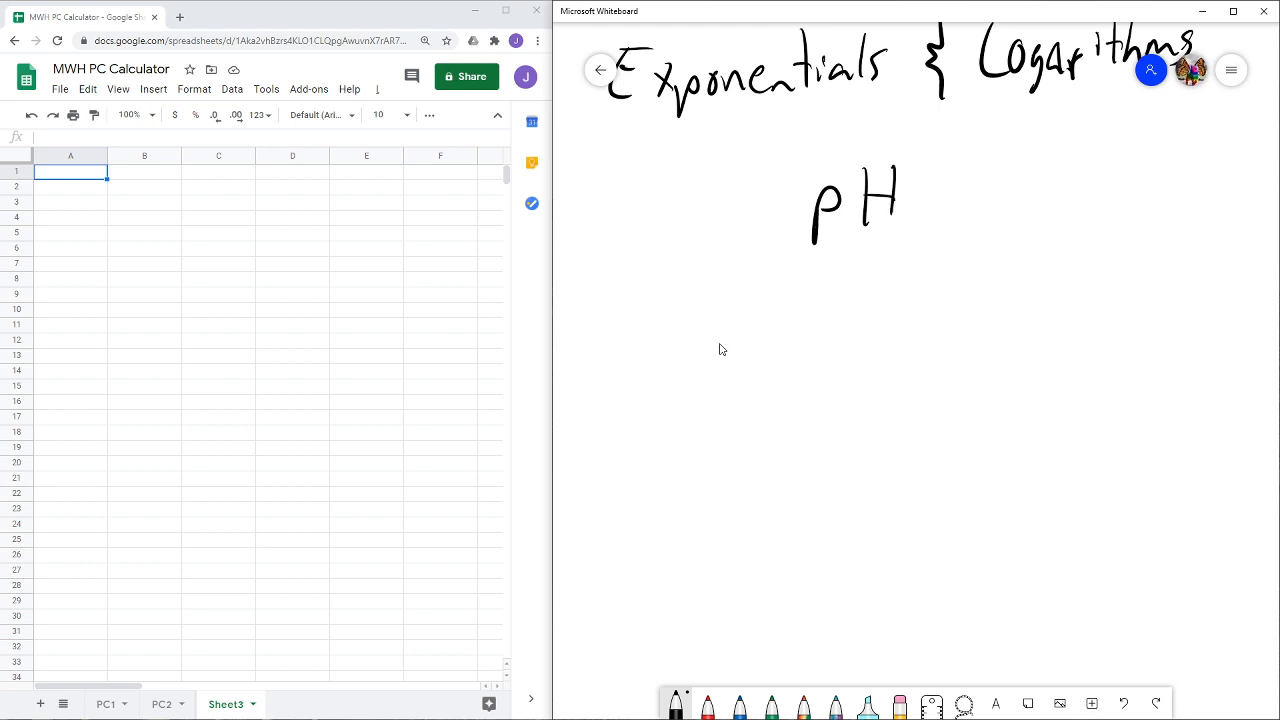
- Handwrite the formula pH = -LOG[H⁺] under the "pH" heading and extend the heading with the word "Scale"
{"action": "mouse_move", "coordinate": [699, 267]}
{"action": "left_mouse_down"}
{"action": "mouse_move", "coordinate": [693, 322]}
{"action": "mouse_move", "coordinate": [700, 290]}
{"action": "left_mouse_up"}
{"action": "mouse_move", "coordinate": [738, 267]}
{"action": "left_mouse_down"}
{"action": "mouse_move", "coordinate": [737, 301]}
{"action": "mouse_move", "coordinate": [761, 301]}
{"action": "left_mouse_up"}
{"action": "left_click_drag", "start_coordinate": [739, 287], "coordinate": [821, 281]}
{"action": "mouse_move", "coordinate": [791, 303]}
{"action": "left_mouse_down"}
{"action": "mouse_move", "coordinate": [856, 296]}
{"action": "mouse_move", "coordinate": [864, 265]}
{"action": "mouse_move", "coordinate": [885, 296]}
{"action": "mouse_move", "coordinate": [914, 299]}
{"action": "mouse_move", "coordinate": [928, 258]}
{"action": "left_mouse_up"}
{"action": "mouse_move", "coordinate": [966, 252]}
{"action": "left_mouse_down"}
{"action": "mouse_move", "coordinate": [956, 299]}
{"action": "mouse_move", "coordinate": [962, 284]}
{"action": "left_mouse_up"}
{"action": "left_click_drag", "start_coordinate": [833, 272], "coordinate": [851, 271]}
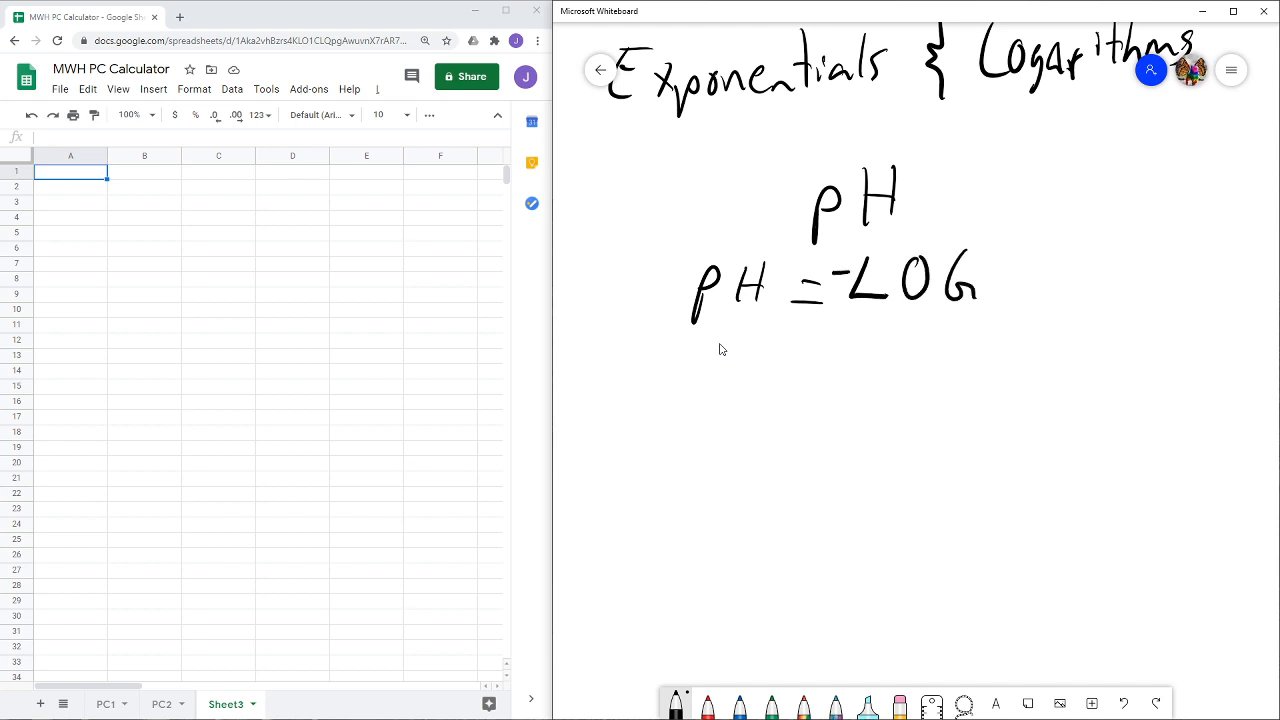
{"action": "mouse_move", "coordinate": [1018, 237]}
{"action": "left_mouse_down"}
{"action": "mouse_move", "coordinate": [996, 292]}
{"action": "mouse_move", "coordinate": [1020, 292]}
{"action": "left_mouse_up"}
{"action": "mouse_move", "coordinate": [1038, 238]}
{"action": "left_mouse_down"}
{"action": "mouse_move", "coordinate": [1036, 290]}
{"action": "mouse_move", "coordinate": [1056, 284]}
{"action": "left_mouse_up"}
{"action": "left_click_drag", "start_coordinate": [1040, 266], "coordinate": [1074, 250]}
{"action": "mouse_move", "coordinate": [1064, 238]}
{"action": "left_mouse_down"}
{"action": "mouse_move", "coordinate": [1080, 238]}
{"action": "mouse_move", "coordinate": [1106, 294]}
{"action": "mouse_move", "coordinate": [1062, 294]}
{"action": "left_mouse_up"}
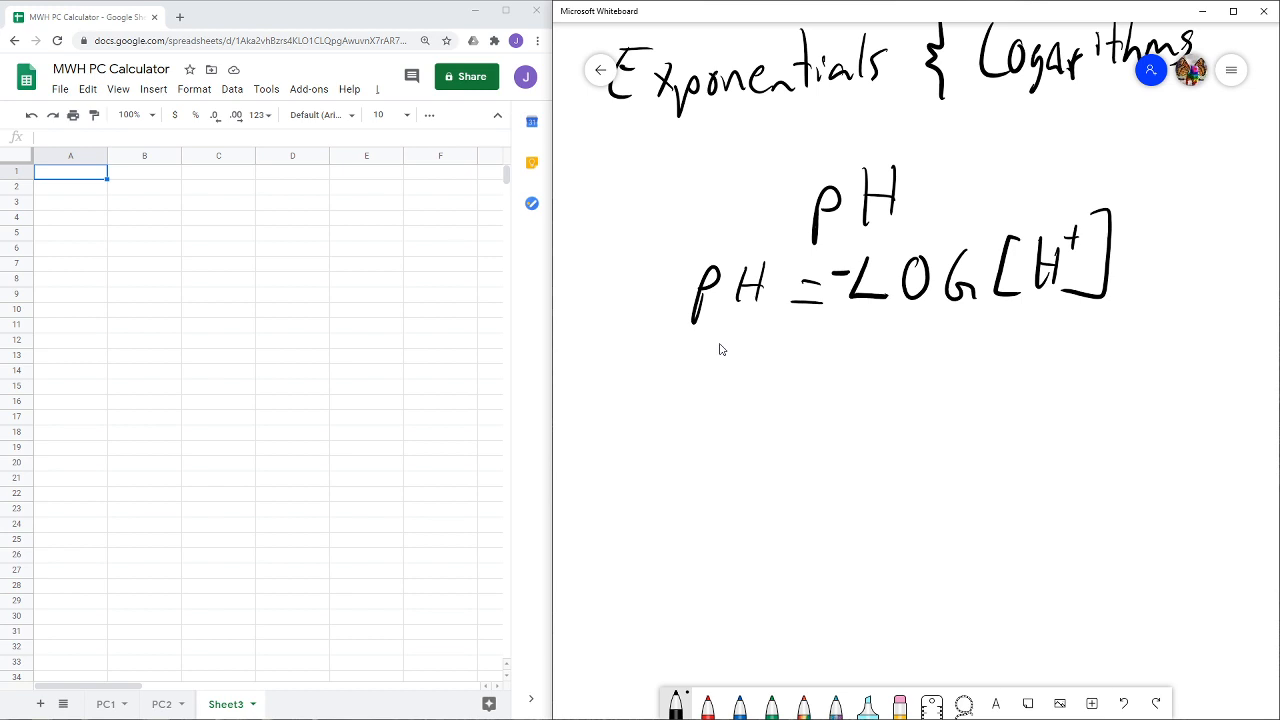
{"action": "mouse_move", "coordinate": [977, 151]}
{"action": "left_mouse_down"}
{"action": "mouse_move", "coordinate": [939, 192]}
{"action": "mouse_move", "coordinate": [993, 197]}
{"action": "mouse_move", "coordinate": [1009, 185]}
{"action": "left_mouse_up"}
{"action": "mouse_move", "coordinate": [1020, 146]}
{"action": "left_mouse_down"}
{"action": "mouse_move", "coordinate": [1022, 183]}
{"action": "mouse_move", "coordinate": [1068, 187]}
{"action": "left_mouse_up"}
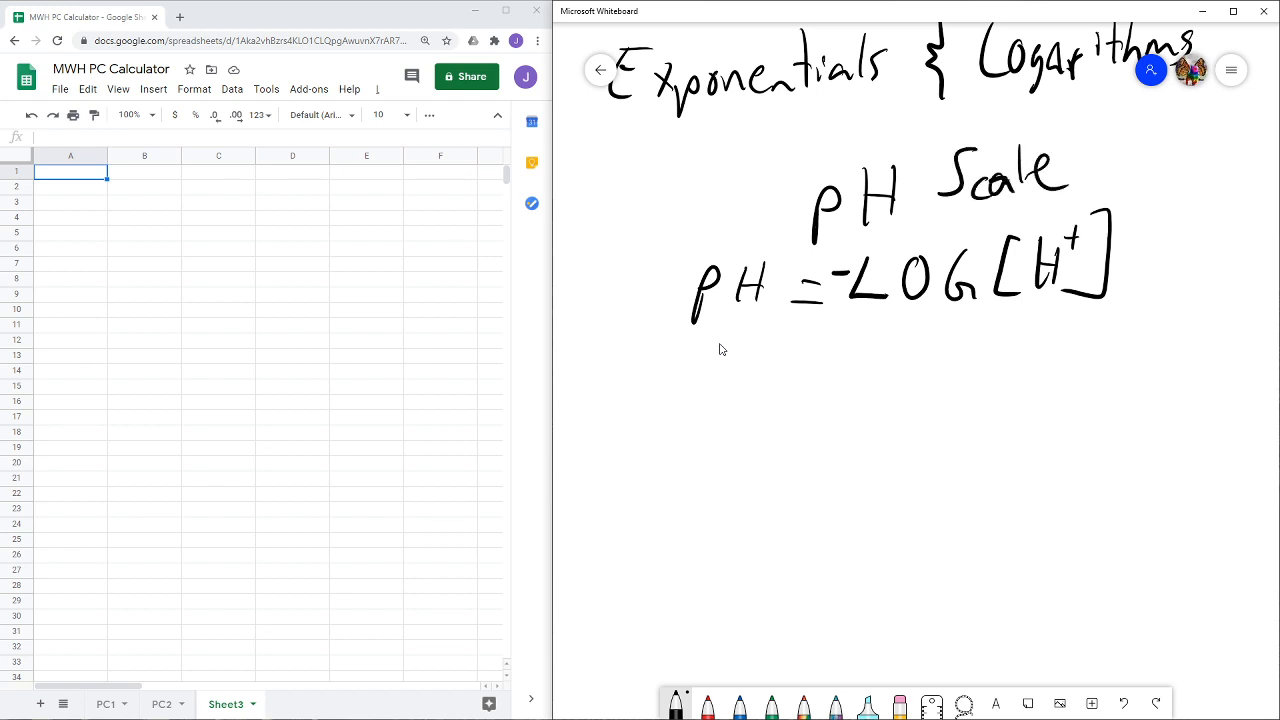
- Switch to the Google Sheets spreadsheet and enter the title "pH Scale" in cell A1
{"action": "left_click", "coordinate": [65, 180]}
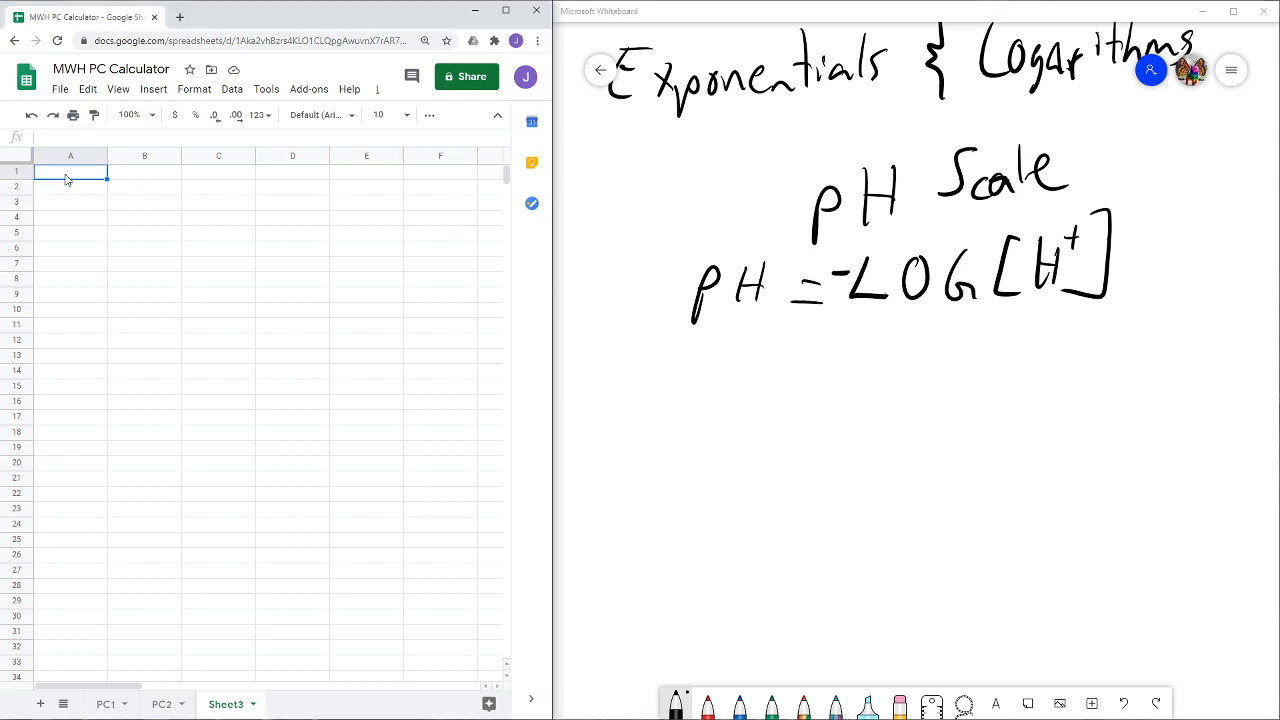
{"action": "type", "text": "pH Scale"}
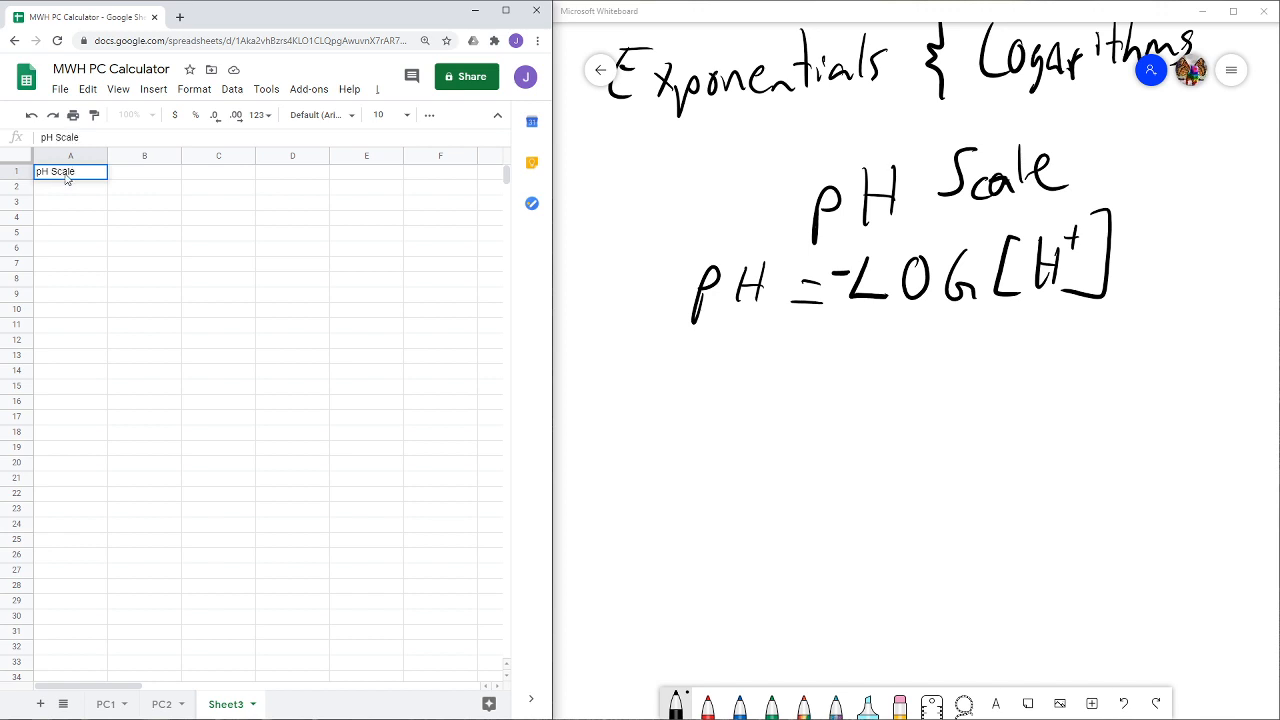
{"action": "key", "text": "Return"}
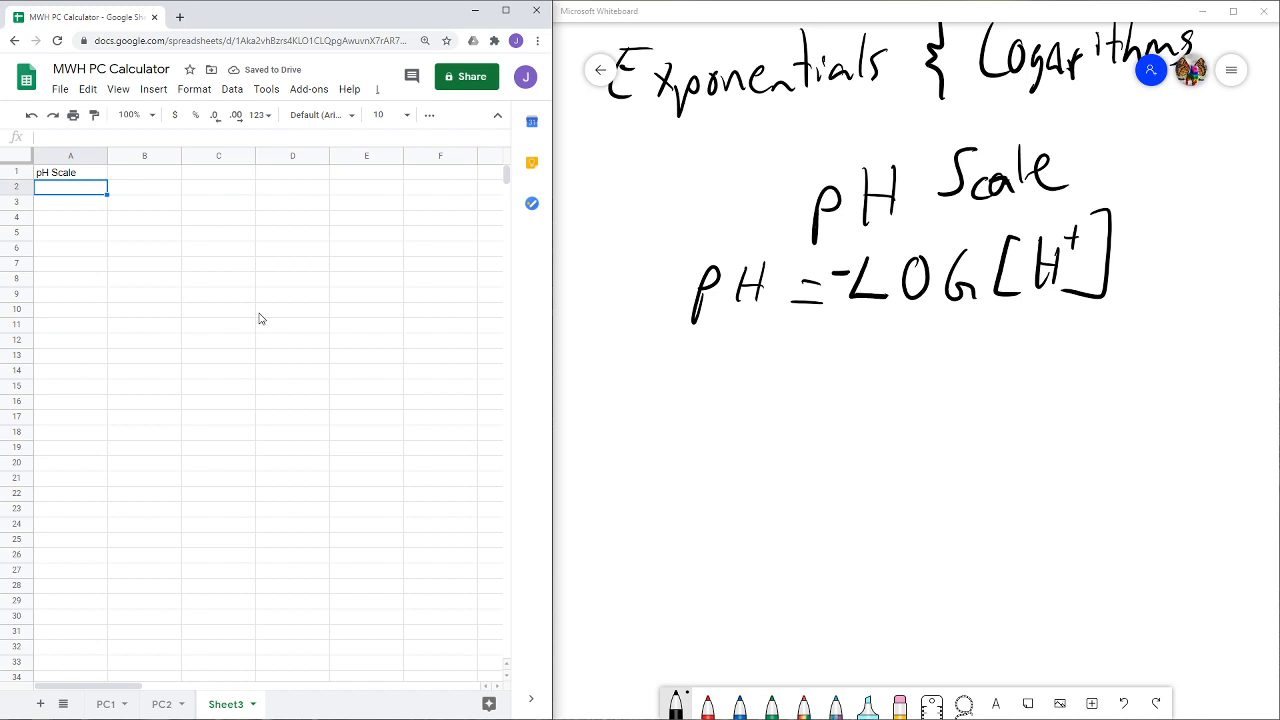
- Enter the column headers "[H+]" in cell A2 and "pH=?" in cell B2
{"action": "type", "text": "["}
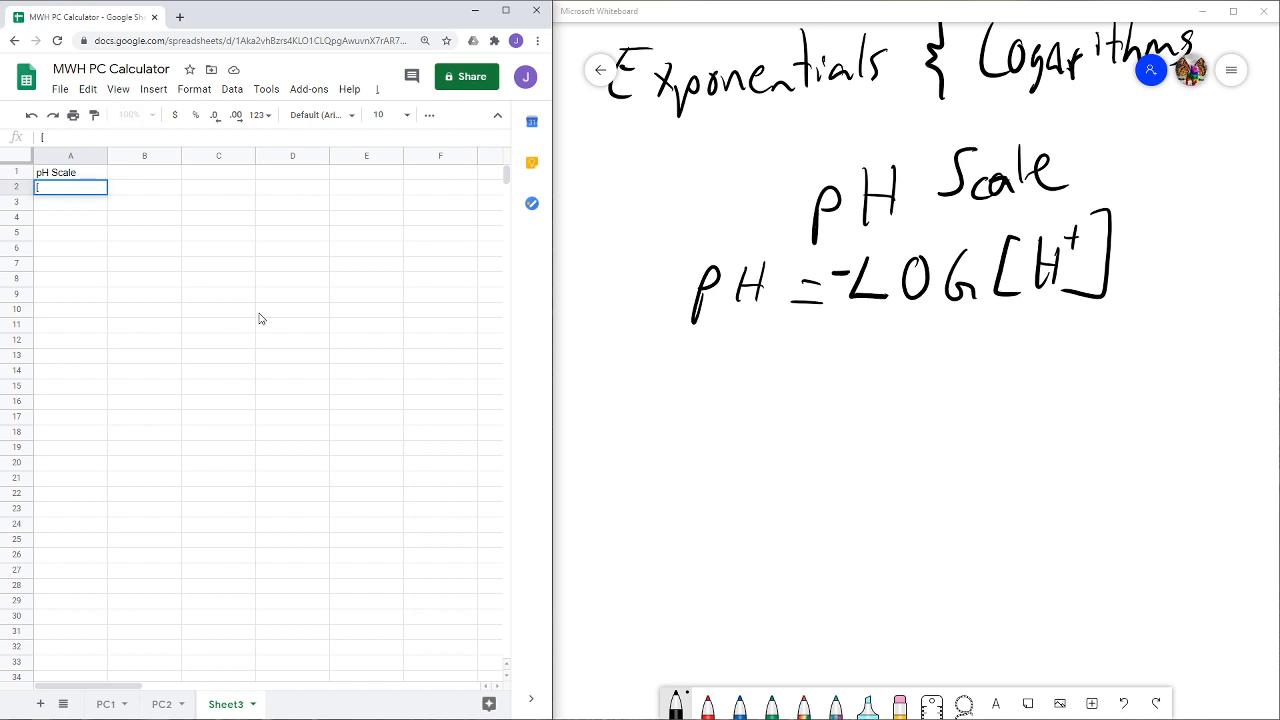
{"action": "type", "text": "H"}
{"action": "type", "text": "*"}
{"action": "type", "text": "]"}
{"action": "left_click", "coordinate": [130, 194]}
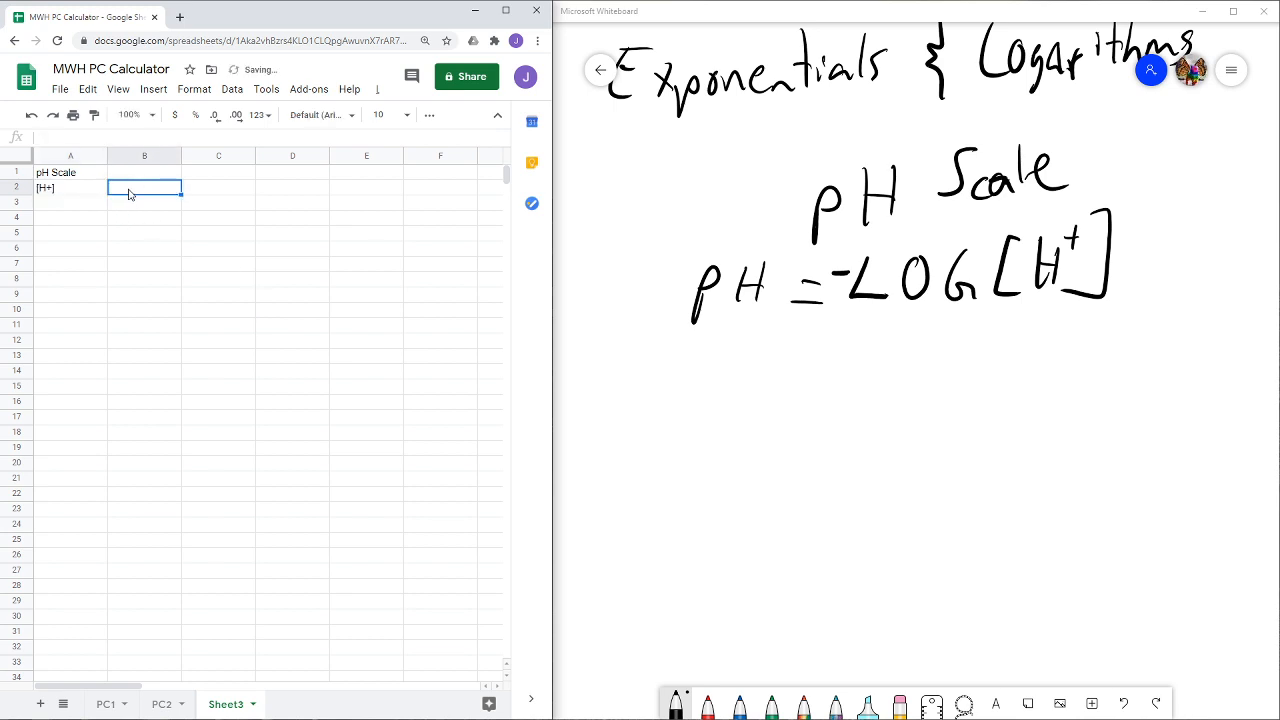
{"action": "type", "text": "pH=?"}
{"action": "left_click", "coordinate": [86, 205]}
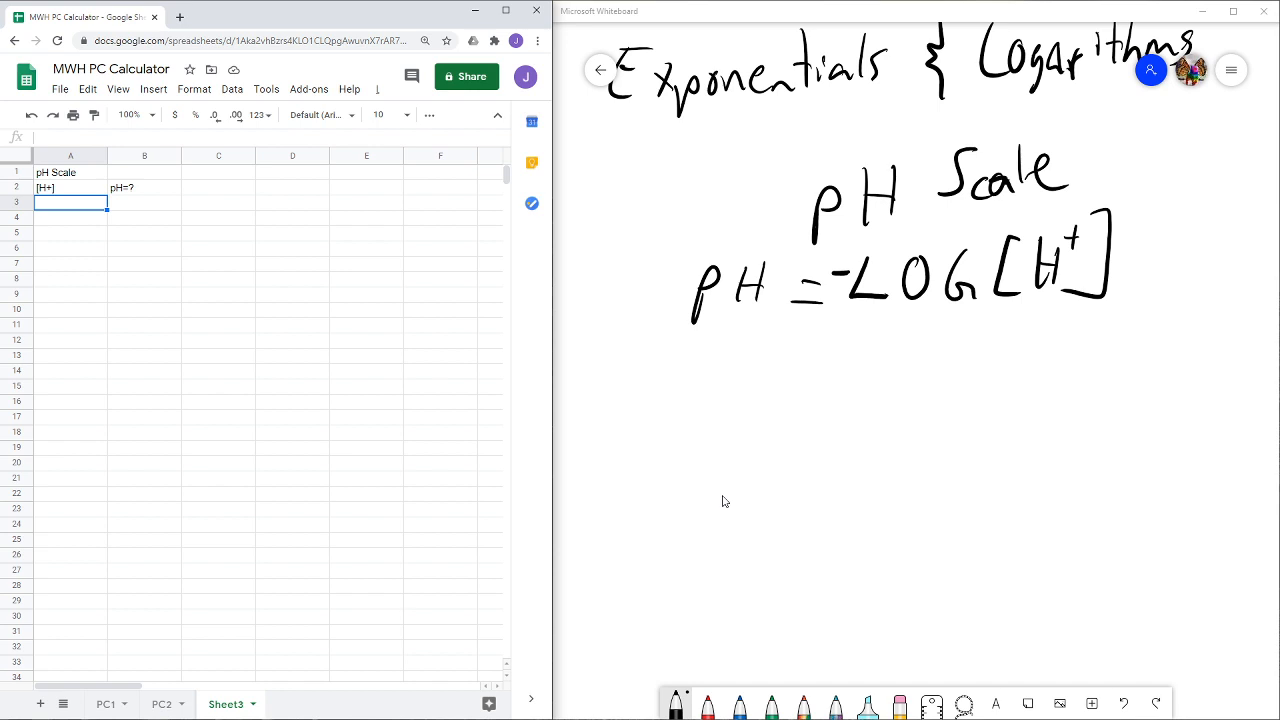
- Switch to Microsoft Whiteboard and handwrite the example "ex) [H⁺] = 3.2 × 10⁻⁸" below the pH formula
{"action": "left_click_drag", "start_coordinate": [620, 420], "coordinate": [685, 434]}
{"action": "left_click_drag", "start_coordinate": [686, 396], "coordinate": [660, 437]}
{"action": "left_click_drag", "start_coordinate": [709, 370], "coordinate": [610, 474]}
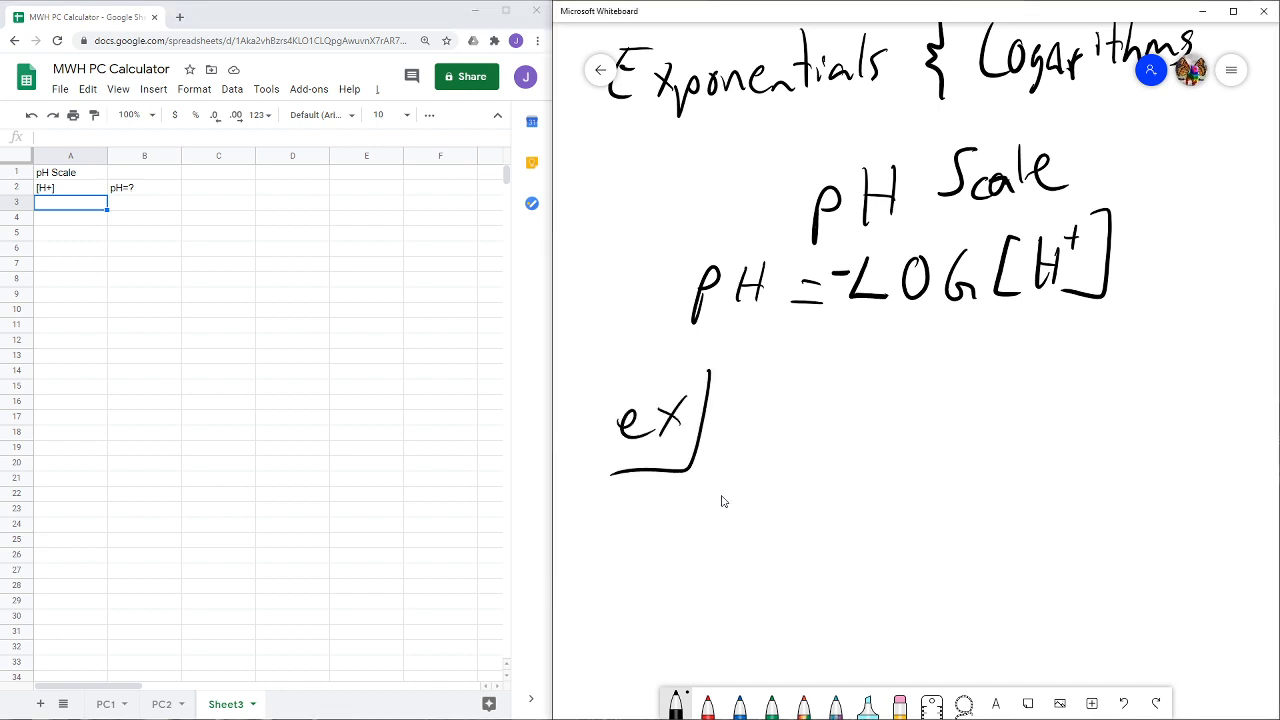
{"action": "mouse_move", "coordinate": [812, 404]}
{"action": "left_mouse_down"}
{"action": "mouse_move", "coordinate": [790, 404]}
{"action": "mouse_move", "coordinate": [804, 458]}
{"action": "mouse_move", "coordinate": [817, 454]}
{"action": "left_mouse_up"}
{"action": "left_click_drag", "start_coordinate": [835, 410], "coordinate": [835, 458]}
{"action": "left_click_drag", "start_coordinate": [846, 439], "coordinate": [818, 439]}
{"action": "mouse_move", "coordinate": [853, 396]}
{"action": "left_mouse_down"}
{"action": "mouse_move", "coordinate": [853, 424]}
{"action": "mouse_move", "coordinate": [860, 411]}
{"action": "left_mouse_up"}
{"action": "mouse_move", "coordinate": [864, 389]}
{"action": "left_mouse_down"}
{"action": "mouse_move", "coordinate": [887, 456]}
{"action": "mouse_move", "coordinate": [850, 463]}
{"action": "left_mouse_up"}
{"action": "left_click_drag", "start_coordinate": [918, 424], "coordinate": [942, 423]}
{"action": "left_click_drag", "start_coordinate": [922, 442], "coordinate": [978, 452]}
{"action": "left_click", "coordinate": [1012, 446]}
{"action": "mouse_move", "coordinate": [1022, 410]}
{"action": "left_mouse_down"}
{"action": "mouse_move", "coordinate": [1052, 436]}
{"action": "mouse_move", "coordinate": [1090, 434]}
{"action": "left_mouse_up"}
{"action": "mouse_move", "coordinate": [1088, 406]}
{"action": "left_mouse_down"}
{"action": "mouse_move", "coordinate": [1068, 436]}
{"action": "mouse_move", "coordinate": [1100, 442]}
{"action": "left_mouse_up"}
{"action": "left_click_drag", "start_coordinate": [1118, 402], "coordinate": [1180, 368]}
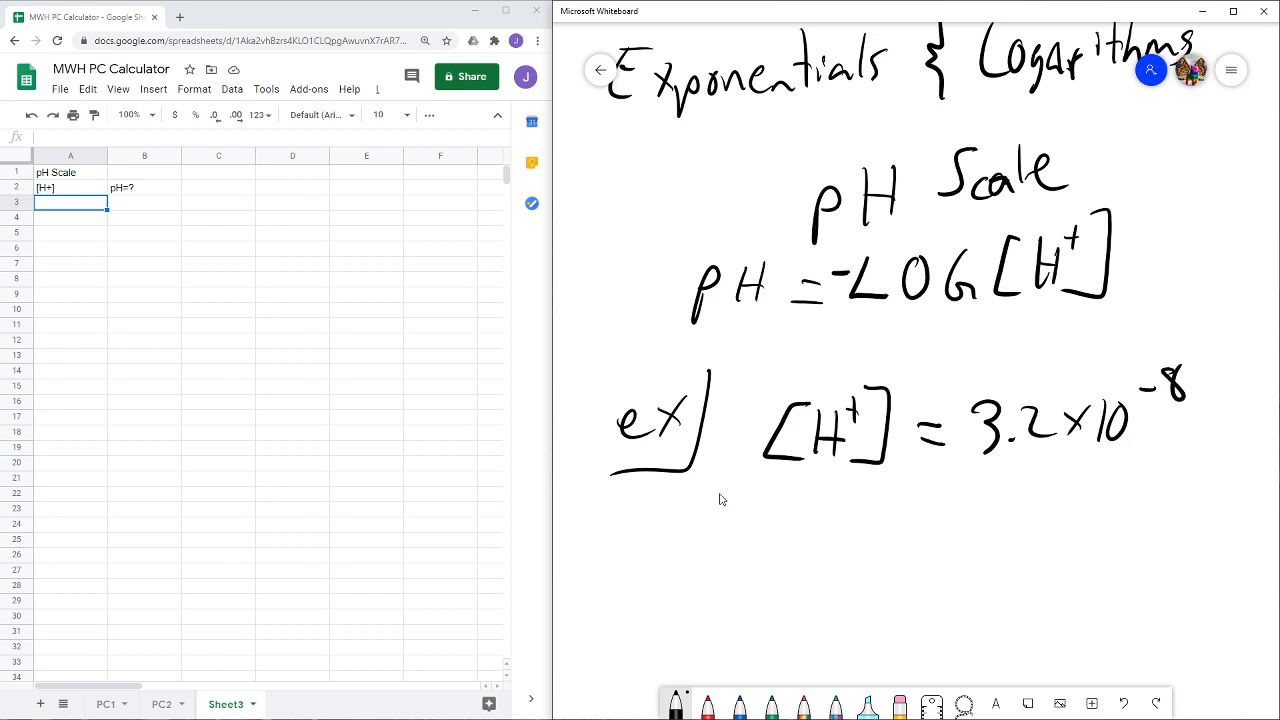
- Switch to the Google Sheets spreadsheet and enter the concentration formula =3.2*10^(-8) in cell A3
{"action": "left_click", "coordinate": [70, 208]}
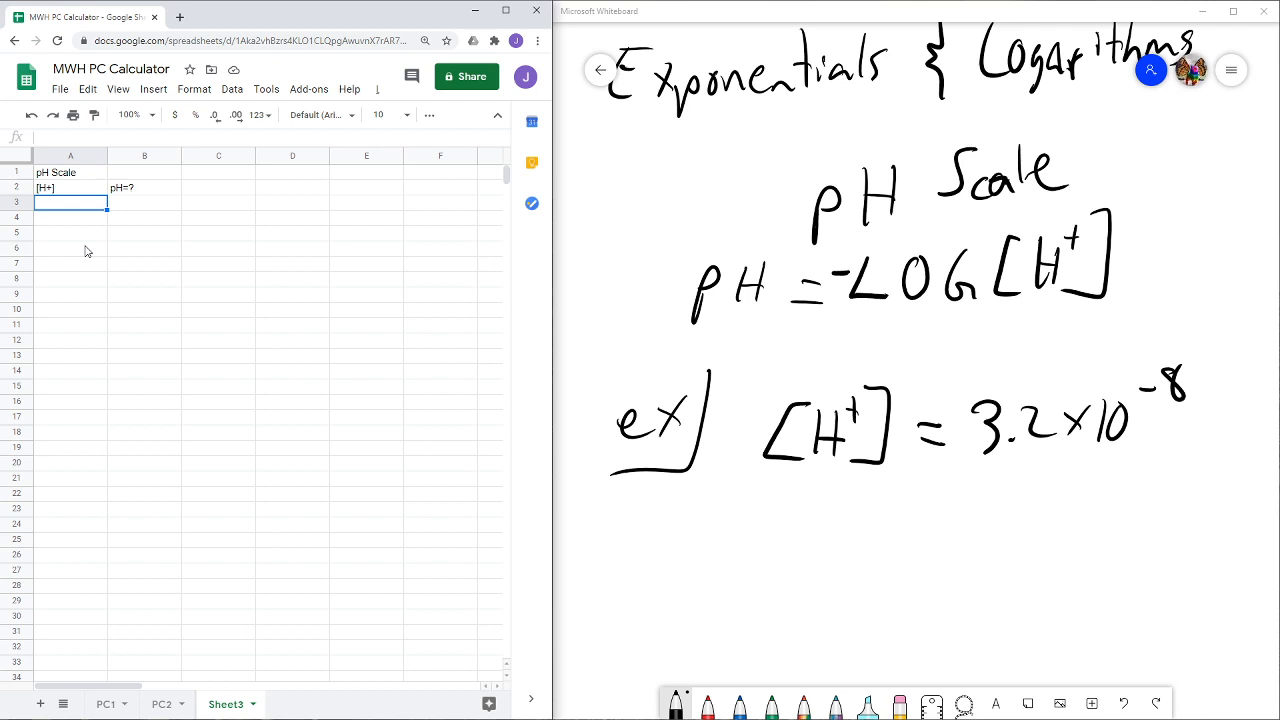
{"action": "type", "text": "="}
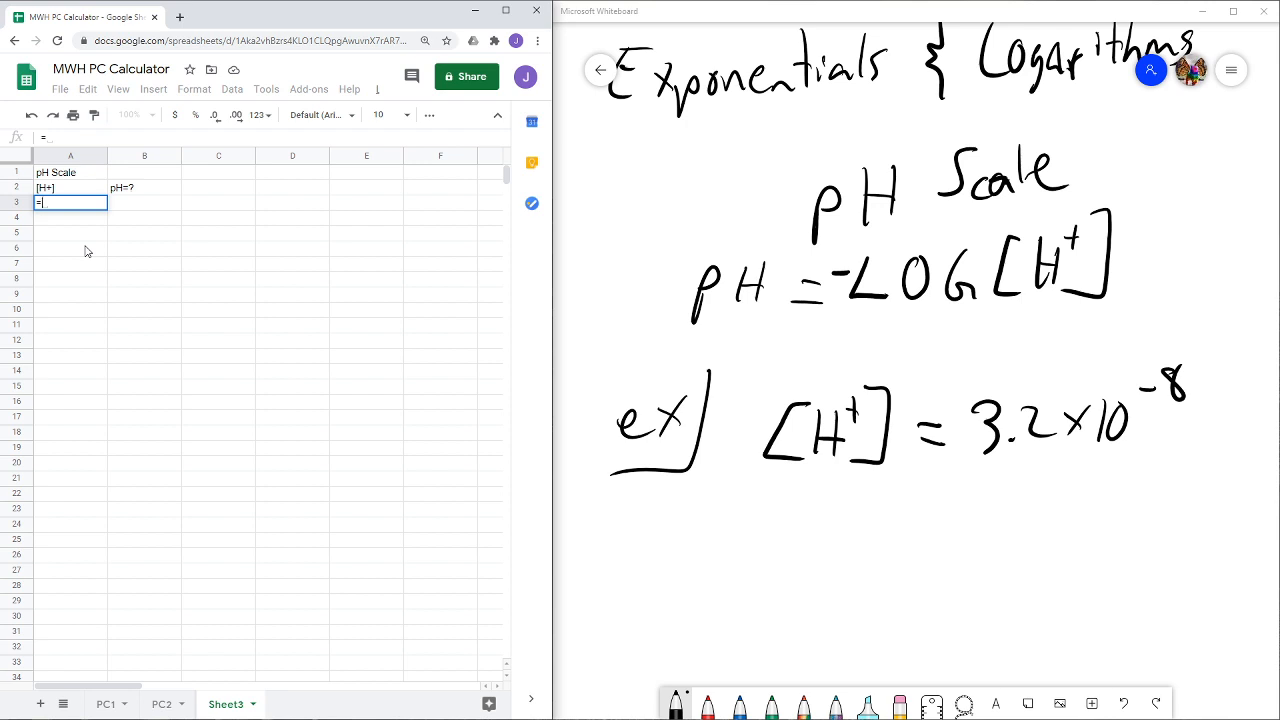
{"action": "type", "text": "3.2"}
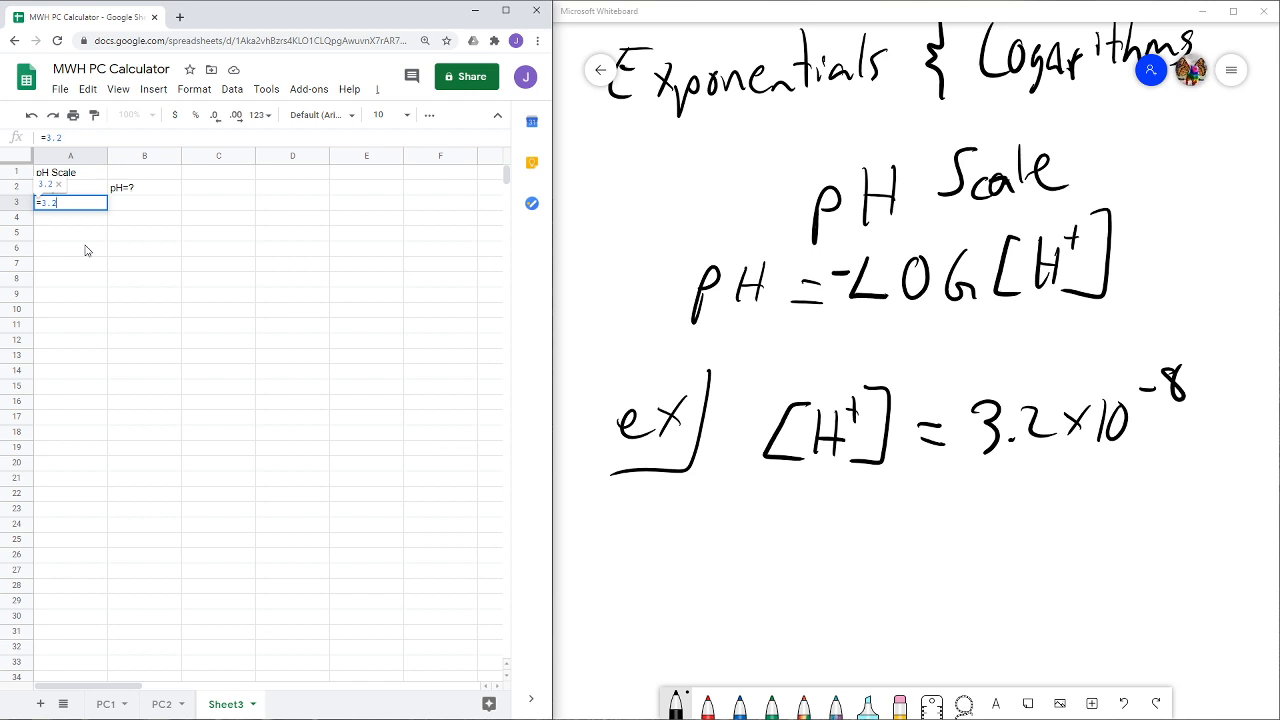
{"action": "type", "text": "*"}
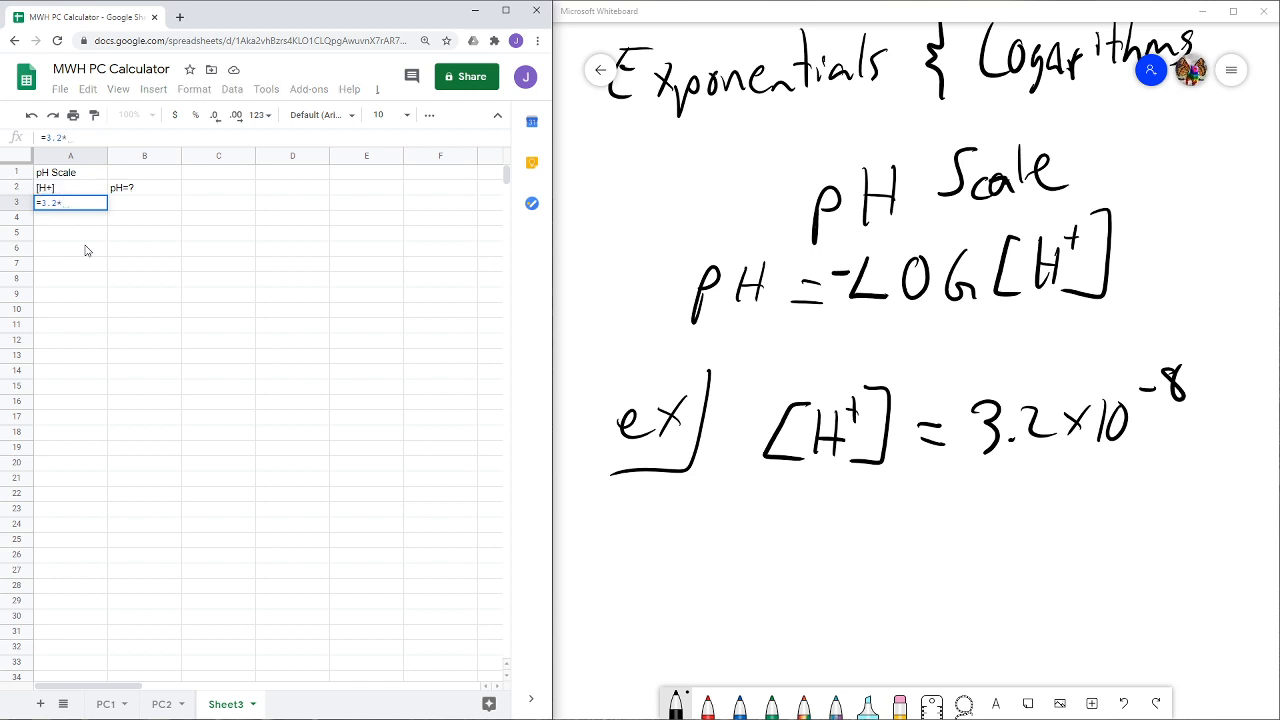
{"action": "type", "text": "10"}
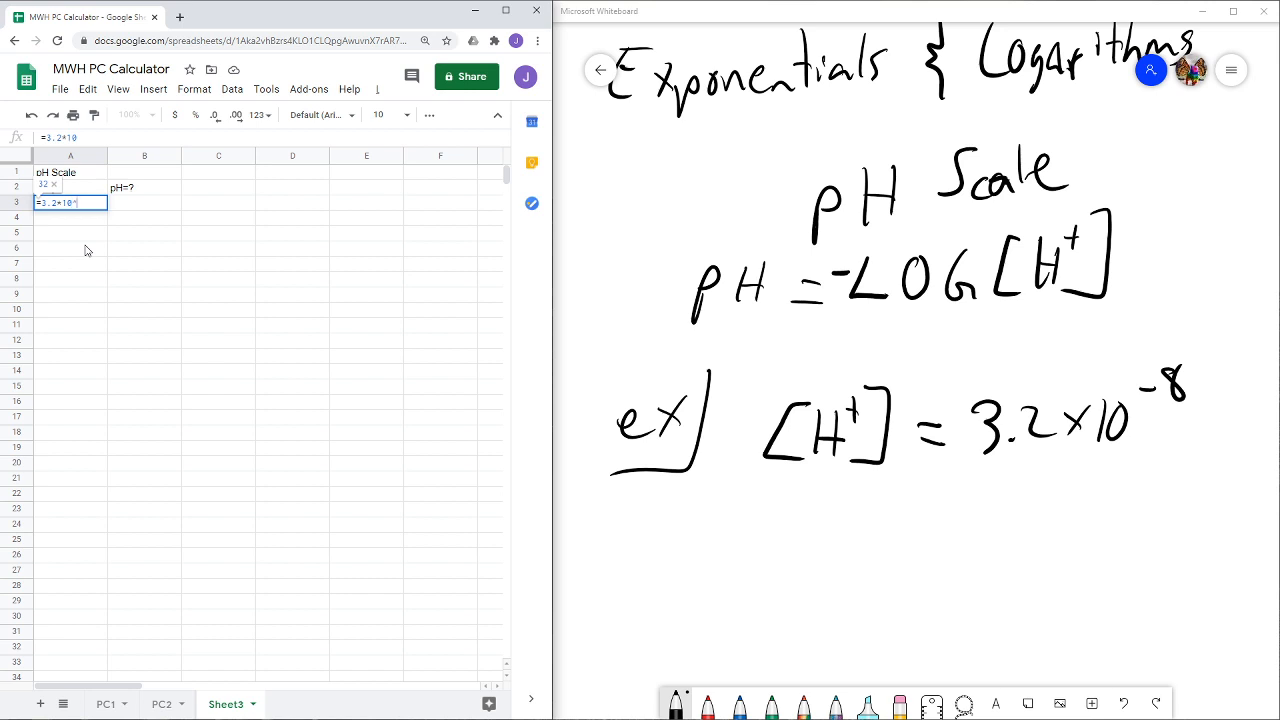
{"action": "type", "text": "^"}
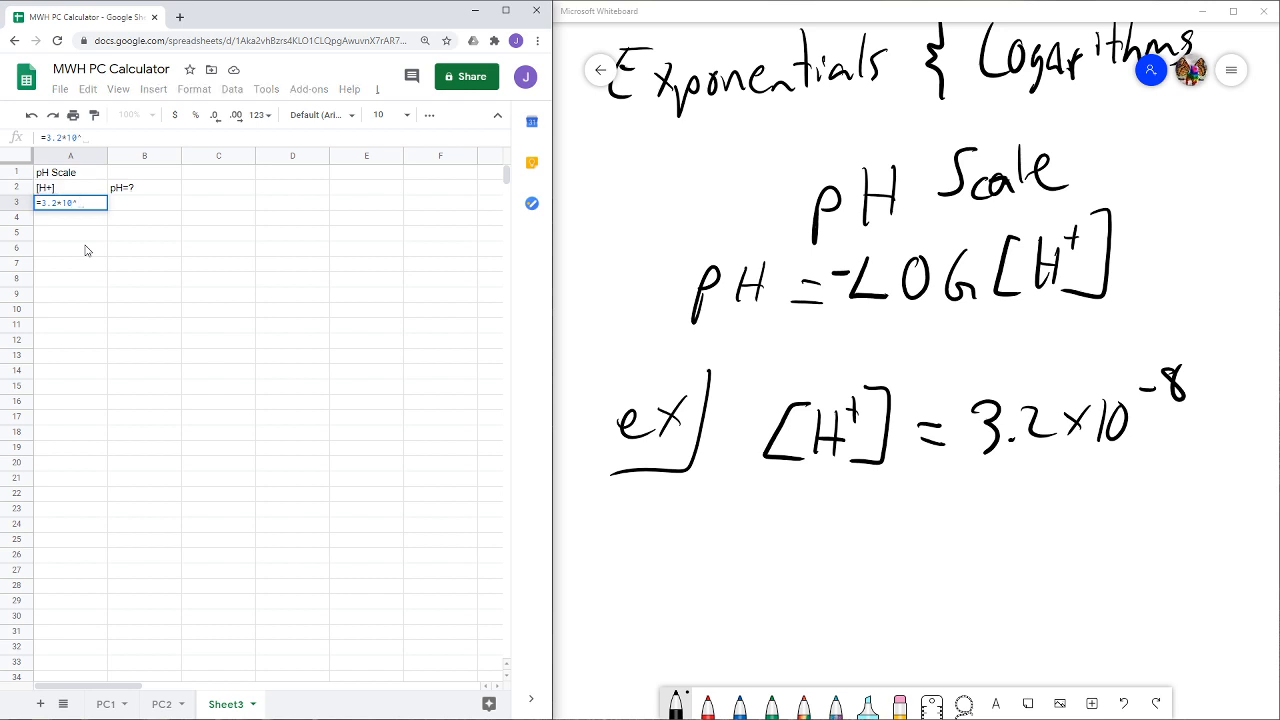
{"action": "type", "text": "(-8)"}
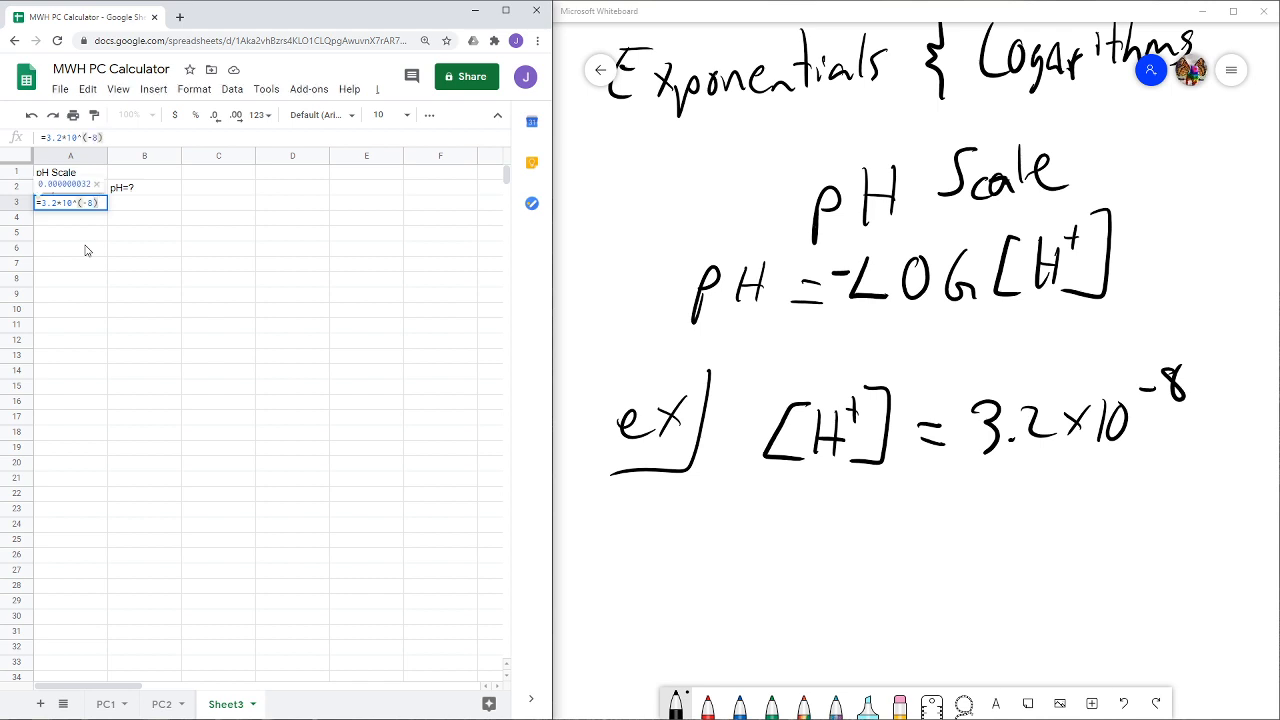
{"action": "key", "text": "Return"}
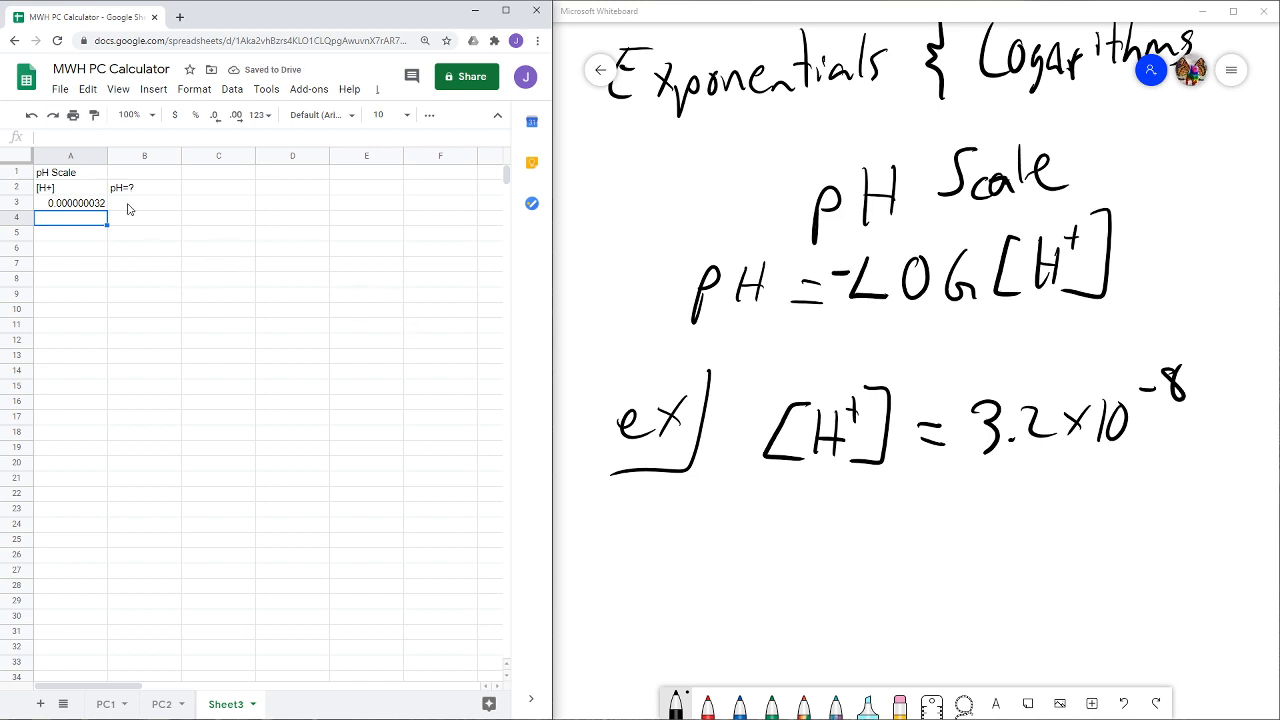
- Enter the formula =-LOG(A3) in cell B3 to calculate the pH from the concentration
{"action": "left_click", "coordinate": [128, 204]}
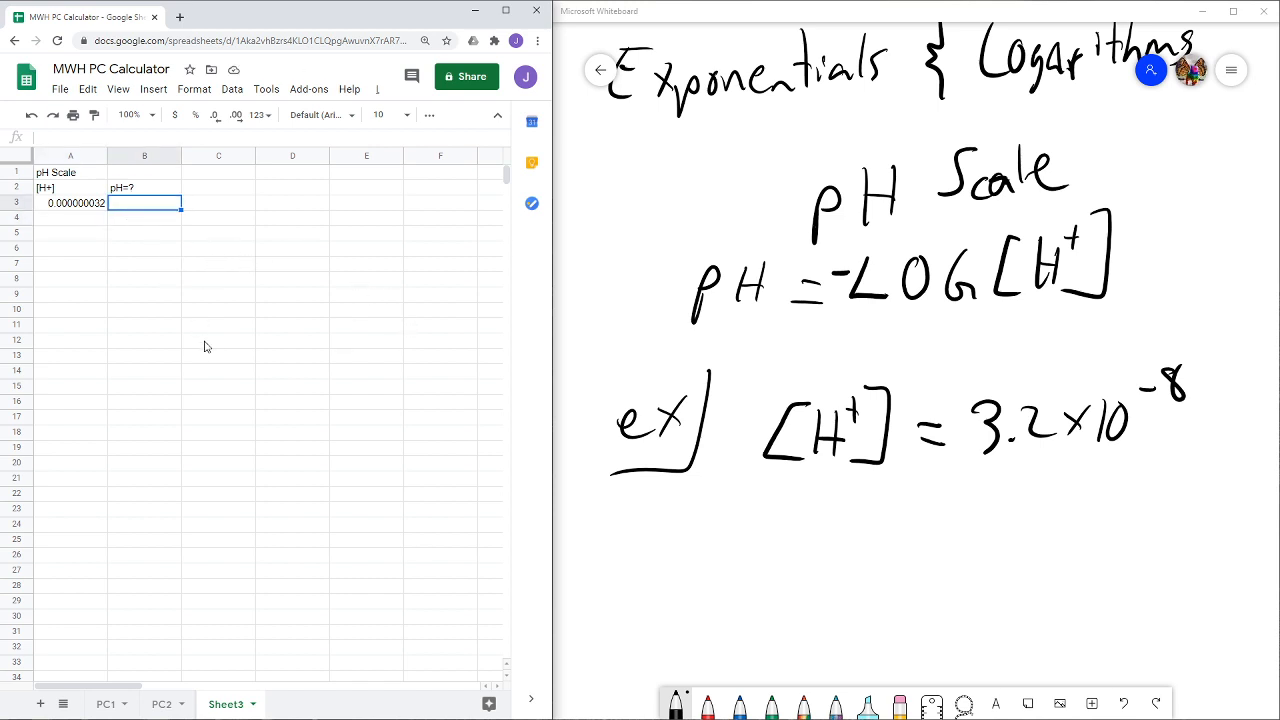
{"action": "type", "text": "="}
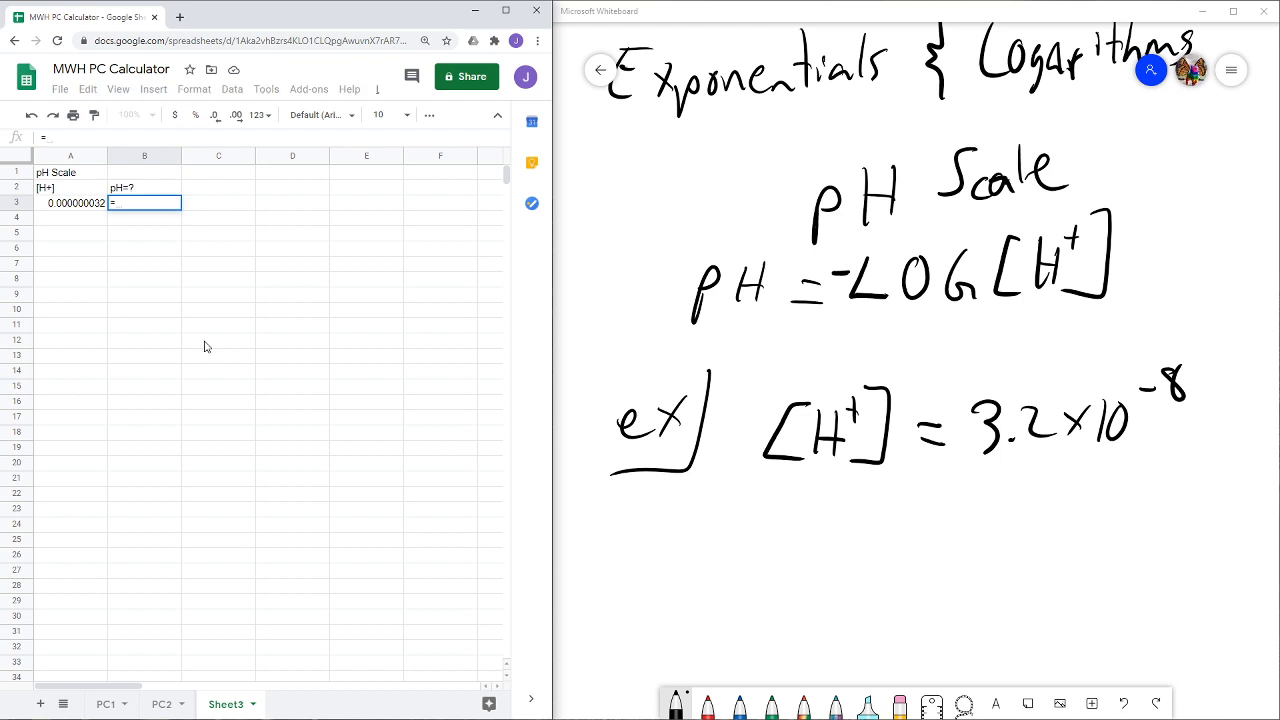
{"action": "type", "text": "-lo"}
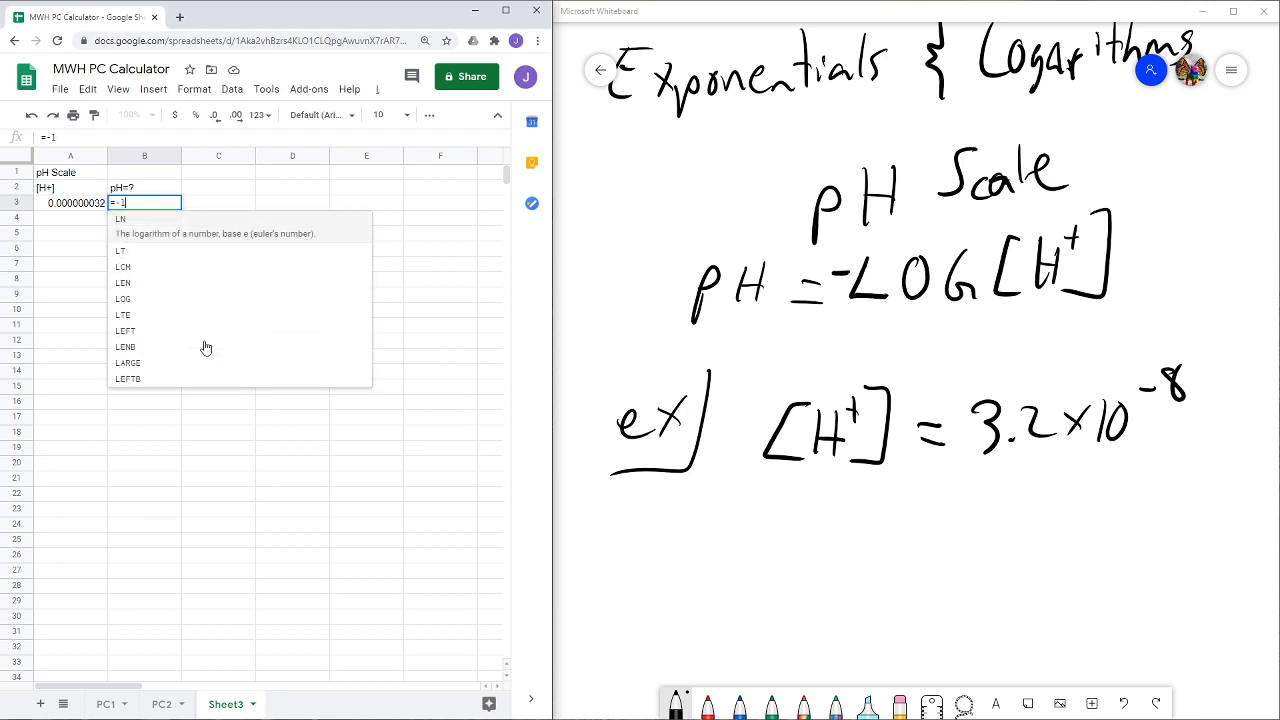
{"action": "key", "text": "BackSpace"}
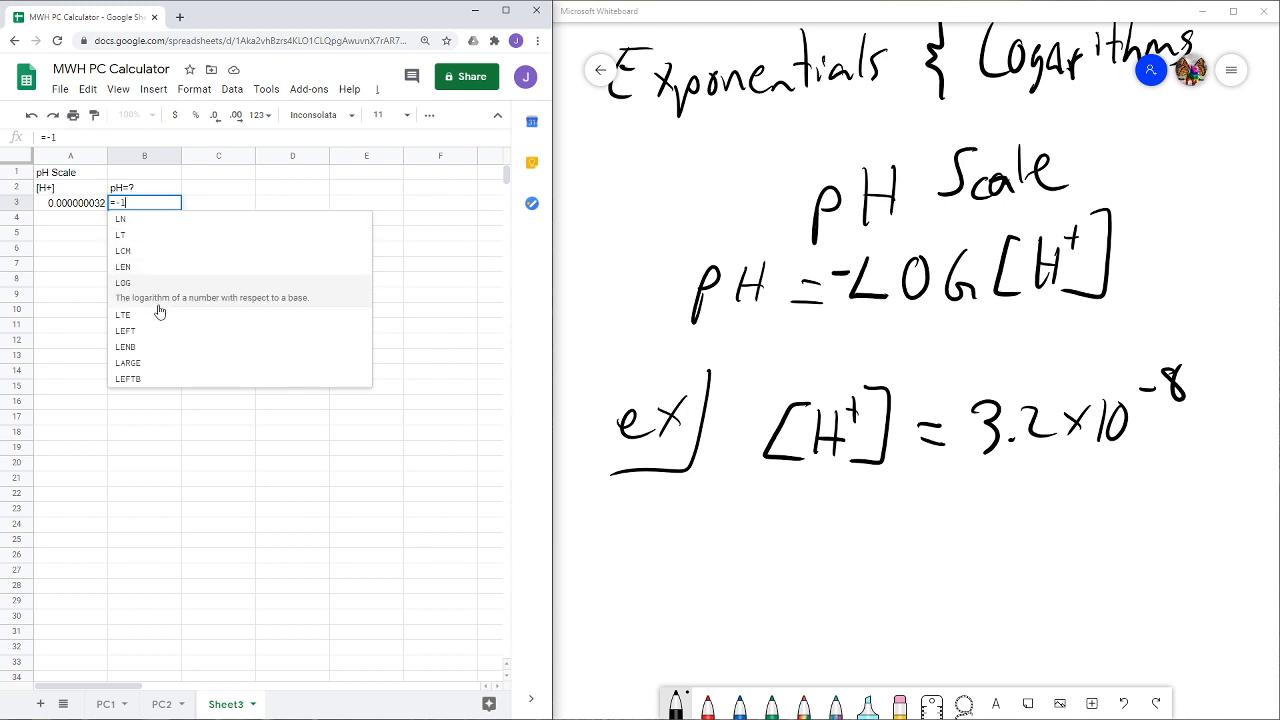
{"action": "left_click", "coordinate": [178, 298]}
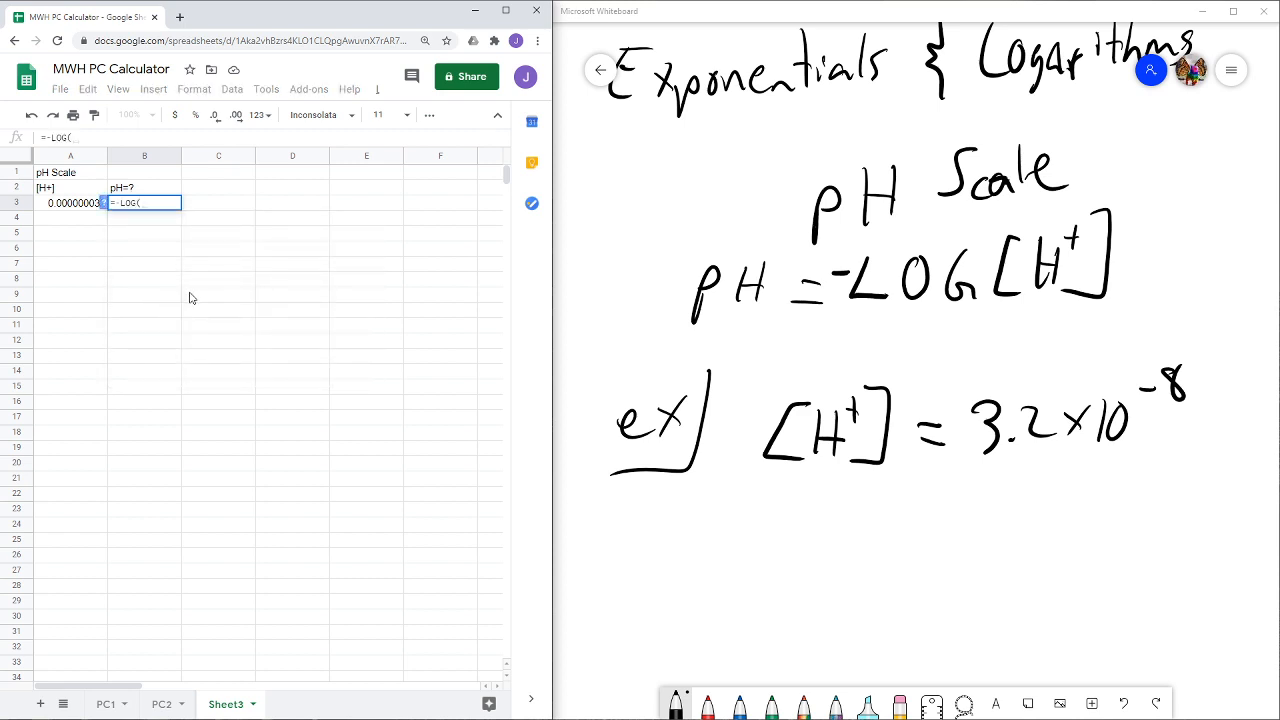
{"action": "left_click", "coordinate": [55, 205]}
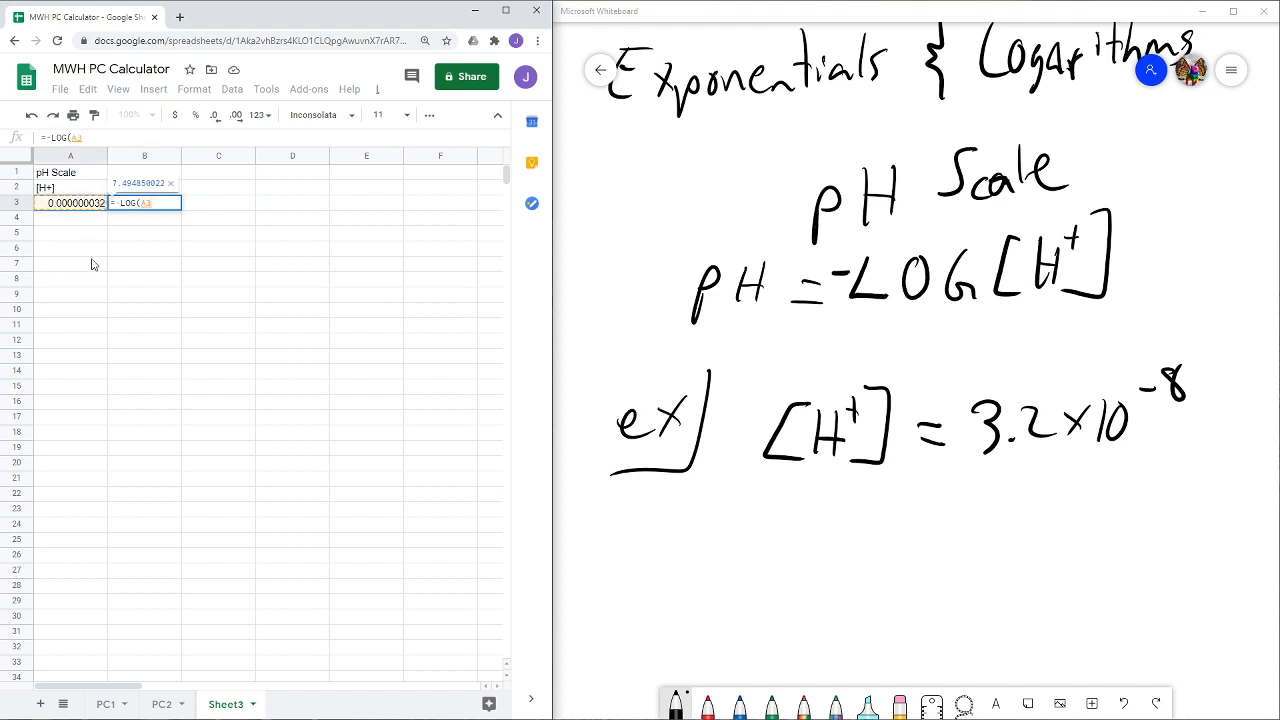
{"action": "type", "text": ")"}
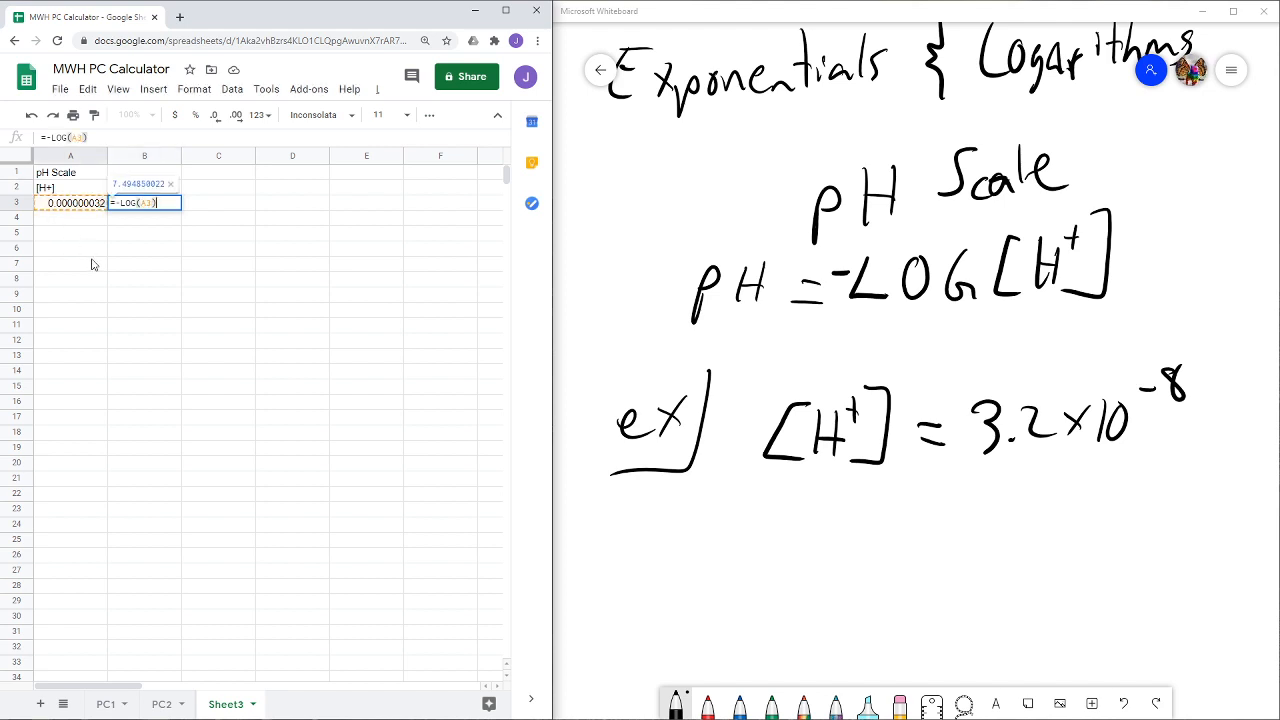
{"action": "key", "text": "Return"}
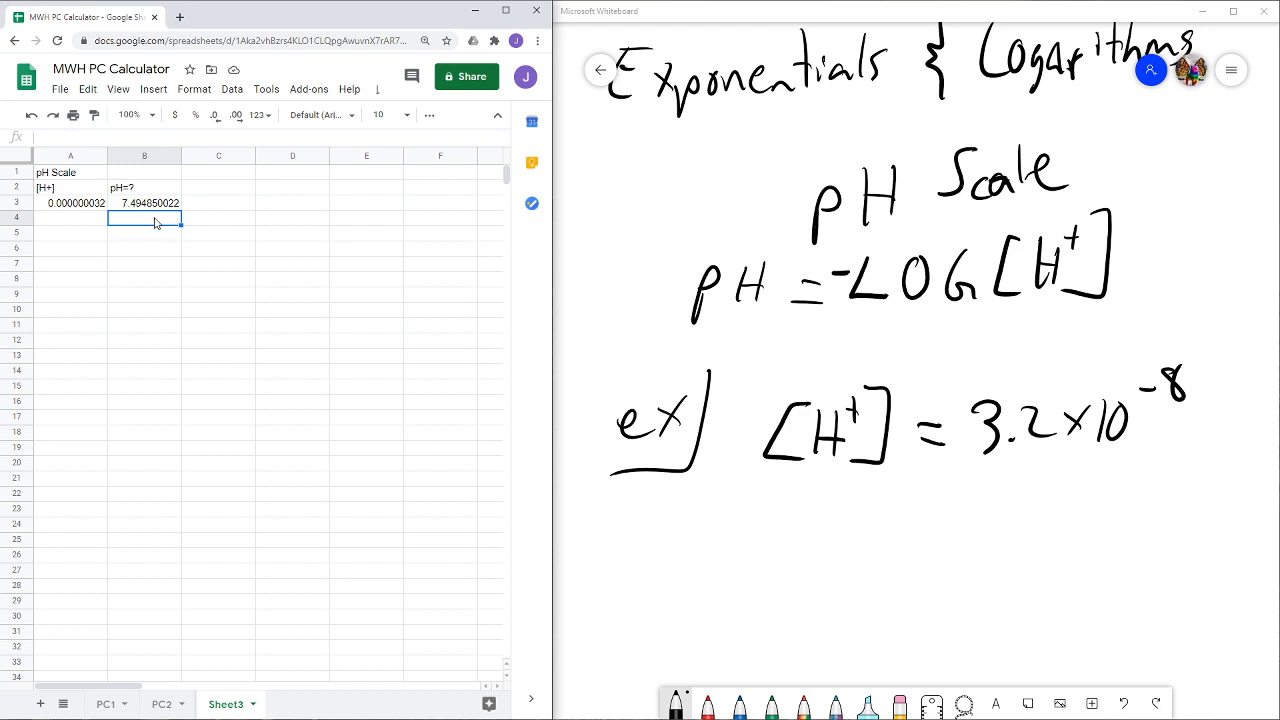
{"action": "left_click", "coordinate": [148, 206]}
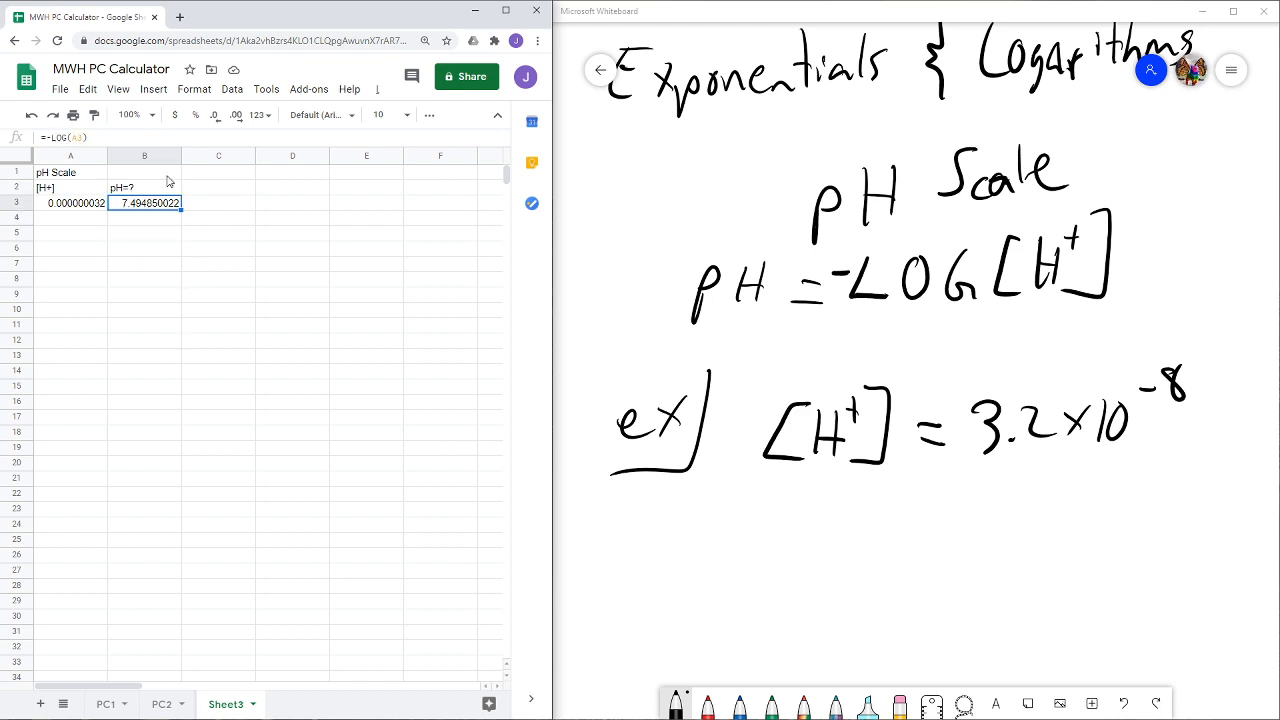
- Add a bottom border beneath the header cells A2:B2
{"action": "left_click", "coordinate": [84, 191]}
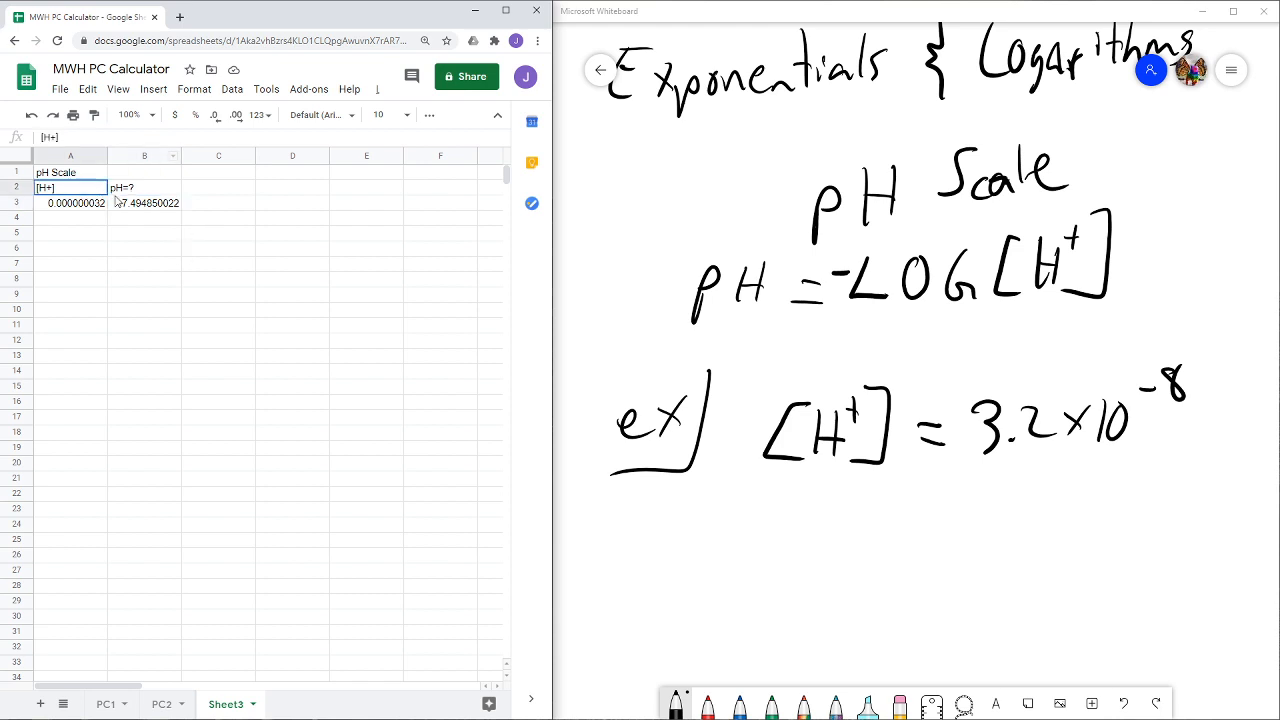
{"action": "left_click", "coordinate": [120, 190], "text": "shift"}
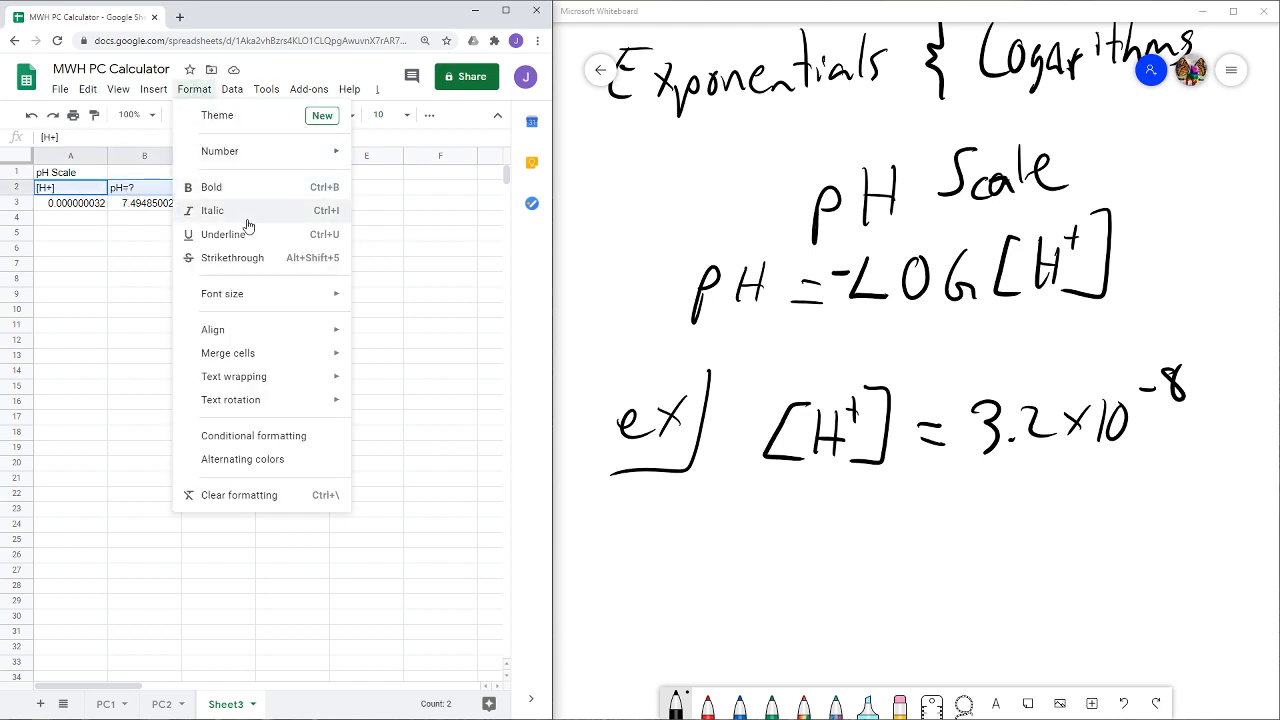
{"action": "mouse_move", "coordinate": [255, 328]}
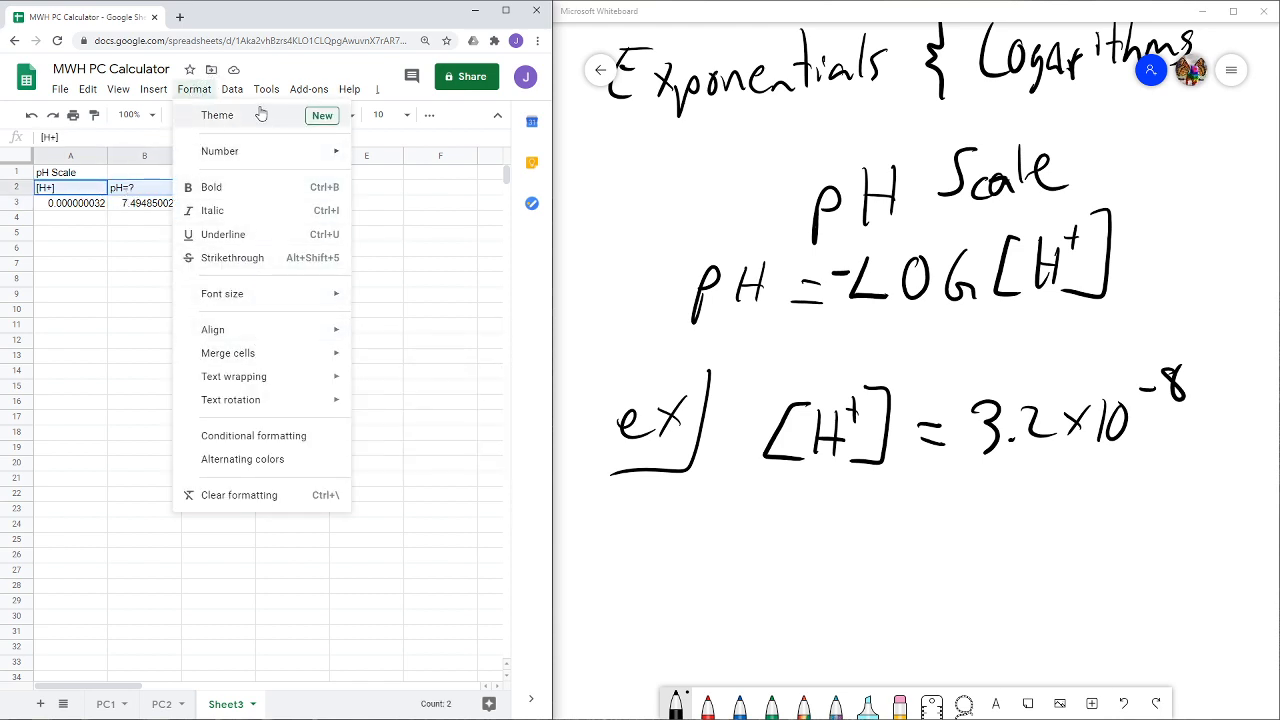
{"action": "left_click", "coordinate": [429, 114]}
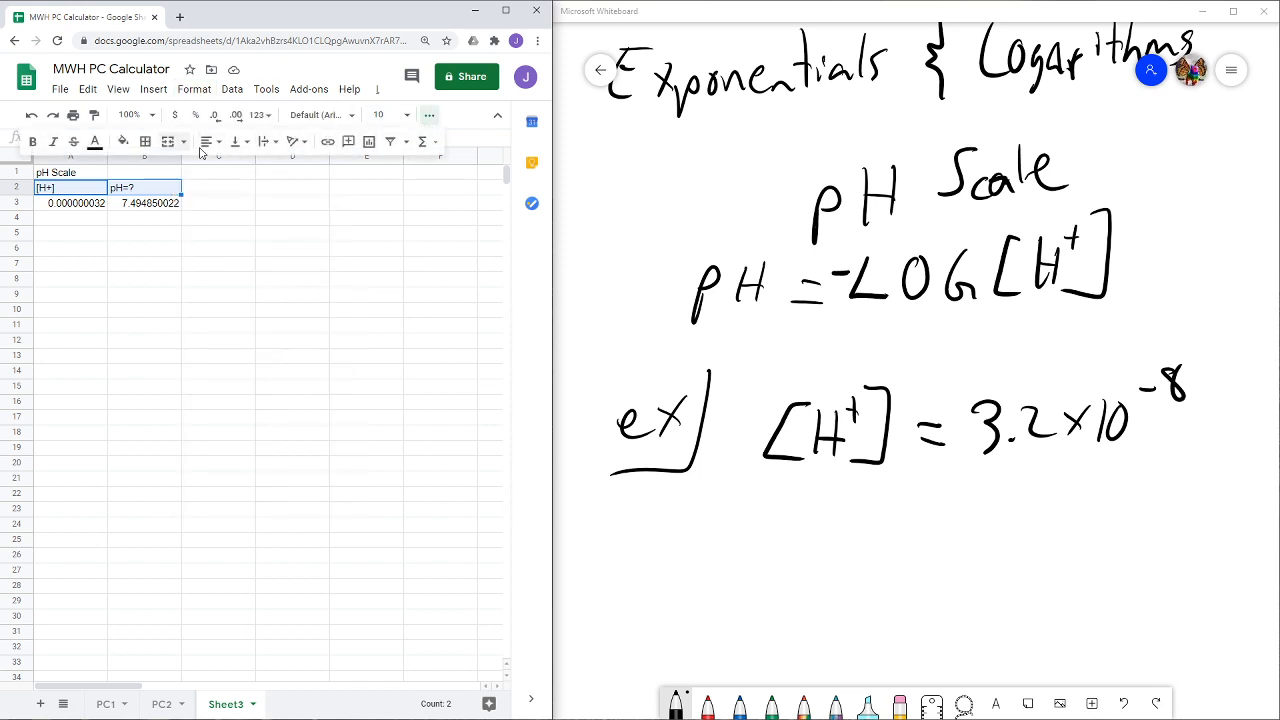
{"action": "left_click", "coordinate": [146, 142]}
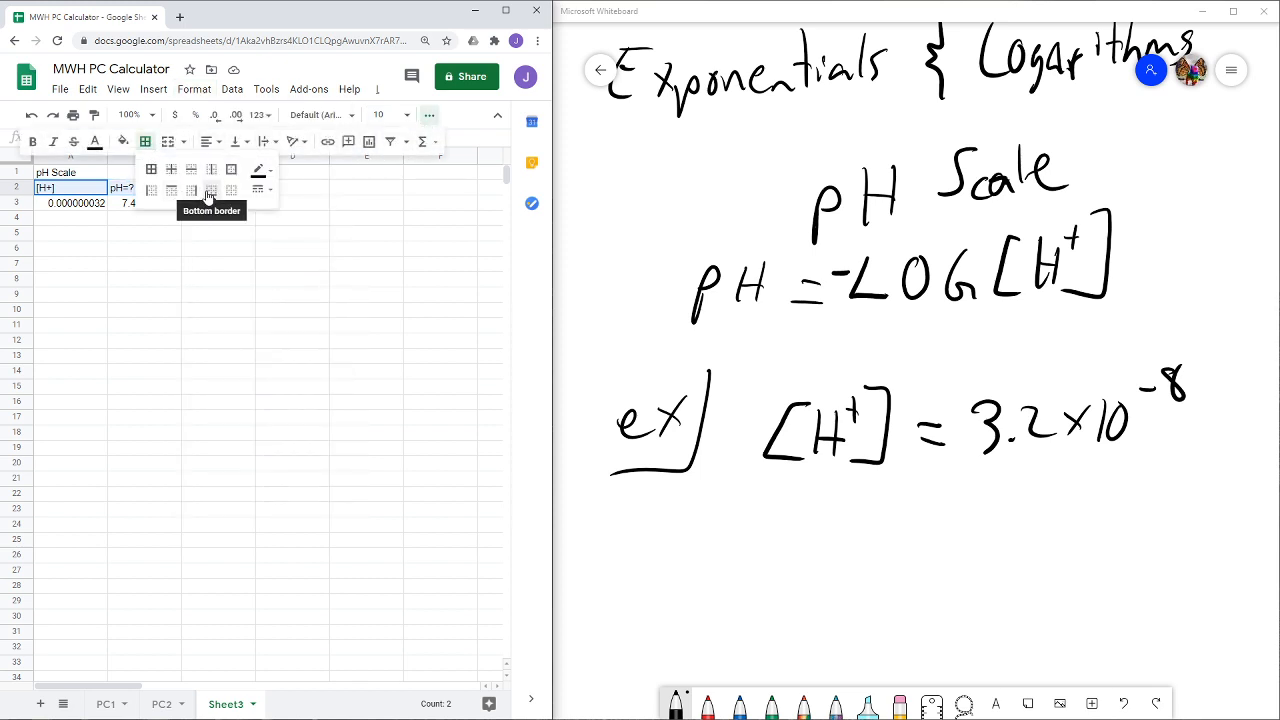
{"action": "left_click", "coordinate": [208, 192]}
- Add a conditional formatting rule to B3 that applies the default green fill when the cell is not empty
{"action": "left_click", "coordinate": [90, 210]}
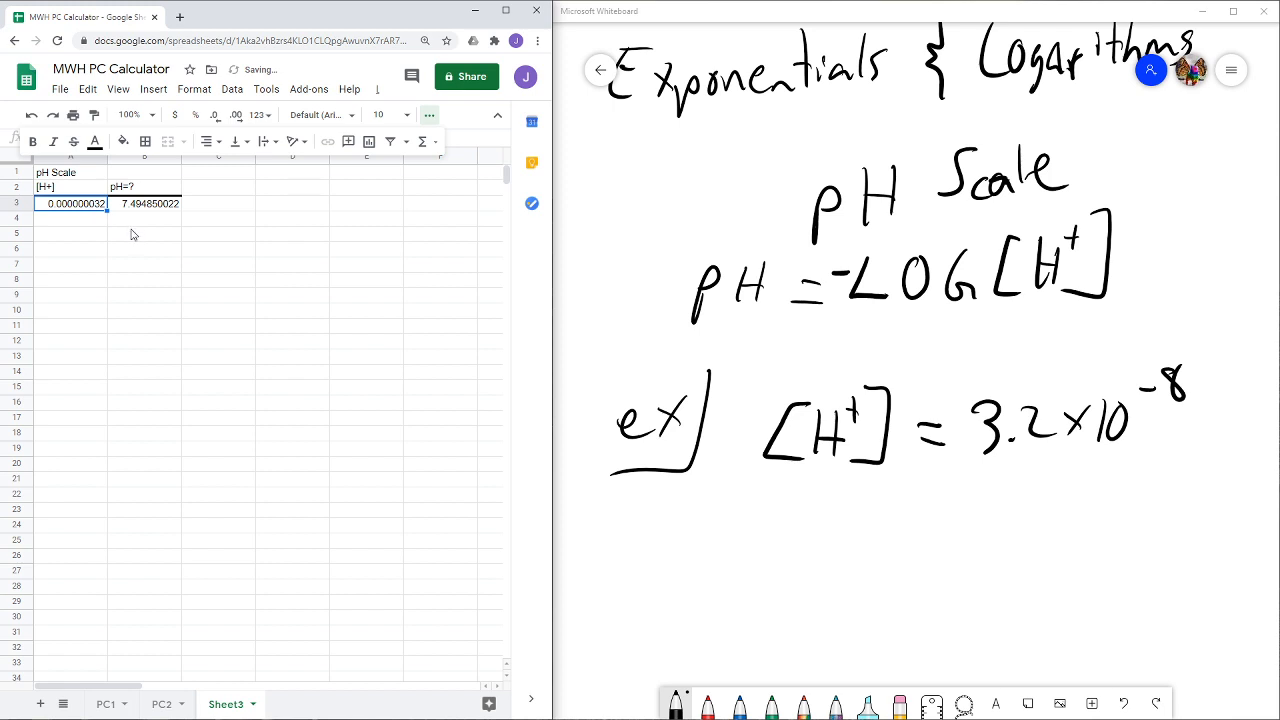
{"action": "left_click", "coordinate": [136, 210]}
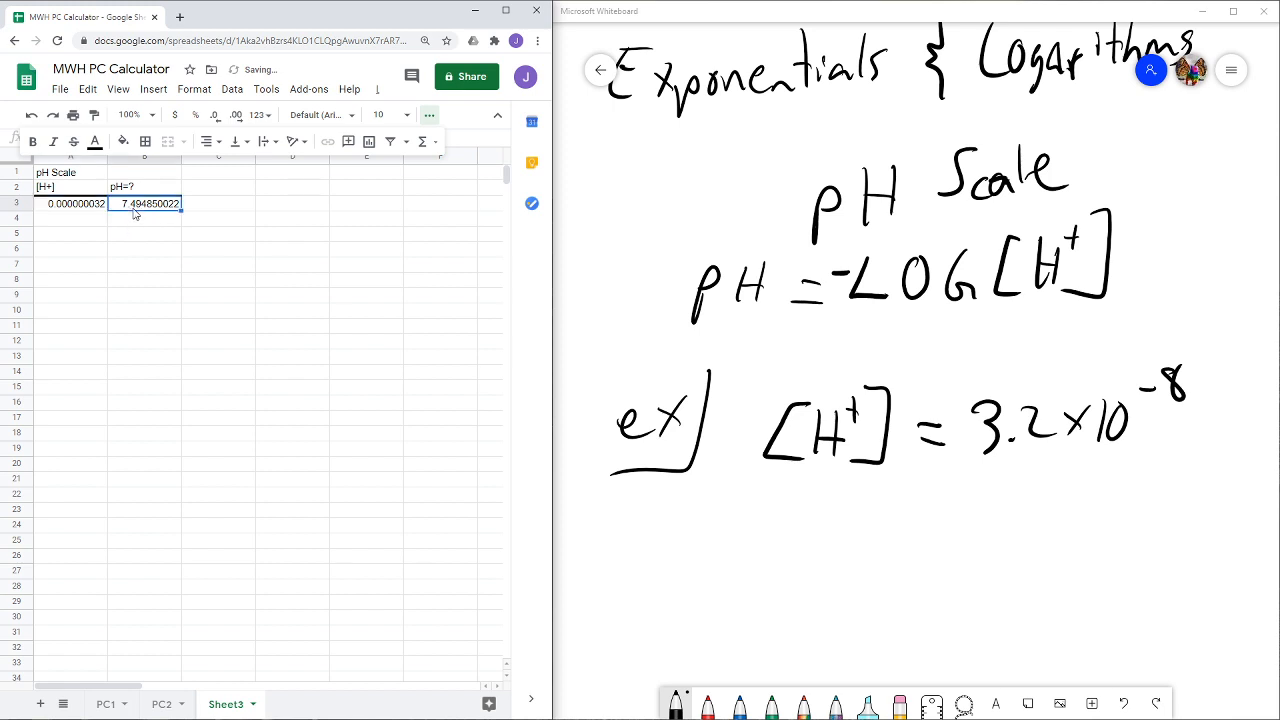
{"action": "left_click", "coordinate": [429, 115]}
{"action": "left_click", "coordinate": [194, 89]}
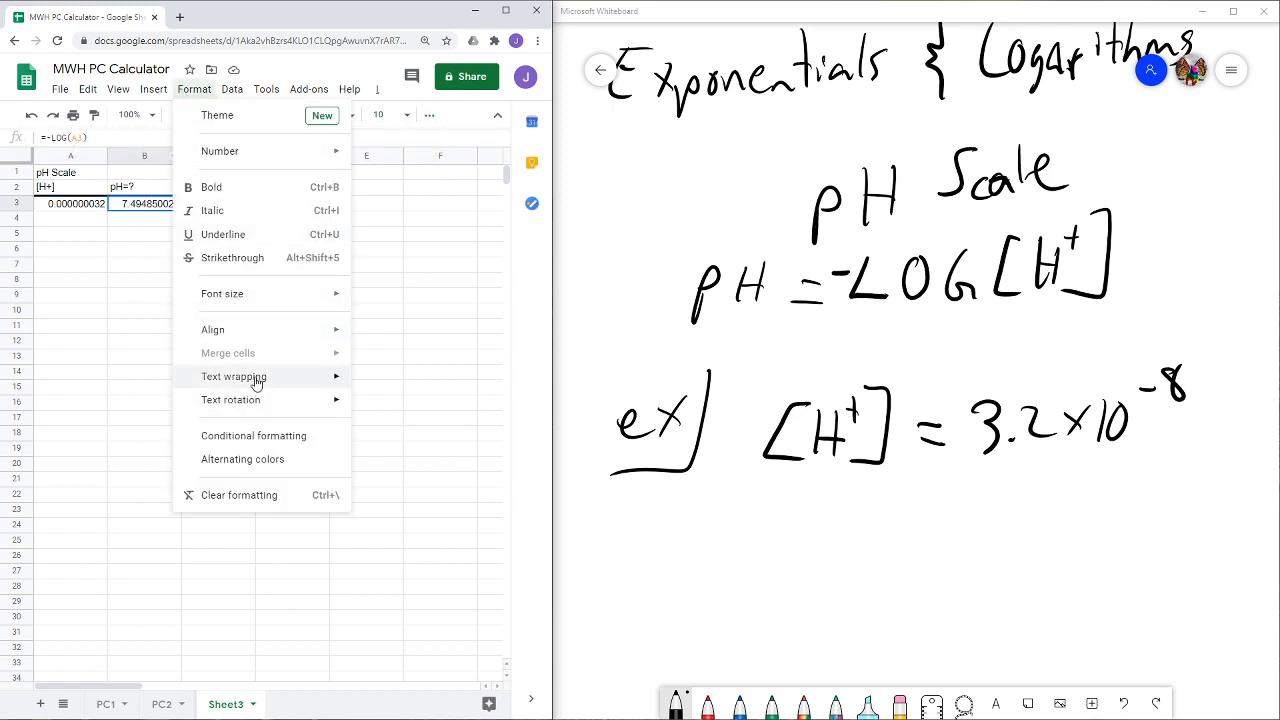
{"action": "left_click", "coordinate": [251, 437]}
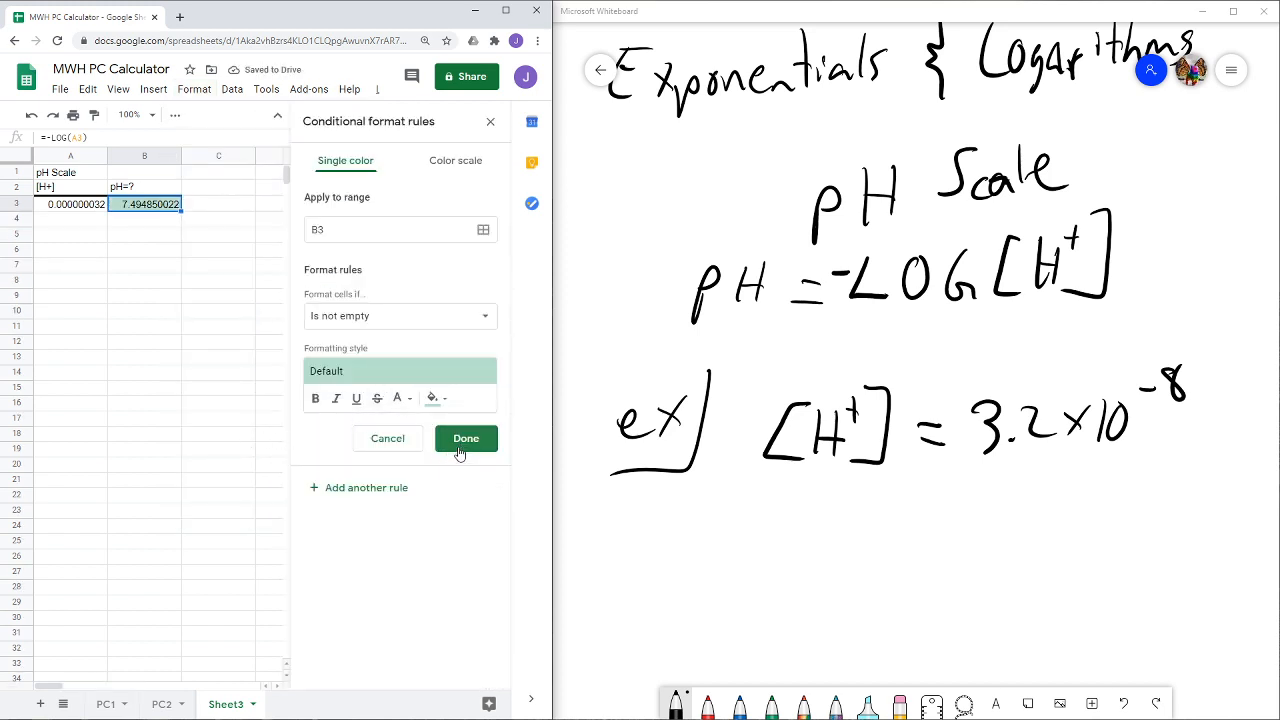
{"action": "left_click", "coordinate": [460, 440]}
{"action": "left_click", "coordinate": [234, 206]}
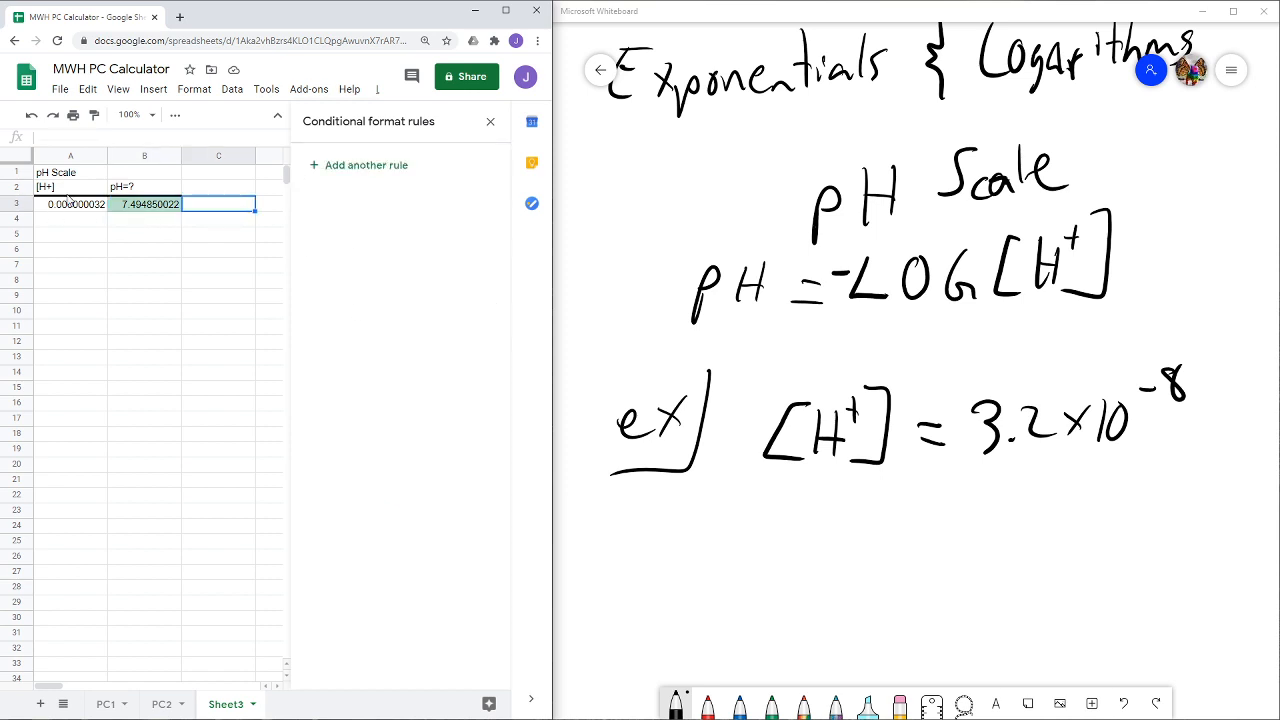
{"action": "left_click", "coordinate": [491, 123]}
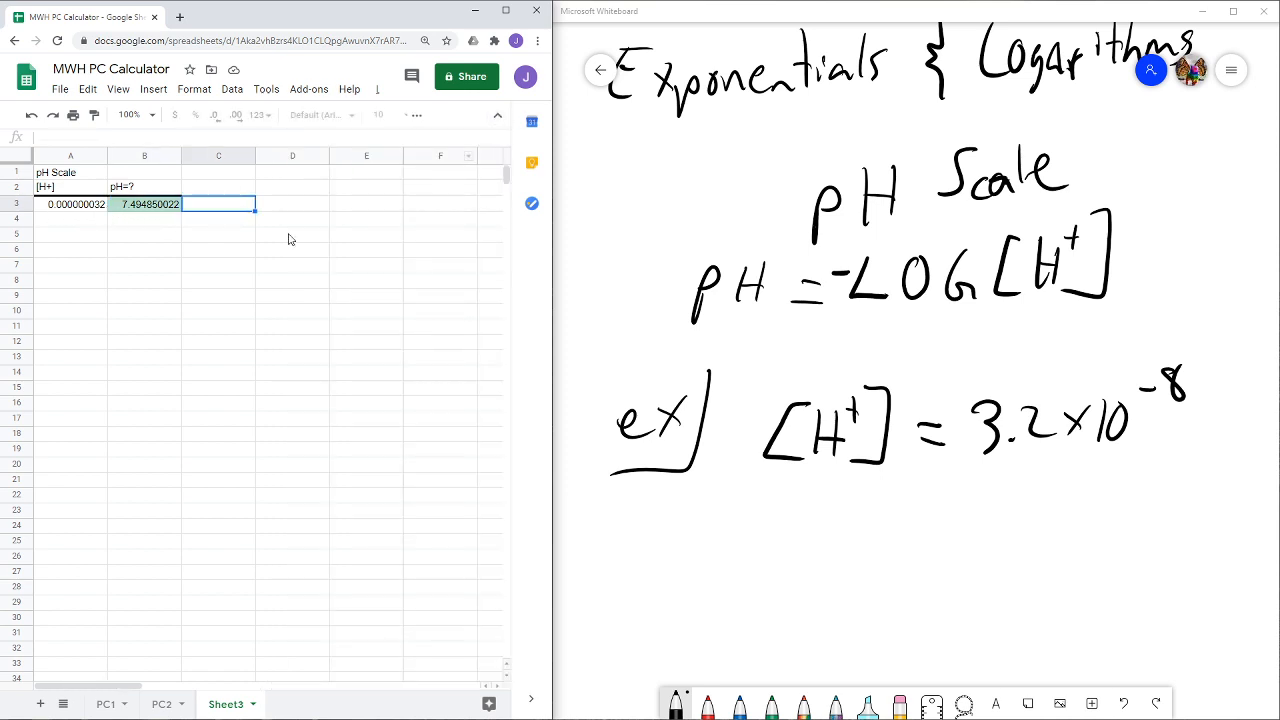
- Review the existing calculators on the PC1 sheet, then return to Sheet3 and inspect the pH formula cell
{"action": "left_click", "coordinate": [133, 207]}
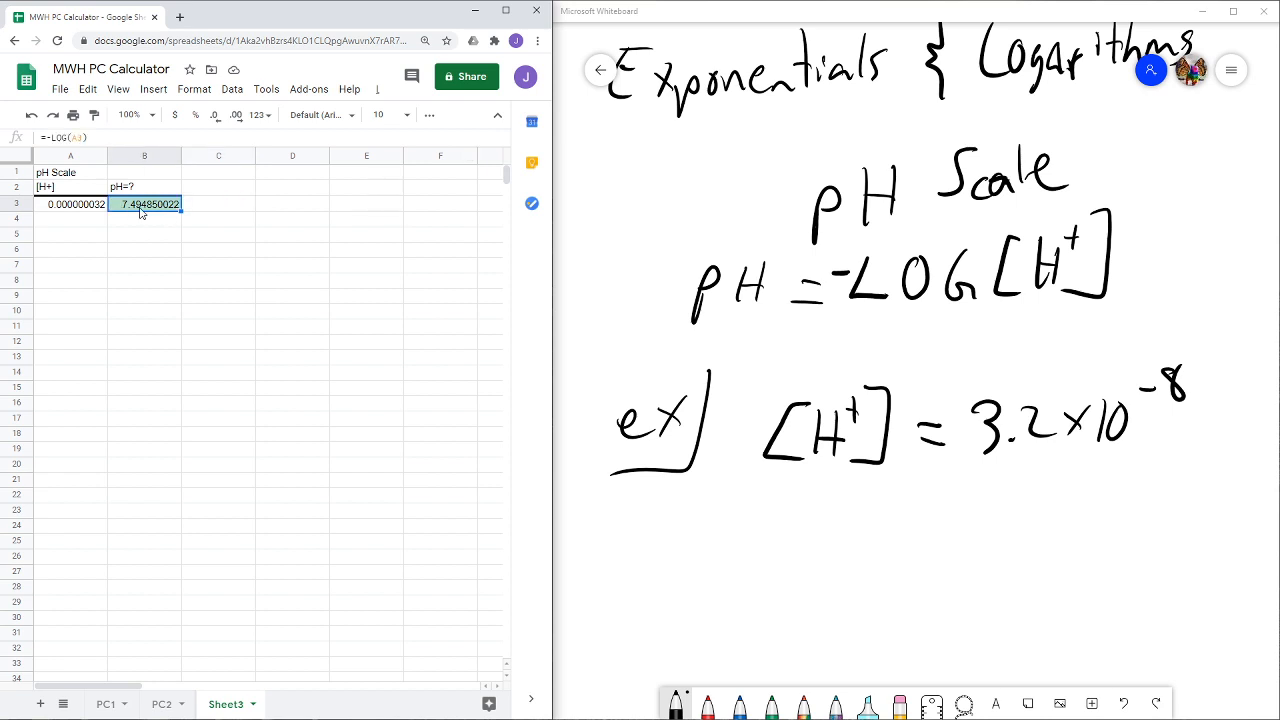
{"action": "left_click", "coordinate": [76, 214]}
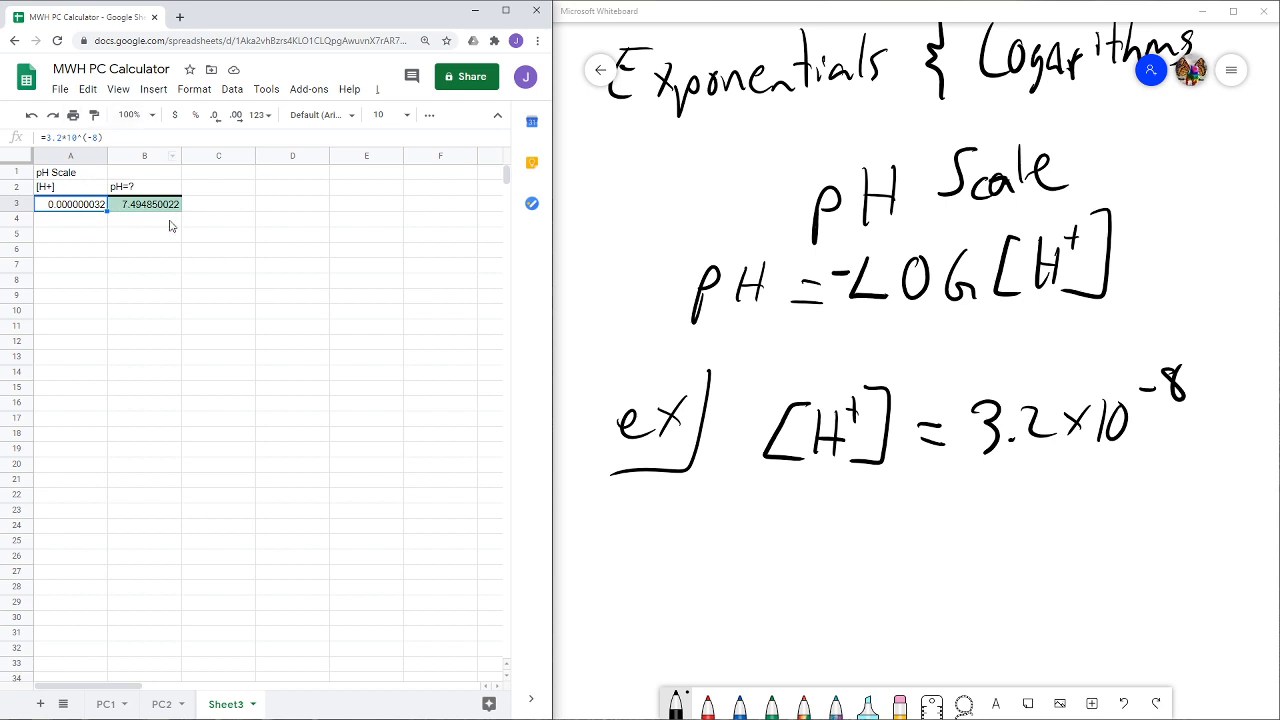
{"action": "left_click", "coordinate": [106, 704]}
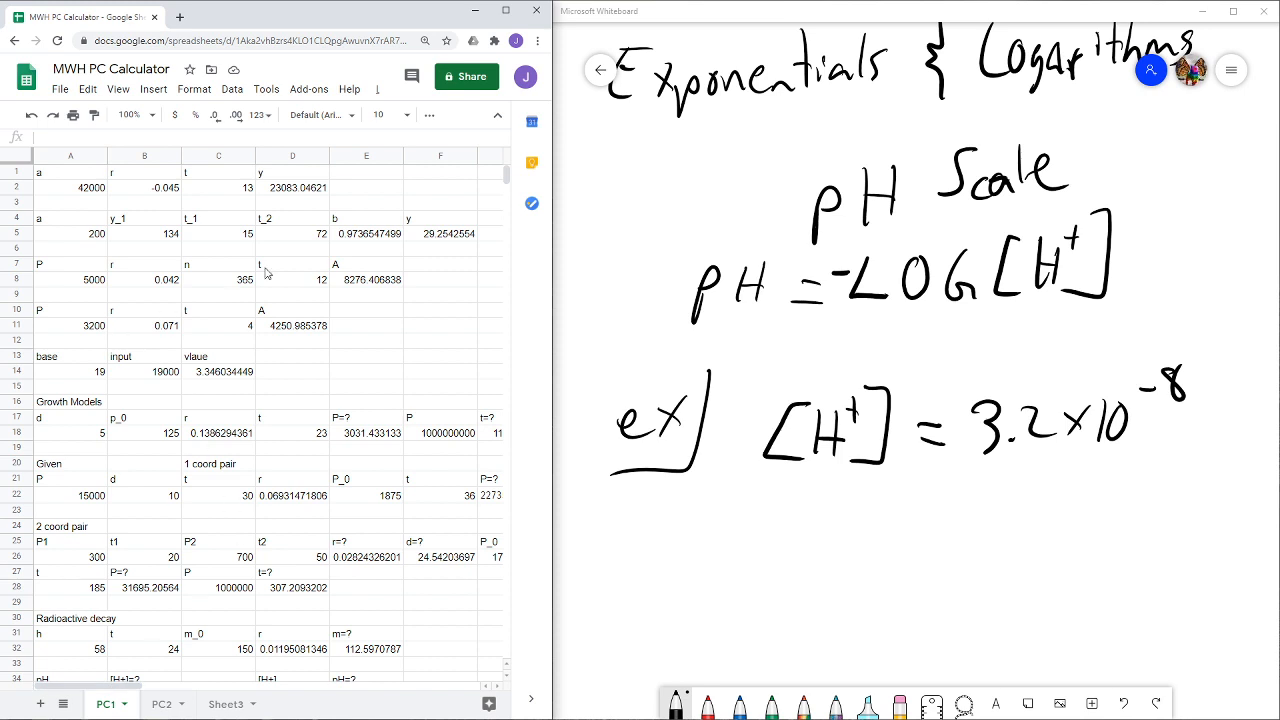
{"action": "left_click", "coordinate": [222, 704]}
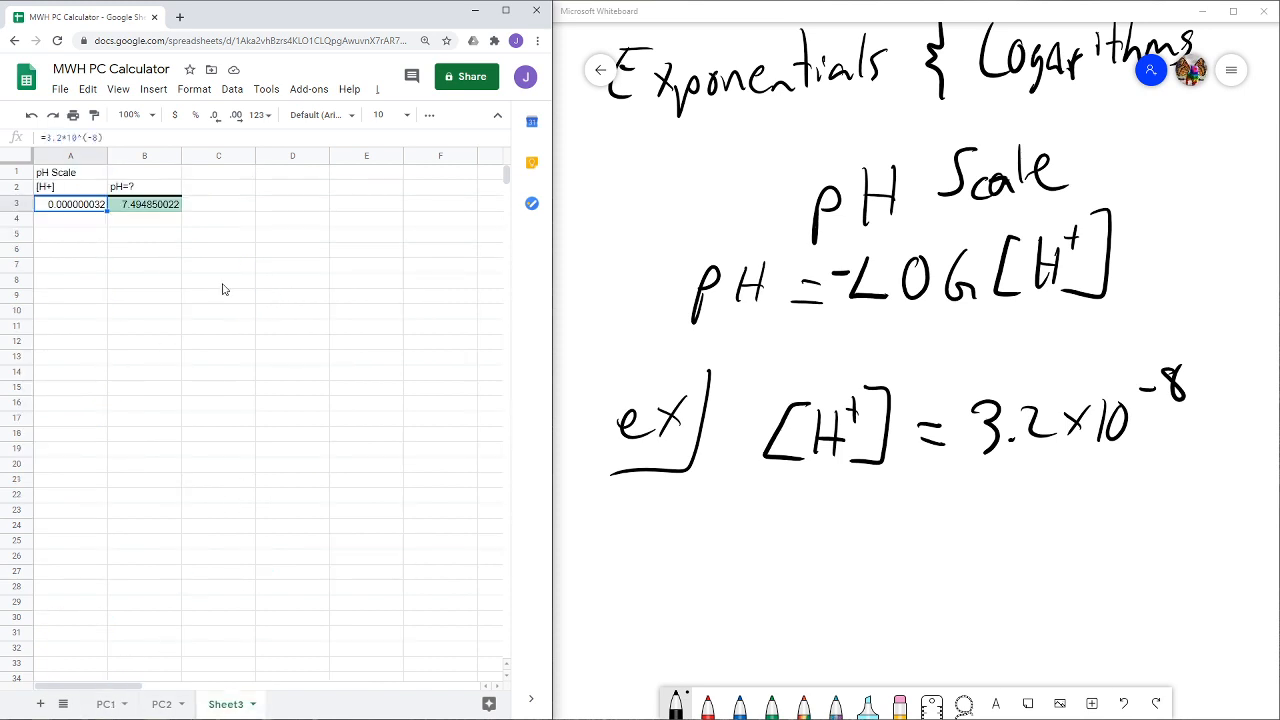
{"action": "left_click", "coordinate": [128, 208]}
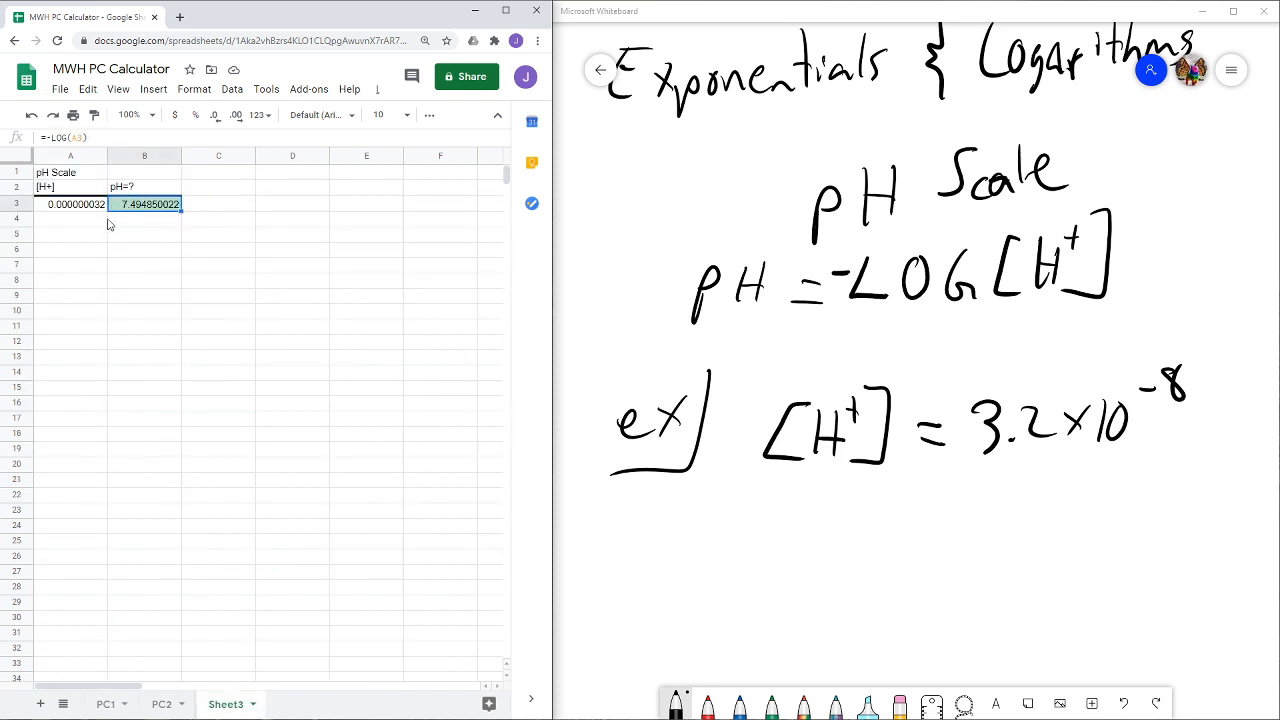
{"action": "left_click", "coordinate": [207, 191]}
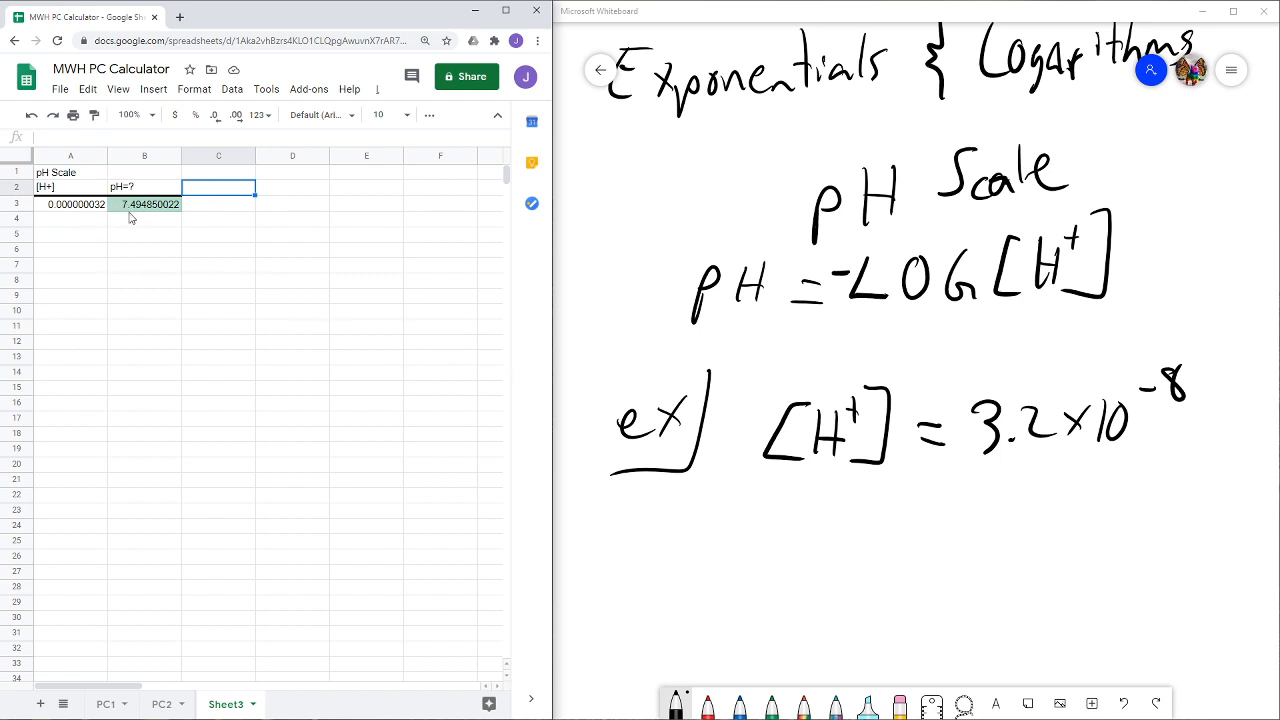
- Change the concentration formula in cell A3 to =5*10^(-3)
{"action": "left_click", "coordinate": [57, 206]}
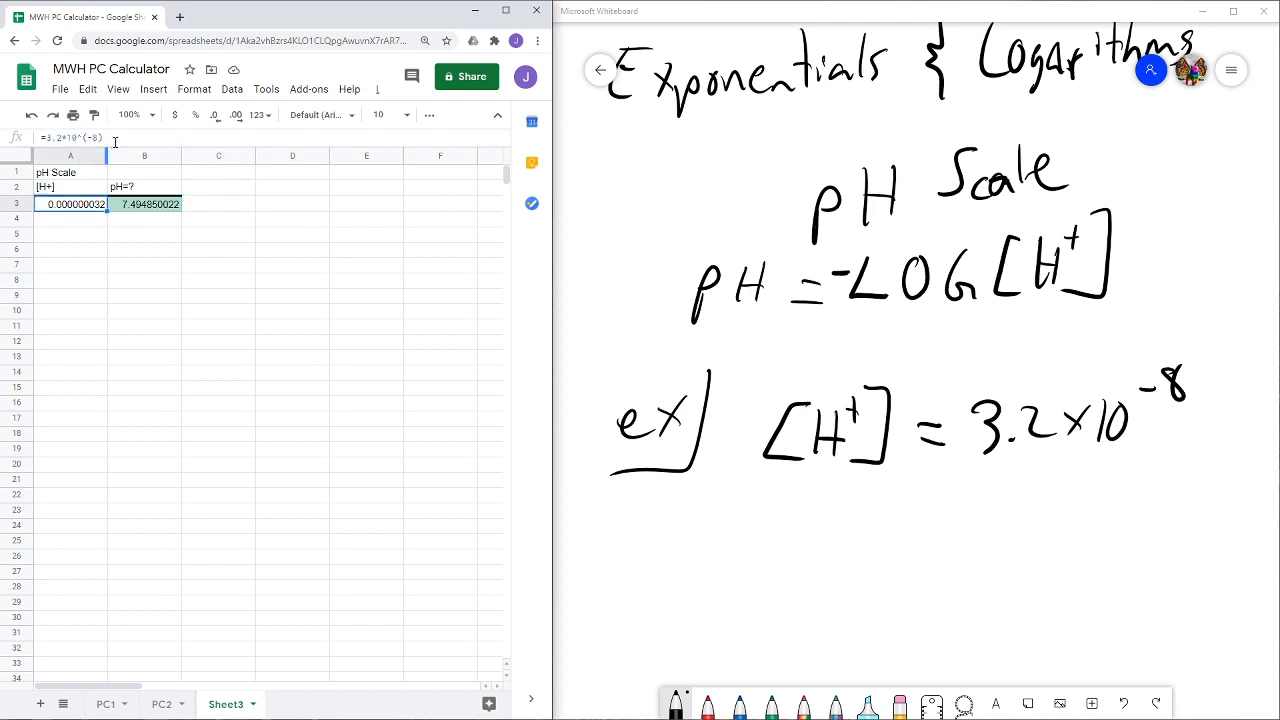
{"action": "double_click", "coordinate": [59, 137]}
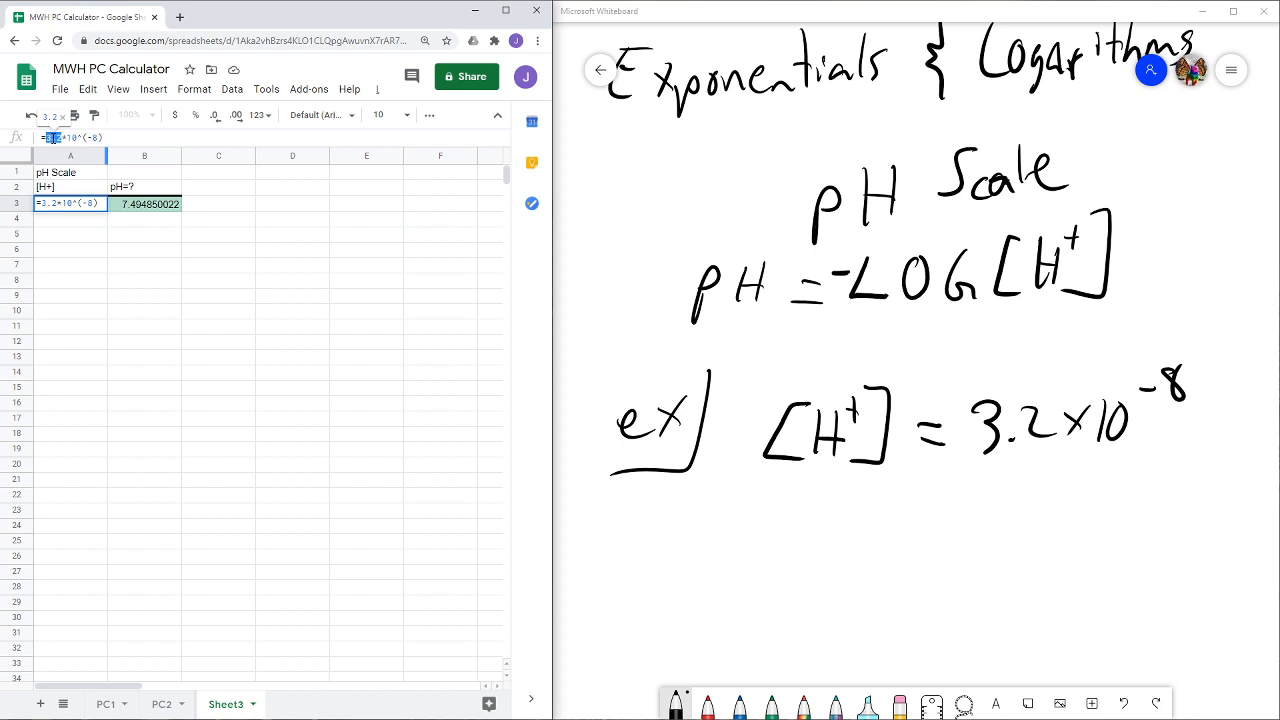
{"action": "type", "text": "5"}
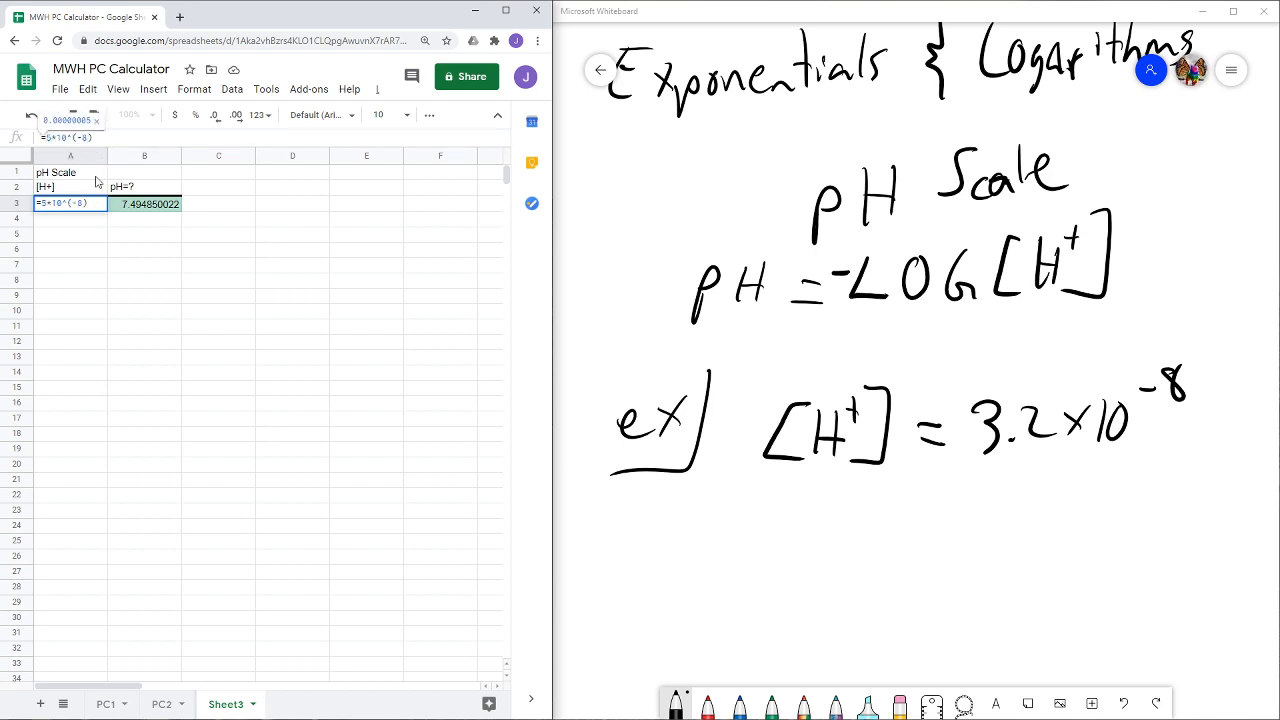
{"action": "key", "text": "BackSpace"}
{"action": "type", "text": "3"}
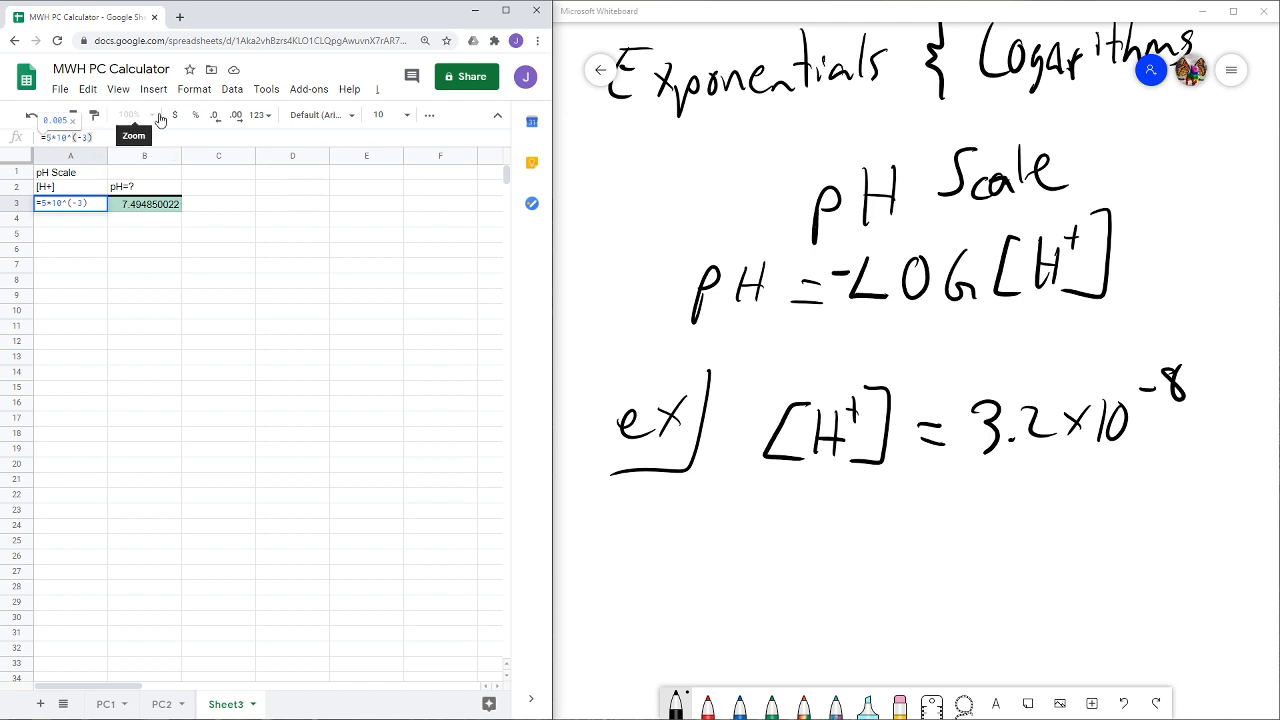
{"action": "key", "text": "Return"}
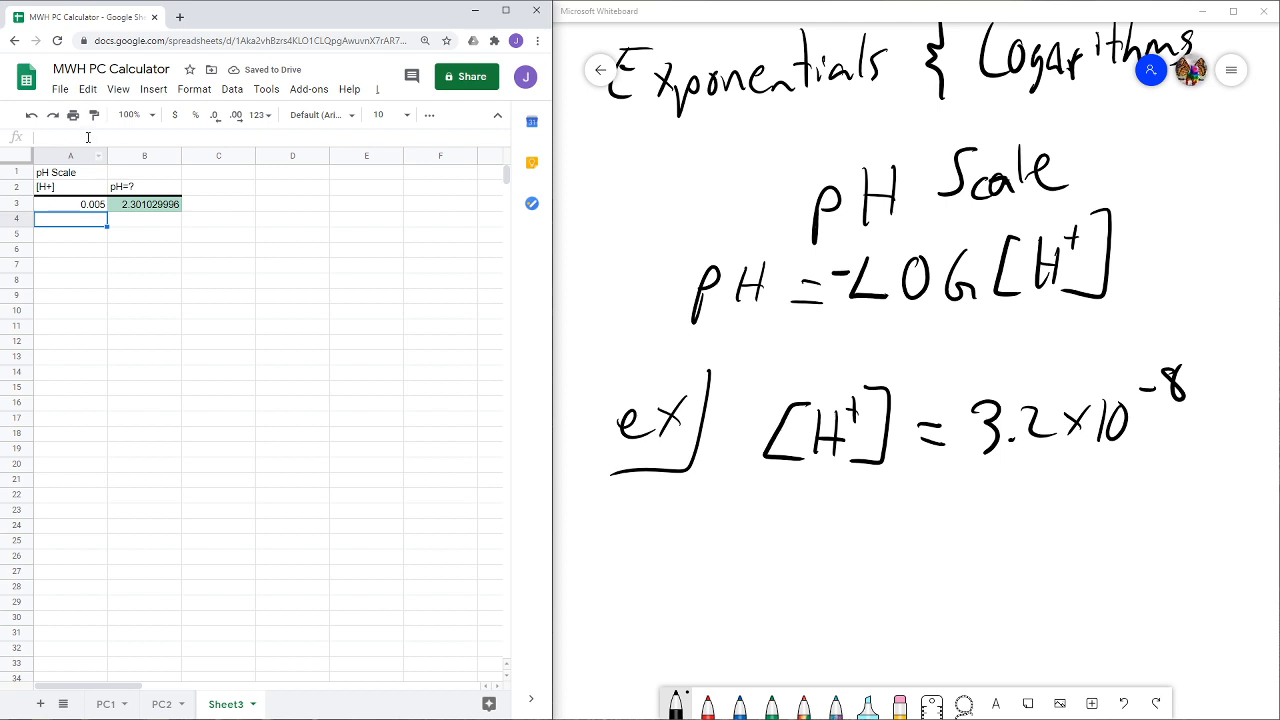
{"action": "left_click", "coordinate": [77, 207]}
{"action": "left_click", "coordinate": [110, 137]}
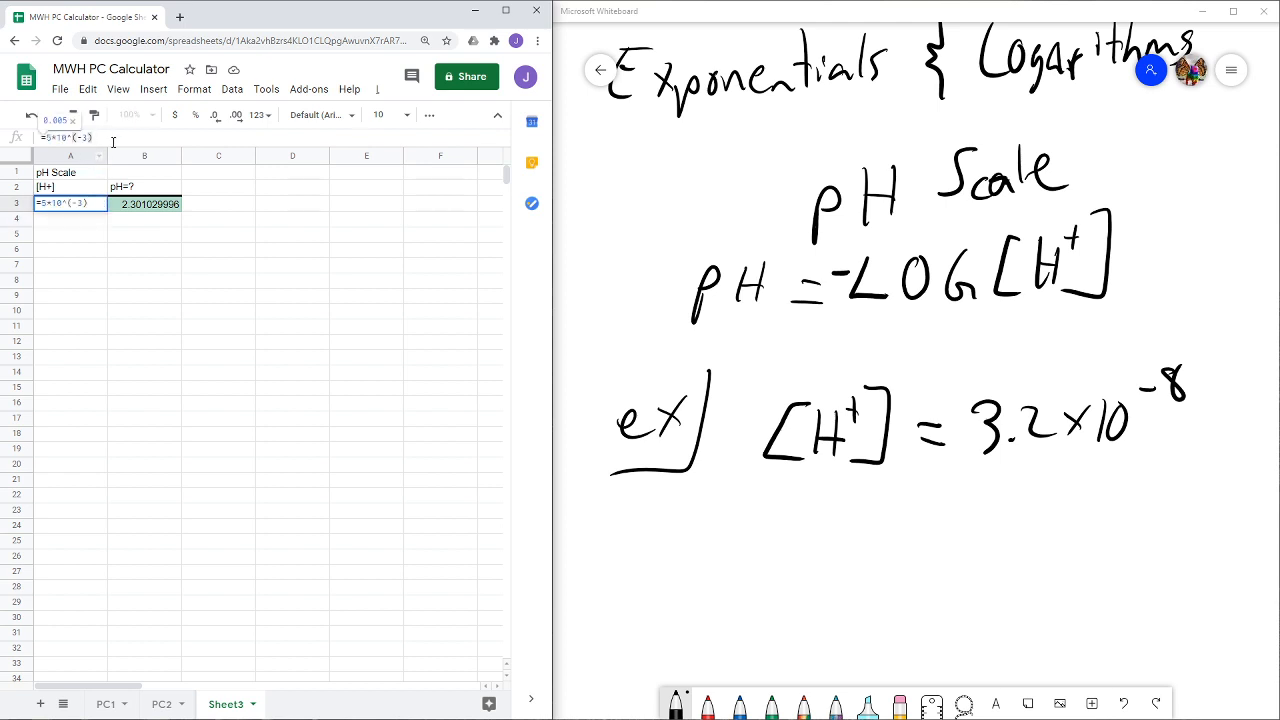
{"action": "key", "text": "Return"}
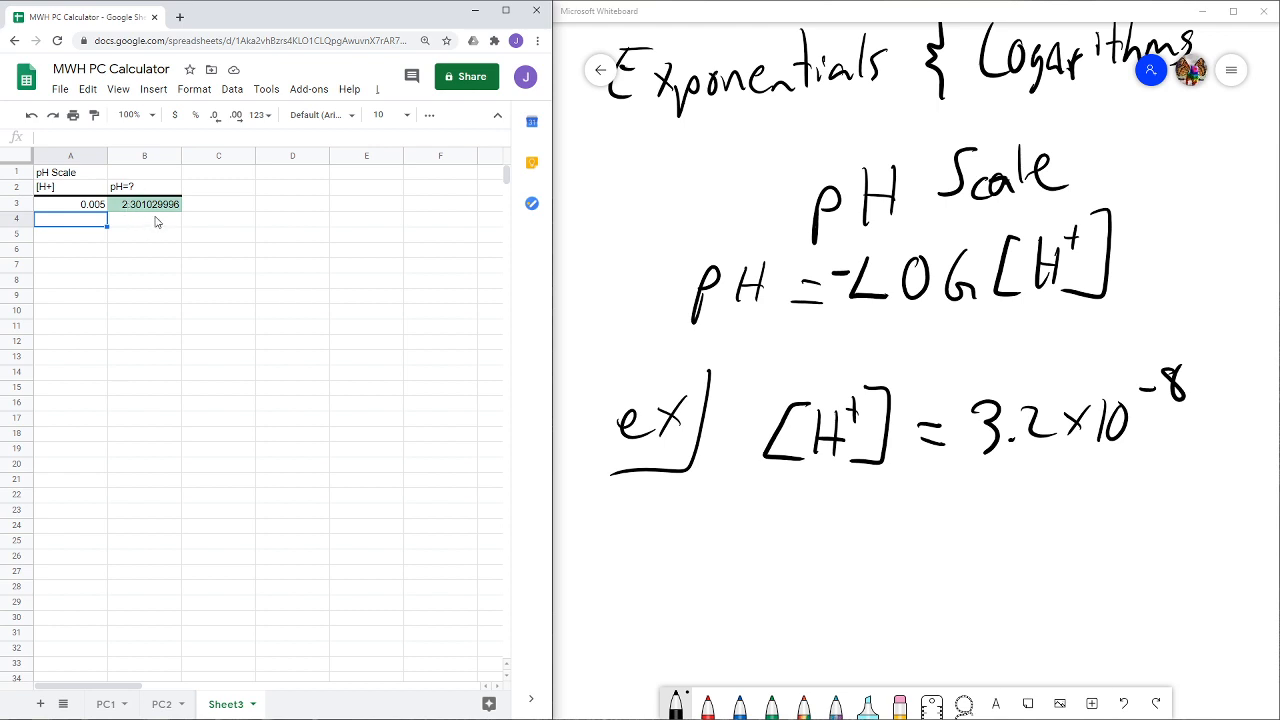
- Widen the browser window and apply the Number format with two decimals to the pH result in B3
{"action": "left_click", "coordinate": [137, 207]}
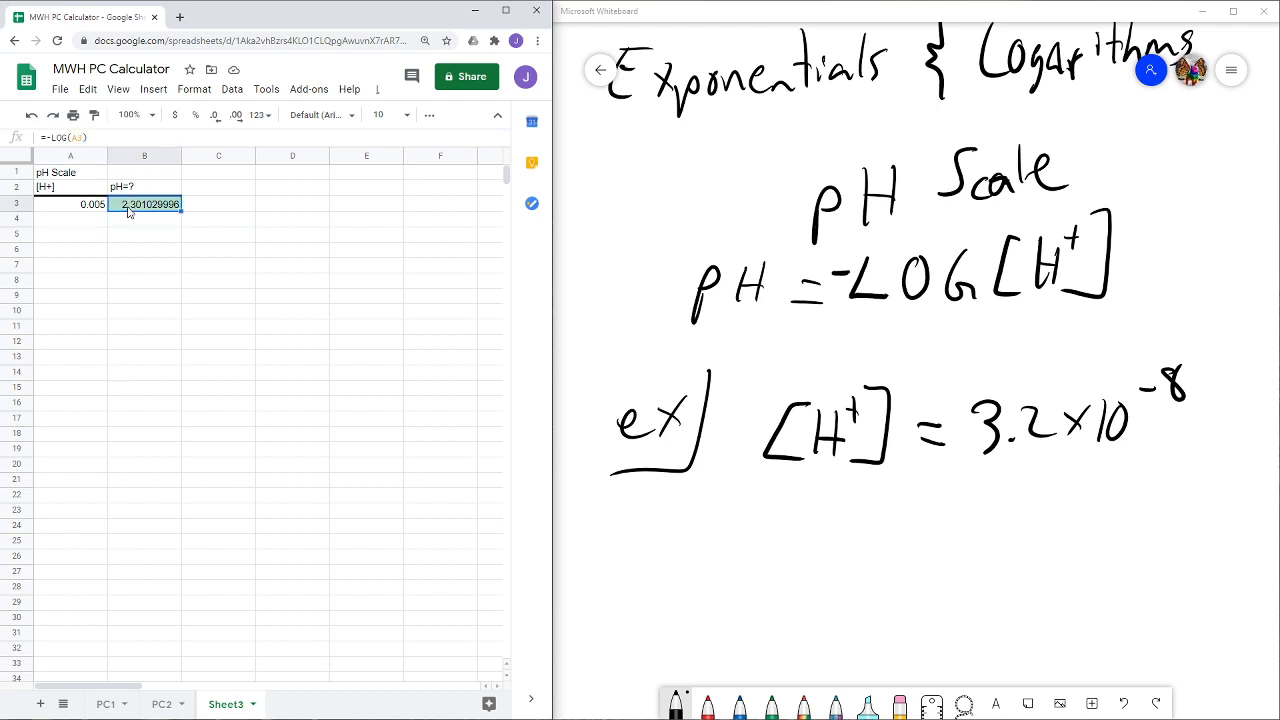
{"action": "left_click", "coordinate": [193, 90]}
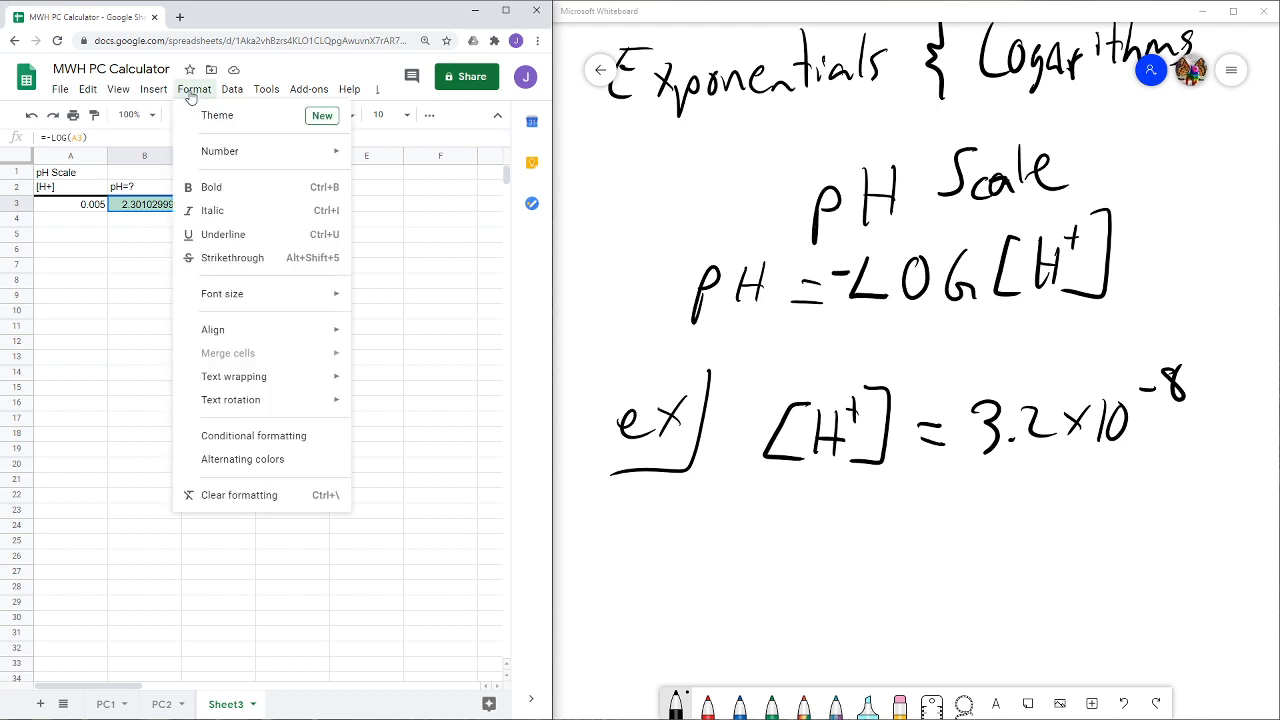
{"action": "mouse_move", "coordinate": [226, 155]}
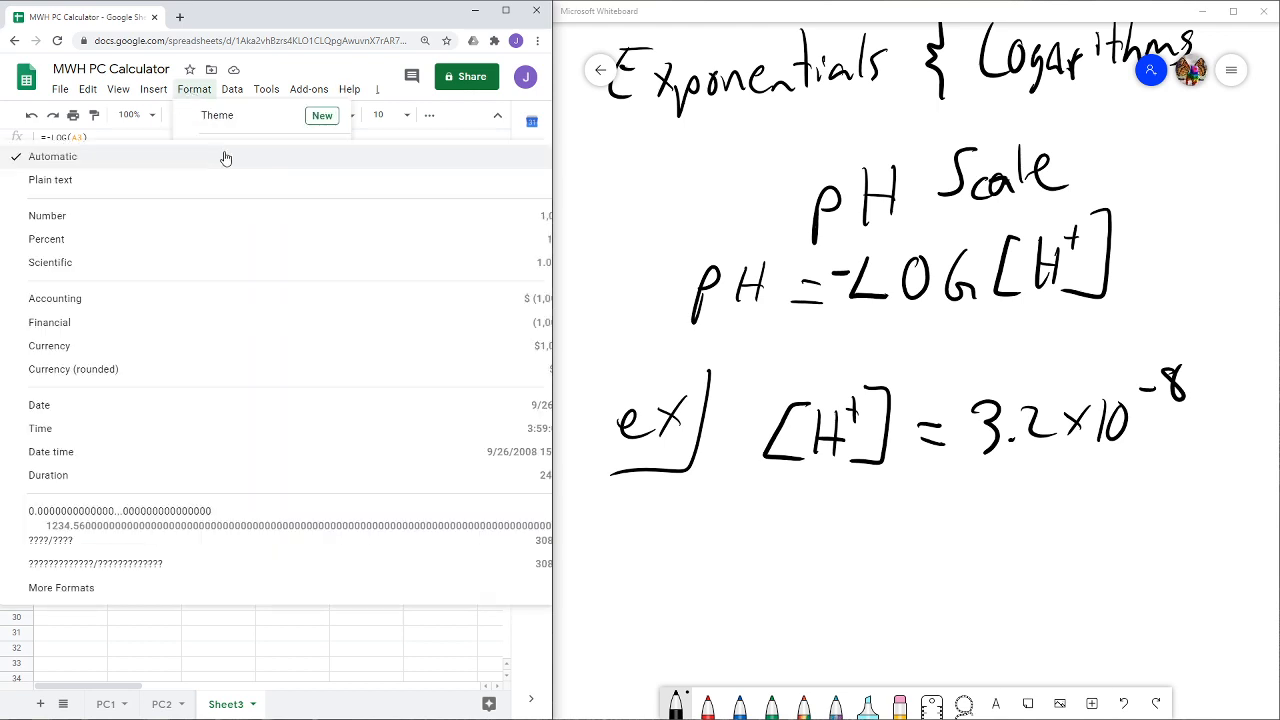
{"action": "left_click_drag", "start_coordinate": [554, 214], "coordinate": [772, 252]}
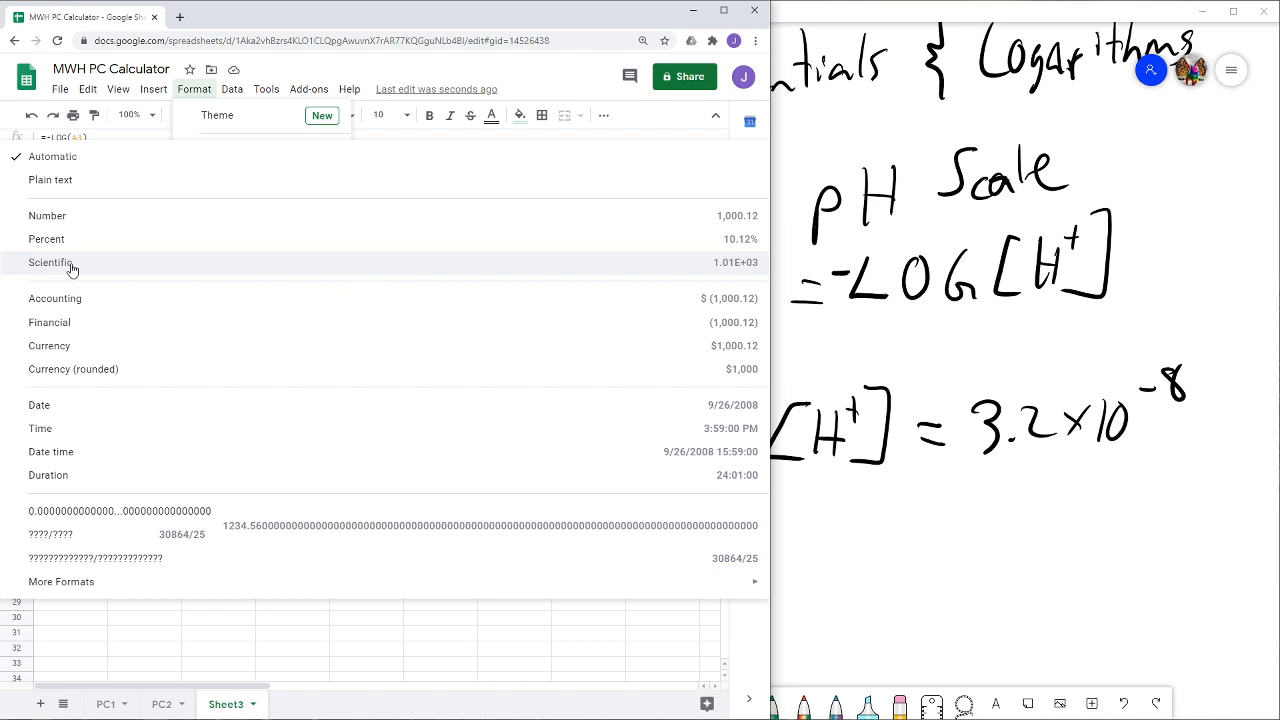
{"action": "left_click", "coordinate": [107, 216]}
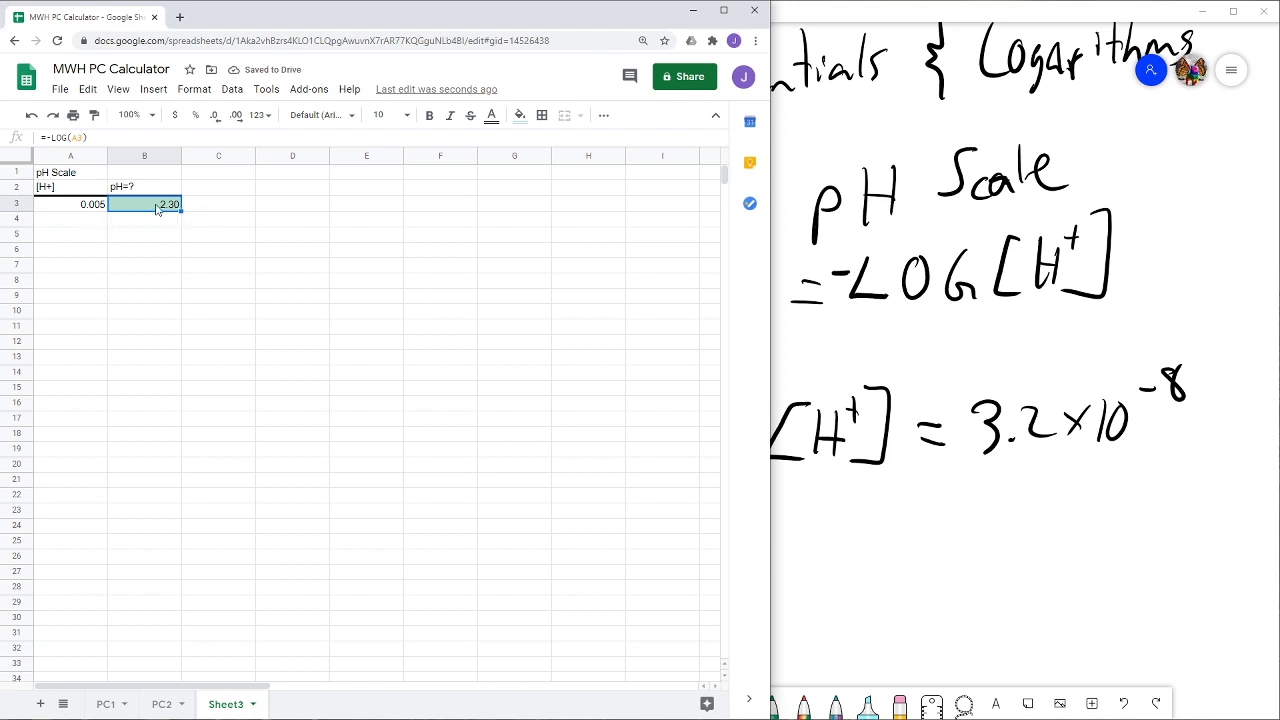
{"action": "left_click", "coordinate": [213, 212]}
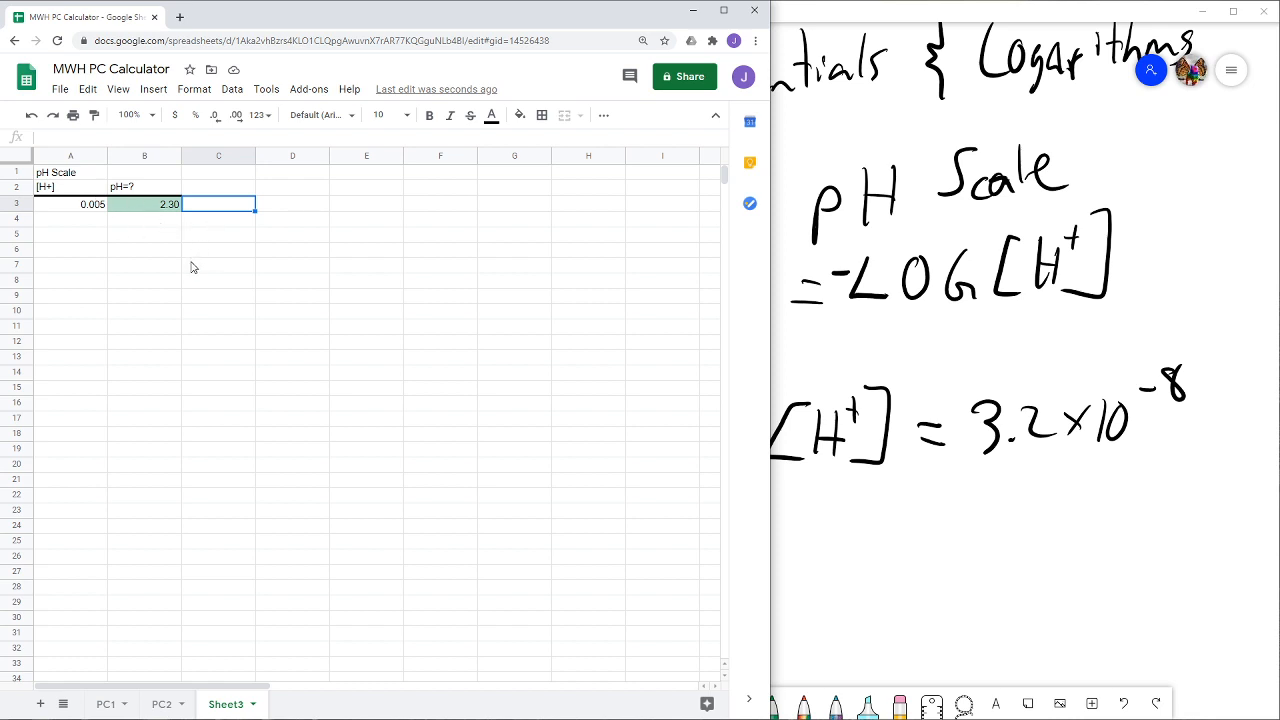
{"action": "left_click", "coordinate": [164, 207]}
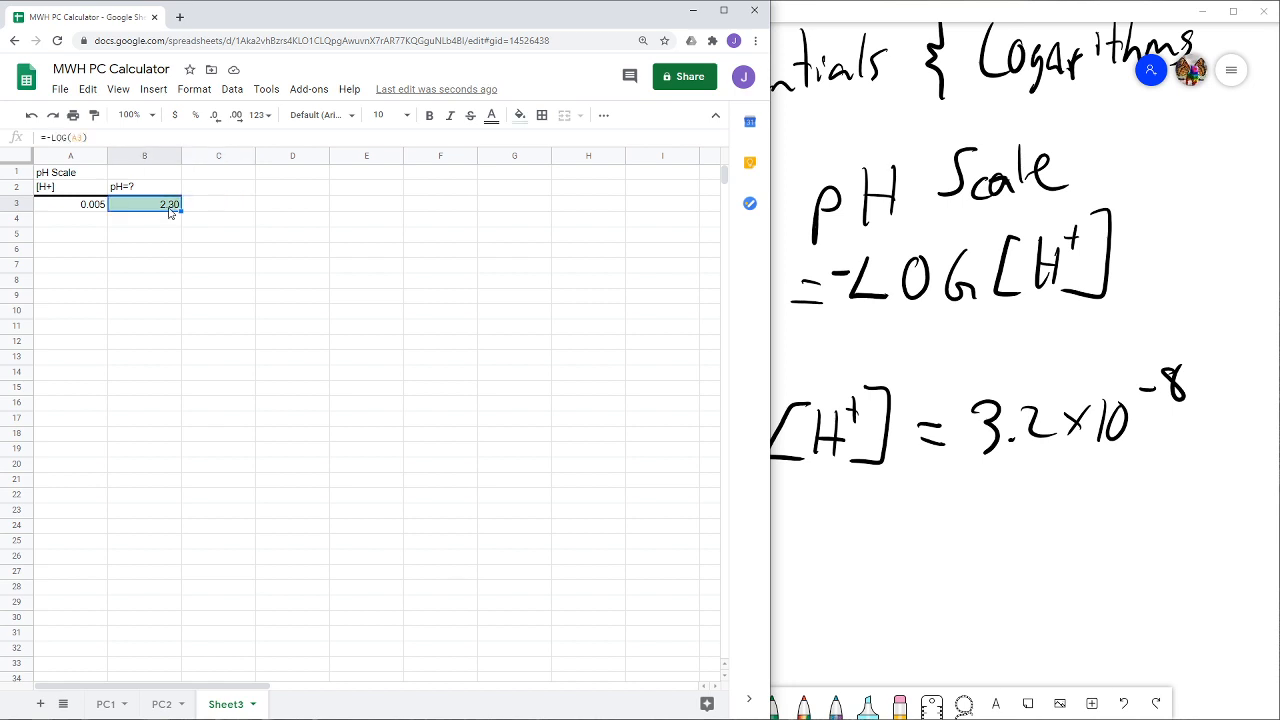
{"action": "left_click", "coordinate": [206, 193]}
- Switch to Microsoft Whiteboard and handwrite "pH = 4.7" below the first example
{"action": "left_click", "coordinate": [860, 575]}
{"action": "scroll", "coordinate": [843, 517], "scroll_direction": "down", "scroll_amount": 5}
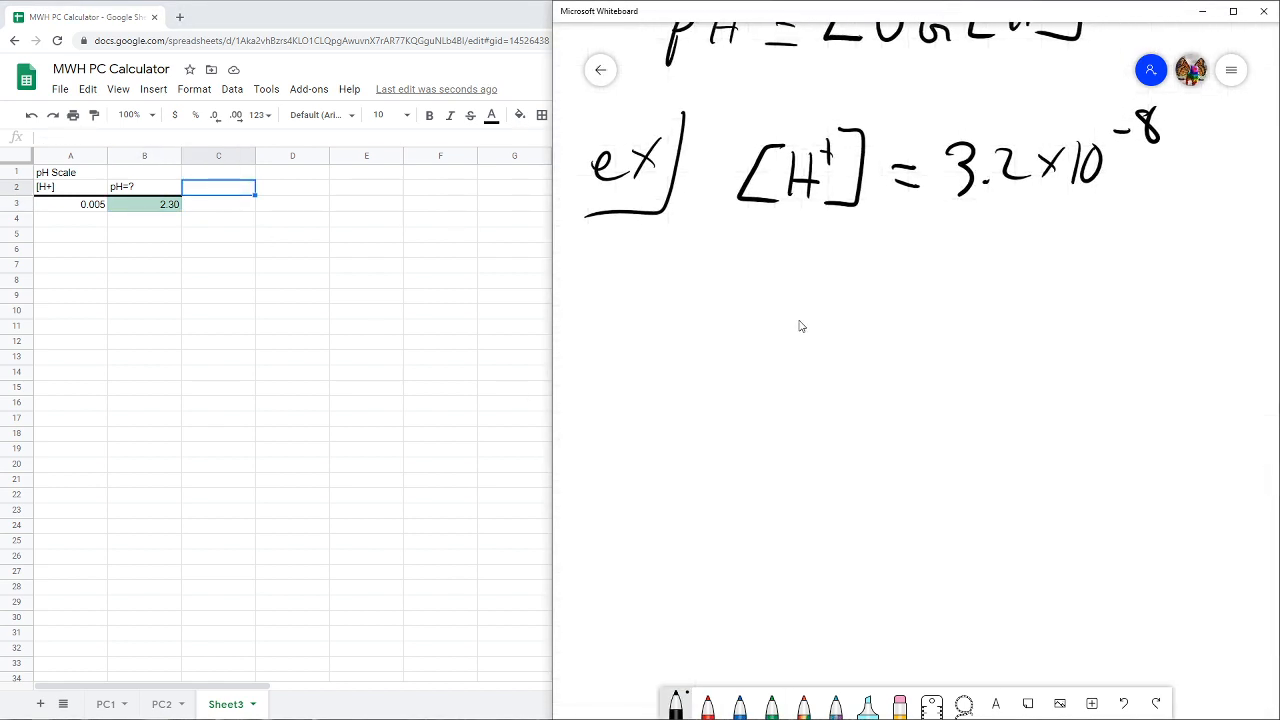
{"action": "left_click_drag", "start_coordinate": [690, 299], "coordinate": [680, 360]}
{"action": "left_click_drag", "start_coordinate": [690, 308], "coordinate": [692, 330]}
{"action": "left_click_drag", "start_coordinate": [741, 290], "coordinate": [739, 333]}
{"action": "mouse_move", "coordinate": [758, 294]}
{"action": "left_mouse_down"}
{"action": "mouse_move", "coordinate": [756, 324]}
{"action": "mouse_move", "coordinate": [754, 313]}
{"action": "left_mouse_up"}
{"action": "left_click_drag", "start_coordinate": [783, 310], "coordinate": [806, 303]}
{"action": "left_click_drag", "start_coordinate": [790, 328], "coordinate": [806, 325]}
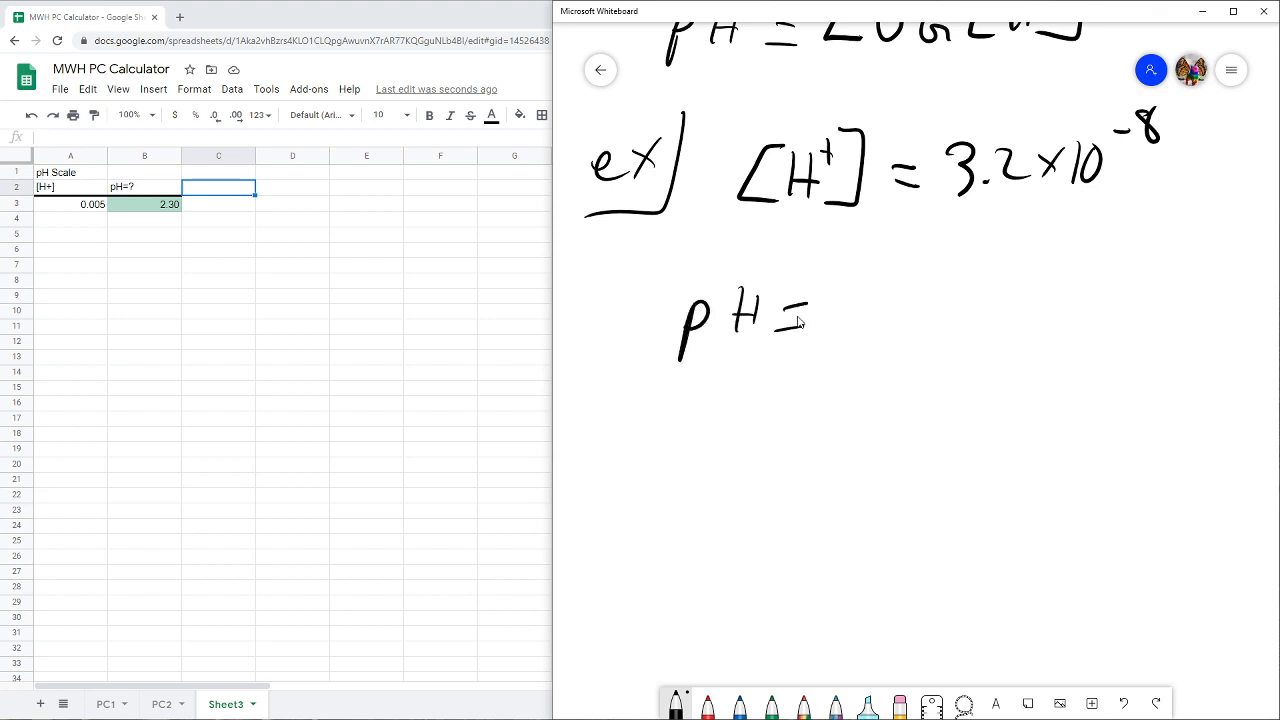
{"action": "left_click_drag", "start_coordinate": [857, 290], "coordinate": [884, 311]}
{"action": "left_click_drag", "start_coordinate": [878, 292], "coordinate": [880, 336]}
{"action": "left_click", "coordinate": [895, 325]}
{"action": "left_click_drag", "start_coordinate": [917, 285], "coordinate": [946, 332]}
- Handwrite "[H⁺] = ?" beneath the given pH value as the unknown to solve for
{"action": "mouse_move", "coordinate": [749, 392]}
{"action": "left_mouse_down"}
{"action": "mouse_move", "coordinate": [741, 450]}
{"action": "mouse_move", "coordinate": [767, 455]}
{"action": "left_mouse_up"}
{"action": "left_click_drag", "start_coordinate": [746, 430], "coordinate": [812, 396]}
{"action": "mouse_move", "coordinate": [814, 373]}
{"action": "left_mouse_down"}
{"action": "mouse_move", "coordinate": [840, 470]}
{"action": "mouse_move", "coordinate": [782, 472]}
{"action": "left_mouse_up"}
{"action": "mouse_move", "coordinate": [727, 380]}
{"action": "left_mouse_down"}
{"action": "mouse_move", "coordinate": [712, 378]}
{"action": "mouse_move", "coordinate": [731, 494]}
{"action": "left_mouse_up"}
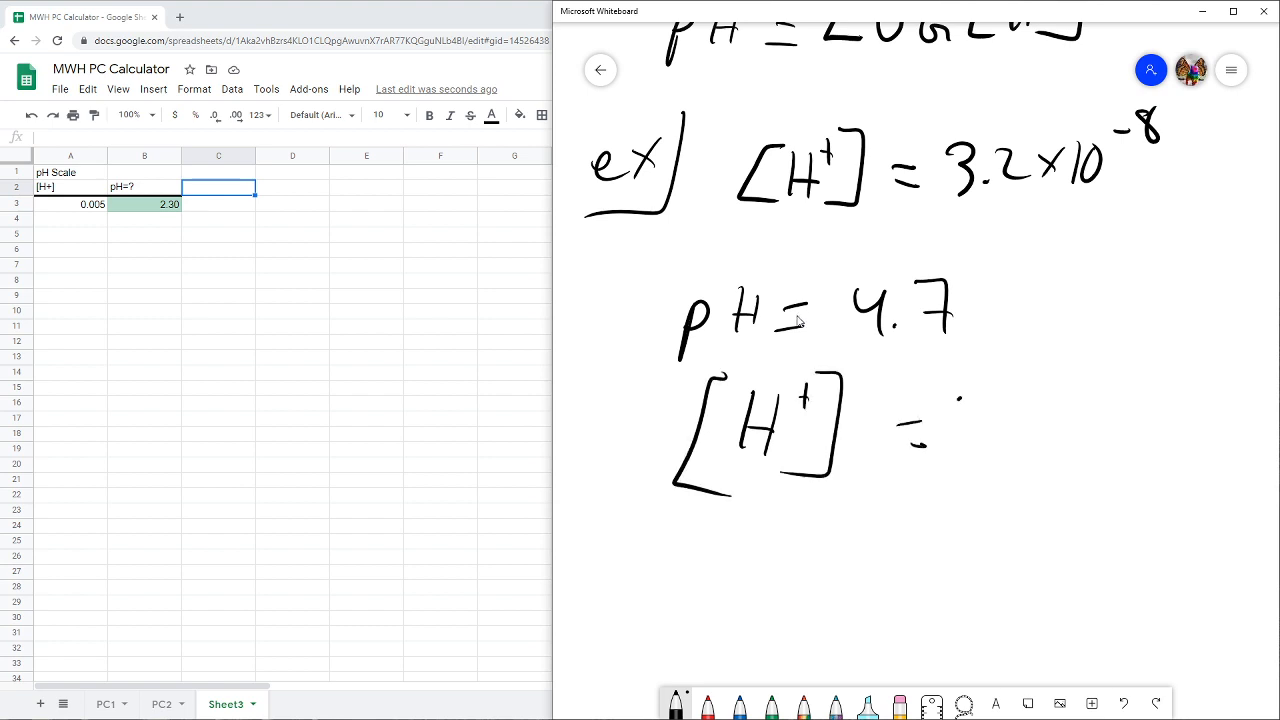
{"action": "left_click_drag", "start_coordinate": [958, 398], "coordinate": [958, 446]}
{"action": "left_click_drag", "start_coordinate": [960, 463], "coordinate": [960, 480]}
- Switch to the Google Sheets spreadsheet and add a left border to cells C2:C3
{"action": "left_click", "coordinate": [200, 176]}
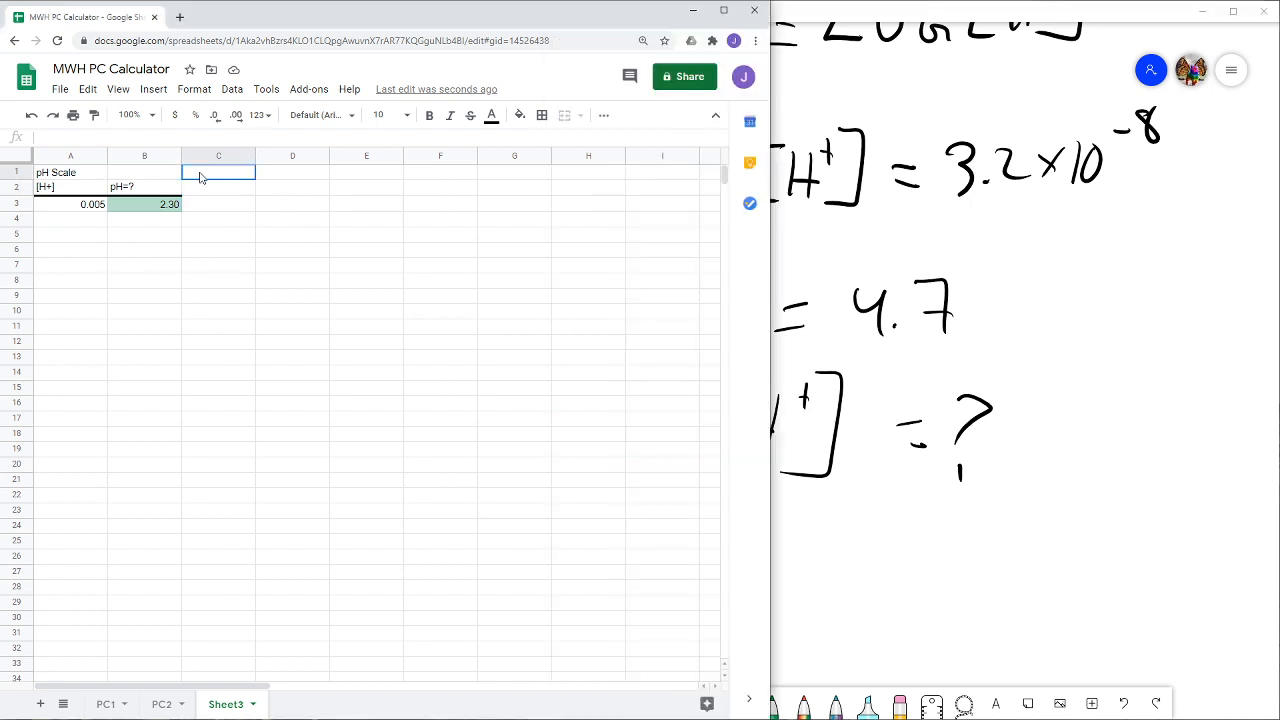
{"action": "left_click_drag", "start_coordinate": [200, 176], "coordinate": [202, 205]}
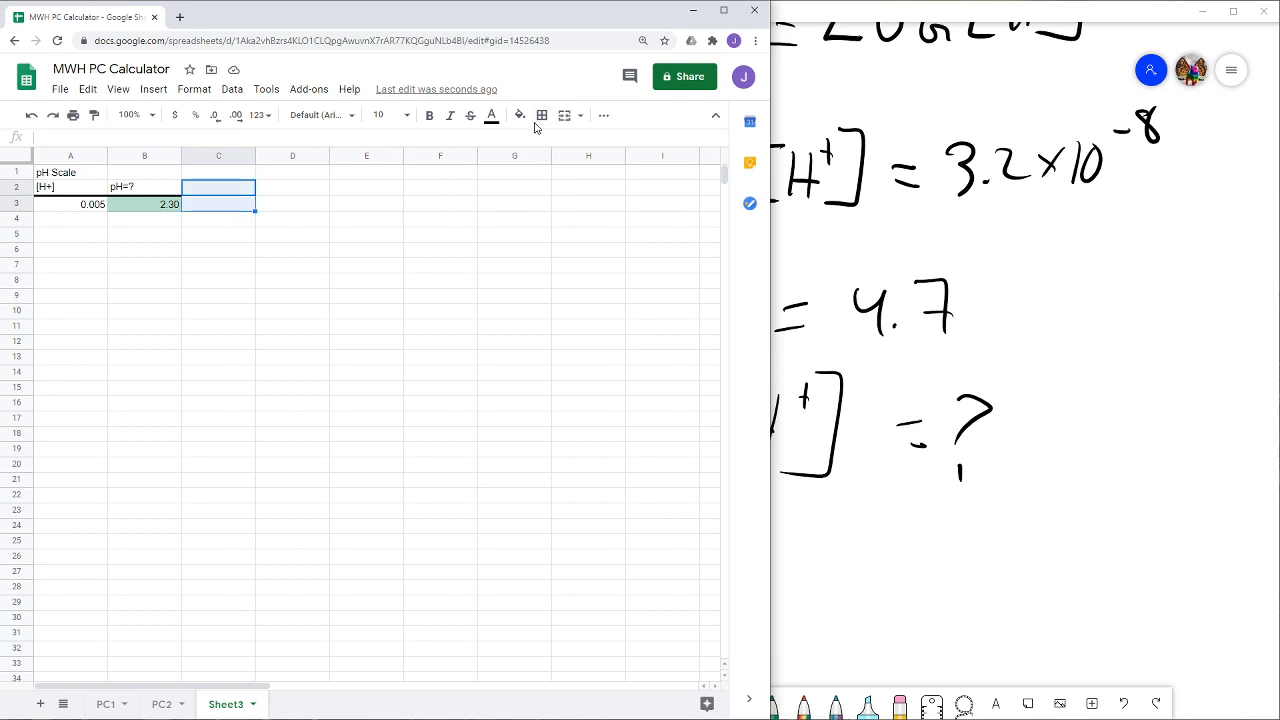
{"action": "left_click", "coordinate": [541, 115]}
{"action": "left_click", "coordinate": [549, 166]}
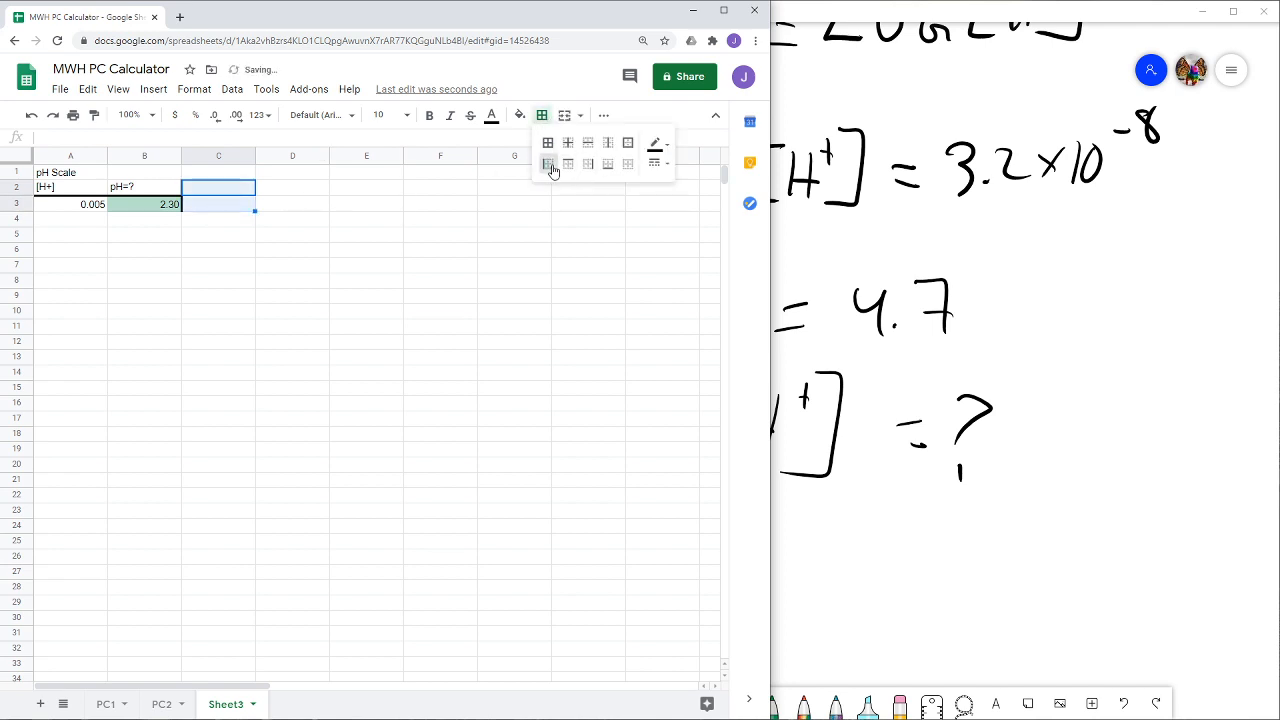
{"action": "left_click", "coordinate": [216, 209]}
- Enter the headers "pH" in C2 and "[H+]=?" in D2
{"action": "left_click", "coordinate": [218, 187]}
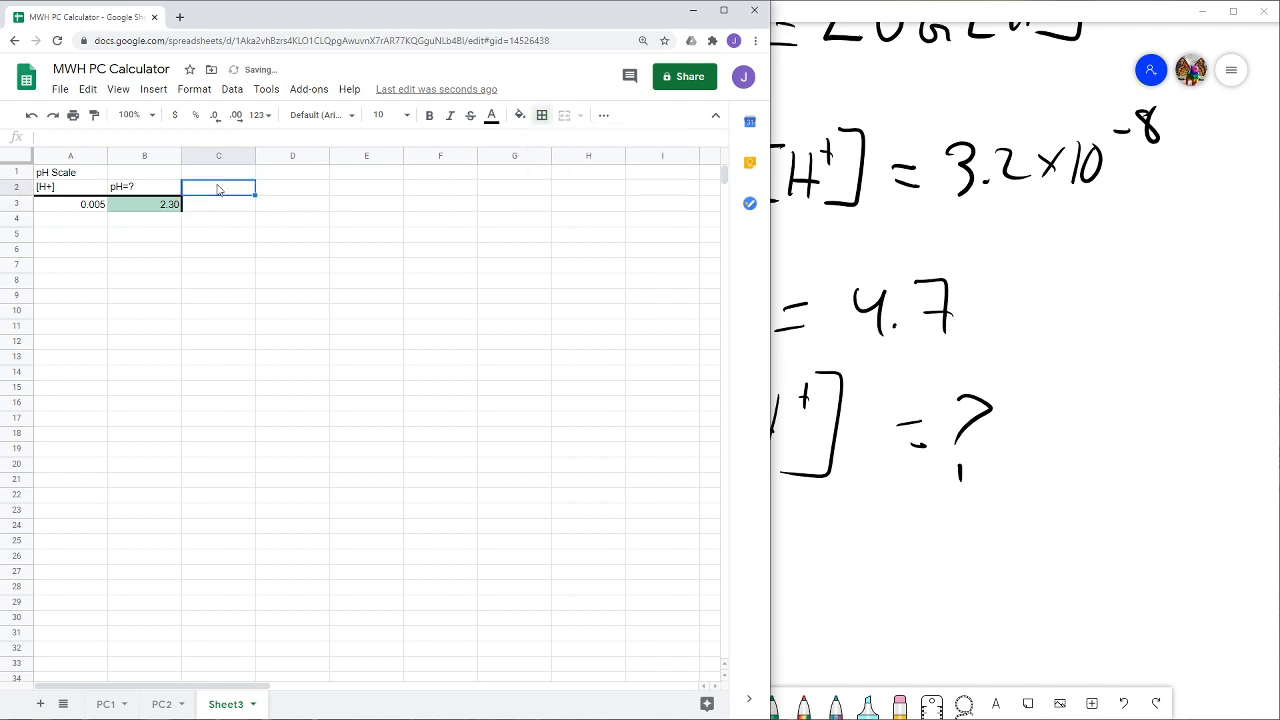
{"action": "type", "text": "pH"}
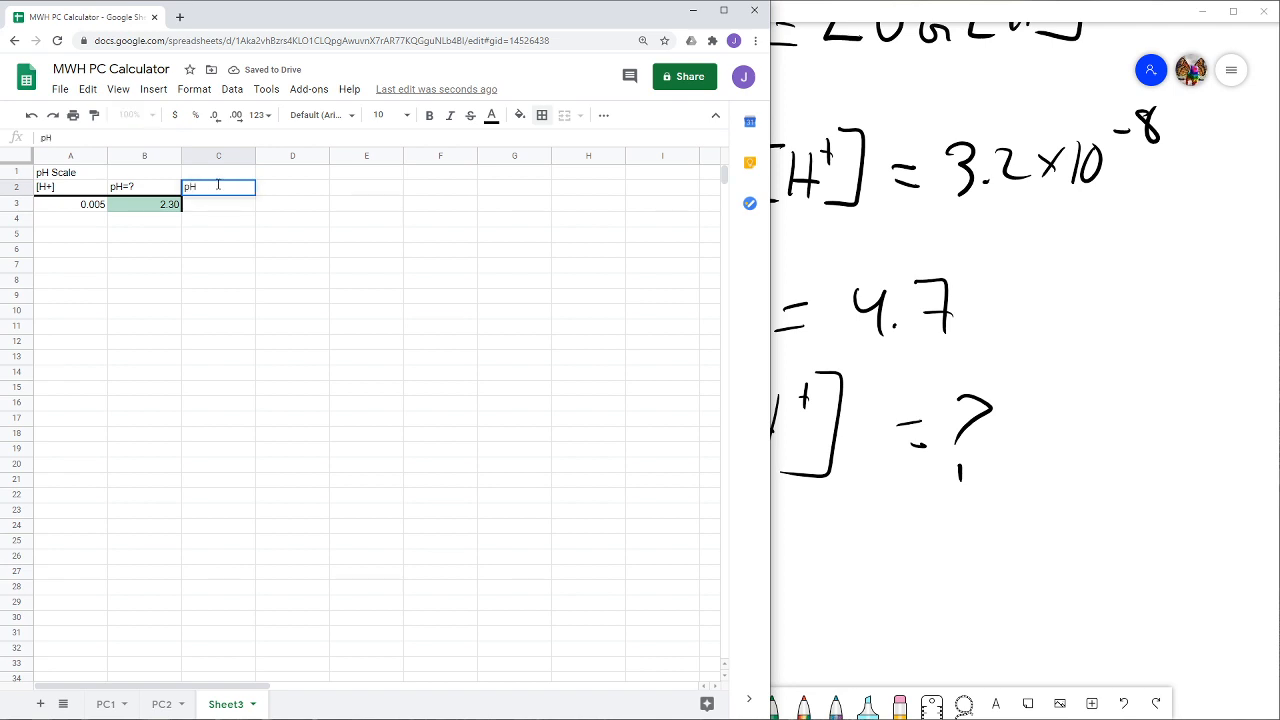
{"action": "key", "text": "Tab"}
{"action": "type", "text": "["}
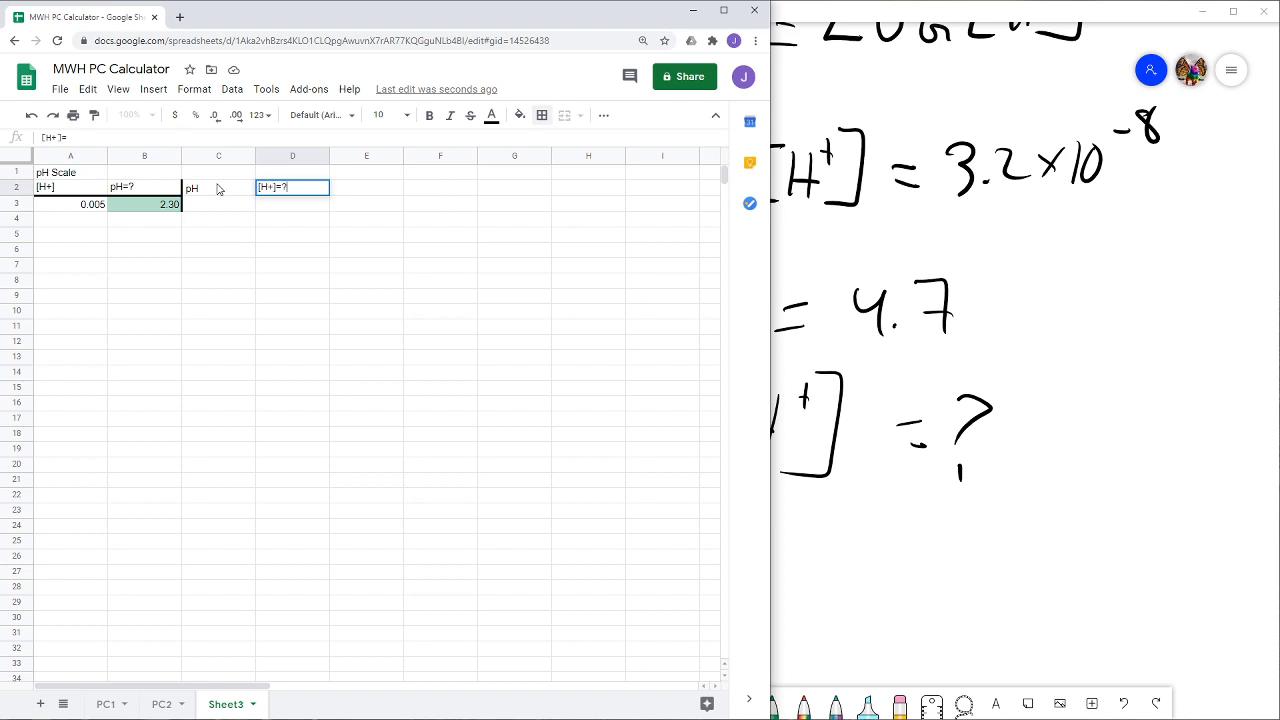
- Narrow the browser window to uncover the whiteboard example and enter 4.7 as the pH value in C3
{"action": "left_click", "coordinate": [214, 209]}
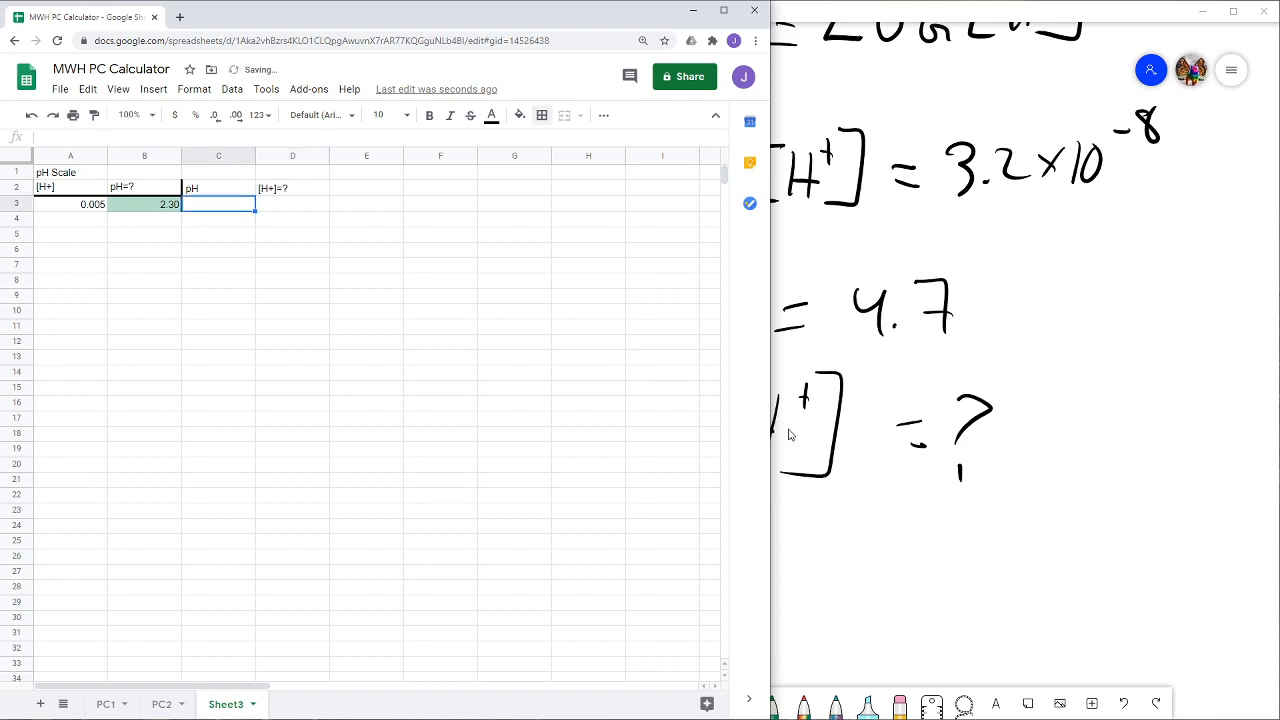
{"action": "left_click_drag", "start_coordinate": [774, 395], "coordinate": [554, 381]}
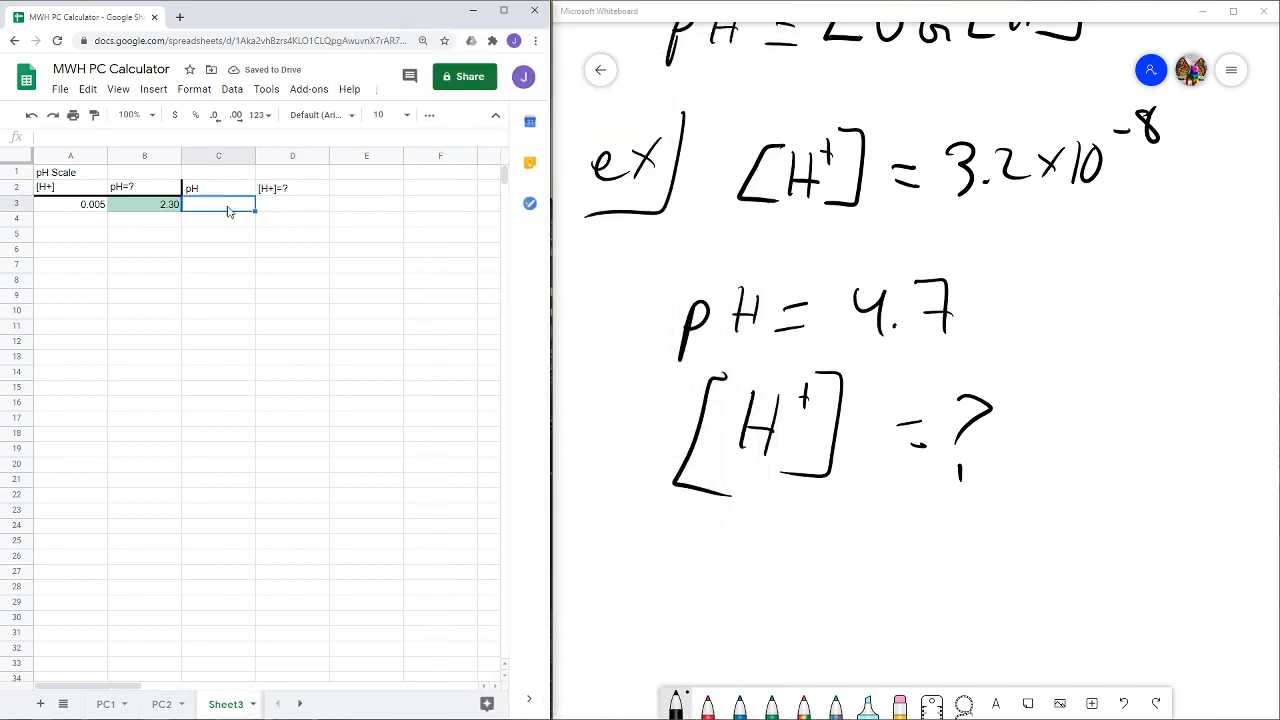
{"action": "type", "text": "4."}
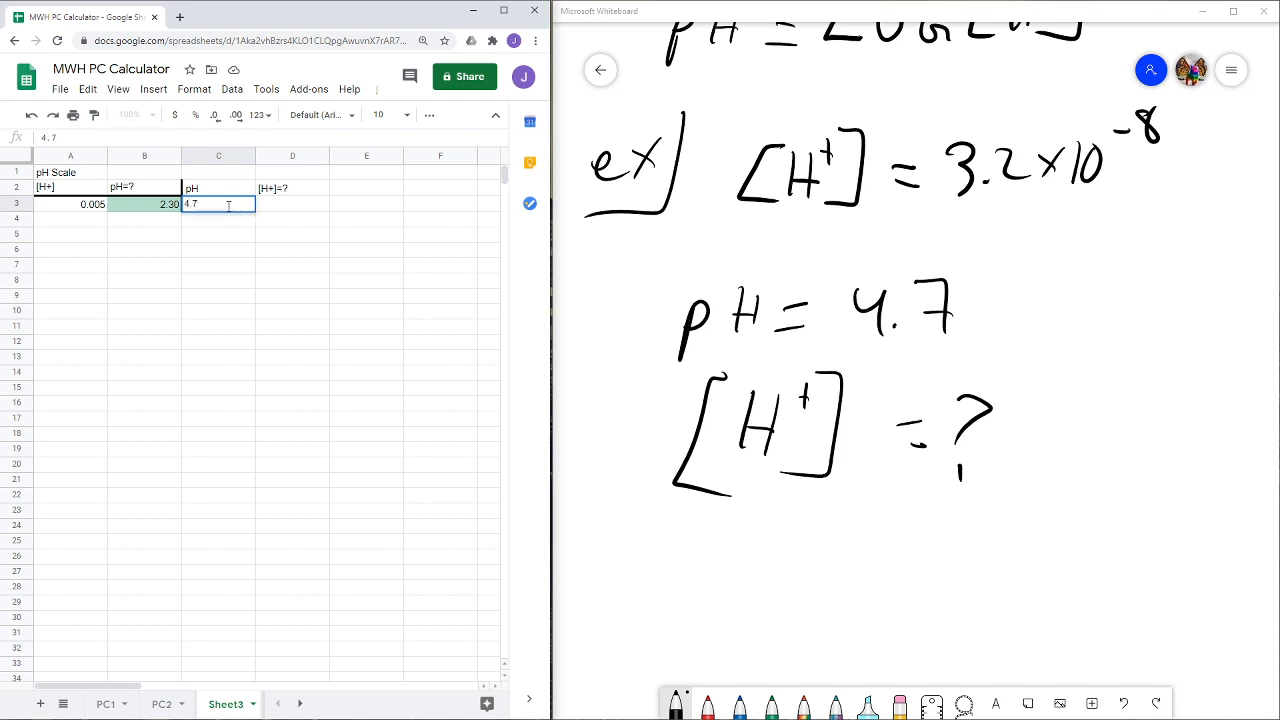
{"action": "type", "text": "7"}
{"action": "key", "text": "Tab"}
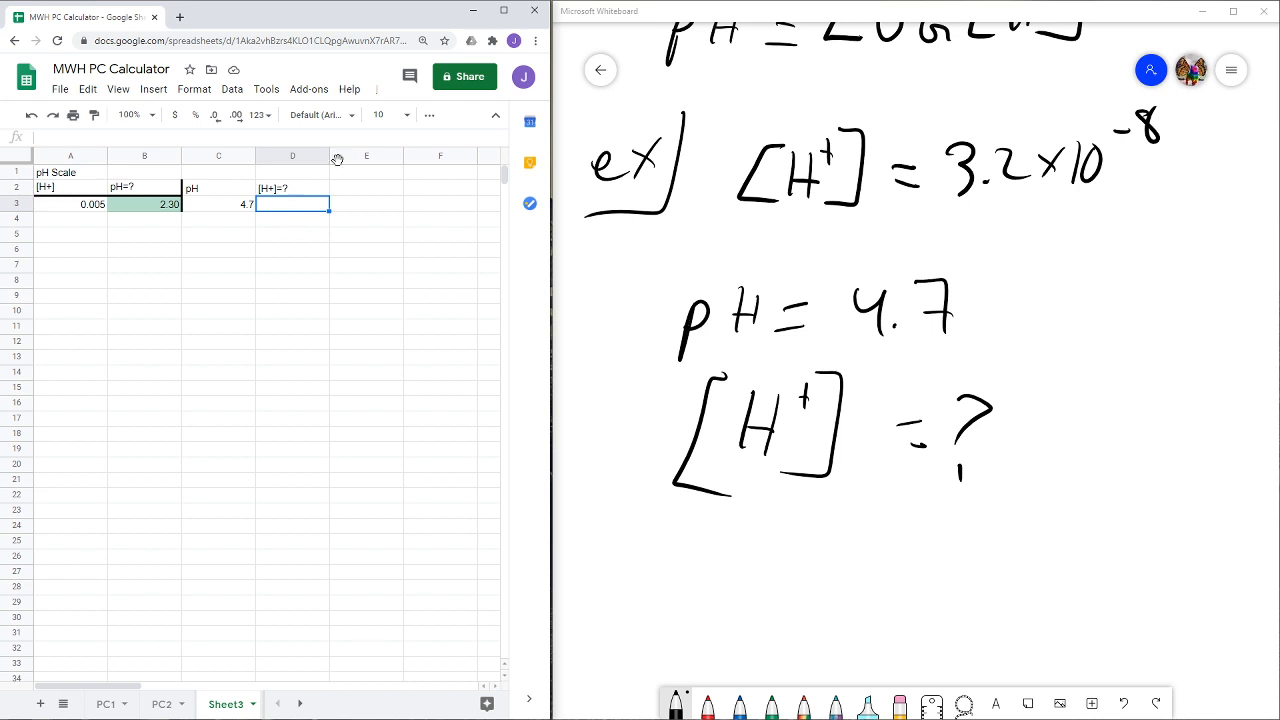
- Switch to Microsoft Whiteboard and handwrite the equation "P = -LOG[H⁺]" below the unknown concentration
{"action": "scroll", "coordinate": [675, 450], "scroll_direction": "down", "scroll_amount": 3}
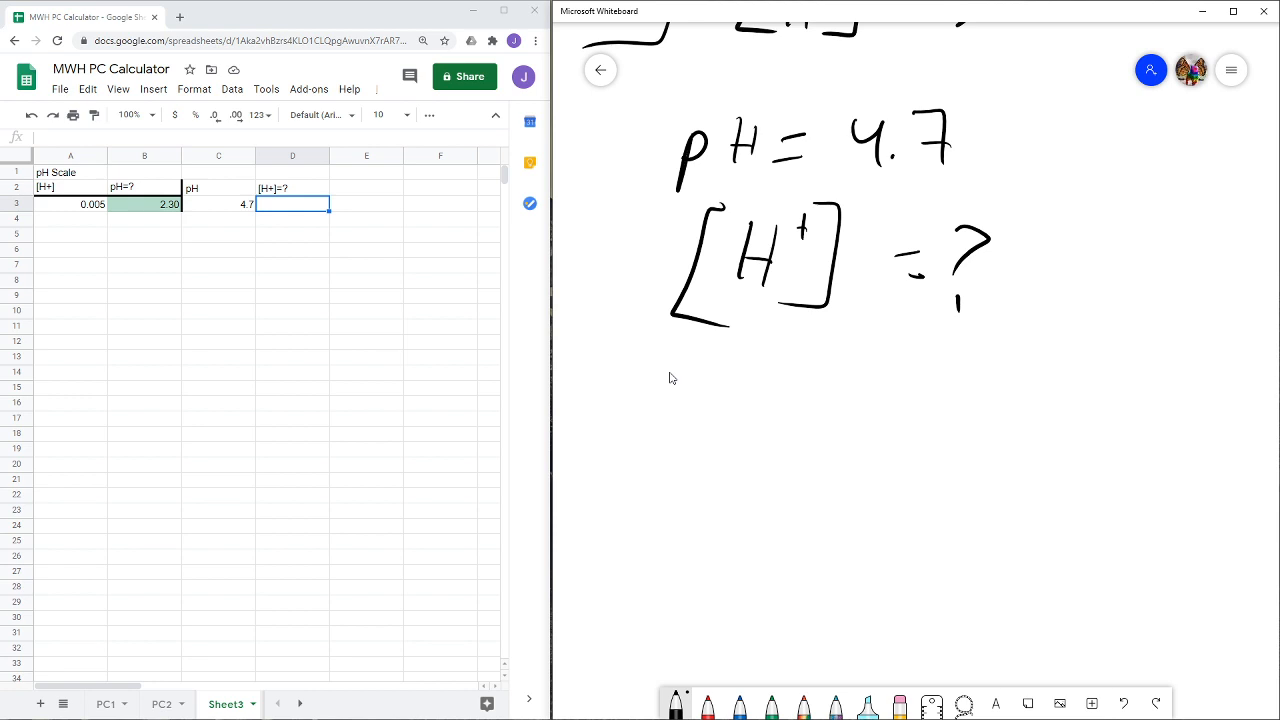
{"action": "left_click_drag", "start_coordinate": [758, 426], "coordinate": [768, 440]}
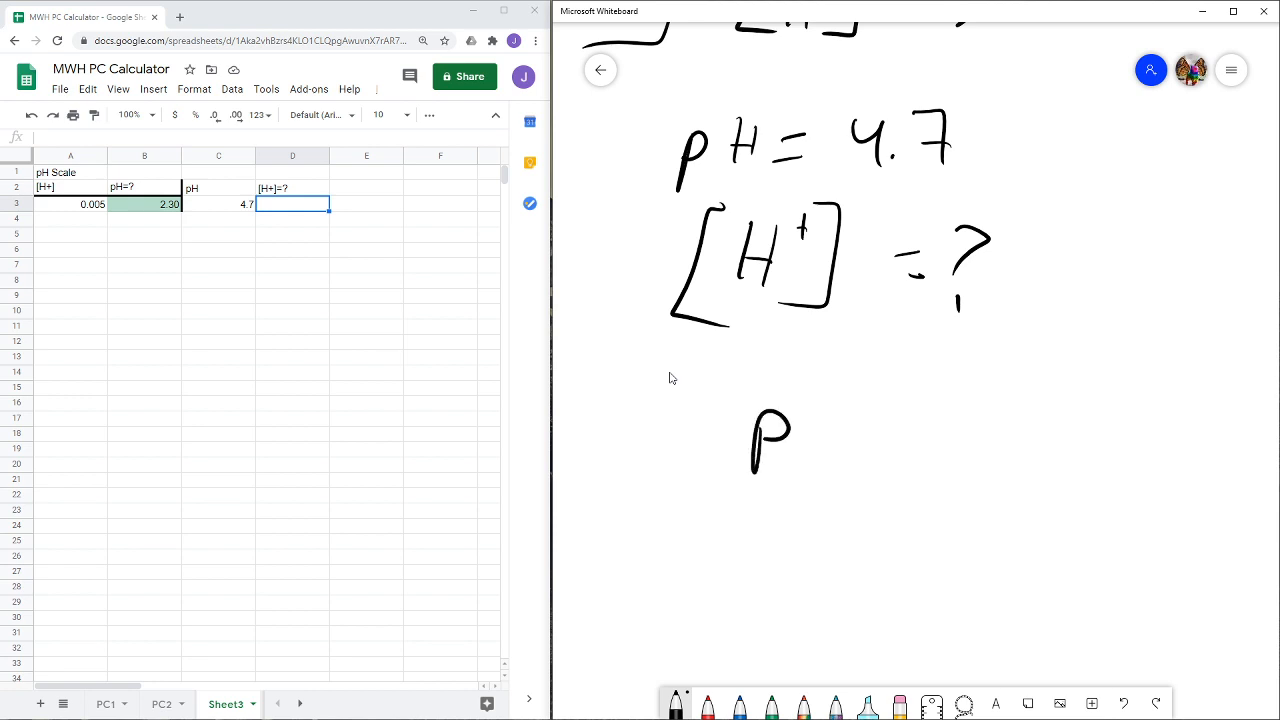
{"action": "left_click_drag", "start_coordinate": [850, 421], "coordinate": [840, 421]}
{"action": "left_click_drag", "start_coordinate": [834, 450], "coordinate": [866, 447]}
{"action": "left_click_drag", "start_coordinate": [958, 410], "coordinate": [964, 456]}
{"action": "left_click_drag", "start_coordinate": [996, 416], "coordinate": [1044, 464]}
{"action": "mouse_move", "coordinate": [1090, 406]}
{"action": "left_mouse_down"}
{"action": "mouse_move", "coordinate": [1090, 462]}
{"action": "mouse_move", "coordinate": [1128, 452]}
{"action": "left_mouse_up"}
{"action": "left_click_drag", "start_coordinate": [1156, 388], "coordinate": [1140, 466]}
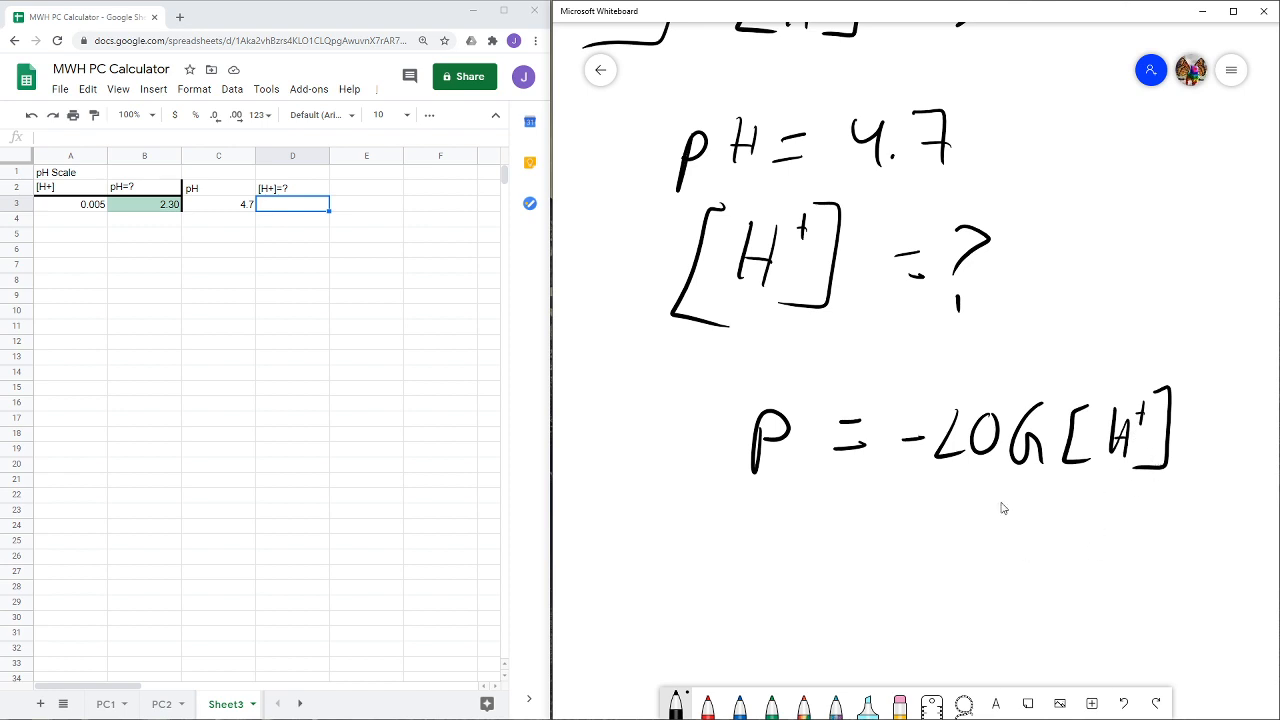
- Handwrite the multiplication of both sides by -1 and the rearranged equation "-P = LOG[H⁺]" beneath it
{"action": "scroll", "coordinate": [1000, 509], "scroll_direction": "down", "scroll_amount": 5}
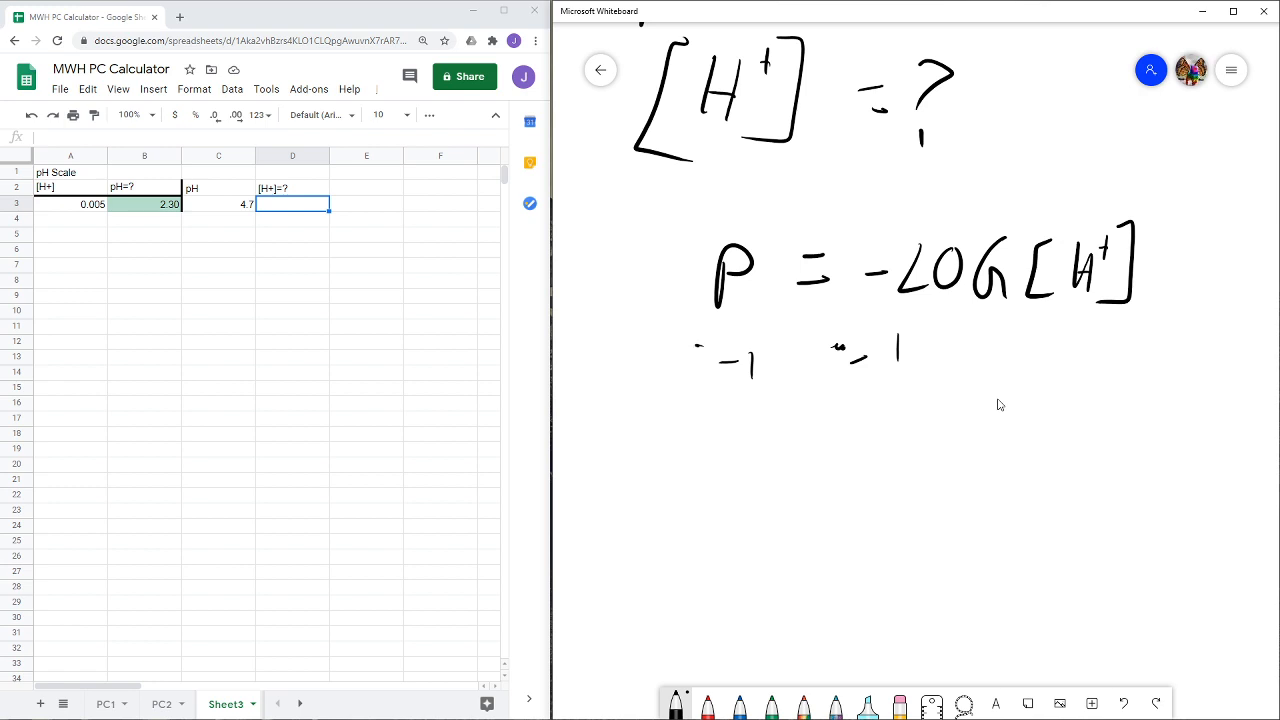
{"action": "left_click_drag", "start_coordinate": [697, 346], "coordinate": [688, 350]}
{"action": "mouse_move", "coordinate": [694, 444]}
{"action": "left_mouse_down"}
{"action": "mouse_move", "coordinate": [719, 444]}
{"action": "mouse_move", "coordinate": [732, 474]}
{"action": "left_mouse_up"}
{"action": "mouse_move", "coordinate": [735, 440]}
{"action": "left_mouse_down"}
{"action": "mouse_move", "coordinate": [739, 453]}
{"action": "mouse_move", "coordinate": [803, 443]}
{"action": "left_mouse_up"}
{"action": "left_click_drag", "start_coordinate": [792, 463], "coordinate": [879, 474]}
{"action": "mouse_move", "coordinate": [893, 438]}
{"action": "left_mouse_down"}
{"action": "mouse_move", "coordinate": [862, 455]}
{"action": "mouse_move", "coordinate": [893, 440]}
{"action": "left_mouse_up"}
{"action": "mouse_move", "coordinate": [946, 430]}
{"action": "left_mouse_down"}
{"action": "mouse_move", "coordinate": [935, 476]}
{"action": "mouse_move", "coordinate": [963, 462]}
{"action": "left_mouse_up"}
{"action": "mouse_move", "coordinate": [1006, 424]}
{"action": "left_mouse_down"}
{"action": "mouse_move", "coordinate": [1013, 487]}
{"action": "mouse_move", "coordinate": [1033, 468]}
{"action": "left_mouse_up"}
{"action": "left_click_drag", "start_coordinate": [1035, 447], "coordinate": [1048, 444]}
{"action": "mouse_move", "coordinate": [1047, 428]}
{"action": "left_mouse_down"}
{"action": "mouse_move", "coordinate": [1046, 466]}
{"action": "mouse_move", "coordinate": [1066, 440]}
{"action": "left_mouse_up"}
{"action": "mouse_move", "coordinate": [1058, 428]}
{"action": "left_mouse_down"}
{"action": "mouse_move", "coordinate": [1070, 427]}
{"action": "mouse_move", "coordinate": [1076, 488]}
{"action": "left_mouse_up"}
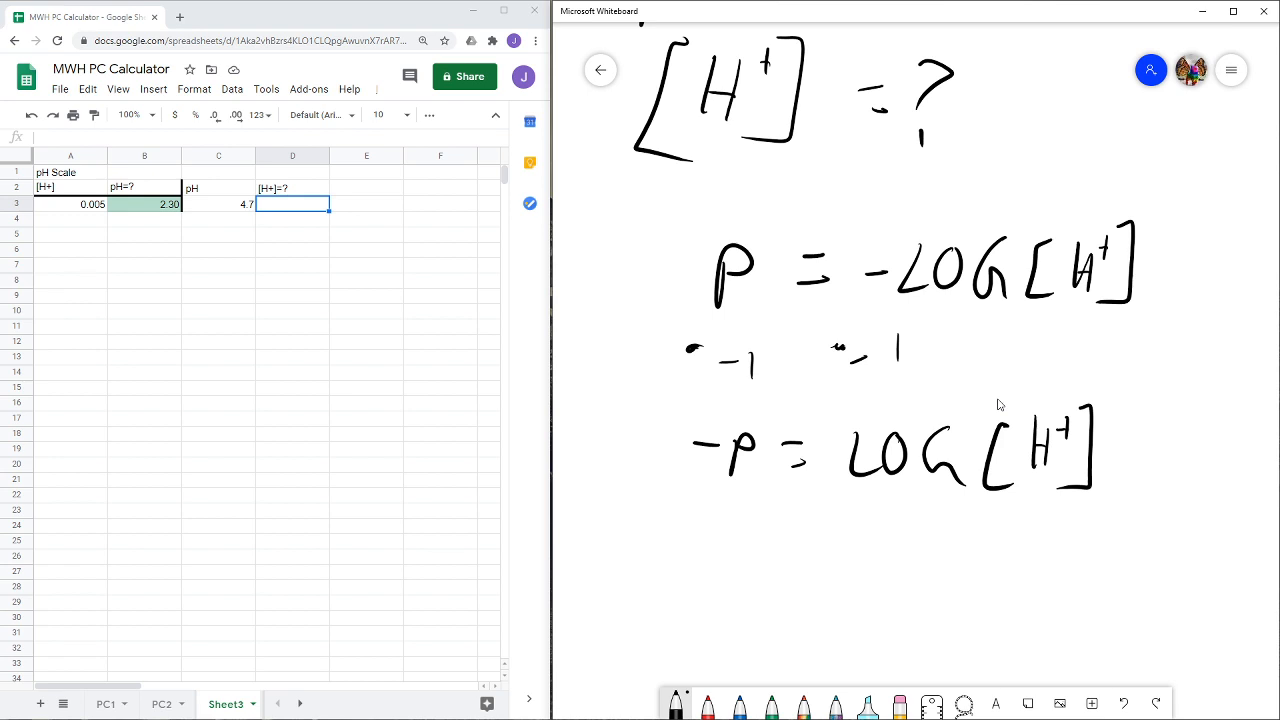
- Handwrite the next derivation line with both sides as powers of ten, "10^-P = 10^LOG[H⁺]"
{"action": "mouse_move", "coordinate": [664, 566]}
{"action": "left_mouse_down"}
{"action": "mouse_move", "coordinate": [654, 598]}
{"action": "mouse_move", "coordinate": [704, 536]}
{"action": "left_mouse_up"}
{"action": "left_click_drag", "start_coordinate": [724, 555], "coordinate": [736, 534]}
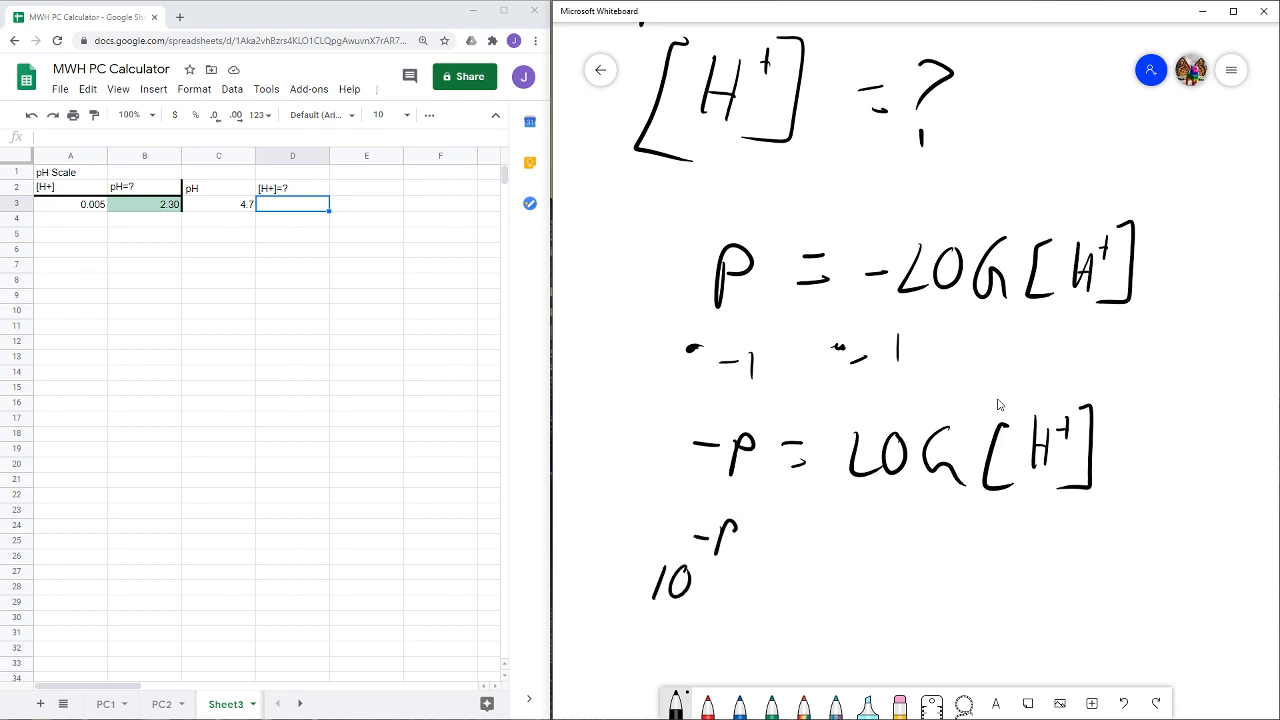
{"action": "mouse_move", "coordinate": [747, 590]}
{"action": "left_mouse_down"}
{"action": "mouse_move", "coordinate": [806, 592]}
{"action": "mouse_move", "coordinate": [829, 568]}
{"action": "mouse_move", "coordinate": [866, 561]}
{"action": "left_mouse_up"}
{"action": "mouse_move", "coordinate": [886, 533]}
{"action": "left_mouse_down"}
{"action": "mouse_move", "coordinate": [946, 568]}
{"action": "mouse_move", "coordinate": [972, 562]}
{"action": "mouse_move", "coordinate": [990, 530]}
{"action": "left_mouse_up"}
{"action": "mouse_move", "coordinate": [996, 520]}
{"action": "left_mouse_down"}
{"action": "mouse_move", "coordinate": [1010, 518]}
{"action": "mouse_move", "coordinate": [992, 566]}
{"action": "left_mouse_up"}
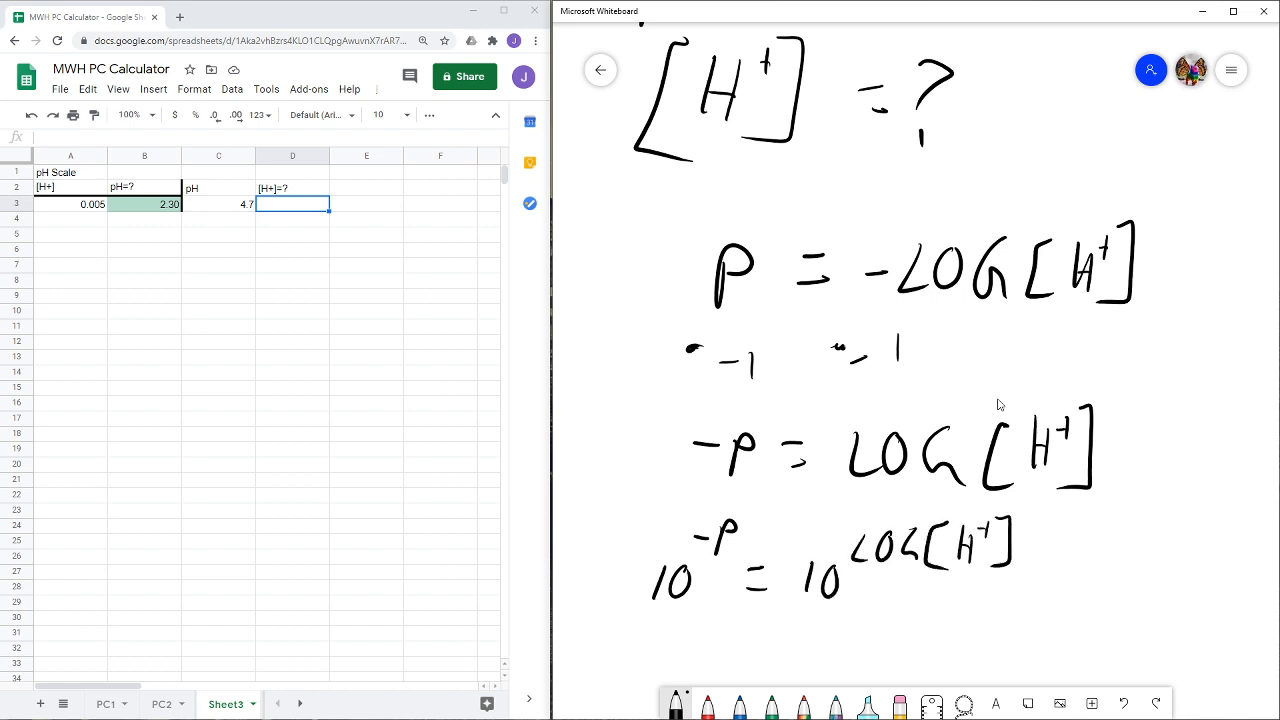
- Handwrite the simplified final equation "10^-P = [H⁺]" under the powers-of-ten line
{"action": "scroll", "coordinate": [663, 383], "scroll_direction": "down", "scroll_amount": 2}
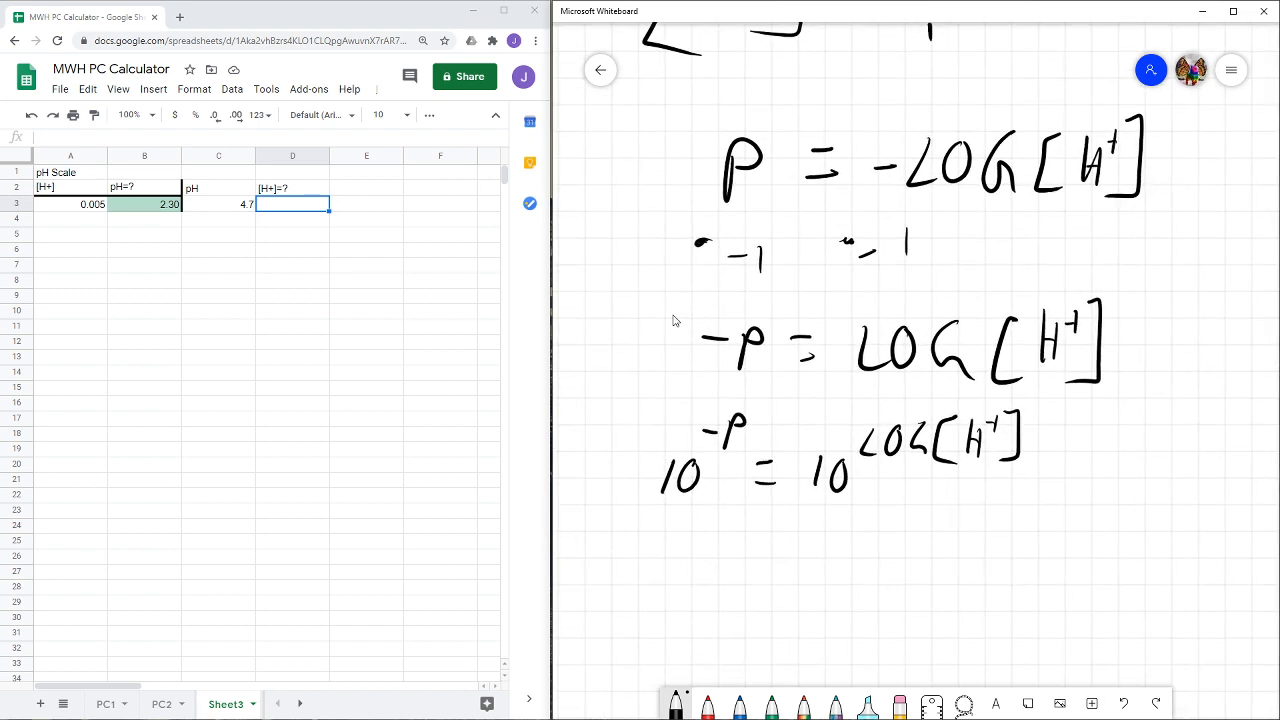
{"action": "mouse_move", "coordinate": [684, 546]}
{"action": "left_mouse_down"}
{"action": "mouse_move", "coordinate": [680, 580]}
{"action": "mouse_move", "coordinate": [744, 526]}
{"action": "left_mouse_up"}
{"action": "mouse_move", "coordinate": [744, 526]}
{"action": "left_mouse_down"}
{"action": "mouse_move", "coordinate": [792, 560]}
{"action": "mouse_move", "coordinate": [792, 579]}
{"action": "mouse_move", "coordinate": [860, 545]}
{"action": "left_mouse_up"}
{"action": "left_click_drag", "start_coordinate": [832, 592], "coordinate": [888, 584]}
{"action": "left_click_drag", "start_coordinate": [903, 550], "coordinate": [902, 582]}
{"action": "mouse_move", "coordinate": [888, 572]}
{"action": "left_mouse_down"}
{"action": "mouse_move", "coordinate": [900, 568]}
{"action": "mouse_move", "coordinate": [912, 592]}
{"action": "left_mouse_up"}
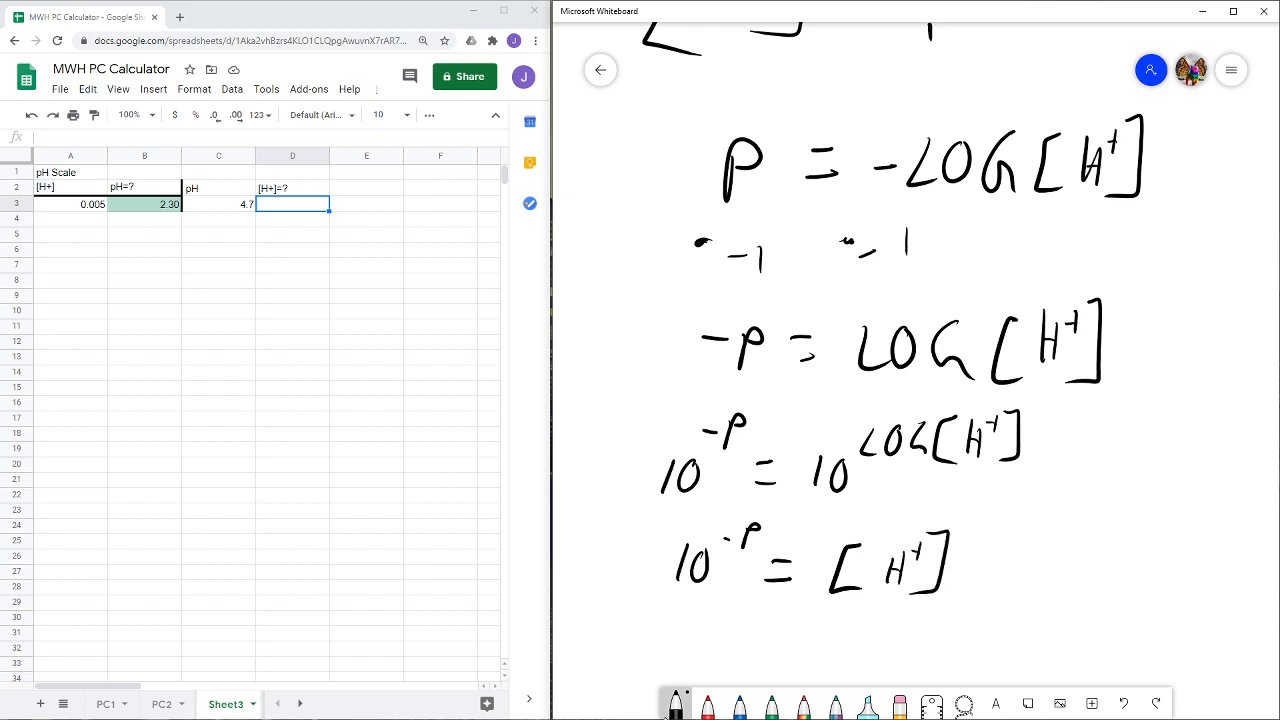
- Strike out the cancelling 10 and LOG in red and outline the final "10^-P" term in green
{"action": "left_click", "coordinate": [707, 703]}
{"action": "left_click_drag", "start_coordinate": [820, 482], "coordinate": [894, 424]}
{"action": "left_click", "coordinate": [675, 703]}
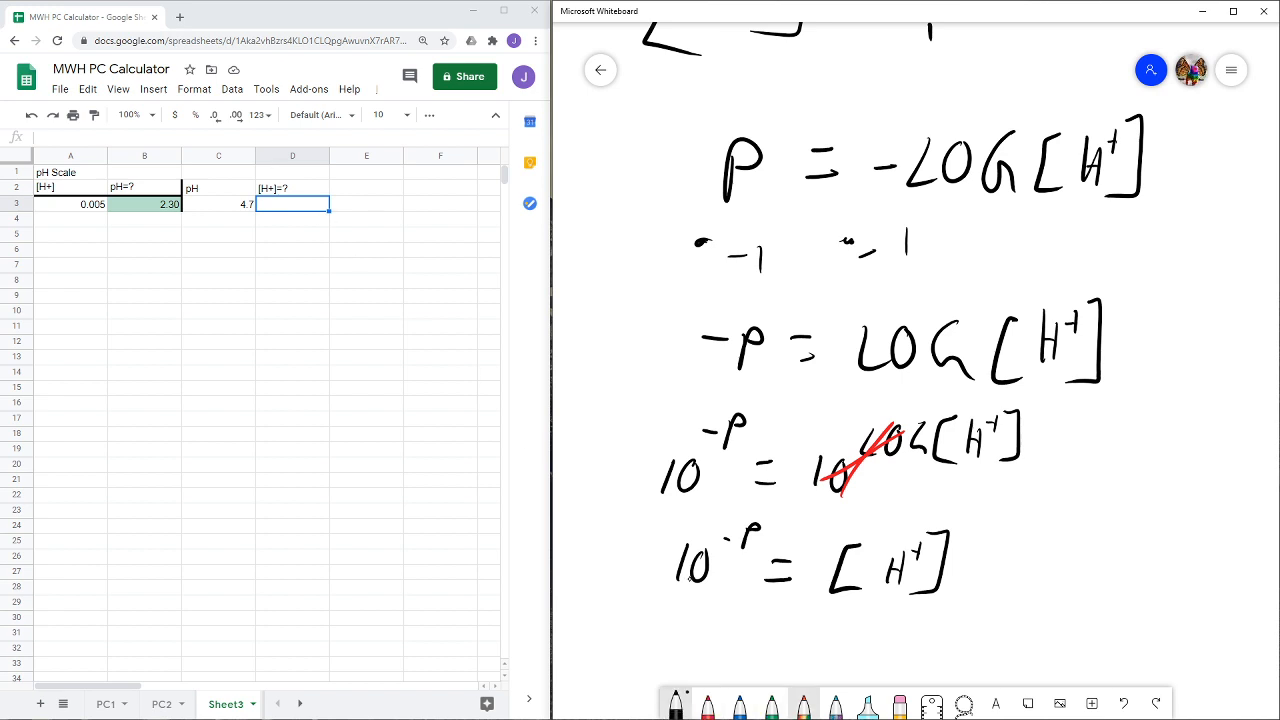
{"action": "left_click", "coordinate": [771, 703]}
{"action": "mouse_move", "coordinate": [770, 512]}
{"action": "left_mouse_down"}
{"action": "mouse_move", "coordinate": [625, 580]}
{"action": "mouse_move", "coordinate": [726, 514]}
{"action": "mouse_move", "coordinate": [778, 515]}
{"action": "left_mouse_up"}
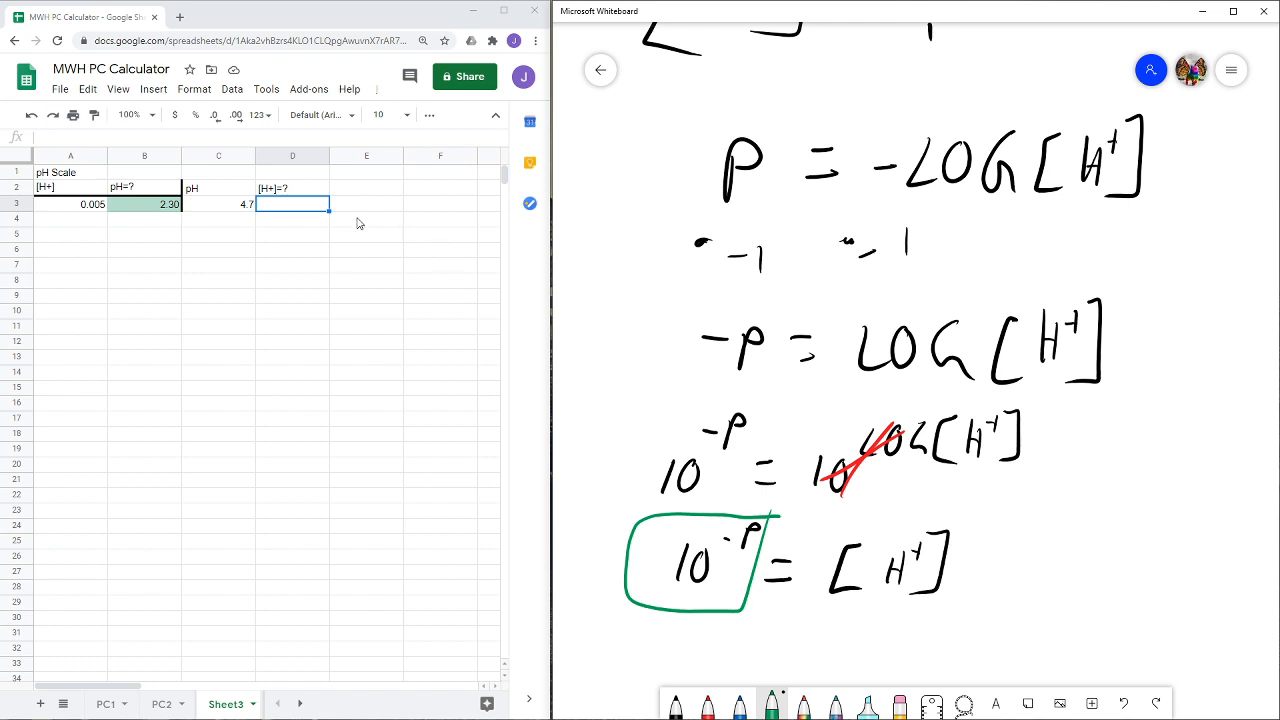
- Switch to the Google Sheets spreadsheet and enter the formula =10^(-C3) in cell D3
{"action": "left_click", "coordinate": [280, 206]}
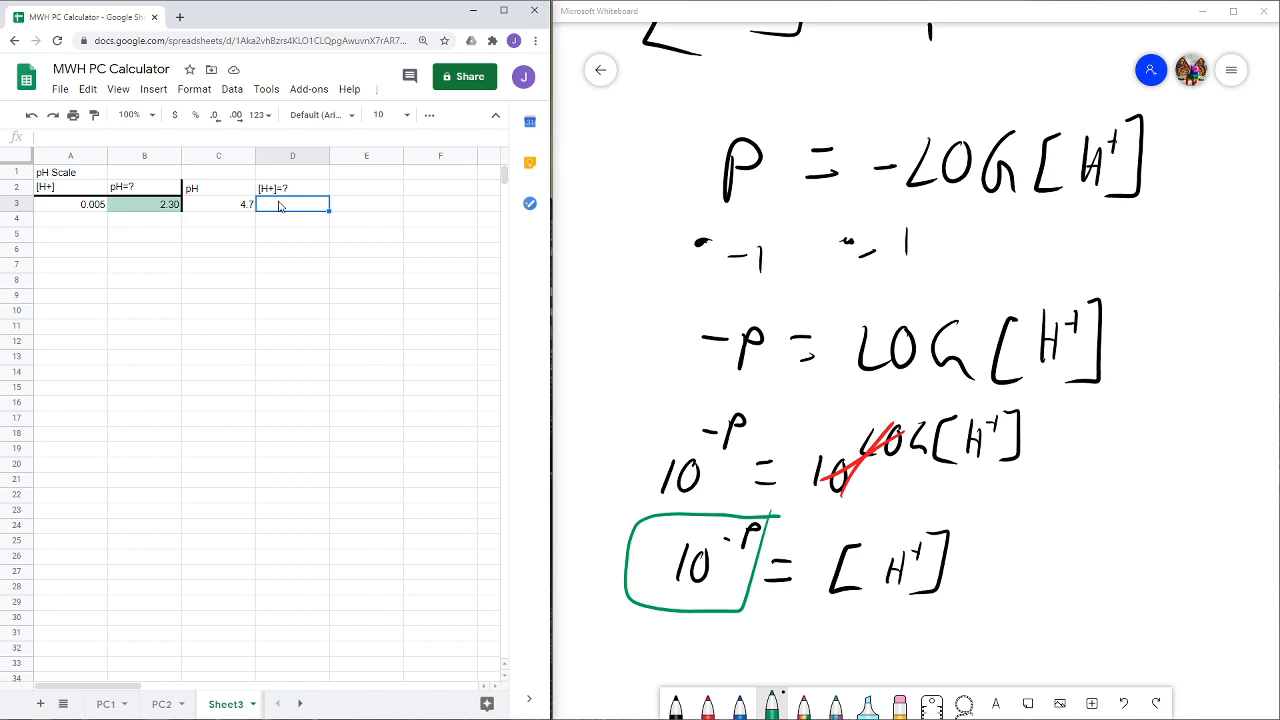
{"action": "type", "text": "="}
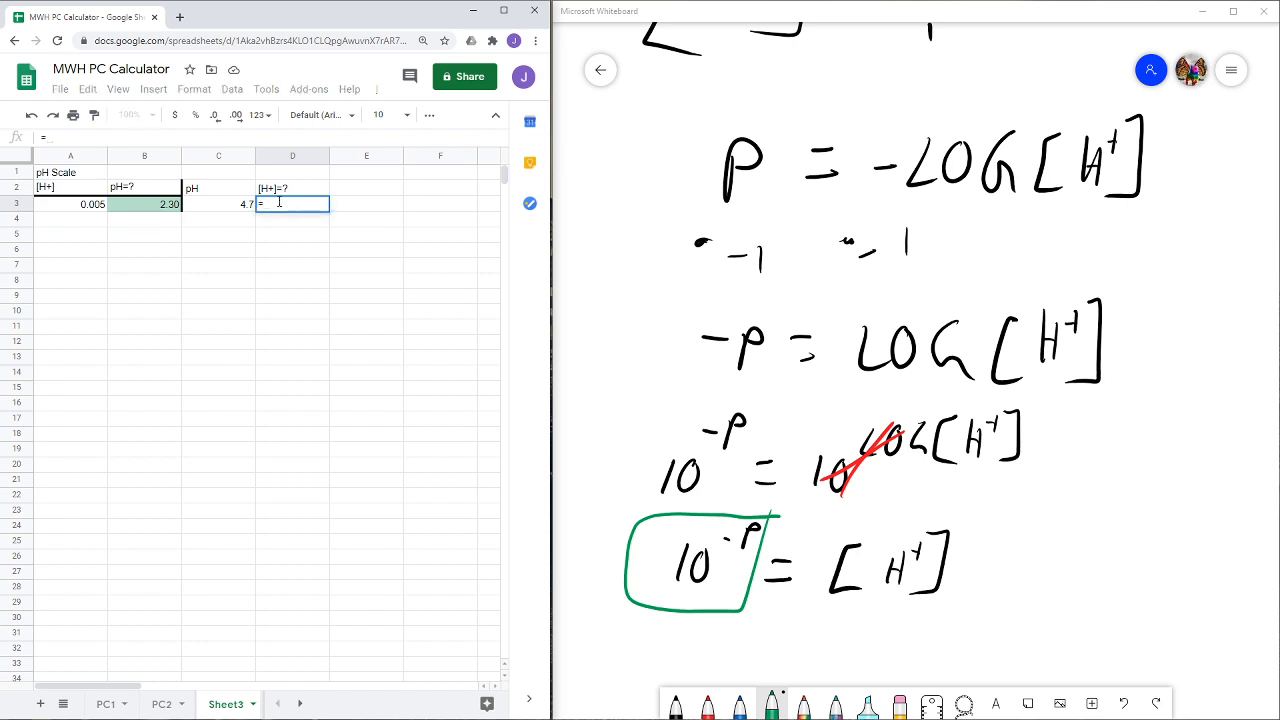
{"action": "type", "text": "10"}
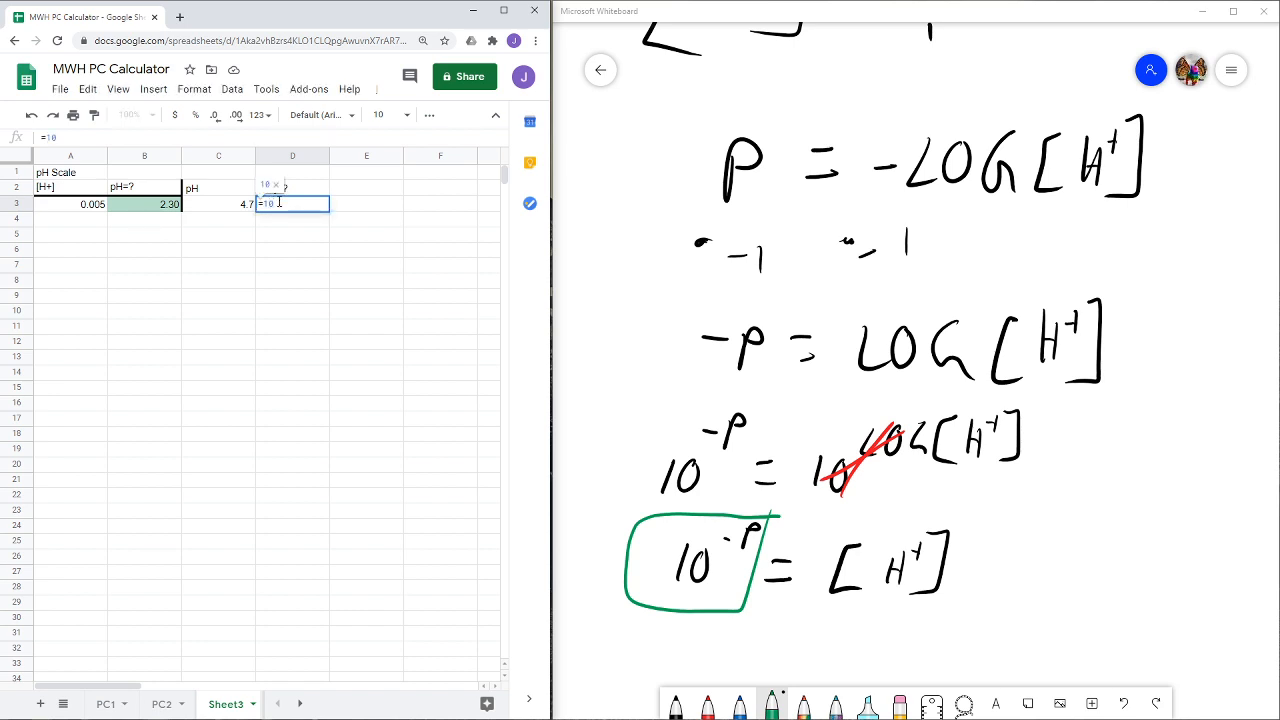
{"action": "type", "text": "^(-"}
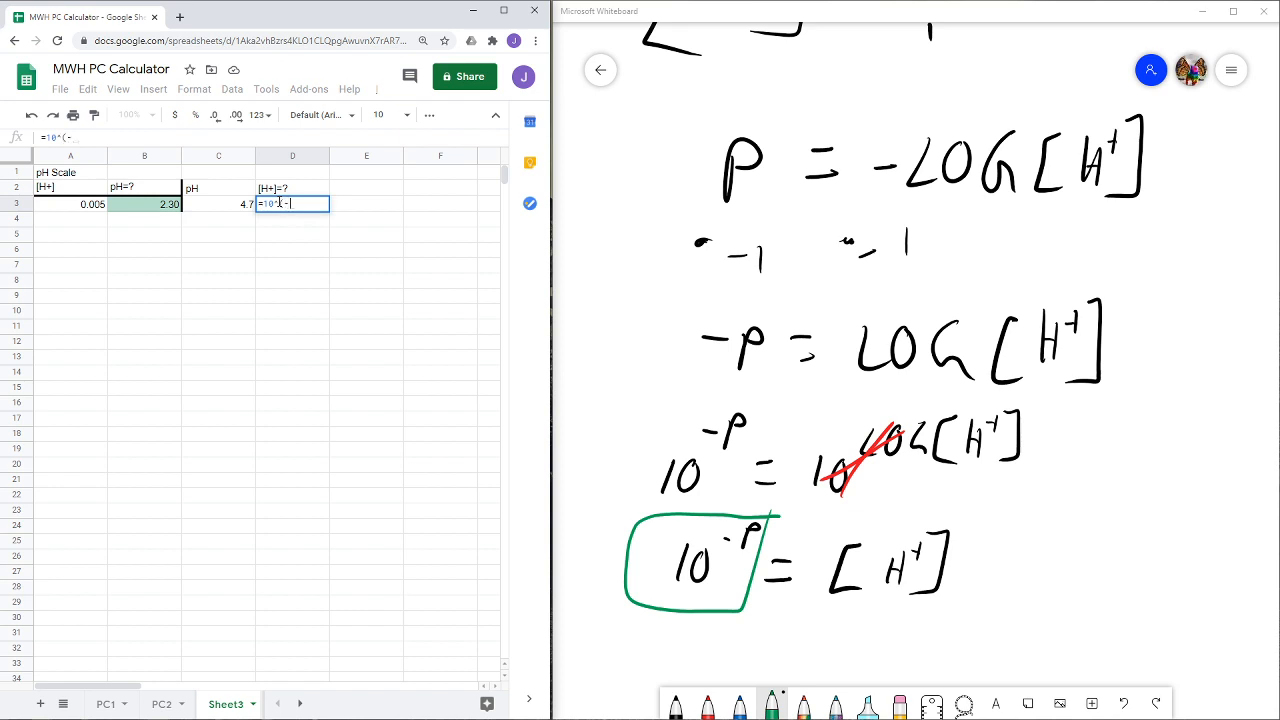
{"action": "left_click", "coordinate": [237, 211]}
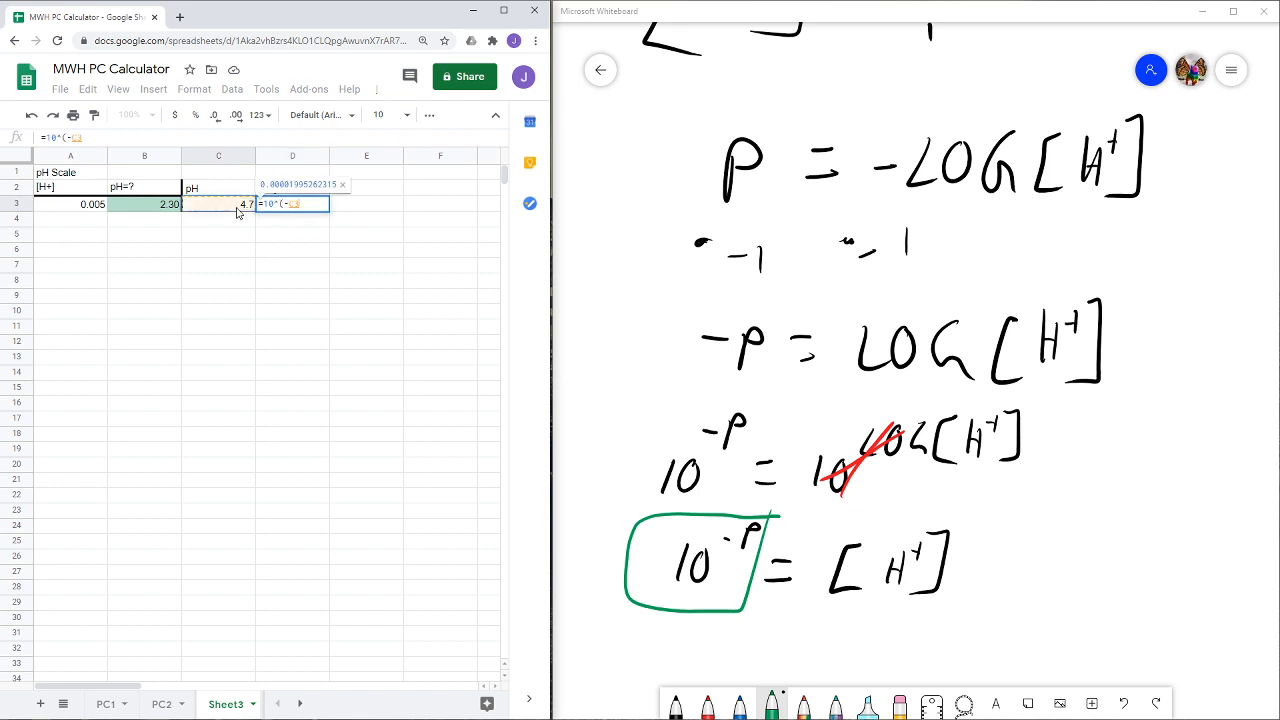
{"action": "type", "text": ")"}
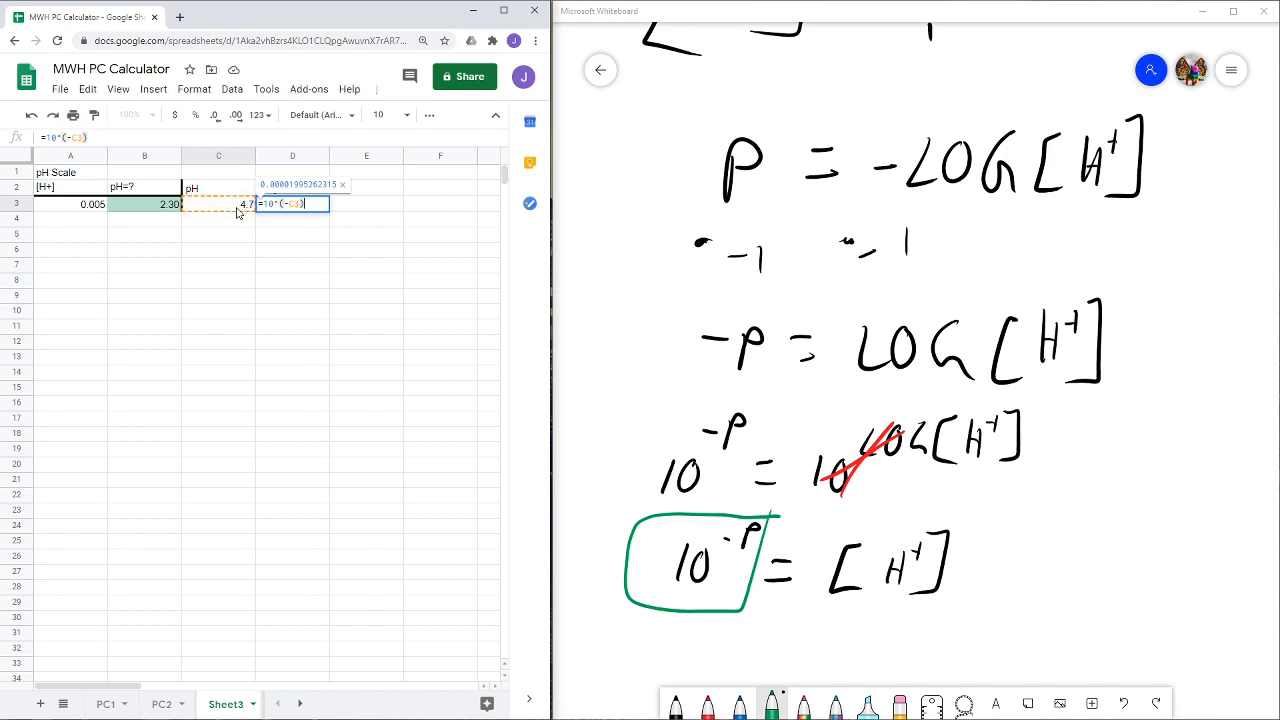
{"action": "key", "text": "Return"}
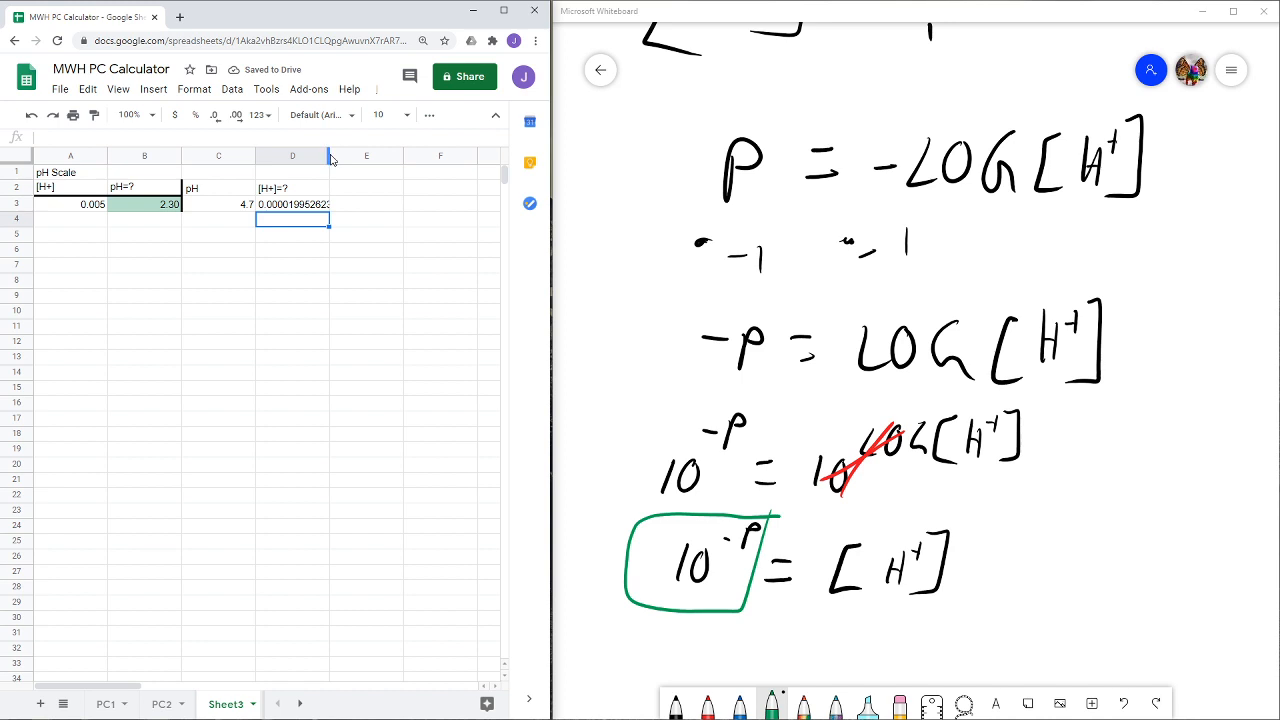
- Widen column D slightly and apply the Scientific number format to the [H+] result in D3
{"action": "mouse_move", "coordinate": [328, 155]}
{"action": "left_mouse_down"}
{"action": "mouse_move", "coordinate": [360, 155]}
{"action": "mouse_move", "coordinate": [321, 155]}
{"action": "mouse_move", "coordinate": [340, 155]}
{"action": "left_mouse_up"}
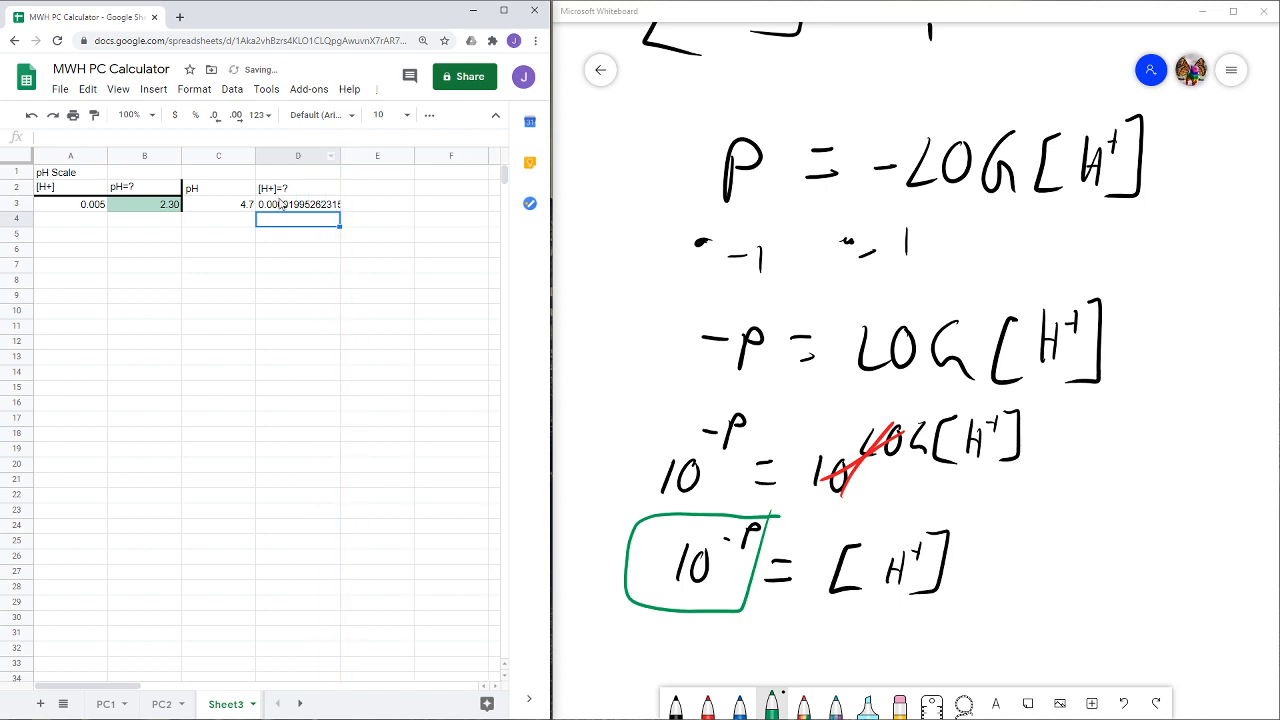
{"action": "left_click", "coordinate": [283, 207]}
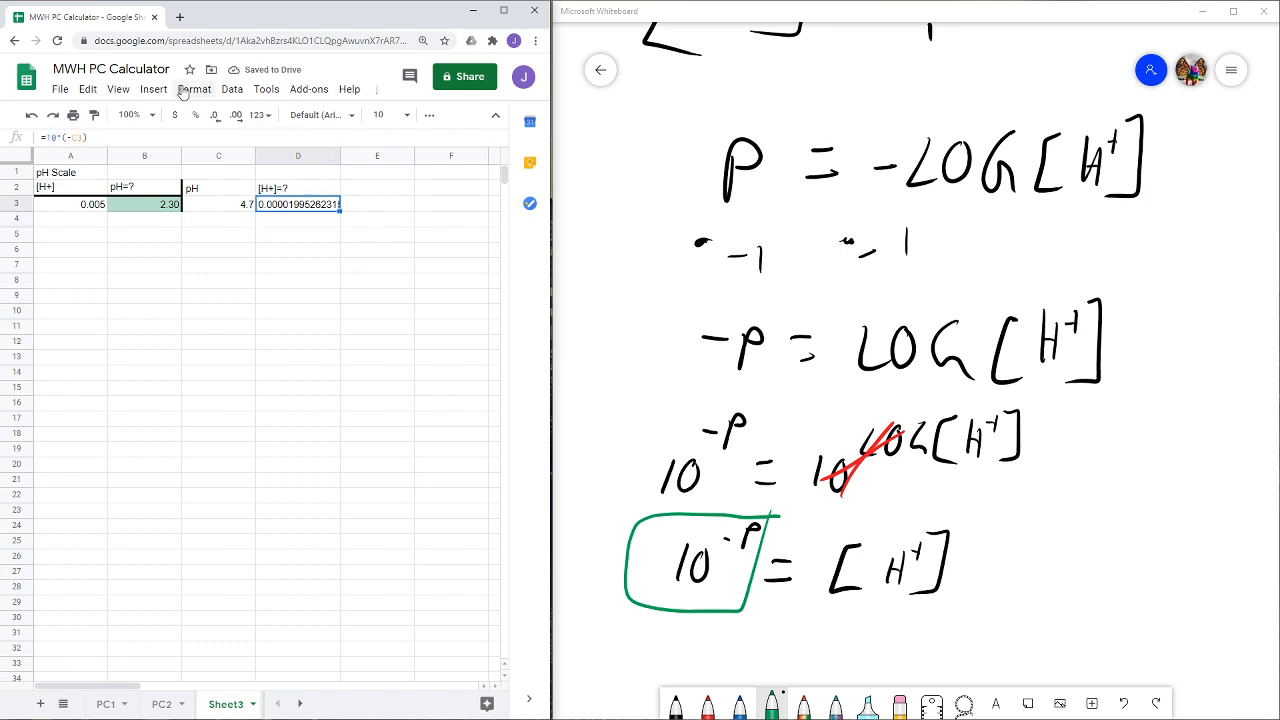
{"action": "left_click", "coordinate": [184, 90]}
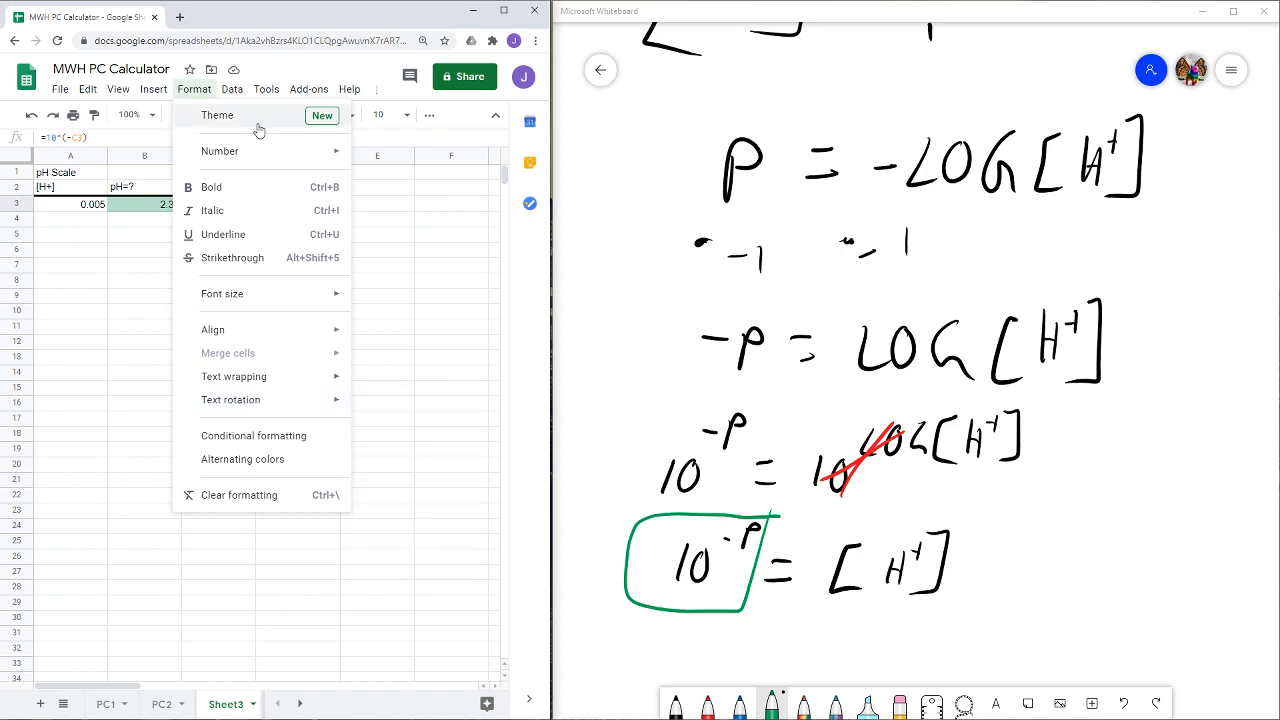
{"action": "mouse_move", "coordinate": [258, 150]}
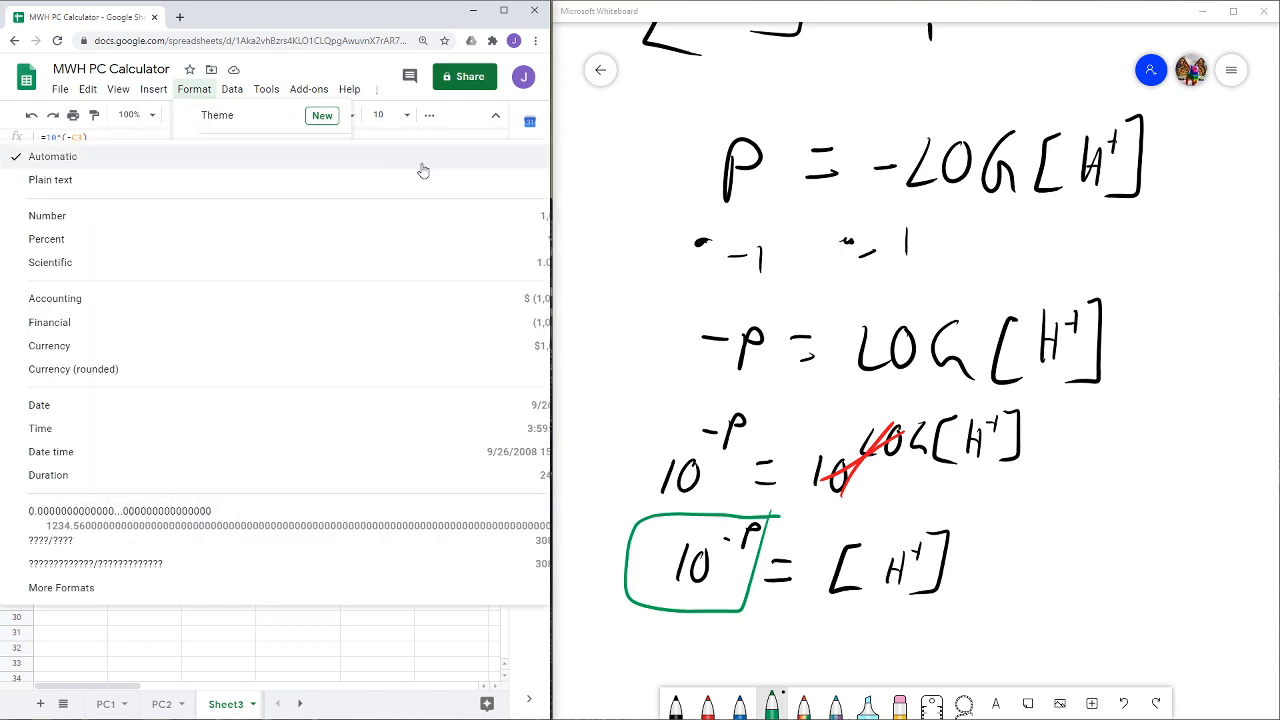
{"action": "left_click_drag", "start_coordinate": [549, 117], "coordinate": [704, 117]}
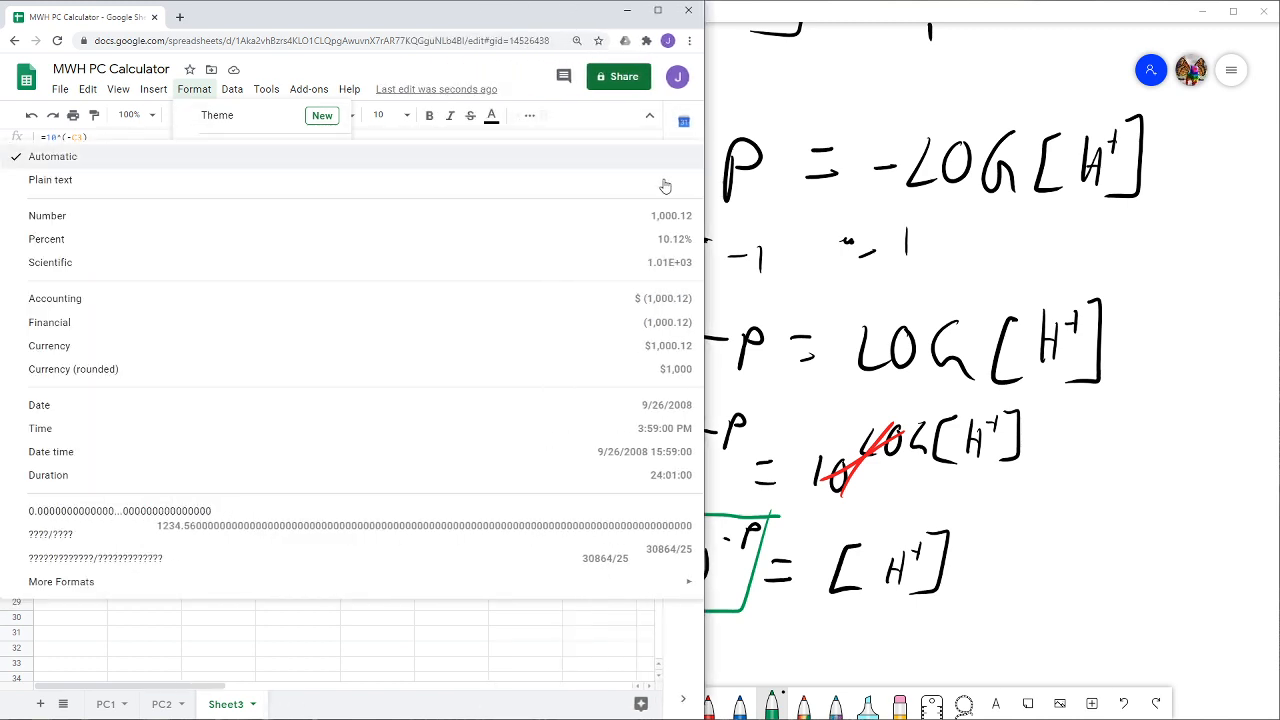
{"action": "left_click", "coordinate": [118, 274]}
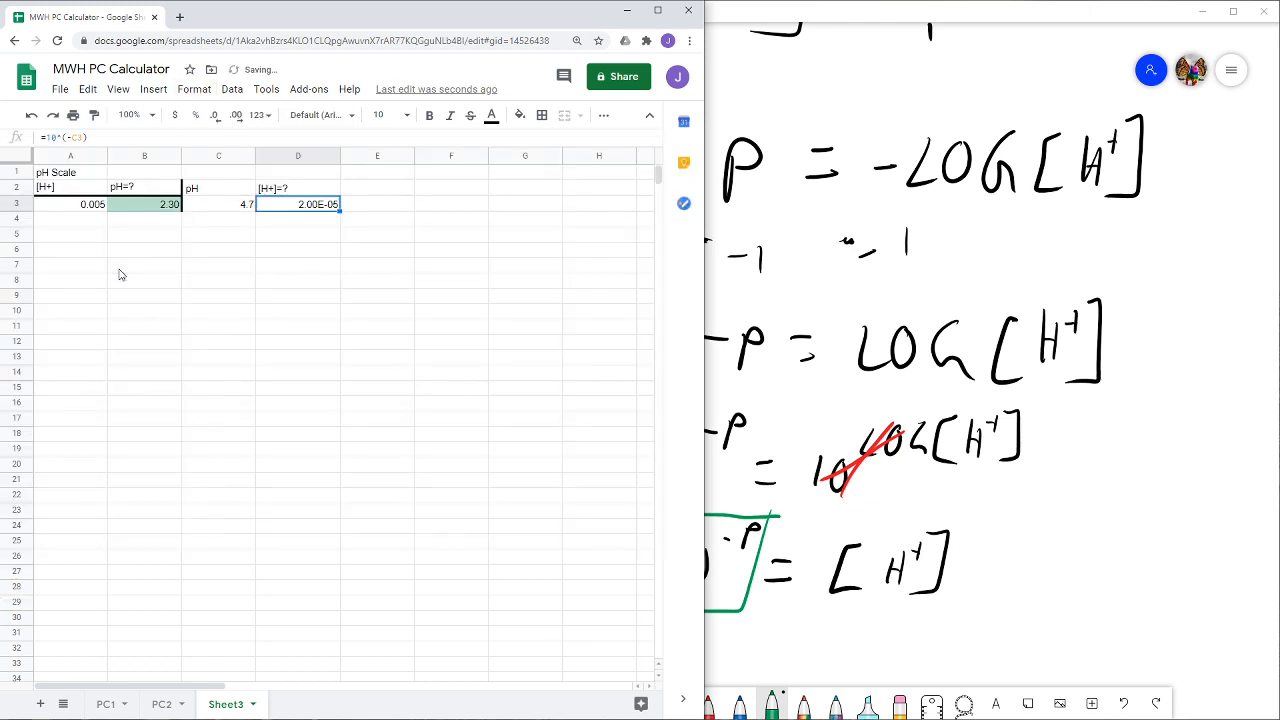
{"action": "double_click", "coordinate": [311, 222]}
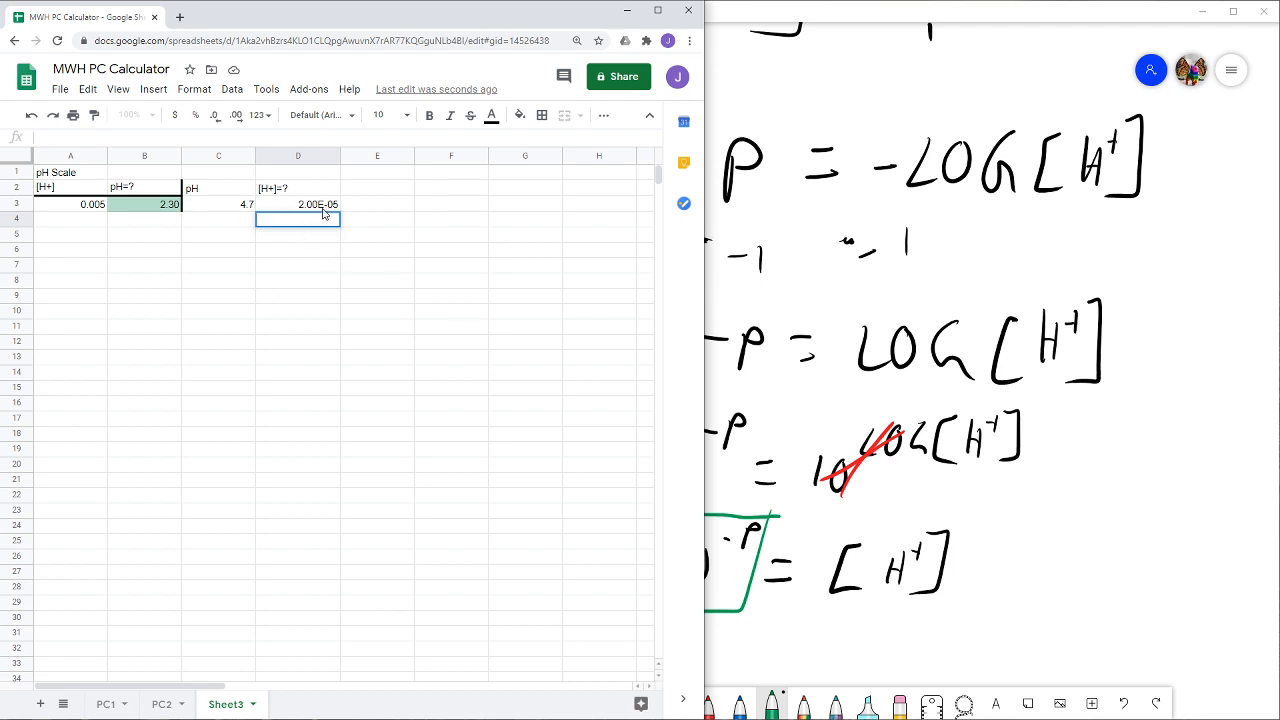
- Switch to the whiteboard and handwrite "2.00E-05" in green in the blank area below the boxed 10^-P equation
{"action": "key", "text": "Return"}
{"action": "left_click", "coordinate": [1035, 553]}
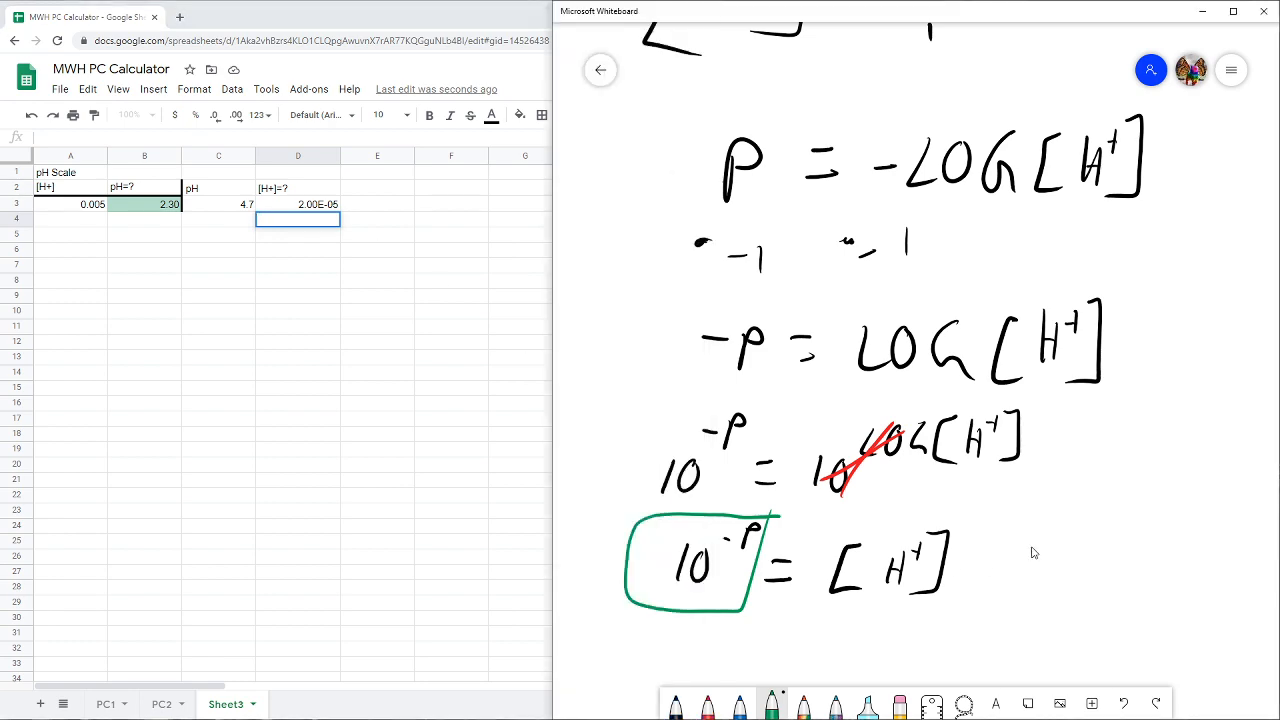
{"action": "scroll", "coordinate": [1022, 539], "scroll_direction": "down", "scroll_amount": 2}
{"action": "scroll", "coordinate": [1022, 539], "scroll_direction": "down", "scroll_amount": 1}
{"action": "left_click_drag", "start_coordinate": [1020, 530], "coordinate": [968, 290]}
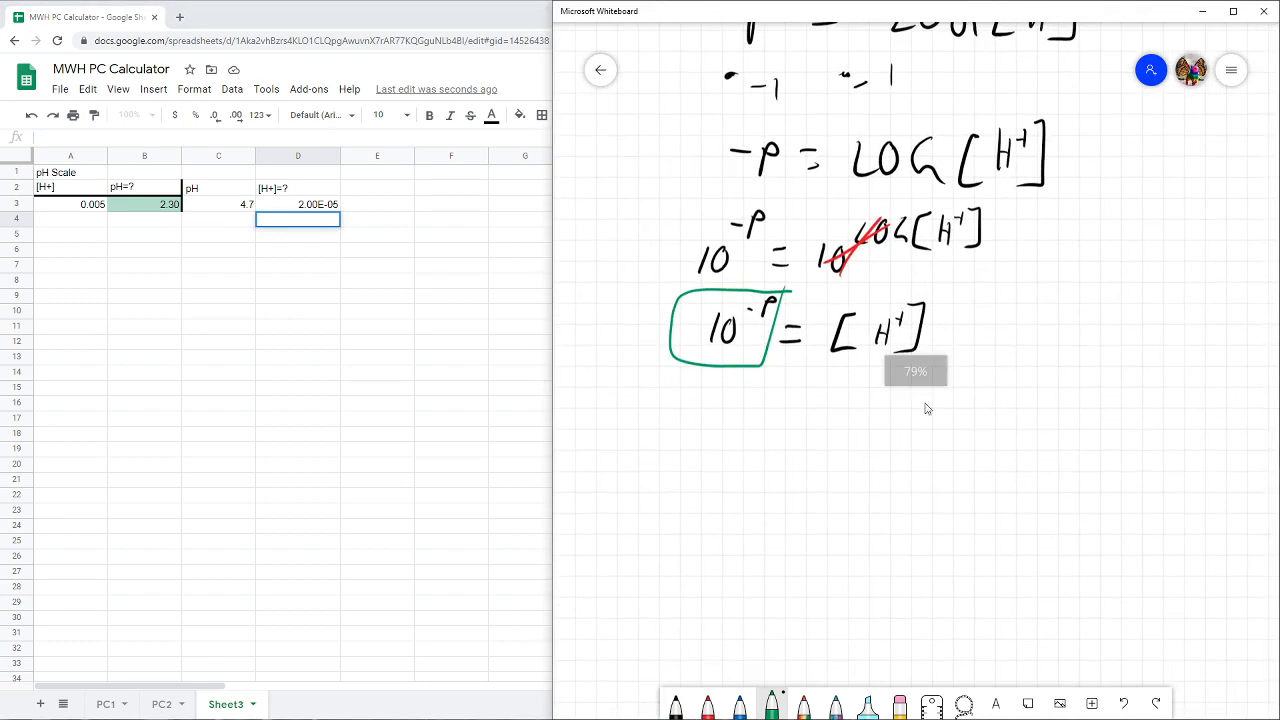
{"action": "scroll", "coordinate": [852, 455], "scroll_direction": "up", "scroll_amount": 3}
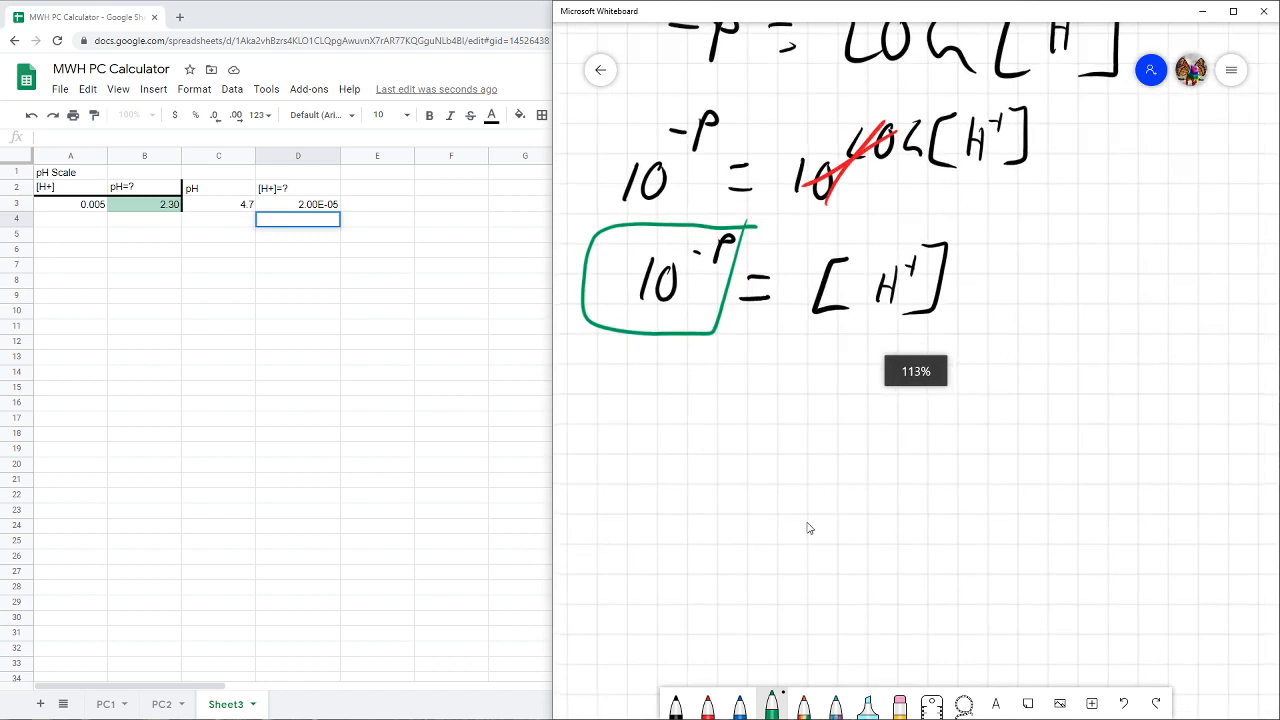
{"action": "scroll", "coordinate": [808, 526], "scroll_direction": "down", "scroll_amount": 1}
{"action": "left_click_drag", "start_coordinate": [808, 526], "coordinate": [820, 360]}
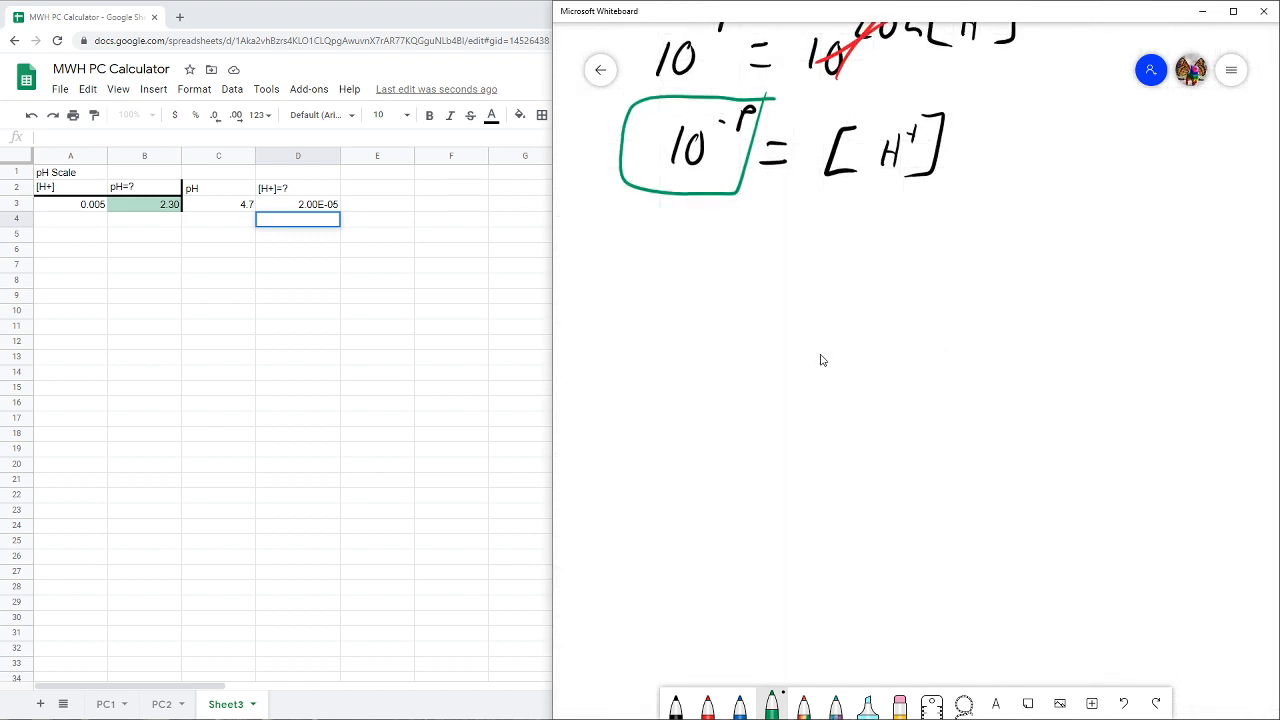
{"action": "left_click_drag", "start_coordinate": [735, 343], "coordinate": [768, 364]}
{"action": "left_click", "coordinate": [785, 352]}
{"action": "mouse_move", "coordinate": [830, 322]}
{"action": "left_mouse_down"}
{"action": "mouse_move", "coordinate": [815, 360]}
{"action": "mouse_move", "coordinate": [832, 322]}
{"action": "left_mouse_up"}
{"action": "left_click_drag", "start_coordinate": [857, 319], "coordinate": [899, 347]}
{"action": "mouse_move", "coordinate": [882, 326]}
{"action": "left_mouse_down"}
{"action": "mouse_move", "coordinate": [917, 304]}
{"action": "mouse_move", "coordinate": [950, 328]}
{"action": "mouse_move", "coordinate": [1012, 318]}
{"action": "mouse_move", "coordinate": [1028, 352]}
{"action": "left_mouse_up"}
- Handwrite the scientific notation equivalent "= 2.00 × 10^-5" in green under the E-notation value
{"action": "left_click_drag", "start_coordinate": [735, 452], "coordinate": [705, 457]}
{"action": "left_click_drag", "start_coordinate": [705, 483], "coordinate": [812, 483]}
{"action": "left_click_drag", "start_coordinate": [852, 446], "coordinate": [874, 450]}
{"action": "mouse_move", "coordinate": [910, 446]}
{"action": "left_mouse_down"}
{"action": "mouse_move", "coordinate": [934, 470]}
{"action": "mouse_move", "coordinate": [910, 472]}
{"action": "left_mouse_up"}
{"action": "mouse_move", "coordinate": [954, 440]}
{"action": "left_mouse_down"}
{"action": "mouse_move", "coordinate": [952, 474]}
{"action": "mouse_move", "coordinate": [1004, 424]}
{"action": "left_mouse_up"}
{"action": "left_click_drag", "start_coordinate": [1012, 406], "coordinate": [1012, 440]}
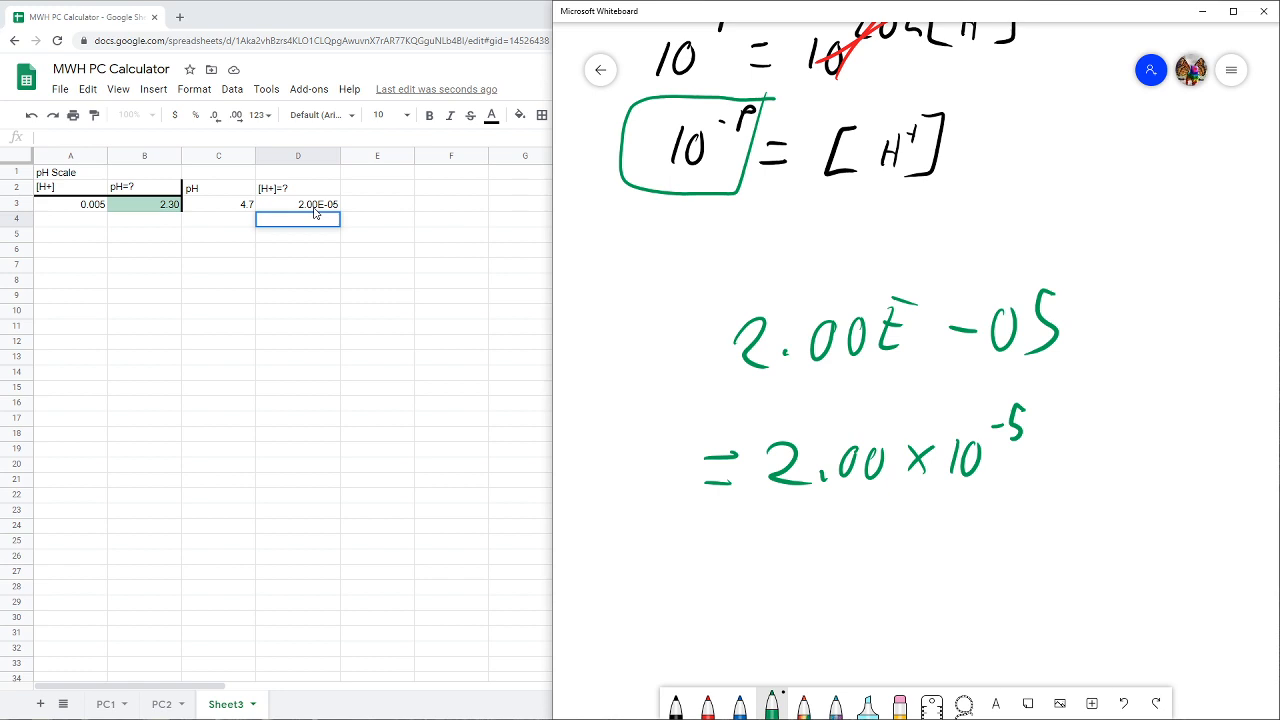
- Switch to the Google Sheets spreadsheet and apply a bottom border to the header cells C2:D2
{"action": "left_click", "coordinate": [213, 190]}
{"action": "left_click_drag", "start_coordinate": [280, 194], "coordinate": [280, 194]}
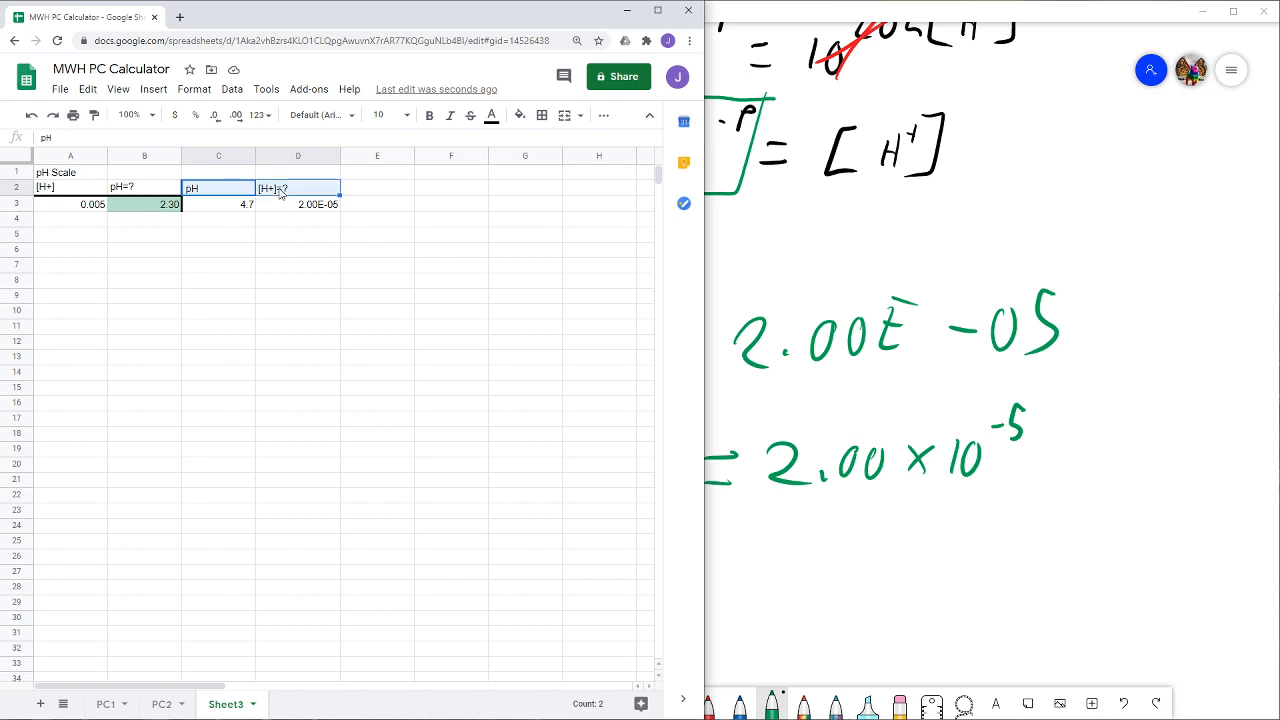
{"action": "left_click", "coordinate": [541, 115]}
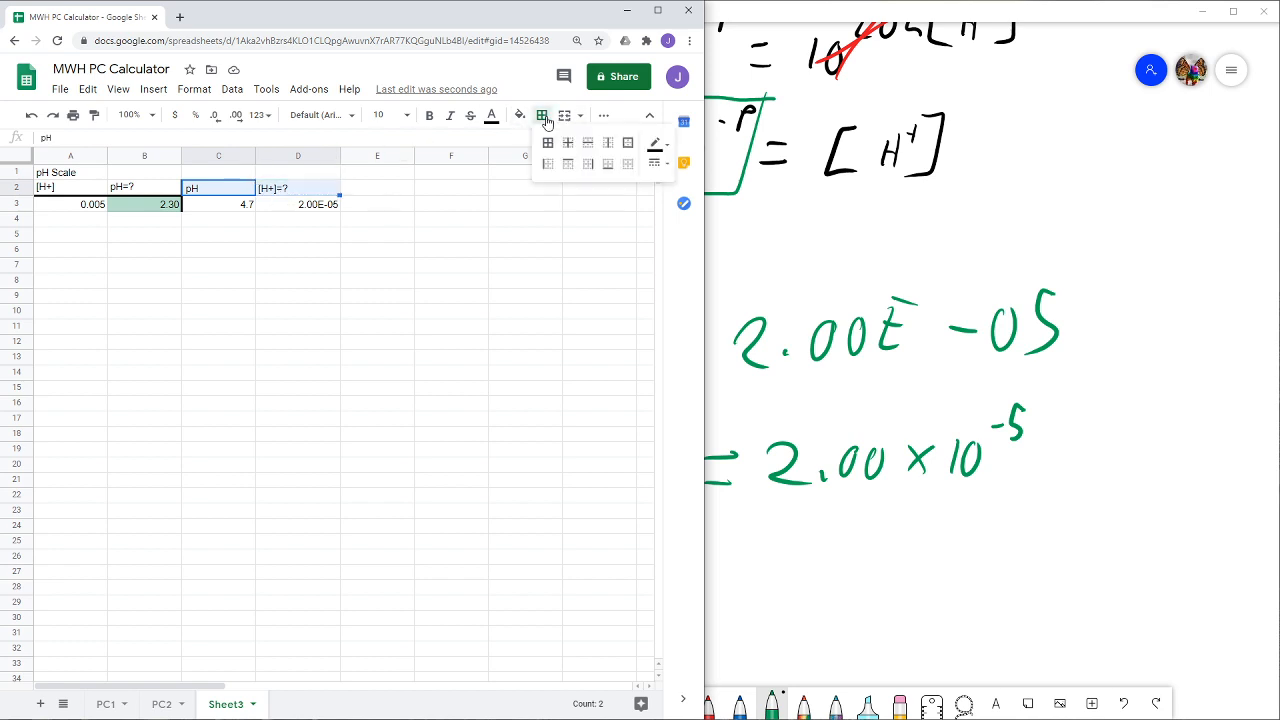
{"action": "left_click", "coordinate": [608, 164]}
- Add a conditional format rule to D3 that fills the cell with the default green when it is not empty
{"action": "left_click", "coordinate": [271, 206]}
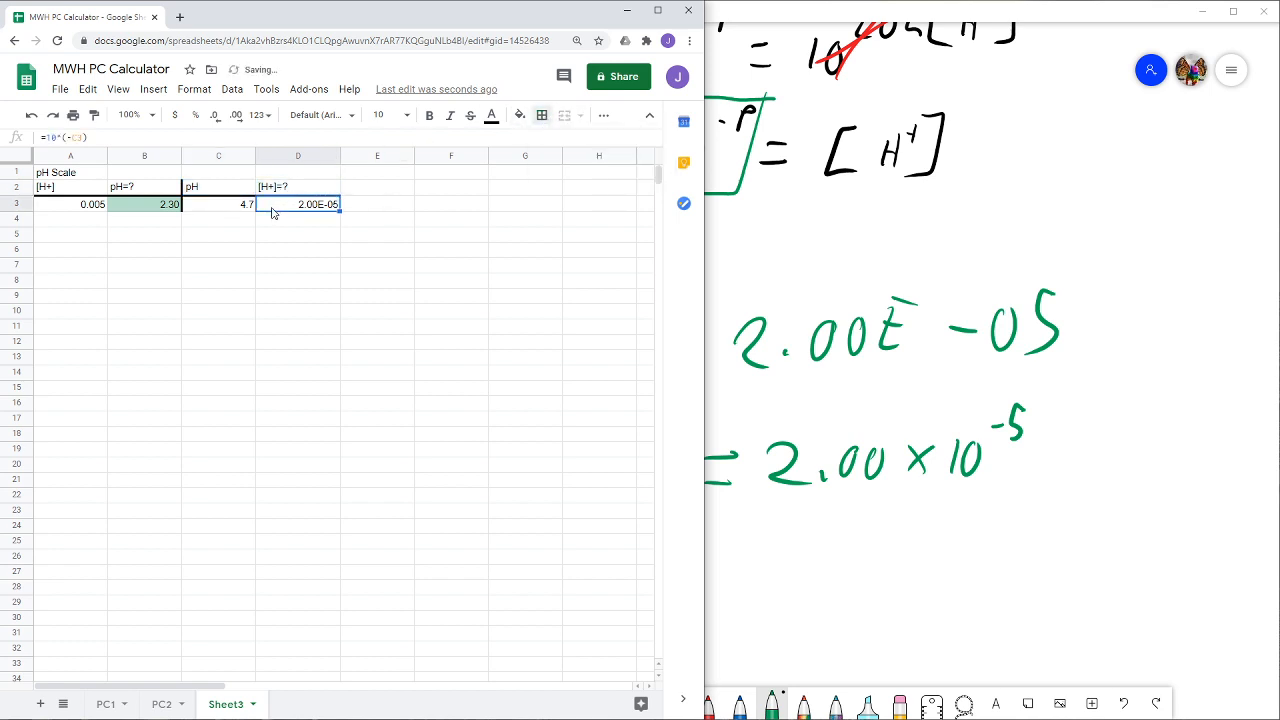
{"action": "left_click", "coordinate": [196, 89]}
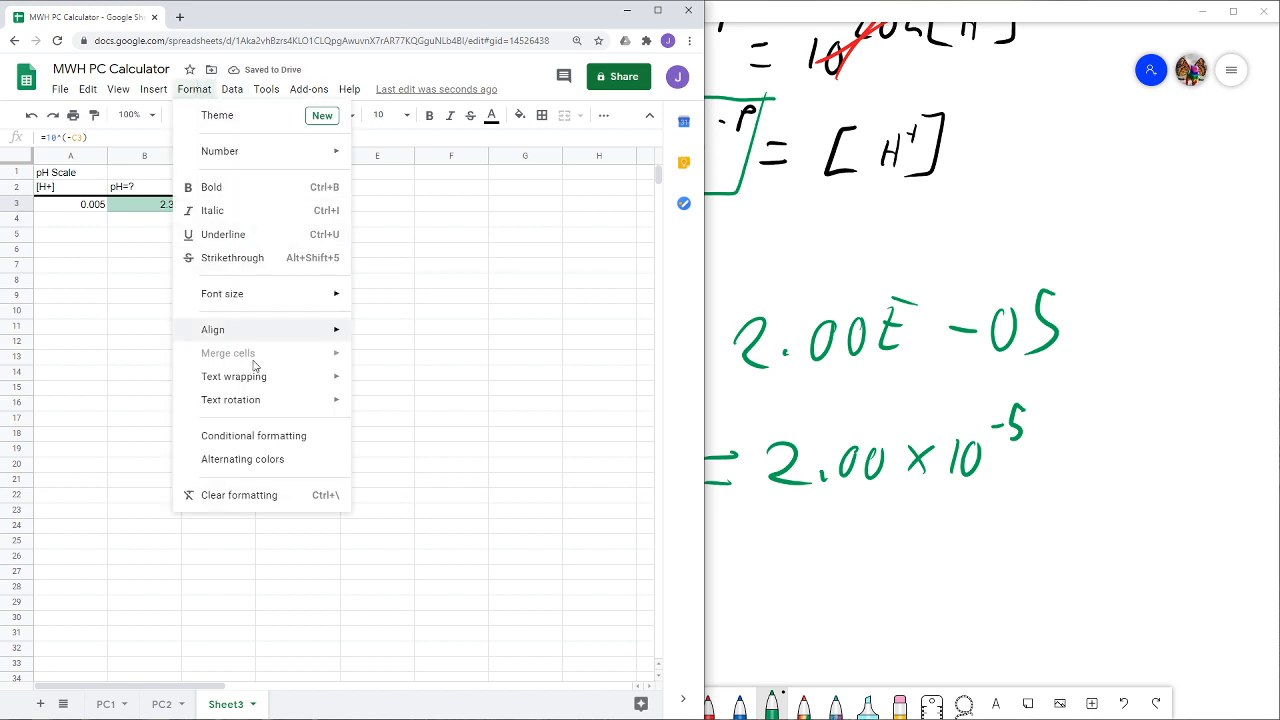
{"action": "left_click", "coordinate": [247, 437]}
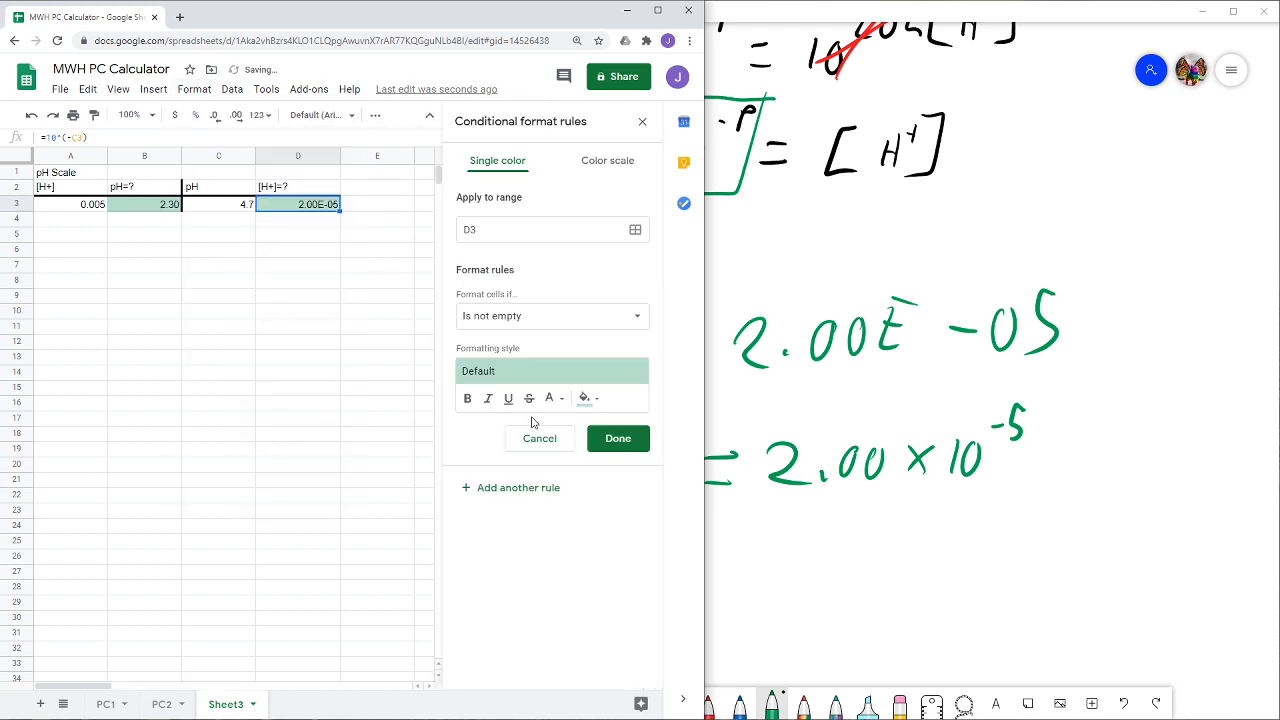
{"action": "left_click", "coordinate": [617, 437]}
{"action": "left_click", "coordinate": [366, 286]}
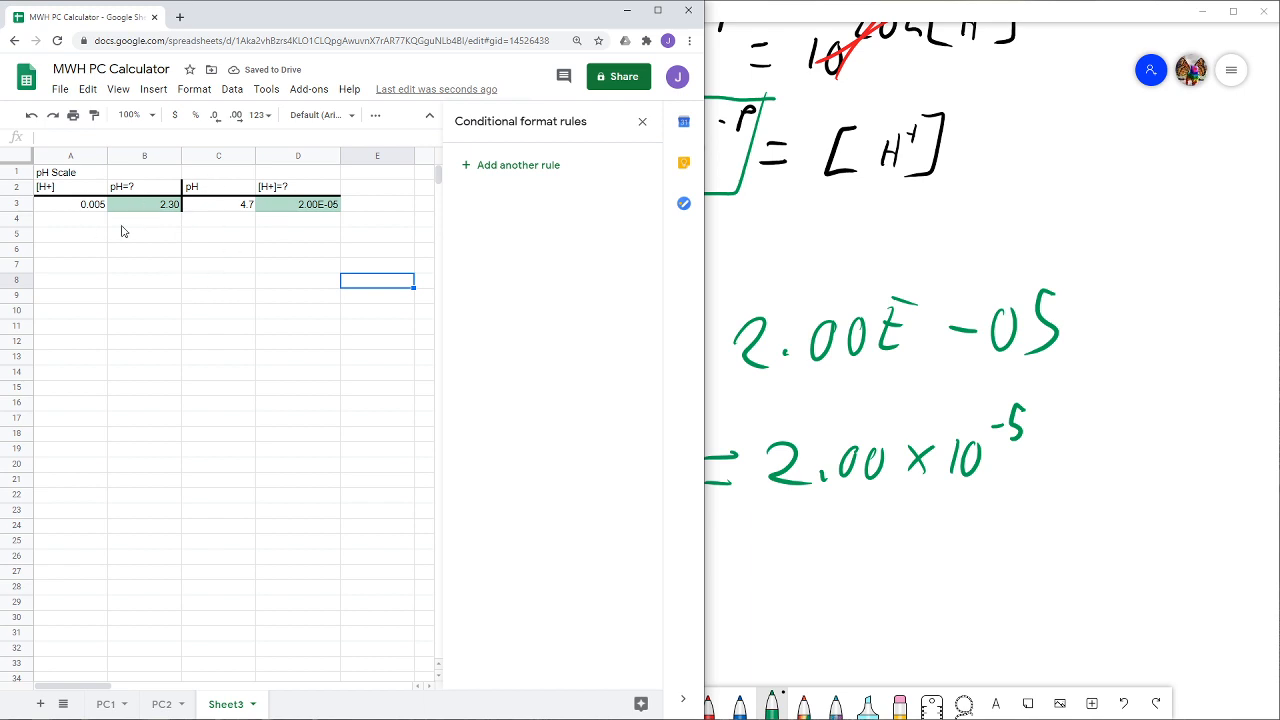
- Switch to the whiteboard and handwrite "D = 10 LOG" in black in the blank space below the green notation
{"action": "left_click", "coordinate": [794, 566]}
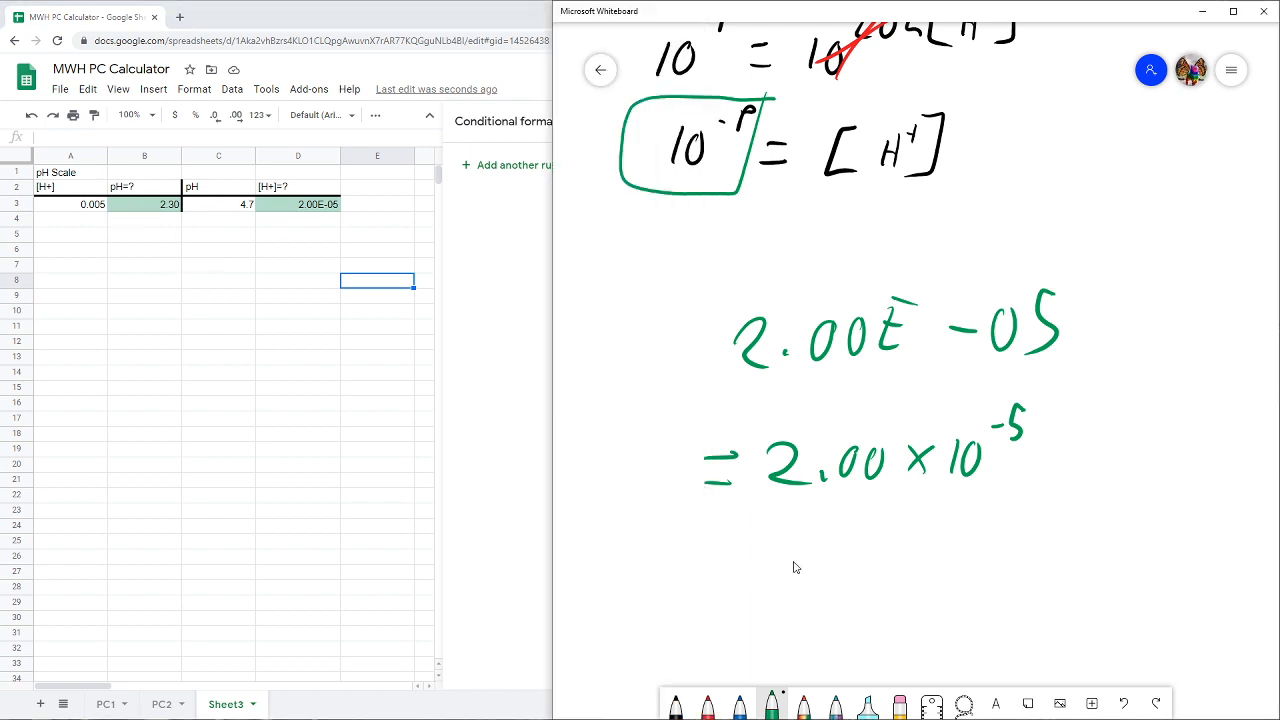
{"action": "scroll", "coordinate": [745, 574], "scroll_direction": "down", "scroll_amount": 5}
{"action": "left_click", "coordinate": [675, 703]}
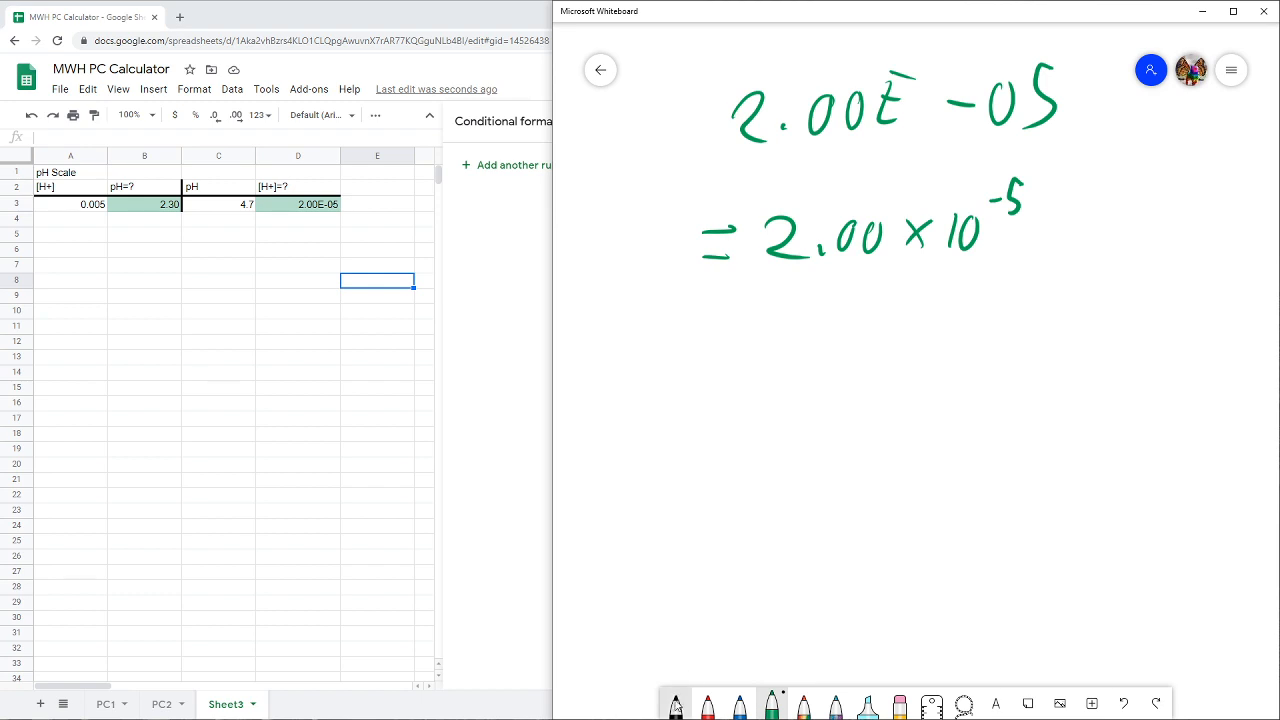
{"action": "scroll", "coordinate": [700, 572], "scroll_direction": "down", "scroll_amount": 3}
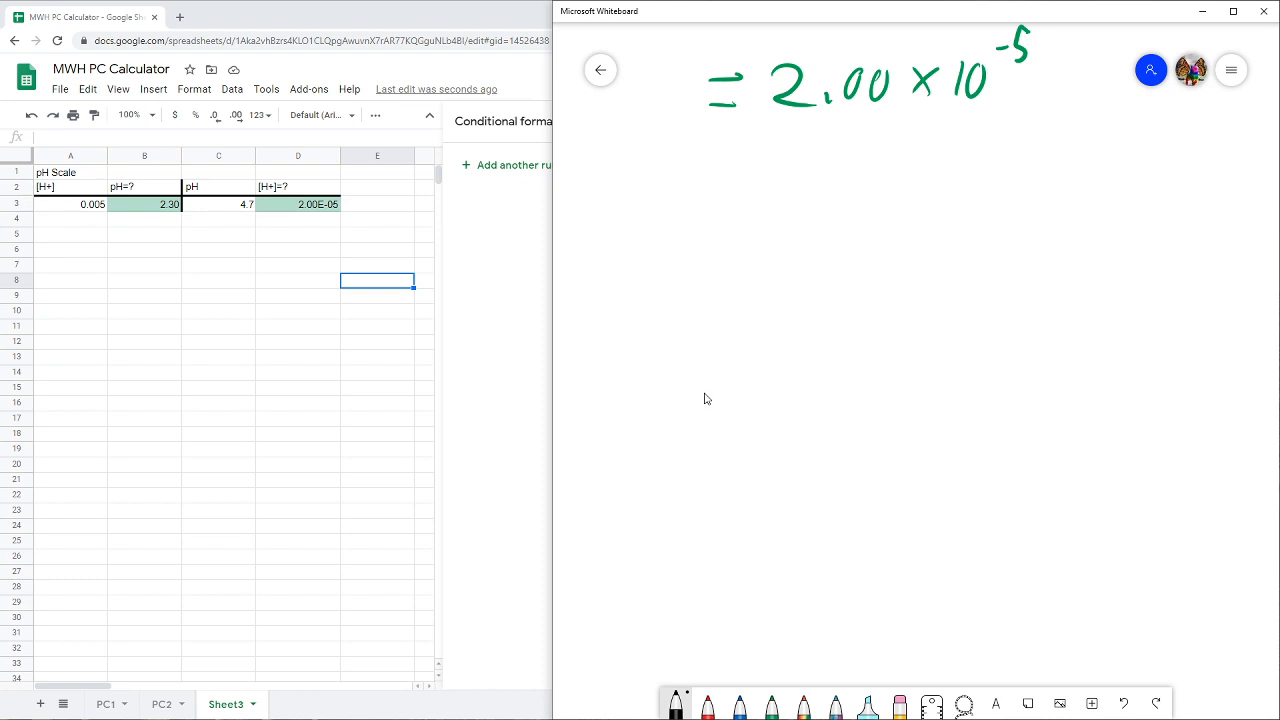
{"action": "mouse_move", "coordinate": [695, 194]}
{"action": "left_mouse_down"}
{"action": "mouse_move", "coordinate": [682, 235]}
{"action": "mouse_move", "coordinate": [718, 212]}
{"action": "mouse_move", "coordinate": [674, 236]}
{"action": "left_mouse_up"}
{"action": "mouse_move", "coordinate": [742, 214]}
{"action": "left_mouse_down"}
{"action": "mouse_move", "coordinate": [770, 214]}
{"action": "mouse_move", "coordinate": [806, 242]}
{"action": "left_mouse_up"}
{"action": "mouse_move", "coordinate": [845, 210]}
{"action": "left_mouse_down"}
{"action": "mouse_move", "coordinate": [828, 236]}
{"action": "mouse_move", "coordinate": [849, 210]}
{"action": "mouse_move", "coordinate": [900, 234]}
{"action": "left_mouse_up"}
{"action": "mouse_move", "coordinate": [918, 204]}
{"action": "left_mouse_down"}
{"action": "mouse_move", "coordinate": [906, 236]}
{"action": "mouse_move", "coordinate": [918, 206]}
{"action": "left_mouse_up"}
{"action": "mouse_move", "coordinate": [960, 192]}
{"action": "left_mouse_down"}
{"action": "mouse_move", "coordinate": [945, 236]}
{"action": "mouse_move", "coordinate": [964, 224]}
{"action": "left_mouse_up"}
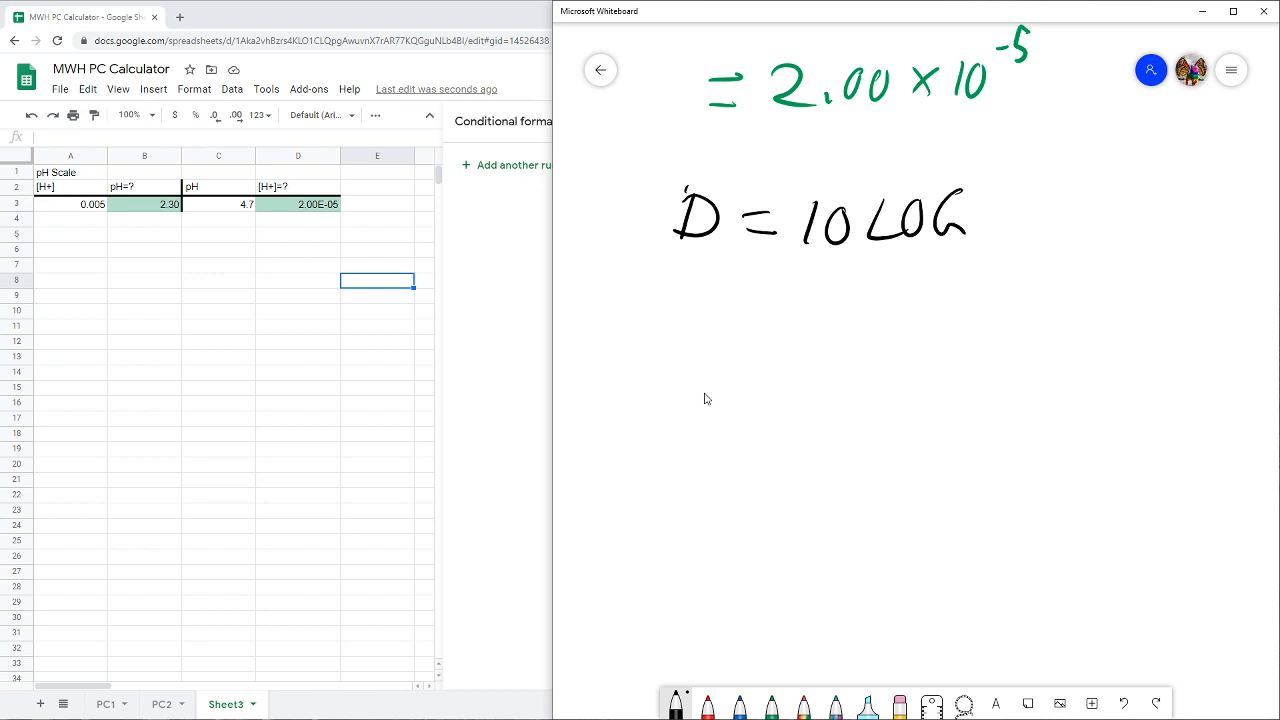
- Complete the D formula with the fraction "(I/I₀)" in parentheses and label it "Decibel" above
{"action": "left_click_drag", "start_coordinate": [996, 176], "coordinate": [992, 252]}
{"action": "left_click_drag", "start_coordinate": [1026, 166], "coordinate": [1024, 184]}
{"action": "mouse_move", "coordinate": [1016, 188]}
{"action": "left_mouse_down"}
{"action": "mouse_move", "coordinate": [1038, 186]}
{"action": "mouse_move", "coordinate": [1046, 162]}
{"action": "left_mouse_up"}
{"action": "left_click_drag", "start_coordinate": [1004, 220], "coordinate": [1072, 184]}
{"action": "mouse_move", "coordinate": [1046, 214]}
{"action": "left_mouse_down"}
{"action": "mouse_move", "coordinate": [1046, 246]}
{"action": "mouse_move", "coordinate": [1058, 236]}
{"action": "left_mouse_up"}
{"action": "left_click_drag", "start_coordinate": [1034, 222], "coordinate": [1064, 210]}
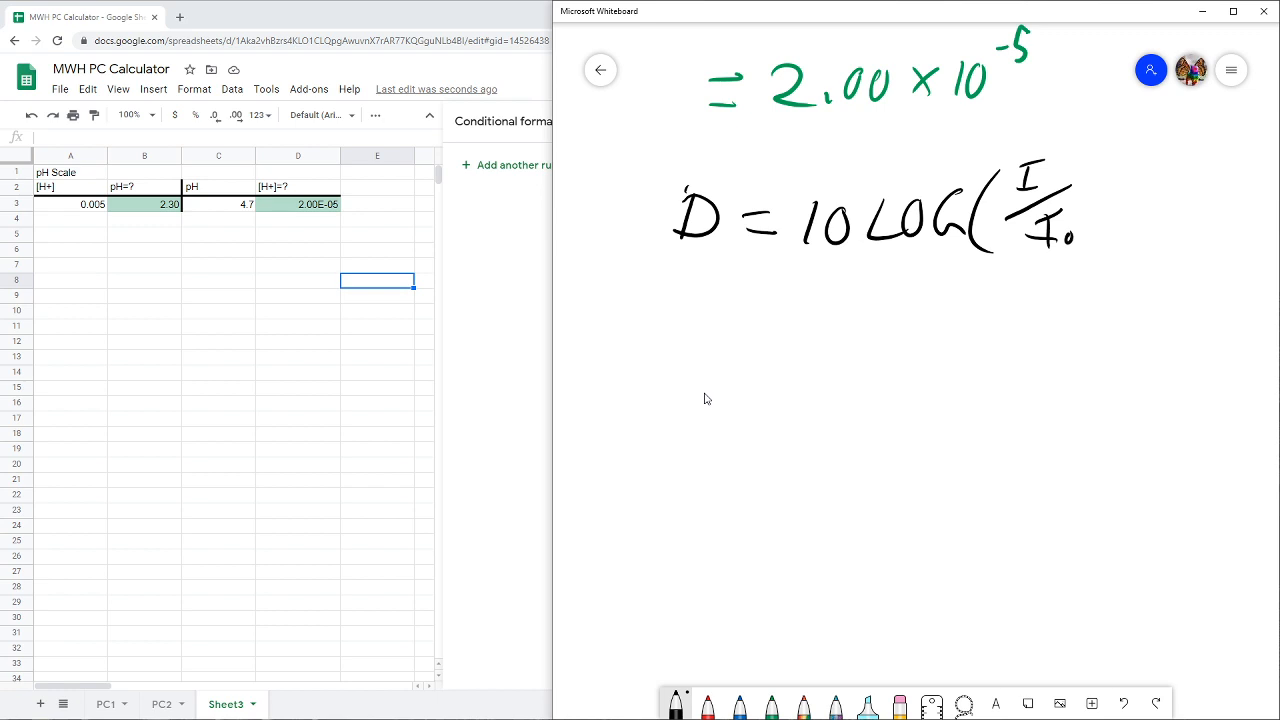
{"action": "left_click_drag", "start_coordinate": [1078, 140], "coordinate": [1072, 274]}
{"action": "left_click_drag", "start_coordinate": [720, 130], "coordinate": [720, 158]}
{"action": "mouse_move", "coordinate": [722, 136]}
{"action": "left_mouse_down"}
{"action": "mouse_move", "coordinate": [722, 158]}
{"action": "mouse_move", "coordinate": [750, 156]}
{"action": "left_mouse_up"}
{"action": "left_click_drag", "start_coordinate": [764, 146], "coordinate": [776, 156]}
{"action": "left_click_drag", "start_coordinate": [788, 124], "coordinate": [786, 154]}
{"action": "left_click_drag", "start_coordinate": [800, 146], "coordinate": [819, 150]}
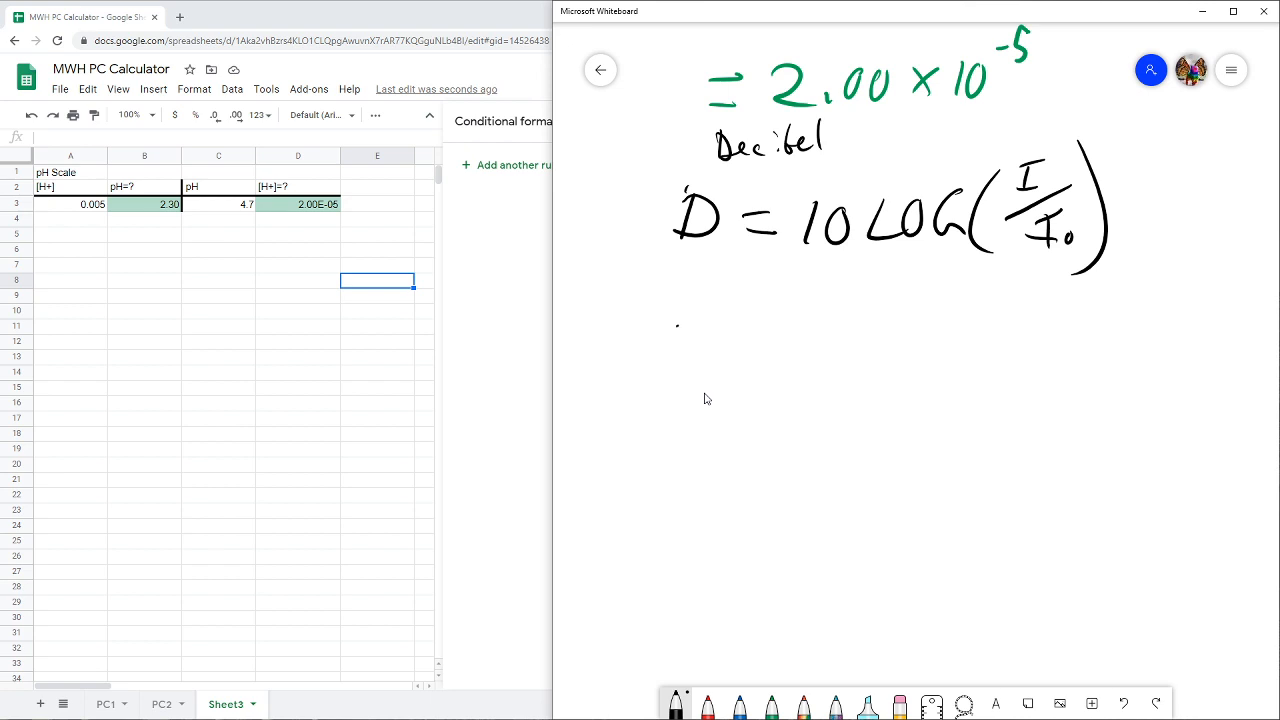
- Handwrite the formula "M = LOG(I/I₀)" below the decibel formula
{"action": "mouse_move", "coordinate": [658, 367]}
{"action": "left_mouse_down"}
{"action": "mouse_move", "coordinate": [762, 340]}
{"action": "mouse_move", "coordinate": [763, 363]}
{"action": "left_mouse_up"}
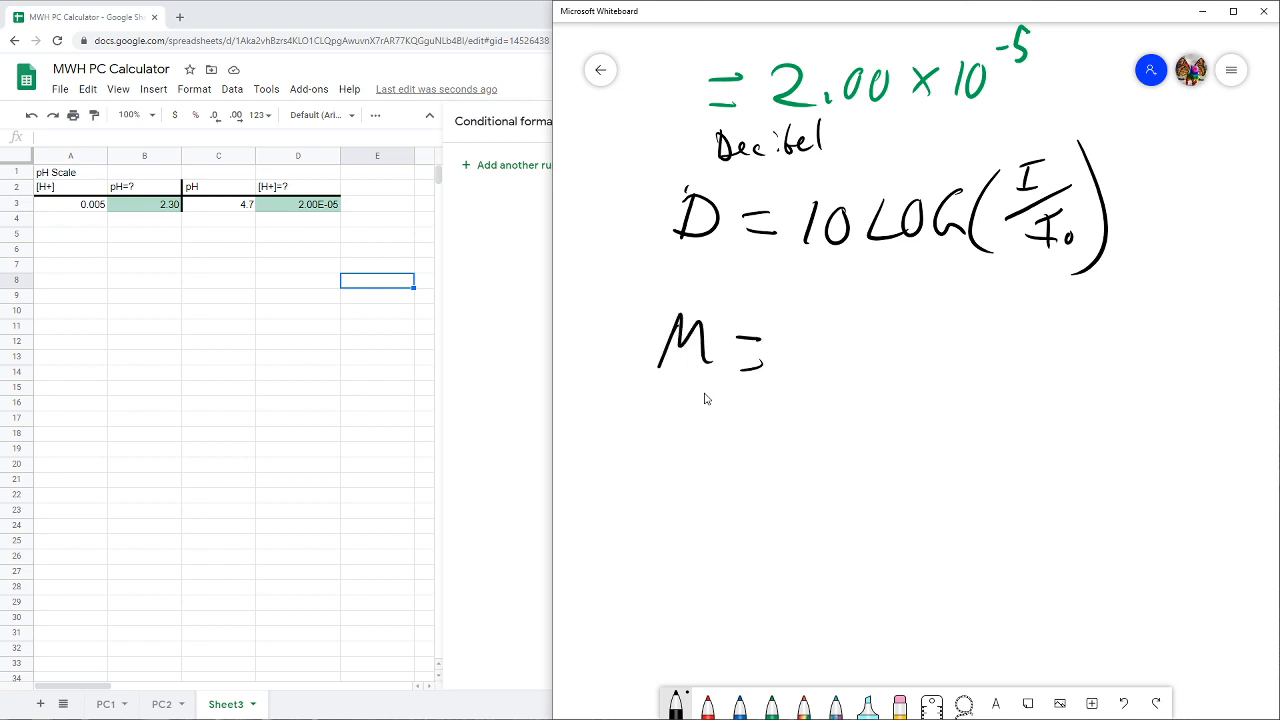
{"action": "mouse_move", "coordinate": [828, 325]}
{"action": "left_mouse_down"}
{"action": "mouse_move", "coordinate": [842, 370]}
{"action": "mouse_move", "coordinate": [853, 331]}
{"action": "left_mouse_up"}
{"action": "mouse_move", "coordinate": [898, 318]}
{"action": "left_mouse_down"}
{"action": "mouse_move", "coordinate": [872, 330]}
{"action": "mouse_move", "coordinate": [896, 366]}
{"action": "left_mouse_up"}
{"action": "left_click_drag", "start_coordinate": [948, 300], "coordinate": [955, 330]}
{"action": "mouse_move", "coordinate": [934, 336]}
{"action": "left_mouse_down"}
{"action": "mouse_move", "coordinate": [963, 330]}
{"action": "mouse_move", "coordinate": [974, 298]}
{"action": "left_mouse_up"}
{"action": "mouse_move", "coordinate": [1000, 328]}
{"action": "left_mouse_down"}
{"action": "mouse_move", "coordinate": [950, 358]}
{"action": "mouse_move", "coordinate": [990, 382]}
{"action": "left_mouse_up"}
{"action": "mouse_move", "coordinate": [966, 382]}
{"action": "left_mouse_down"}
{"action": "mouse_move", "coordinate": [1000, 378]}
{"action": "mouse_move", "coordinate": [1014, 350]}
{"action": "left_mouse_up"}
{"action": "left_click_drag", "start_coordinate": [1004, 380], "coordinate": [1008, 384]}
{"action": "left_click_drag", "start_coordinate": [1022, 302], "coordinate": [1004, 402]}
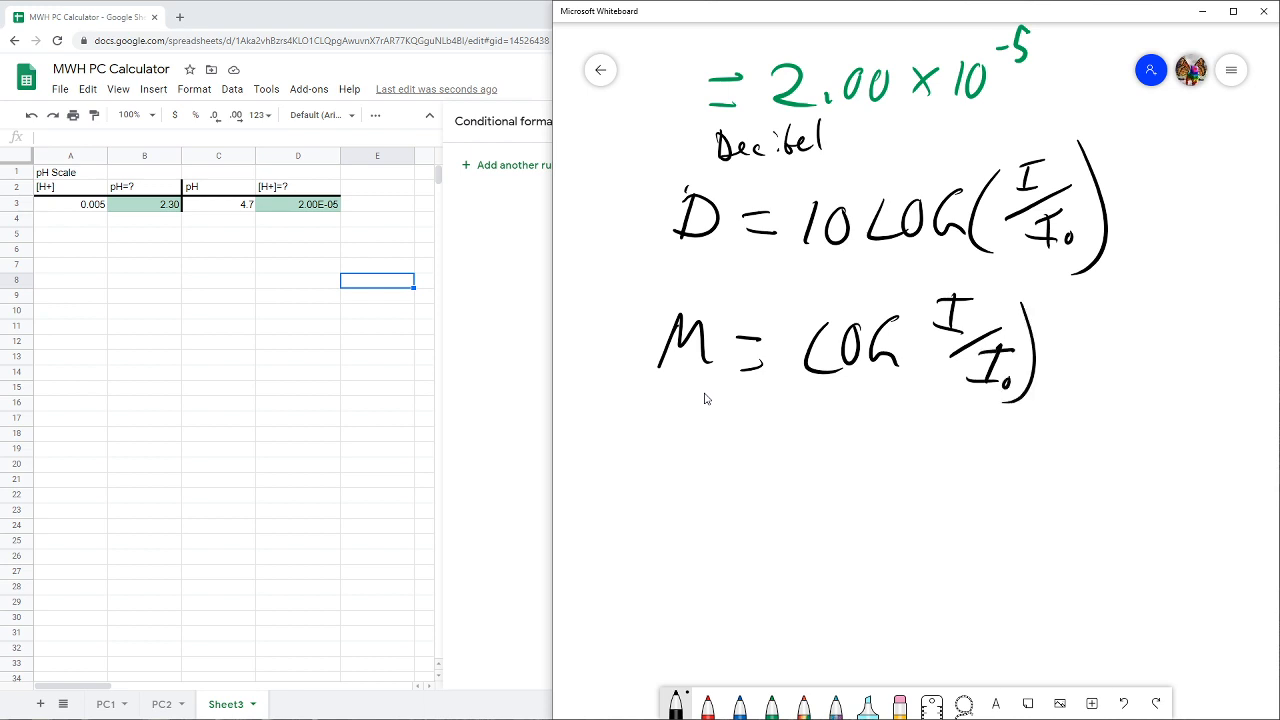
{"action": "left_click_drag", "start_coordinate": [924, 290], "coordinate": [940, 410]}
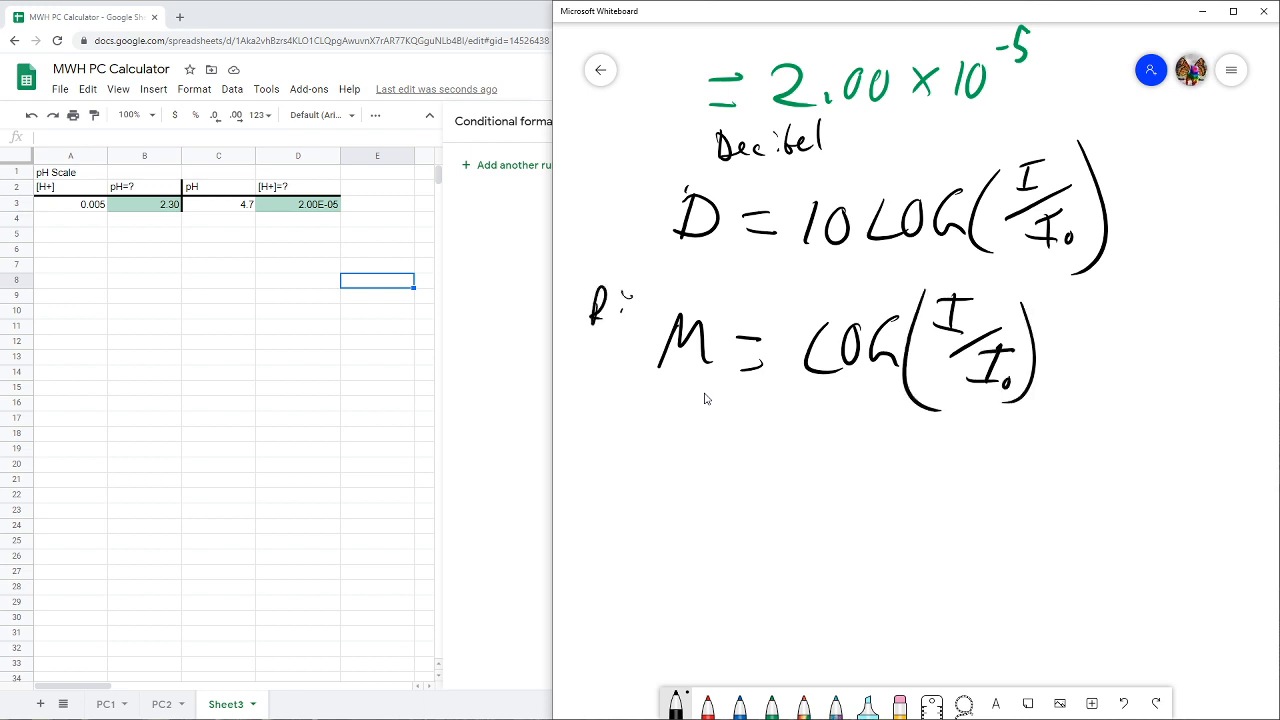
- Label the M formula "Richter" and write the heading "Moment Magnitude Scale" underneath it
{"action": "left_click_drag", "start_coordinate": [628, 302], "coordinate": [722, 280]}
{"action": "mouse_move", "coordinate": [594, 440]}
{"action": "left_mouse_down"}
{"action": "mouse_move", "coordinate": [716, 414]}
{"action": "mouse_move", "coordinate": [814, 432]}
{"action": "mouse_move", "coordinate": [826, 414]}
{"action": "mouse_move", "coordinate": [926, 442]}
{"action": "left_mouse_up"}
{"action": "left_click_drag", "start_coordinate": [936, 420], "coordinate": [960, 440]}
- Handwrite the formula "M = 2/3 LOG(I/I₀)" under the Moment Magnitude Scale heading
{"action": "mouse_move", "coordinate": [670, 544]}
{"action": "left_mouse_down"}
{"action": "mouse_move", "coordinate": [690, 508]}
{"action": "mouse_move", "coordinate": [724, 542]}
{"action": "left_mouse_up"}
{"action": "mouse_move", "coordinate": [748, 516]}
{"action": "left_mouse_down"}
{"action": "mouse_move", "coordinate": [772, 512]}
{"action": "mouse_move", "coordinate": [774, 540]}
{"action": "mouse_move", "coordinate": [834, 522]}
{"action": "left_mouse_up"}
{"action": "mouse_move", "coordinate": [852, 502]}
{"action": "left_mouse_down"}
{"action": "mouse_move", "coordinate": [838, 530]}
{"action": "mouse_move", "coordinate": [860, 544]}
{"action": "mouse_move", "coordinate": [902, 530]}
{"action": "left_mouse_up"}
{"action": "left_click_drag", "start_coordinate": [926, 506], "coordinate": [952, 520]}
{"action": "left_click_drag", "start_coordinate": [998, 476], "coordinate": [976, 550]}
{"action": "left_click_drag", "start_coordinate": [1031, 474], "coordinate": [1040, 496]}
{"action": "mouse_move", "coordinate": [1020, 472]}
{"action": "left_mouse_down"}
{"action": "mouse_move", "coordinate": [1048, 470]}
{"action": "mouse_move", "coordinate": [1026, 522]}
{"action": "mouse_move", "coordinate": [1062, 542]}
{"action": "left_mouse_up"}
{"action": "left_click_drag", "start_coordinate": [1060, 512], "coordinate": [1088, 508]}
{"action": "left_click_drag", "start_coordinate": [1048, 538], "coordinate": [1082, 538]}
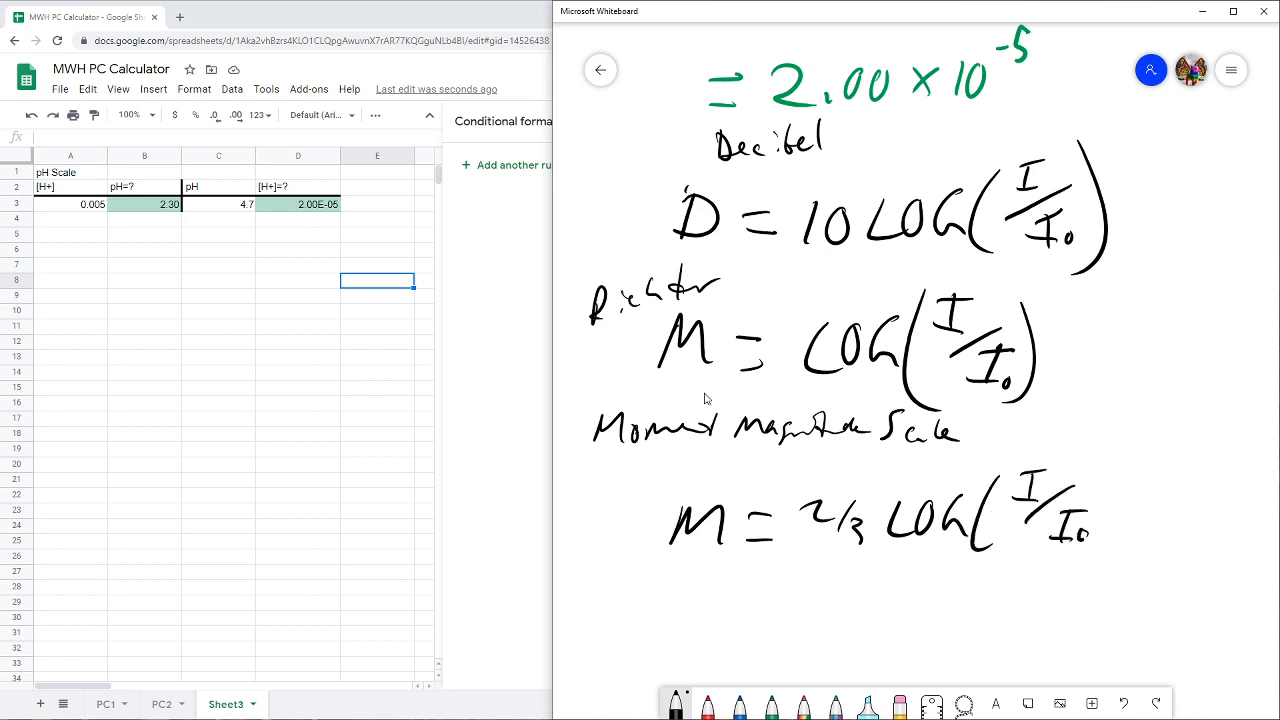
{"action": "mouse_move", "coordinate": [1100, 452]}
{"action": "left_mouse_down"}
{"action": "mouse_move", "coordinate": [1110, 498]}
{"action": "mouse_move", "coordinate": [1092, 552]}
{"action": "left_mouse_up"}
- Handwrite the formula "pH = -LOG[H⁺]" below the moment magnitude formula
{"action": "mouse_move", "coordinate": [690, 606]}
{"action": "left_mouse_down"}
{"action": "mouse_move", "coordinate": [680, 642]}
{"action": "mouse_move", "coordinate": [684, 624]}
{"action": "left_mouse_up"}
{"action": "mouse_move", "coordinate": [726, 598]}
{"action": "left_mouse_down"}
{"action": "mouse_move", "coordinate": [722, 622]}
{"action": "mouse_move", "coordinate": [740, 622]}
{"action": "left_mouse_up"}
{"action": "mouse_move", "coordinate": [766, 610]}
{"action": "left_mouse_down"}
{"action": "mouse_move", "coordinate": [780, 608]}
{"action": "mouse_move", "coordinate": [780, 624]}
{"action": "left_mouse_up"}
{"action": "left_click_drag", "start_coordinate": [806, 620], "coordinate": [858, 636]}
{"action": "mouse_move", "coordinate": [888, 600]}
{"action": "left_mouse_down"}
{"action": "mouse_move", "coordinate": [862, 630]}
{"action": "mouse_move", "coordinate": [888, 602]}
{"action": "left_mouse_up"}
{"action": "left_click_drag", "start_coordinate": [912, 600], "coordinate": [924, 636]}
{"action": "mouse_move", "coordinate": [970, 584]}
{"action": "left_mouse_down"}
{"action": "mouse_move", "coordinate": [954, 594]}
{"action": "mouse_move", "coordinate": [980, 637]}
{"action": "left_mouse_up"}
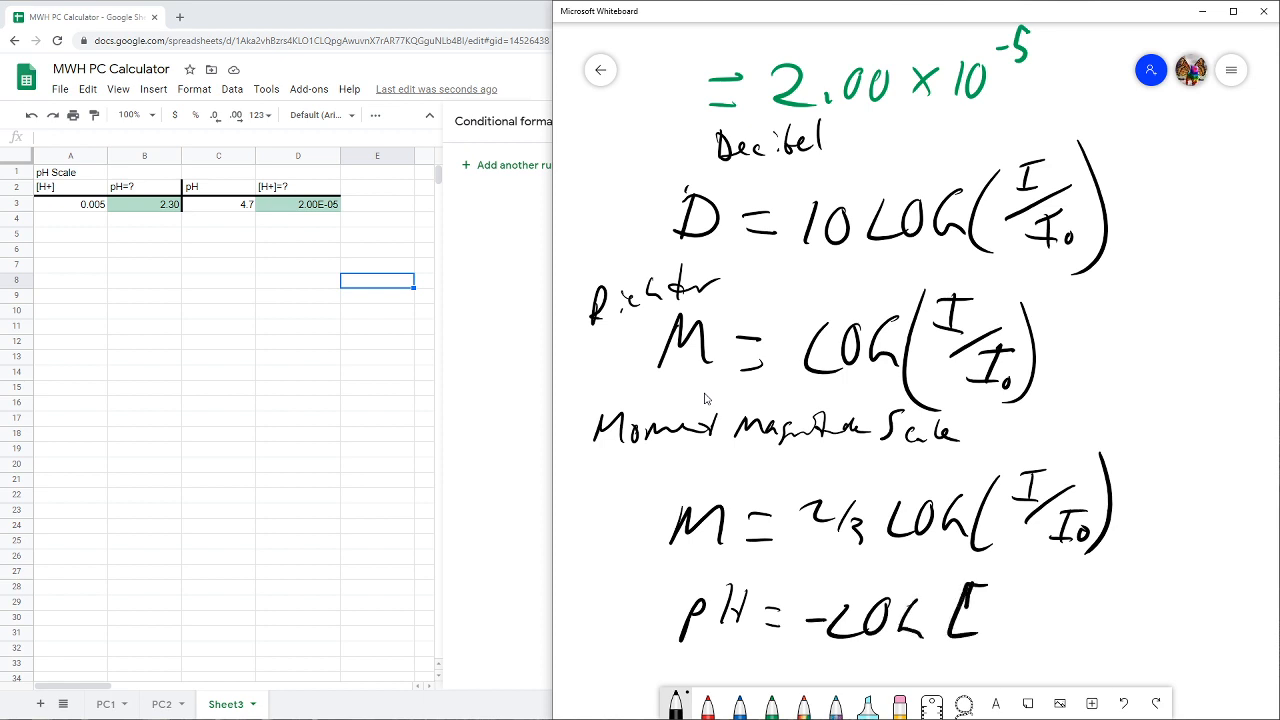
{"action": "left_click_drag", "start_coordinate": [996, 594], "coordinate": [994, 624]}
{"action": "left_click_drag", "start_coordinate": [996, 610], "coordinate": [1012, 606]}
{"action": "left_click_drag", "start_coordinate": [1012, 590], "coordinate": [1013, 626]}
{"action": "left_click_drag", "start_coordinate": [1032, 579], "coordinate": [1030, 636]}
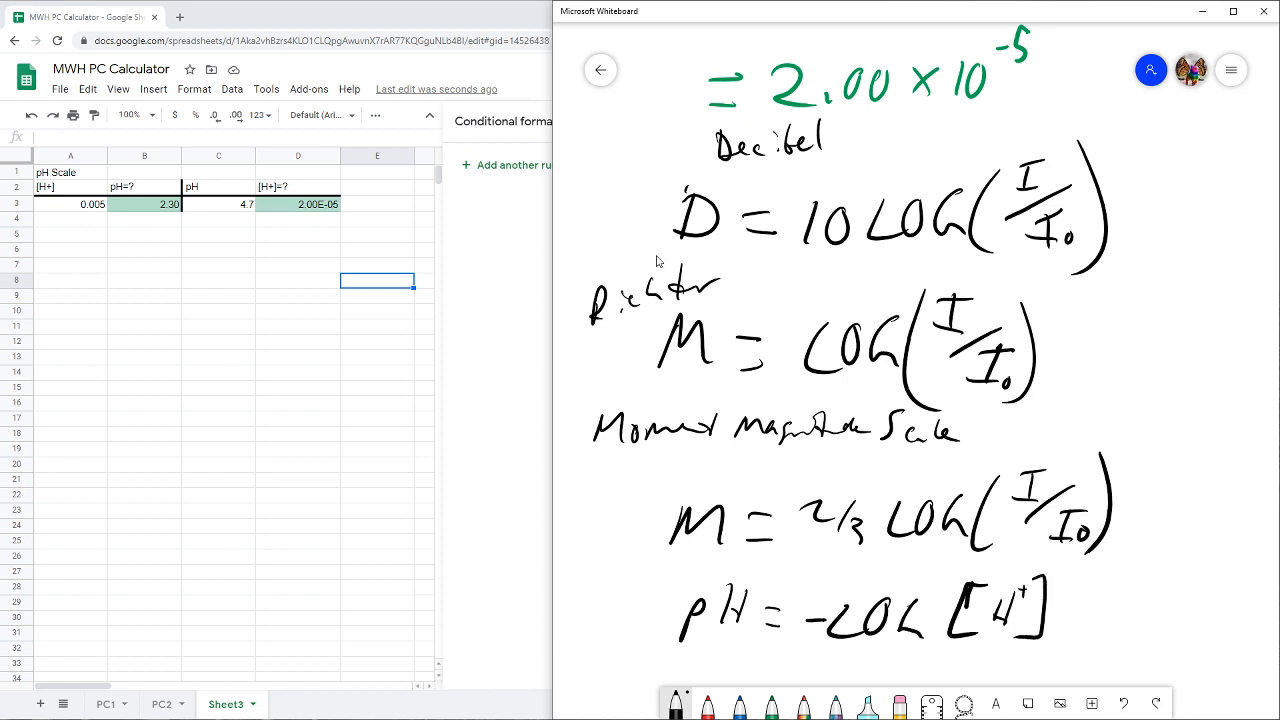
- Highlight the coefficient position before LOG in all four formulas in light blue: 10, the blank, 2/3 and the minus sign
{"action": "scroll", "coordinate": [1140, 410], "scroll_direction": "down", "scroll_amount": 1}
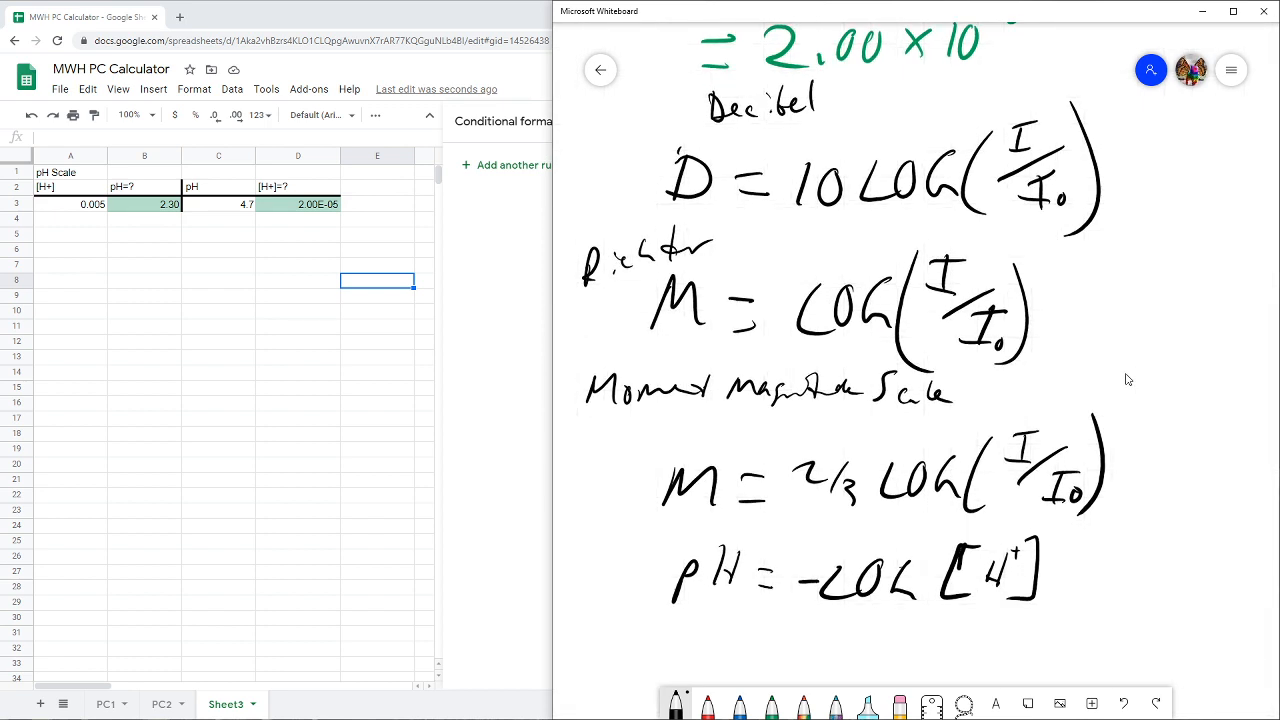
{"action": "left_click", "coordinate": [867, 702]}
{"action": "mouse_move", "coordinate": [790, 158]}
{"action": "left_mouse_down"}
{"action": "mouse_move", "coordinate": [850, 158]}
{"action": "mouse_move", "coordinate": [800, 205]}
{"action": "left_mouse_up"}
{"action": "left_click", "coordinate": [780, 297]}
{"action": "left_click_drag", "start_coordinate": [780, 297], "coordinate": [772, 330]}
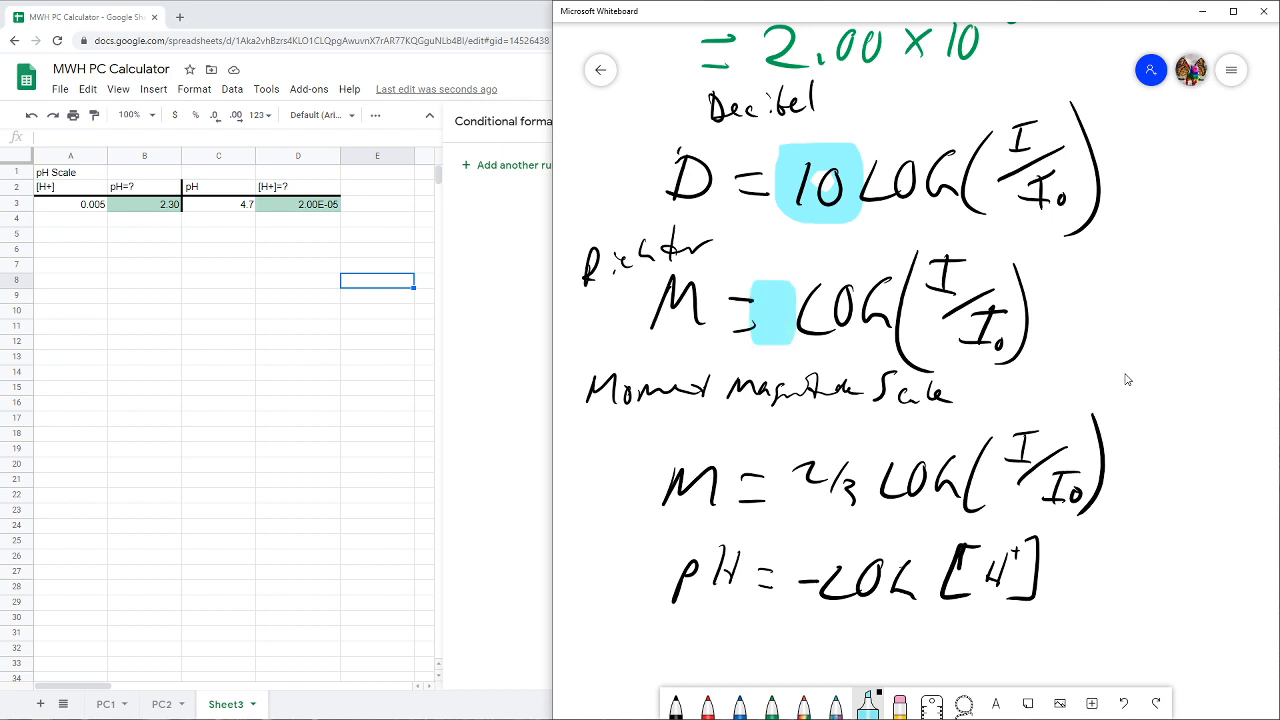
{"action": "mouse_move", "coordinate": [790, 450]}
{"action": "left_mouse_down"}
{"action": "mouse_move", "coordinate": [830, 462]}
{"action": "mouse_move", "coordinate": [845, 500]}
{"action": "mouse_move", "coordinate": [820, 505]}
{"action": "left_mouse_up"}
{"action": "left_click", "coordinate": [806, 568]}
{"action": "left_click_drag", "start_coordinate": [806, 568], "coordinate": [800, 595]}
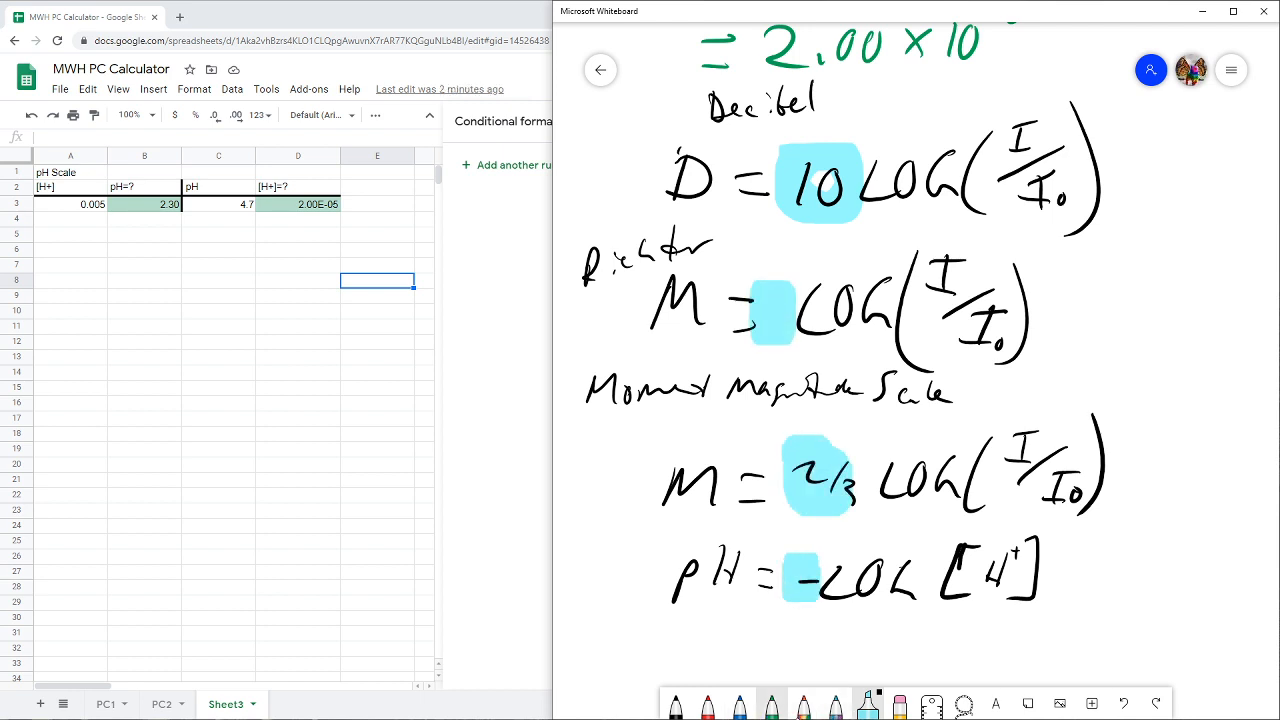
- Change the highlighter to pinkish red and mark the numerator I in the three intensity formulas and [H⁺] in the pH formula
{"action": "left_click", "coordinate": [868, 703]}
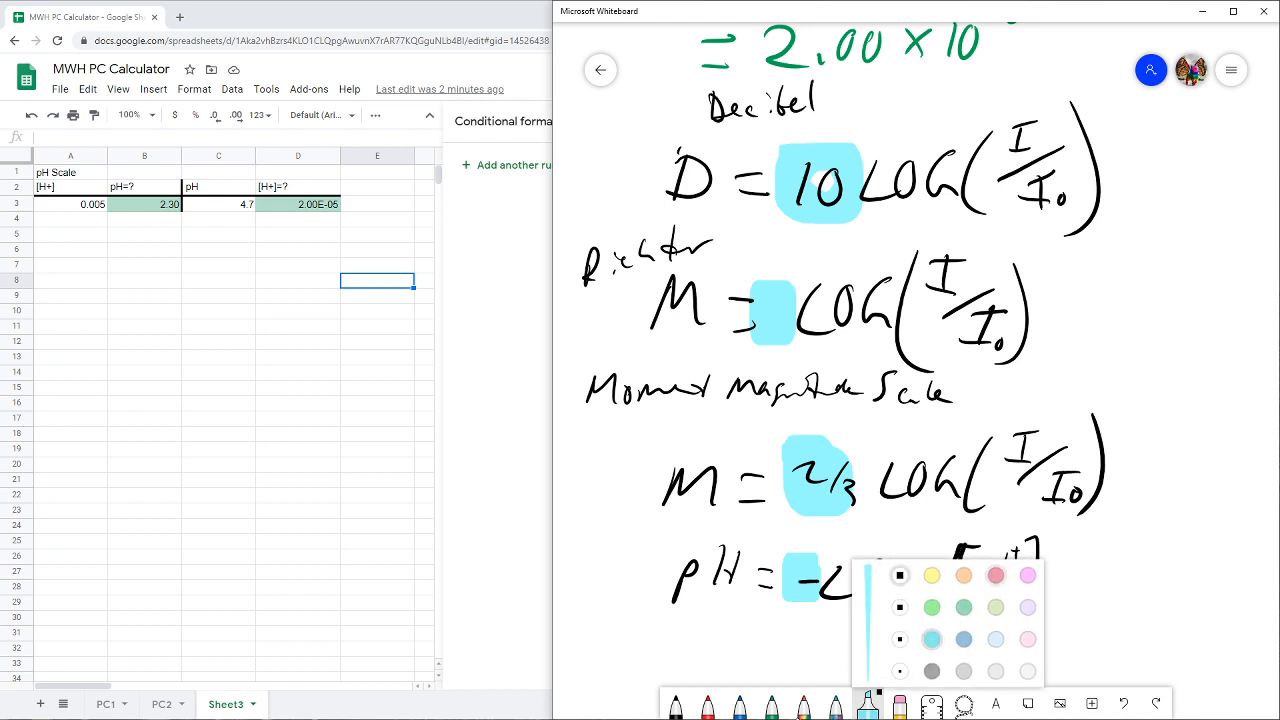
{"action": "left_click", "coordinate": [995, 575]}
{"action": "left_click_drag", "start_coordinate": [1024, 128], "coordinate": [1016, 136]}
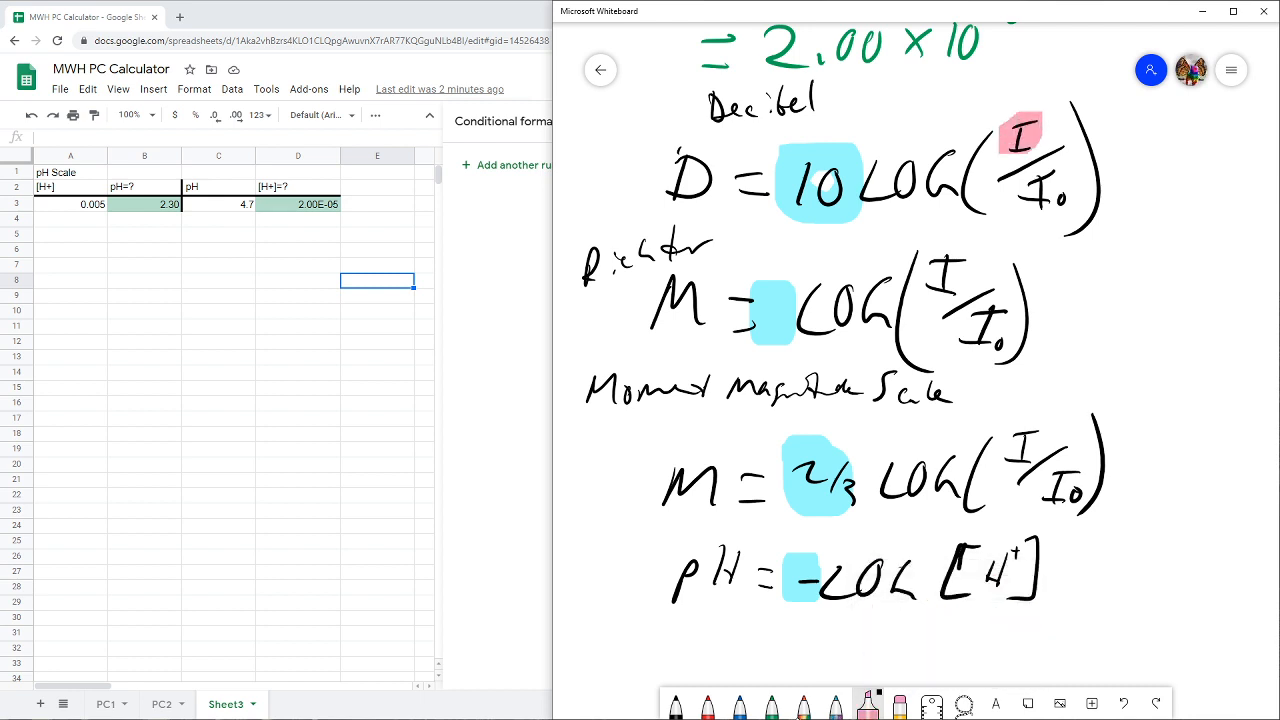
{"action": "left_click_drag", "start_coordinate": [960, 255], "coordinate": [925, 292]}
{"action": "left_click_drag", "start_coordinate": [1045, 430], "coordinate": [1000, 448]}
{"action": "mouse_move", "coordinate": [1048, 548]}
{"action": "left_mouse_down"}
{"action": "mouse_move", "coordinate": [1030, 575]}
{"action": "mouse_move", "coordinate": [945, 590]}
{"action": "left_mouse_up"}
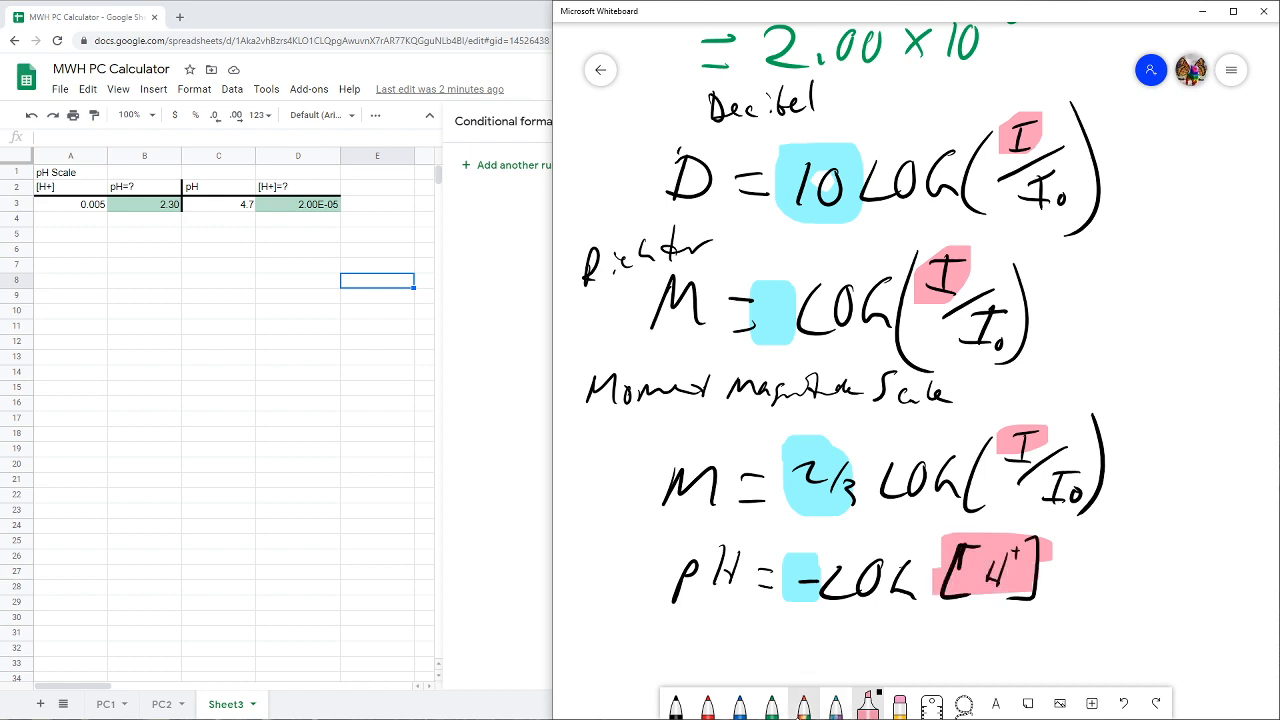
- Change the highlighter to light purple and mark I₀ in the three intensity formulas and the blank space under [H⁺]
{"action": "left_click", "coordinate": [868, 702]}
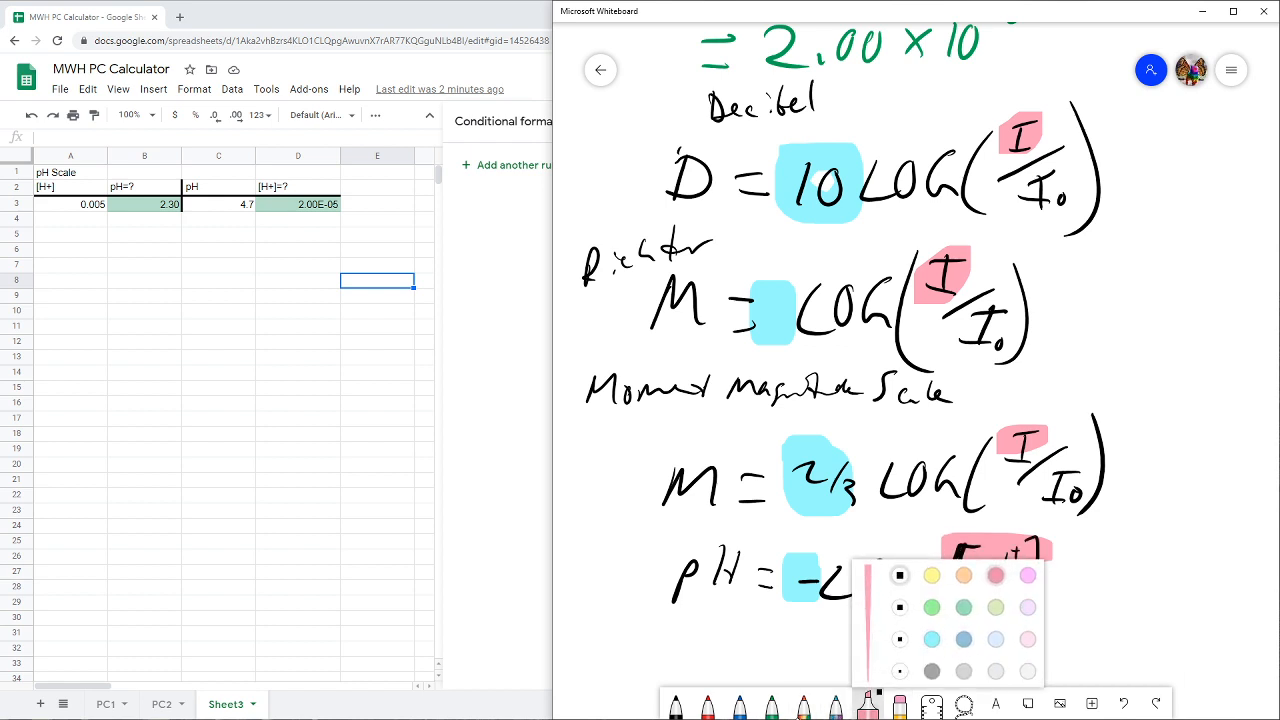
{"action": "left_click", "coordinate": [1027, 575]}
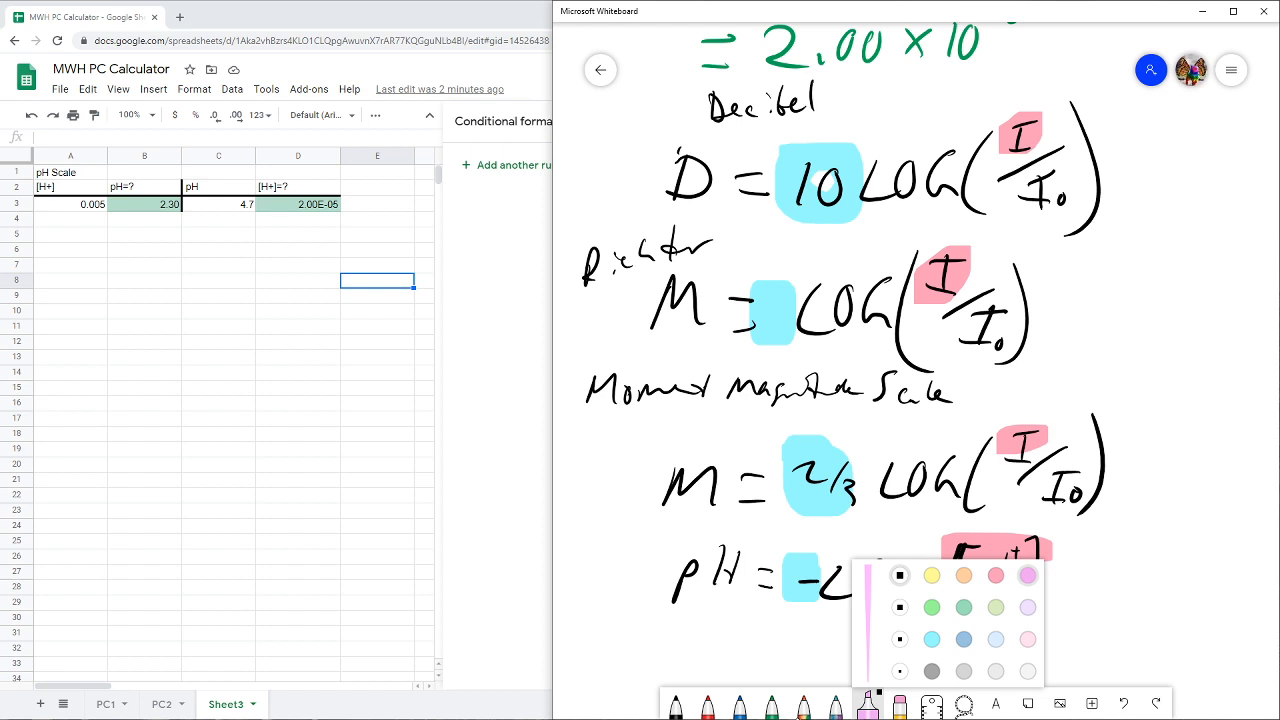
{"action": "left_click_drag", "start_coordinate": [1064, 176], "coordinate": [1056, 200]}
{"action": "left_click_drag", "start_coordinate": [998, 322], "coordinate": [997, 343]}
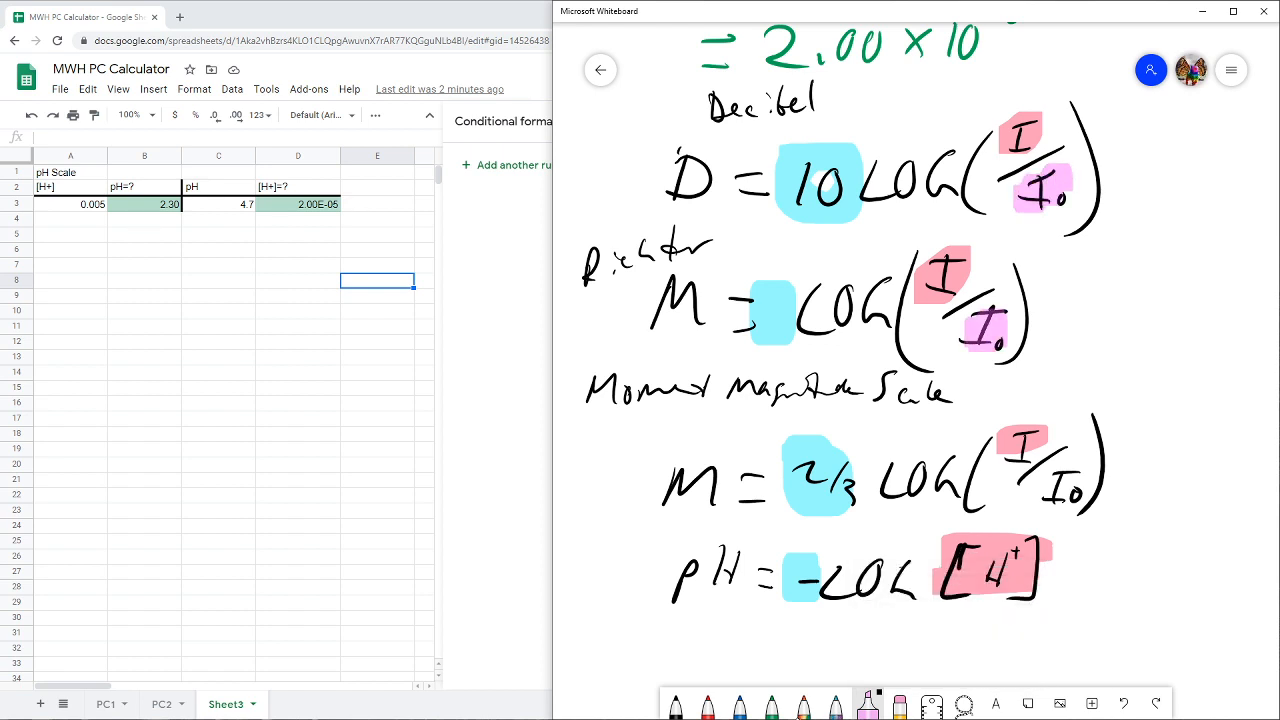
{"action": "left_click_drag", "start_coordinate": [1066, 462], "coordinate": [1062, 506]}
{"action": "left_click_drag", "start_coordinate": [1018, 620], "coordinate": [952, 638]}
- With the black pen, write the denominator 1 under [H⁺] and "I₀ = 10^-12" beside the decibel formula
{"action": "left_click", "coordinate": [676, 703]}
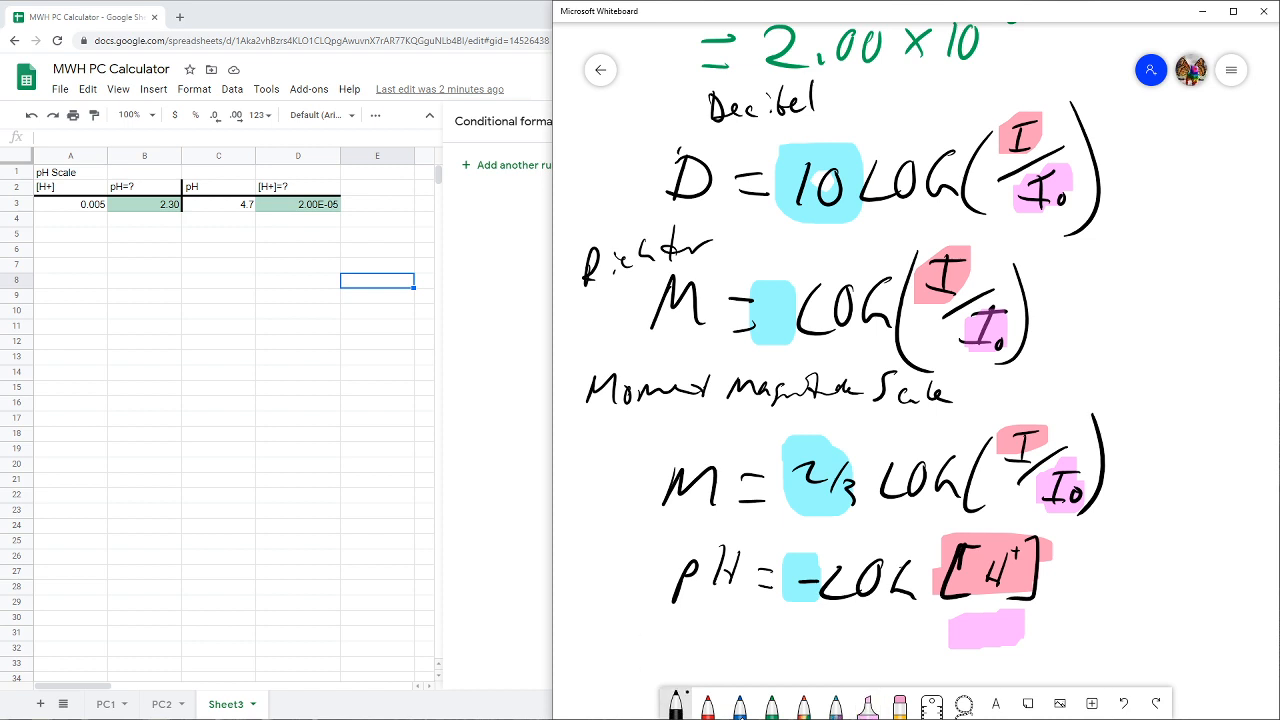
{"action": "mouse_move", "coordinate": [1048, 612]}
{"action": "left_mouse_down"}
{"action": "mouse_move", "coordinate": [940, 611]}
{"action": "mouse_move", "coordinate": [986, 645]}
{"action": "left_mouse_up"}
{"action": "left_click_drag", "start_coordinate": [1155, 160], "coordinate": [1152, 190]}
{"action": "mouse_move", "coordinate": [1142, 190]}
{"action": "left_mouse_down"}
{"action": "mouse_move", "coordinate": [1162, 191]}
{"action": "mouse_move", "coordinate": [1174, 155]}
{"action": "left_mouse_up"}
{"action": "left_click_drag", "start_coordinate": [1173, 185], "coordinate": [1207, 190]}
{"action": "mouse_move", "coordinate": [1222, 160]}
{"action": "left_mouse_down"}
{"action": "mouse_move", "coordinate": [1214, 186]}
{"action": "mouse_move", "coordinate": [1226, 168]}
{"action": "left_mouse_up"}
{"action": "left_click_drag", "start_coordinate": [1243, 130], "coordinate": [1251, 142]}
{"action": "left_click_drag", "start_coordinate": [1247, 145], "coordinate": [1262, 158]}
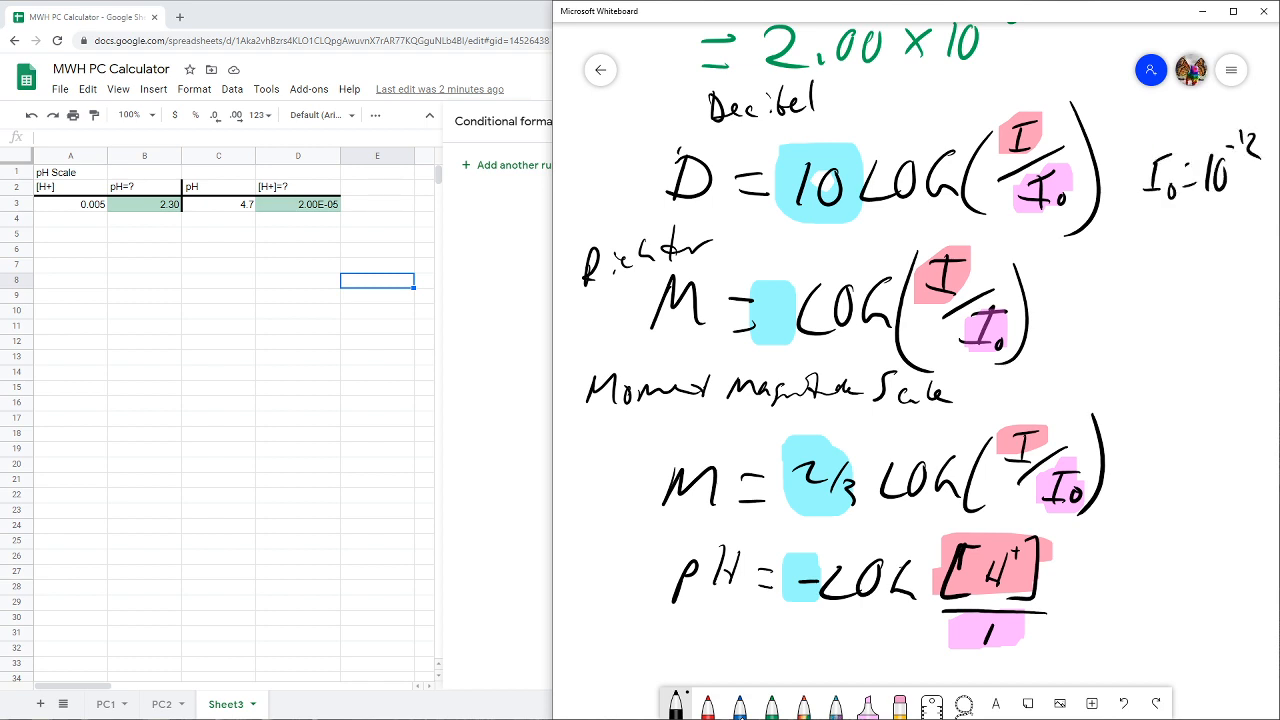
- Handwrite the reference intensity "= 10^-4" beside the Richter formula
{"action": "left_click_drag", "start_coordinate": [1075, 303], "coordinate": [1137, 330]}
{"action": "left_click_drag", "start_coordinate": [1156, 303], "coordinate": [1153, 306]}
{"action": "left_click_drag", "start_coordinate": [1212, 261], "coordinate": [1207, 311]}
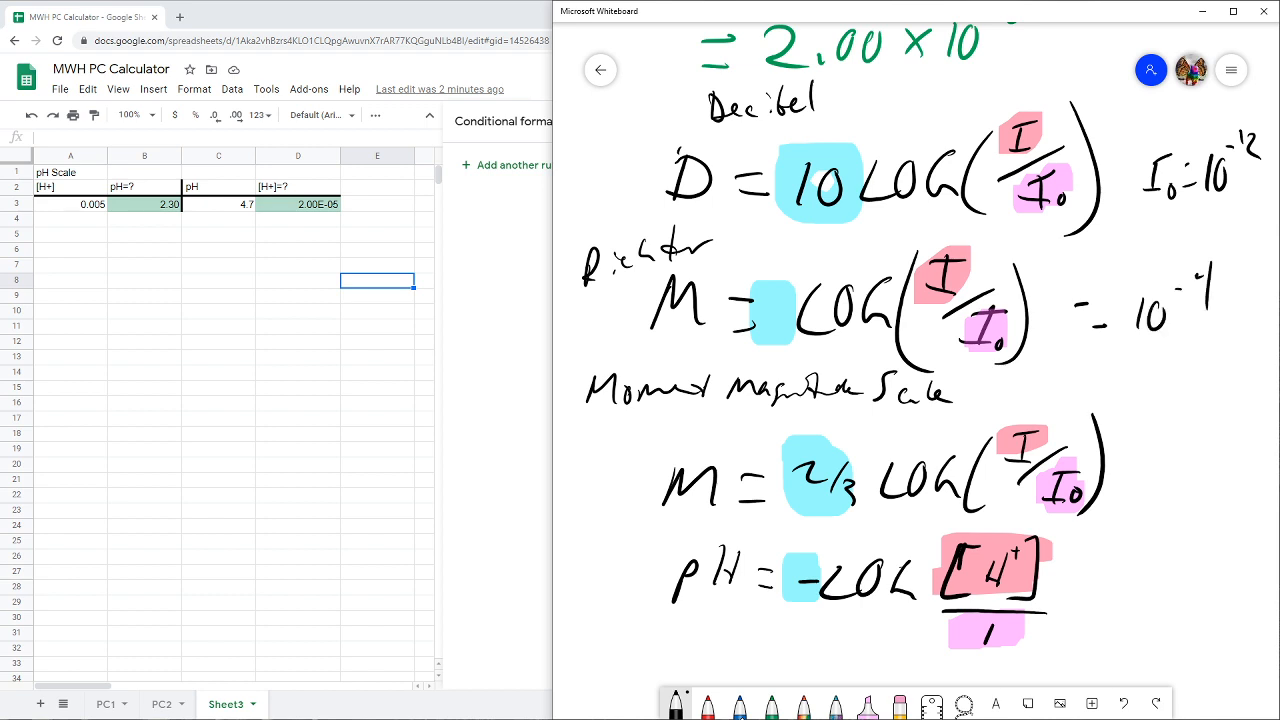
- Handwrite the reference values 10^16 beside the moment magnitude formula and 10^0 beside the pH formula
{"action": "mouse_move", "coordinate": [1168, 453]}
{"action": "left_mouse_down"}
{"action": "mouse_move", "coordinate": [1165, 480]}
{"action": "mouse_move", "coordinate": [1207, 435]}
{"action": "left_mouse_up"}
{"action": "left_click_drag", "start_coordinate": [1223, 409], "coordinate": [1216, 428]}
{"action": "left_click_drag", "start_coordinate": [1142, 614], "coordinate": [1137, 637]}
{"action": "mouse_move", "coordinate": [1165, 609]}
{"action": "left_mouse_down"}
{"action": "mouse_move", "coordinate": [1158, 618]}
{"action": "mouse_move", "coordinate": [1166, 610]}
{"action": "left_mouse_up"}
{"action": "left_click_drag", "start_coordinate": [1183, 585], "coordinate": [1180, 599]}
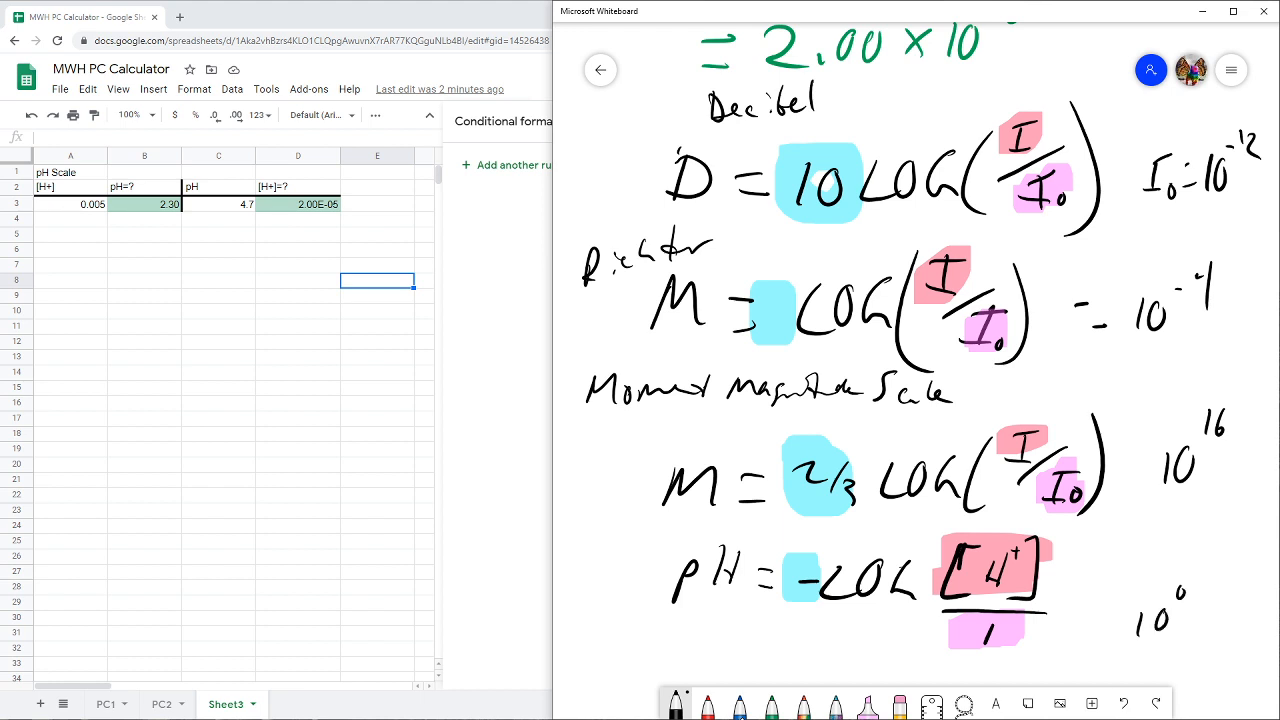
- Write the label I₀ in front of 10^-4 beside the Richter formula and 10^16 beside the moment magnitude formula
{"action": "left_click_drag", "start_coordinate": [1097, 301], "coordinate": [1095, 326]}
{"action": "left_click_drag", "start_coordinate": [1084, 328], "coordinate": [1112, 290]}
{"action": "left_click_drag", "start_coordinate": [1114, 326], "coordinate": [1116, 341]}
{"action": "left_click_drag", "start_coordinate": [1146, 412], "coordinate": [1138, 440]}
{"action": "left_click_drag", "start_coordinate": [1129, 432], "coordinate": [1138, 444]}
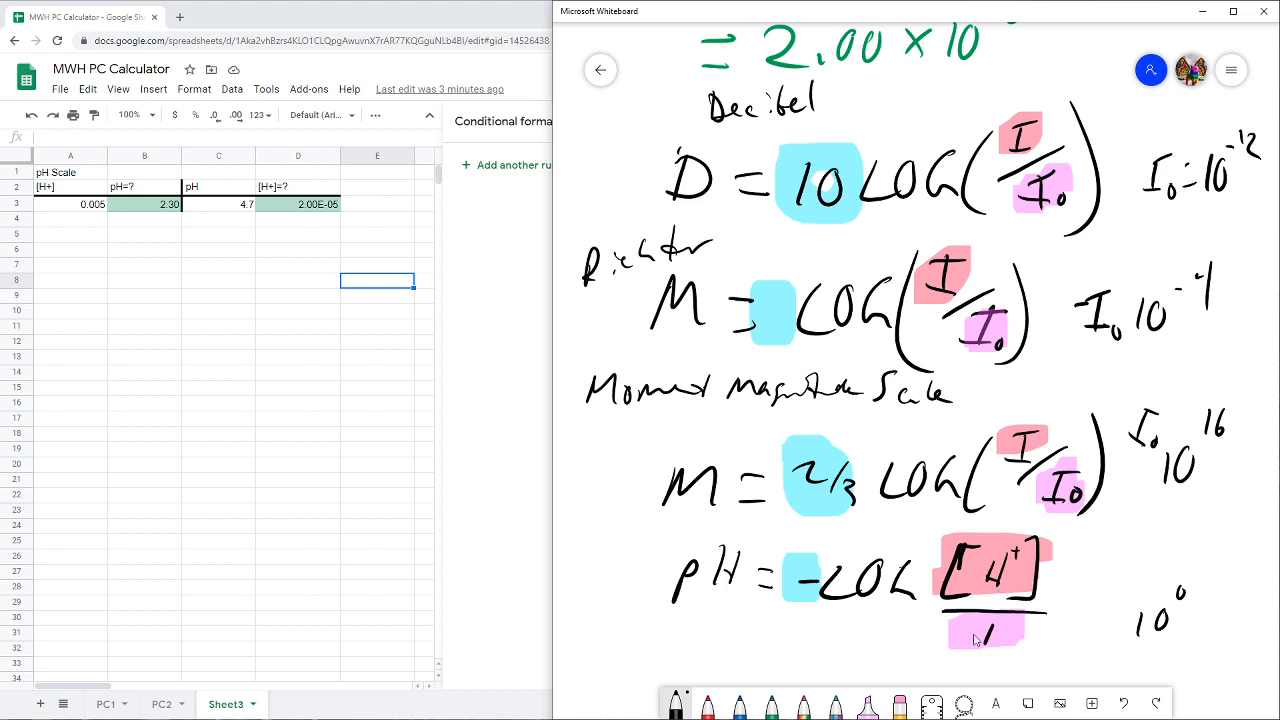
- Switch to the Google Sheets calculator and enter the headers "Coefficient" in A6 and "Intensity" in B6
{"action": "left_click", "coordinate": [62, 250]}
{"action": "left_click_drag", "start_coordinate": [62, 263], "coordinate": [67, 256]}
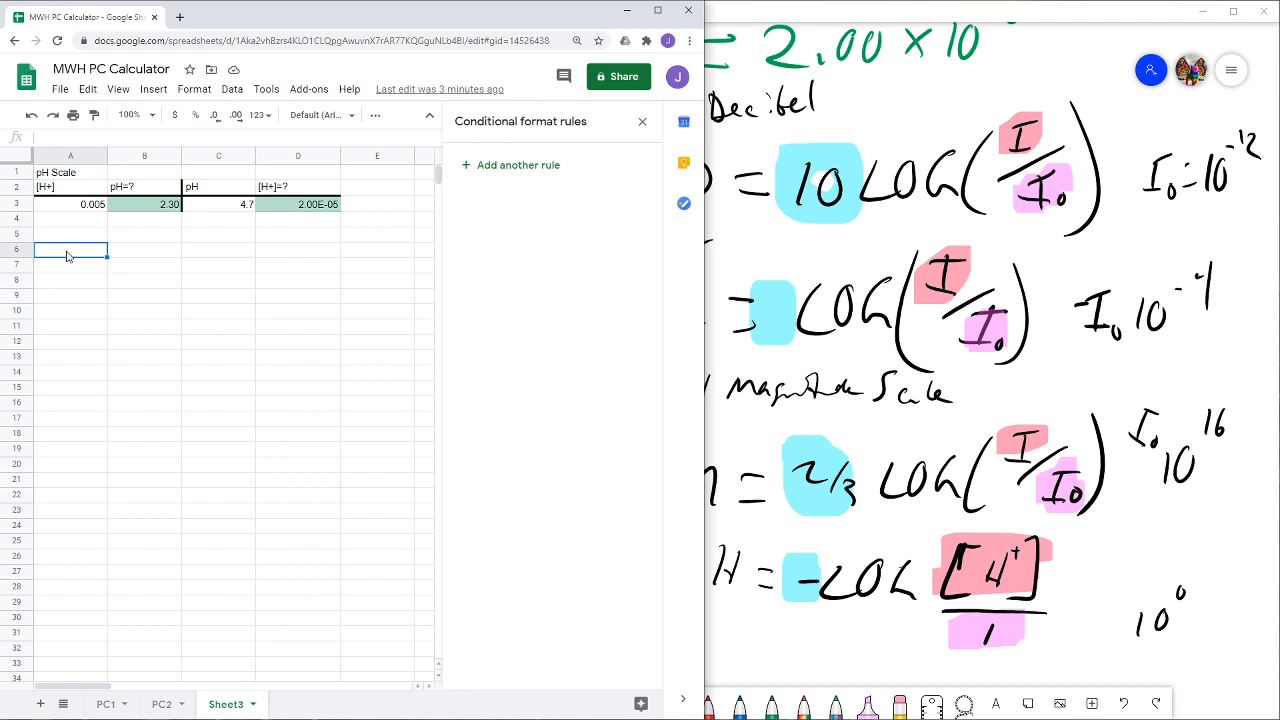
{"action": "type", "text": "Coefficen"}
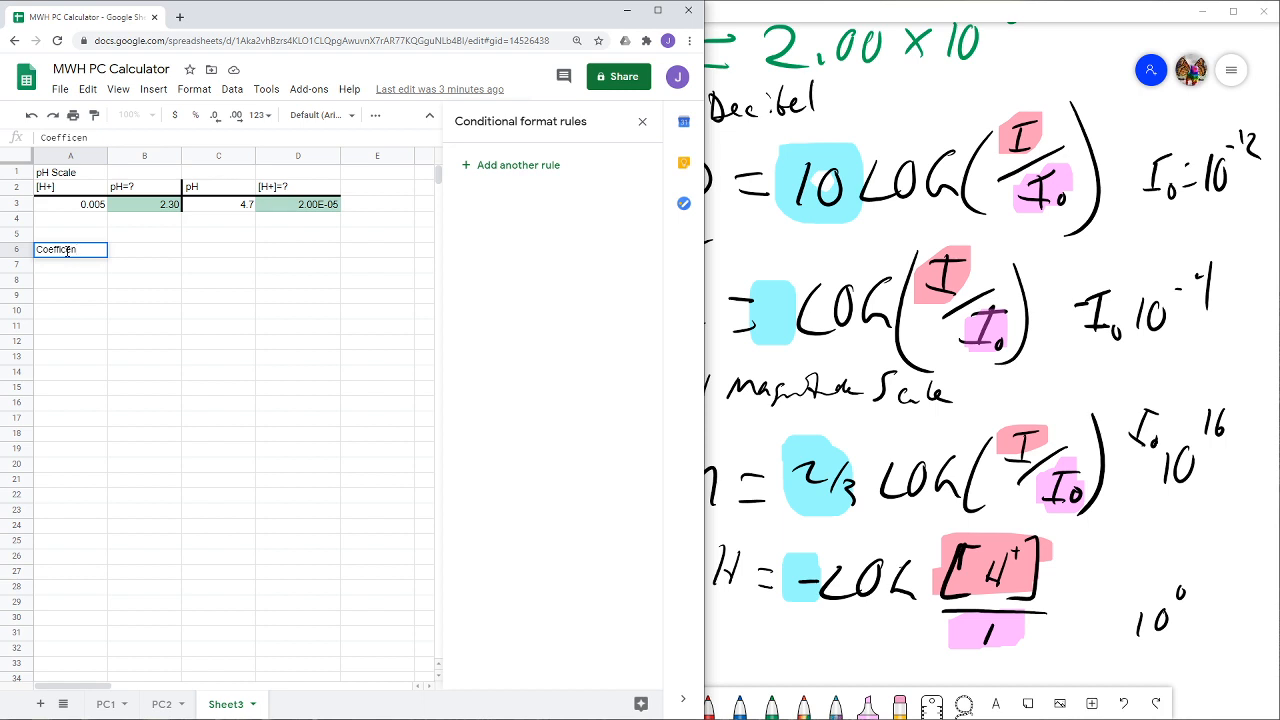
{"action": "type", "text": "ient"}
{"action": "key", "text": "Tab"}
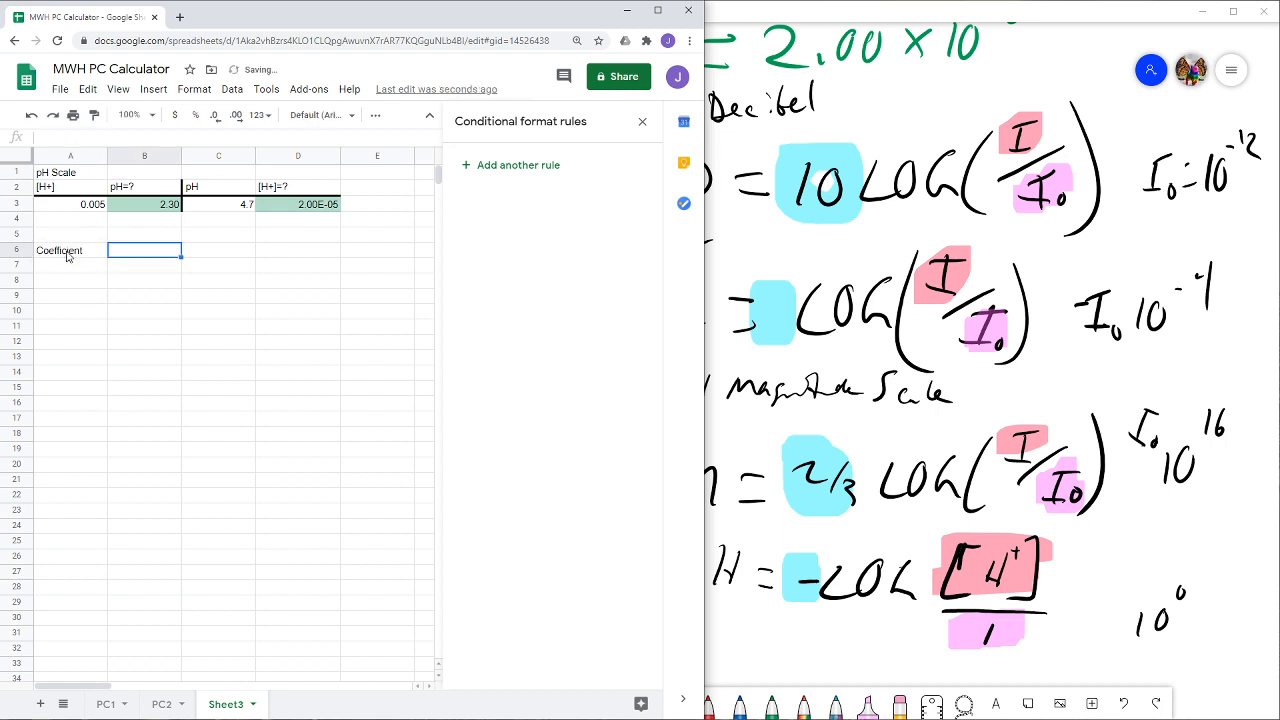
{"action": "type", "text": "Intensity"}
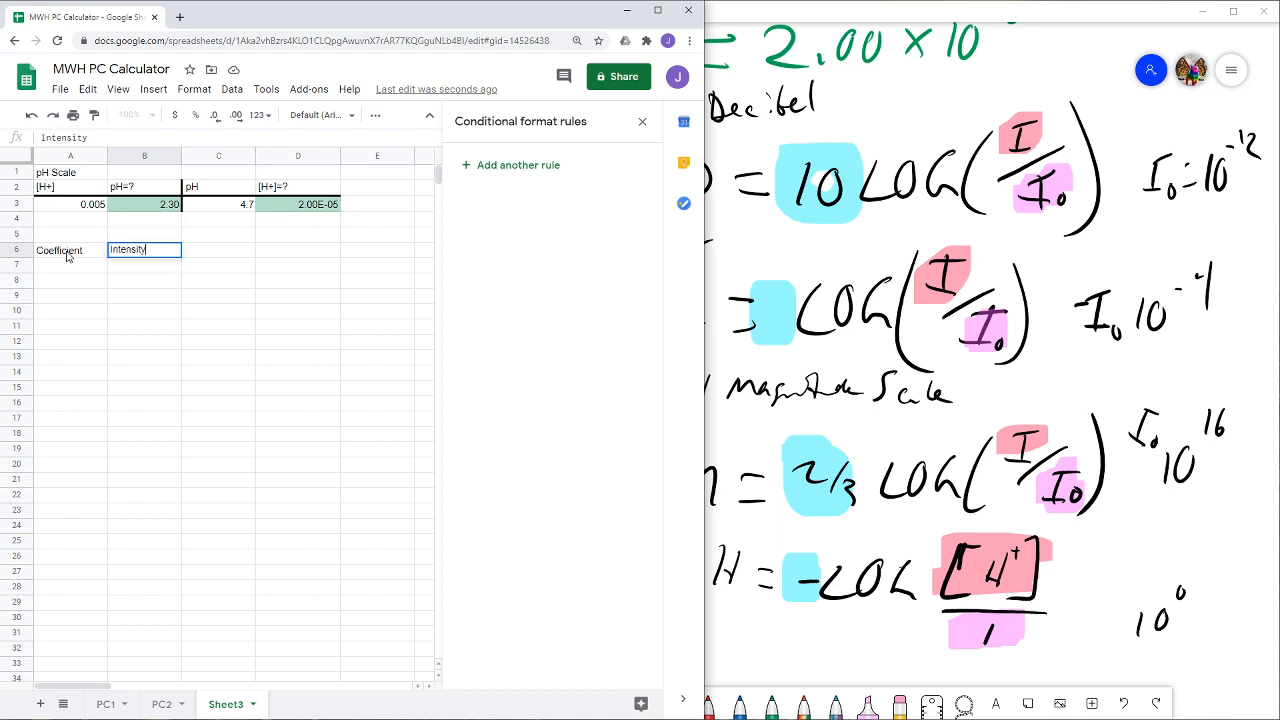
{"action": "key", "text": "Tab"}
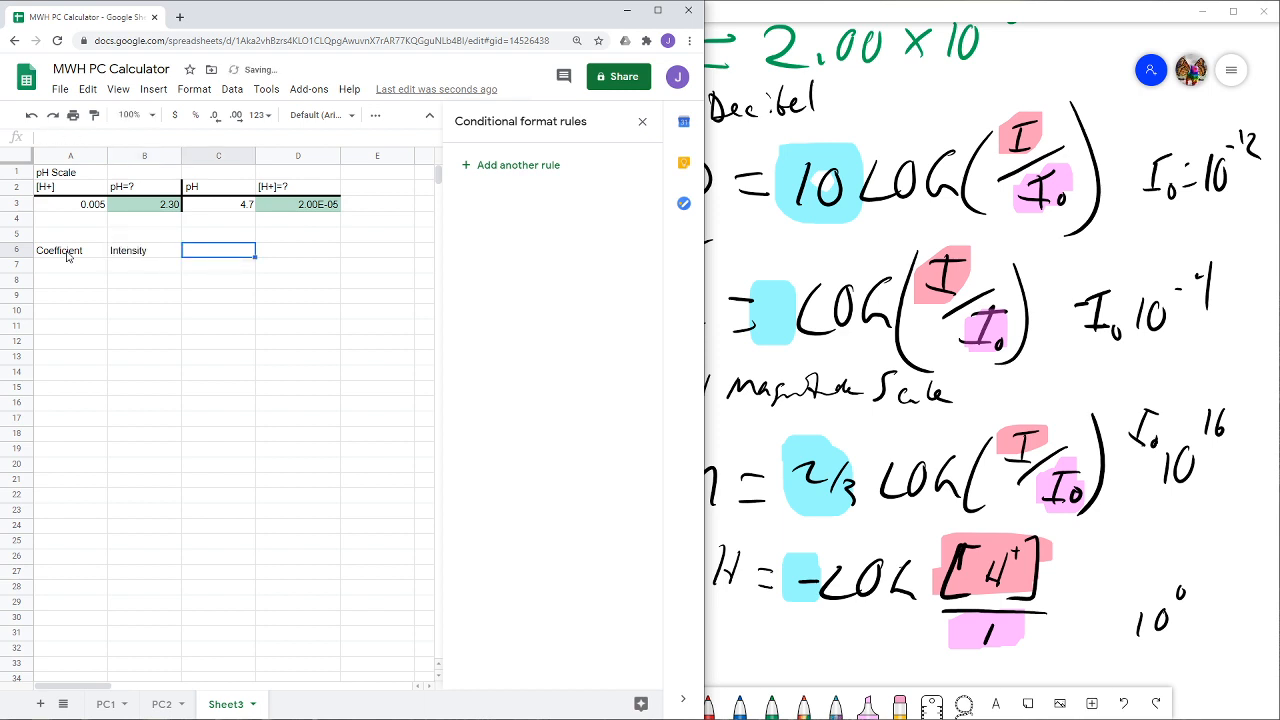
- Extend the B6 header to "Intensity/Concentration" and widen column B to fit it
{"action": "left_click", "coordinate": [174, 250]}
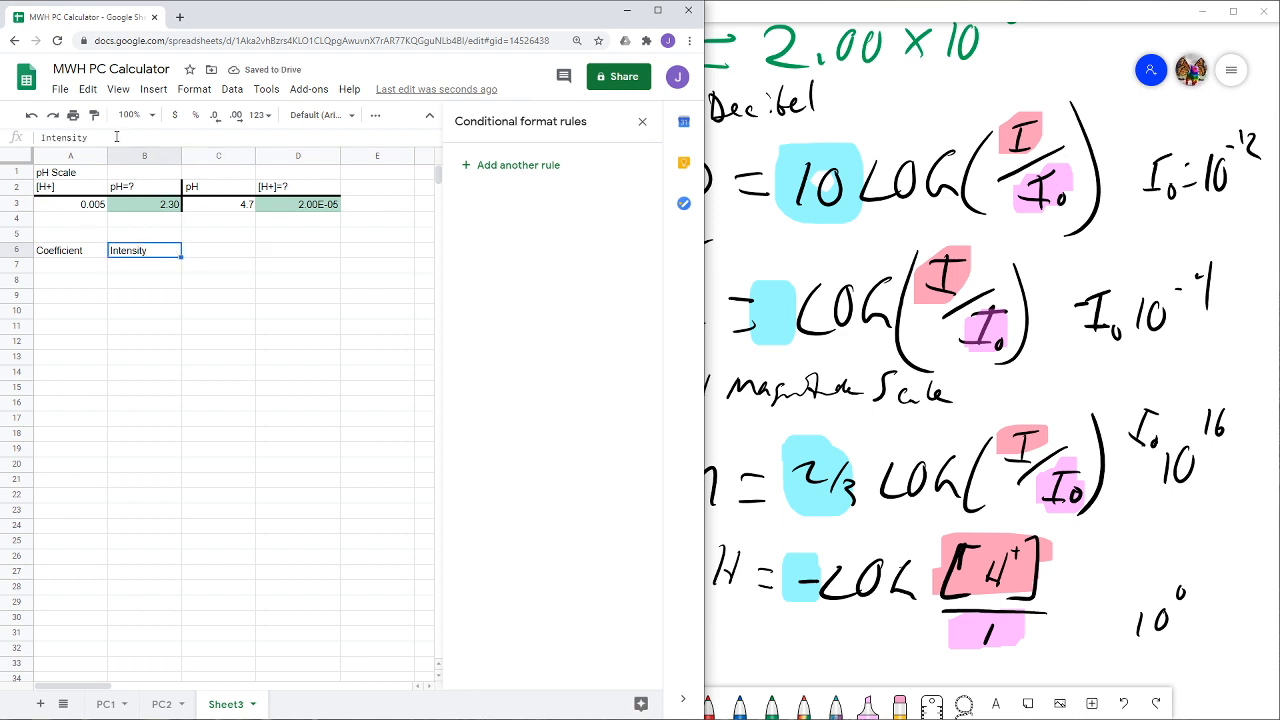
{"action": "left_click", "coordinate": [117, 138]}
{"action": "type", "text": "/Concentration"}
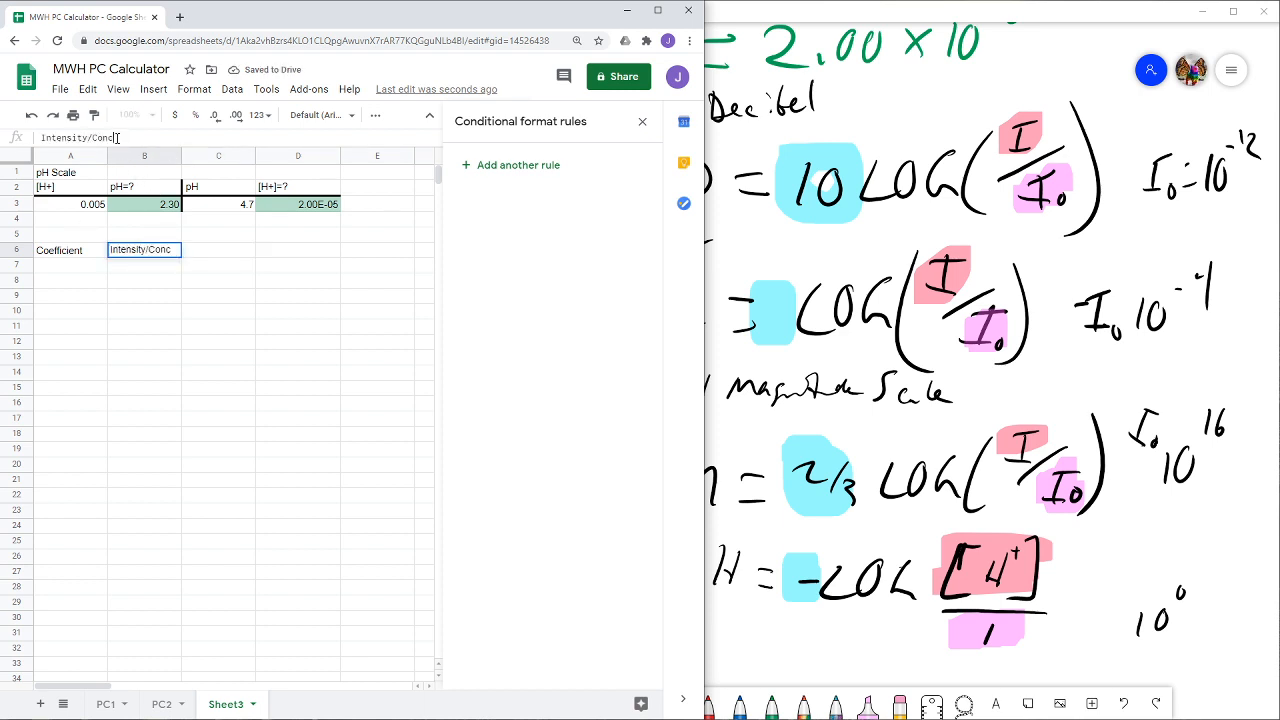
{"action": "left_click", "coordinate": [260, 312]}
{"action": "left_click_drag", "start_coordinate": [180, 153], "coordinate": [180, 153]}
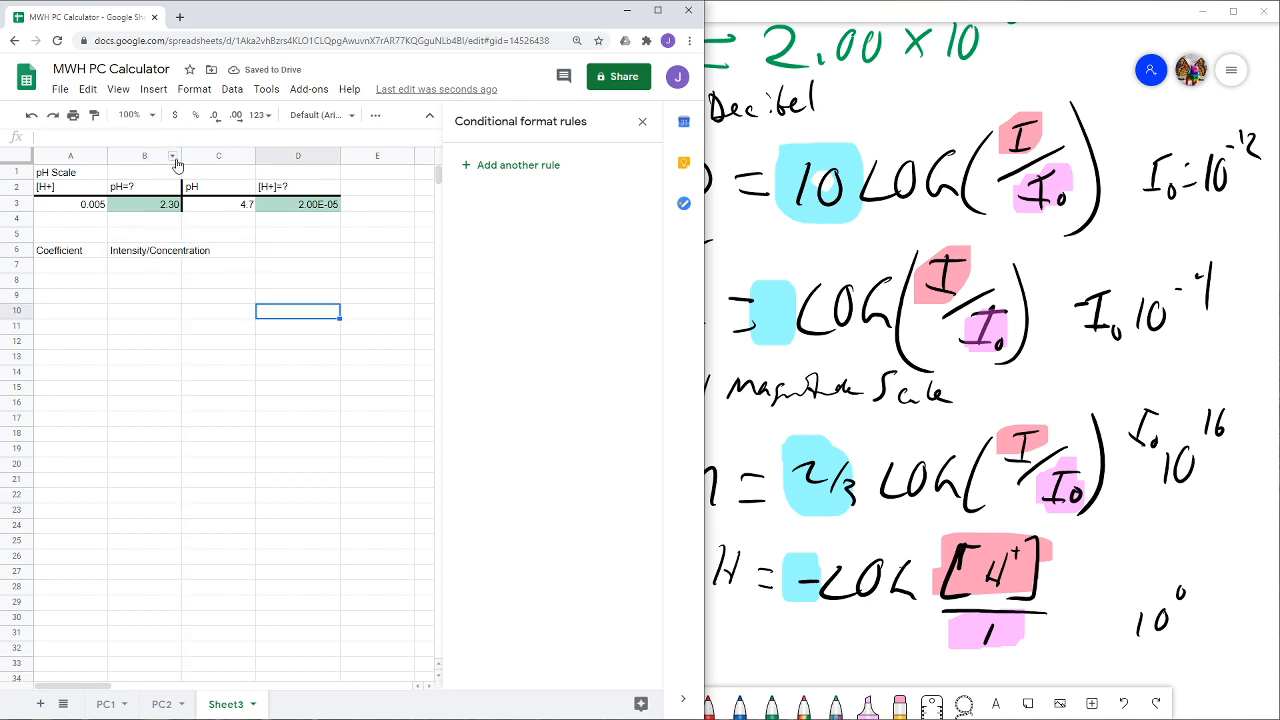
{"action": "left_click_drag", "start_coordinate": [178, 155], "coordinate": [217, 156]}
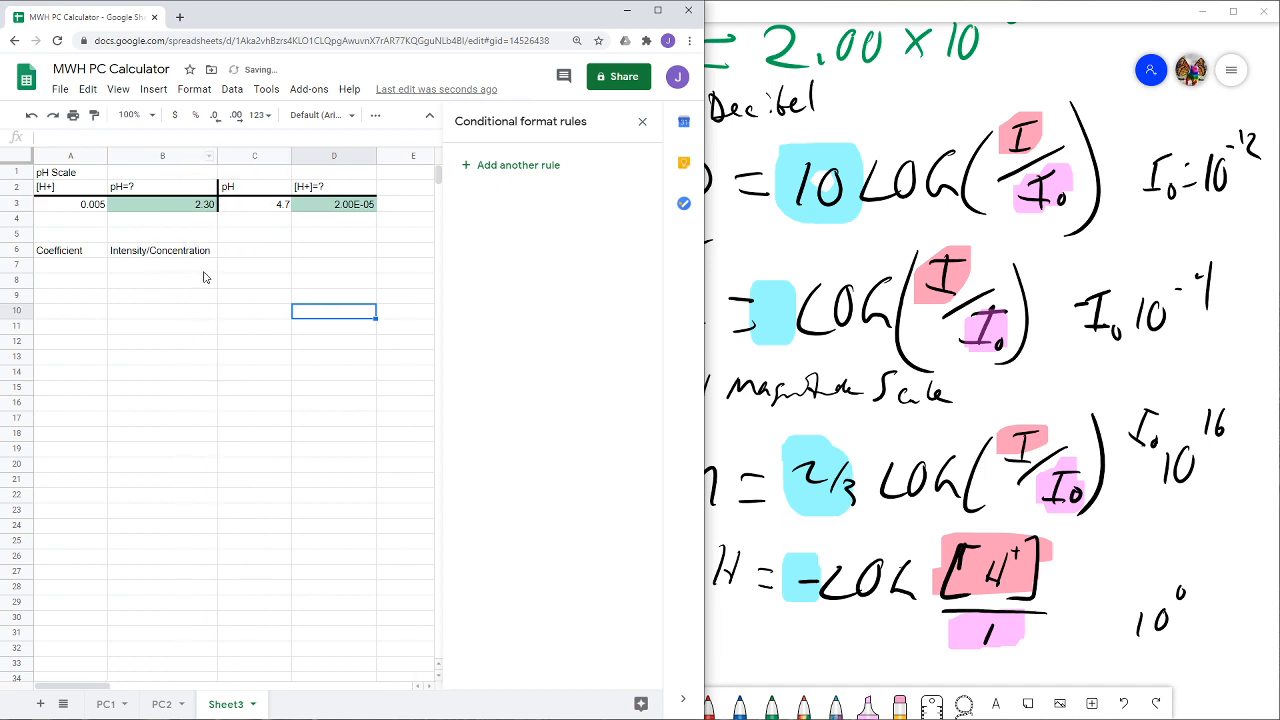
- Enter the header "Reference Value" in C6 and widen column C slightly to fit it
{"action": "left_click", "coordinate": [240, 250]}
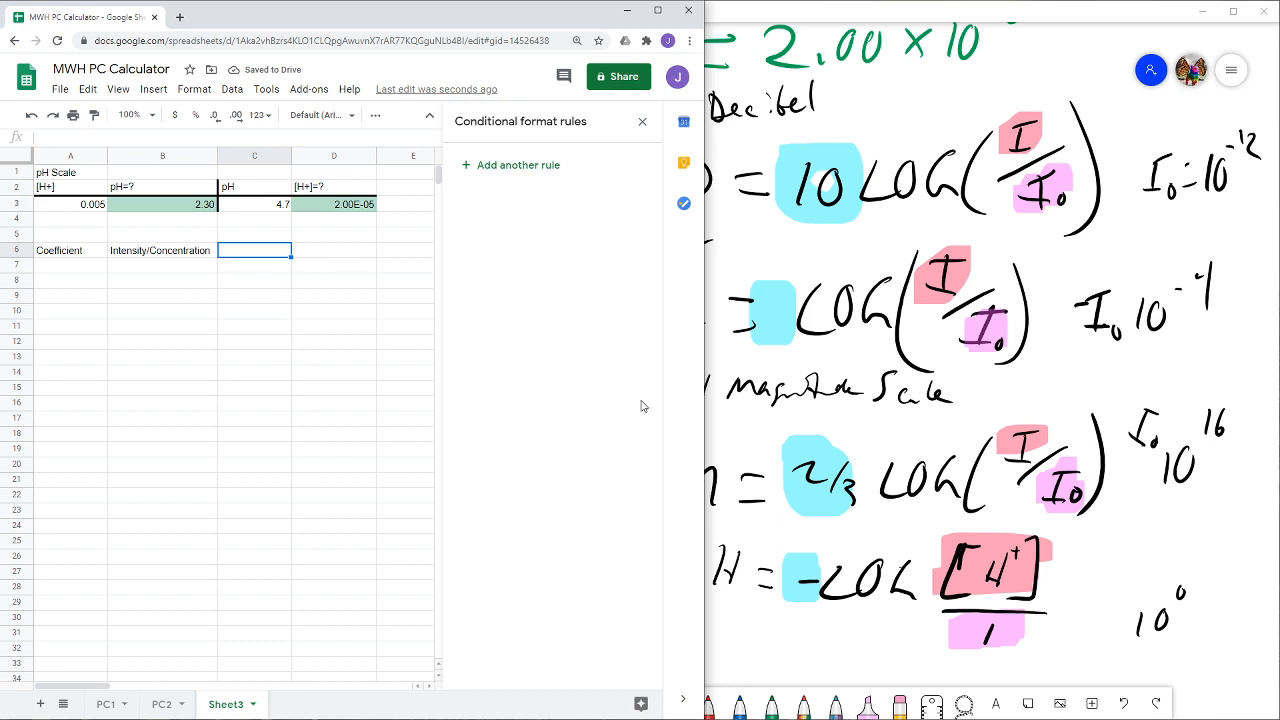
{"action": "type", "text": "Reference"}
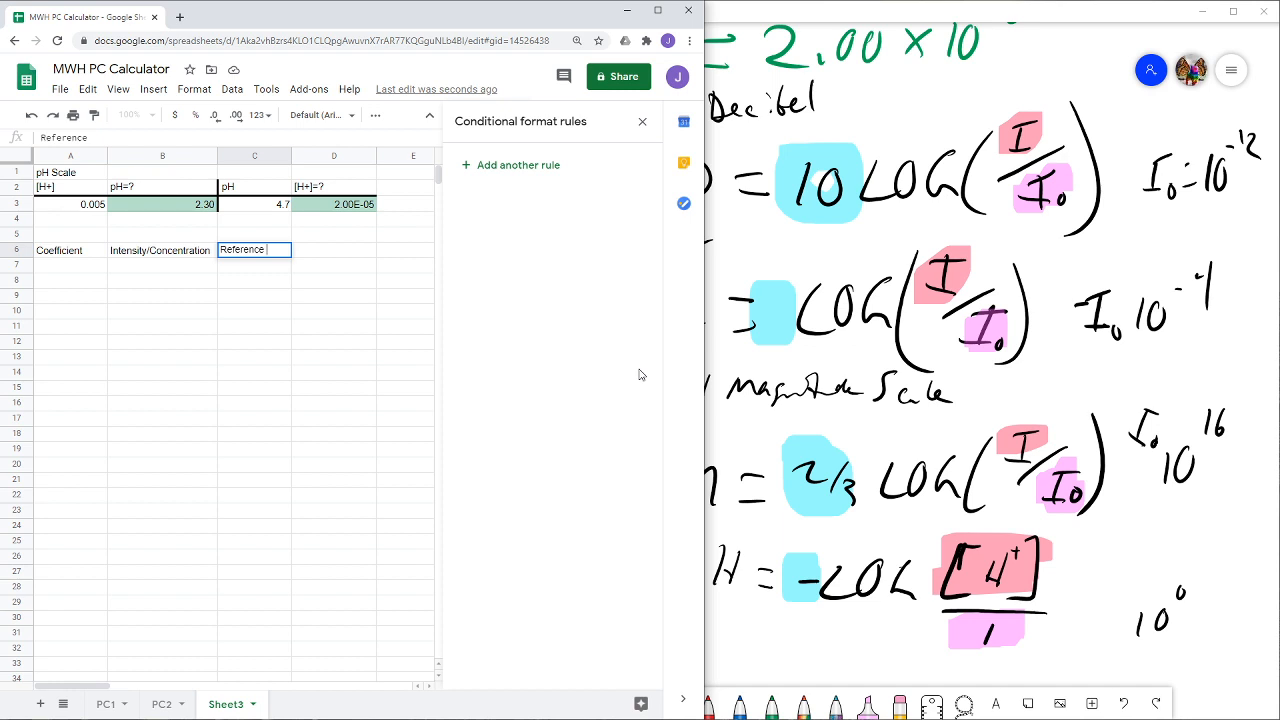
{"action": "type", "text": " Value"}
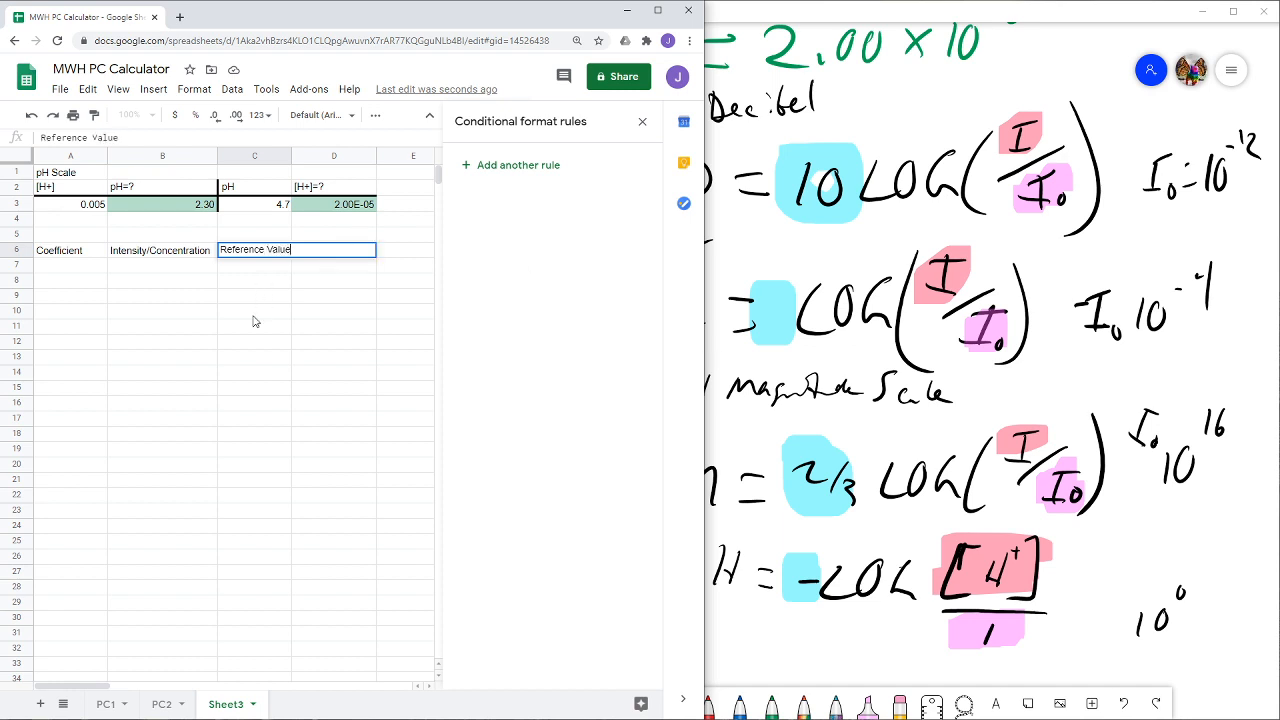
{"action": "left_click", "coordinate": [254, 312]}
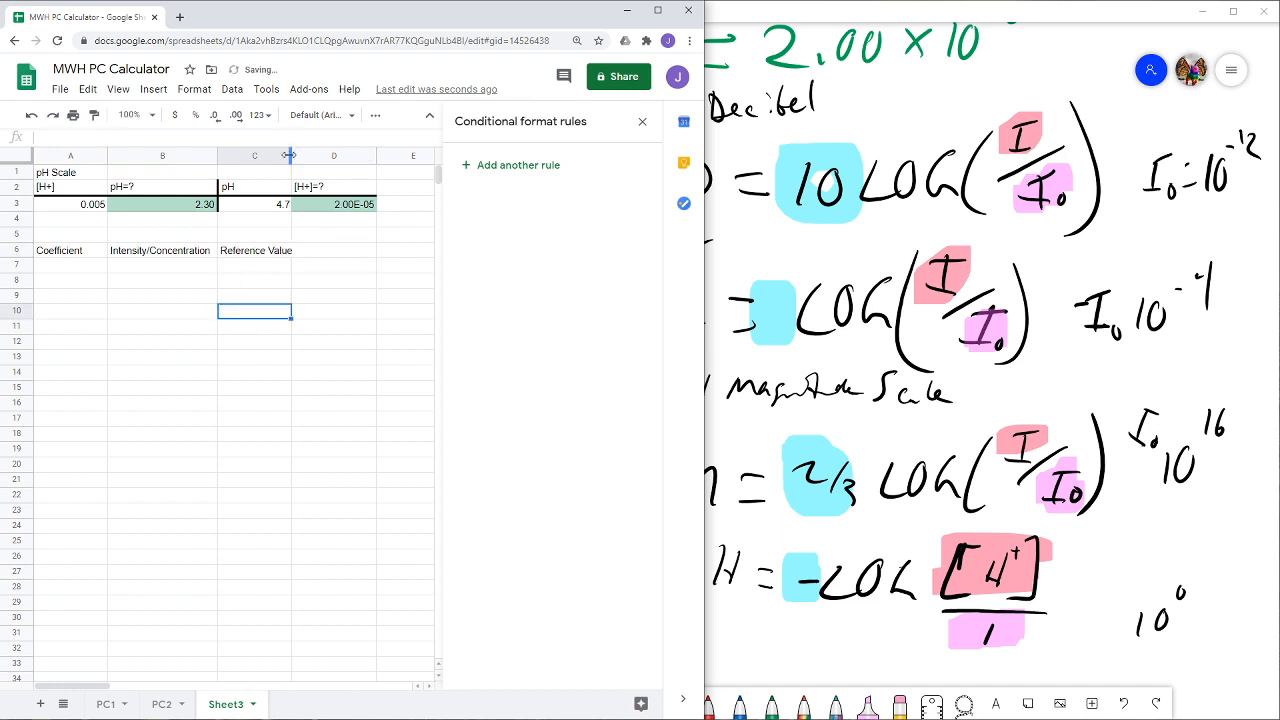
{"action": "left_click_drag", "start_coordinate": [289, 155], "coordinate": [297, 155]}
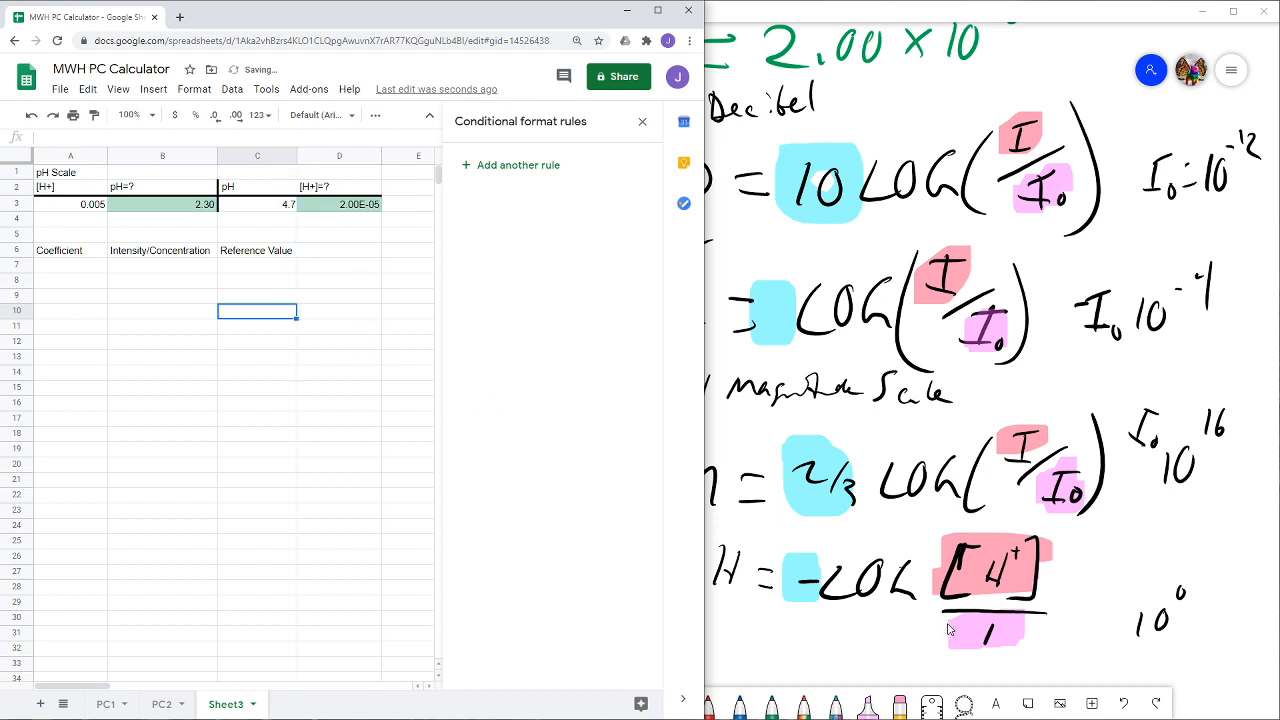
- Enter the decibel formula's coefficient 10 in A7 under Coefficient
{"action": "left_click", "coordinate": [822, 657]}
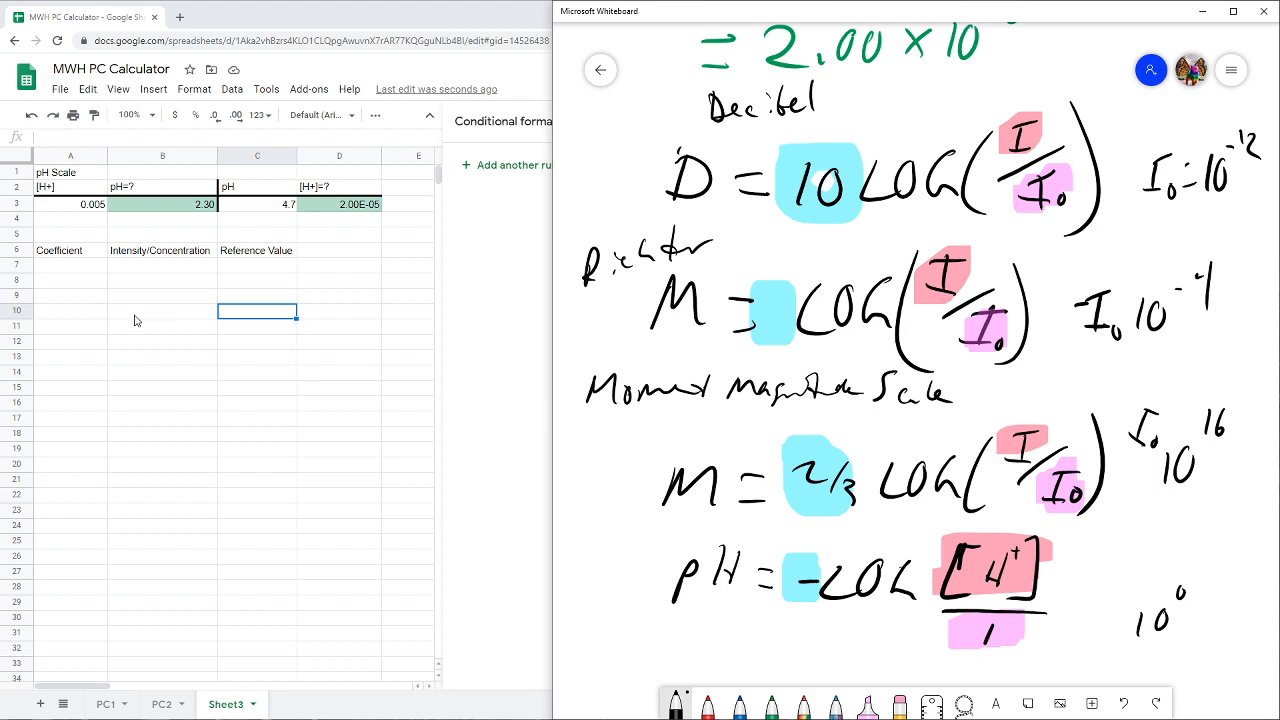
{"action": "left_click", "coordinate": [71, 272]}
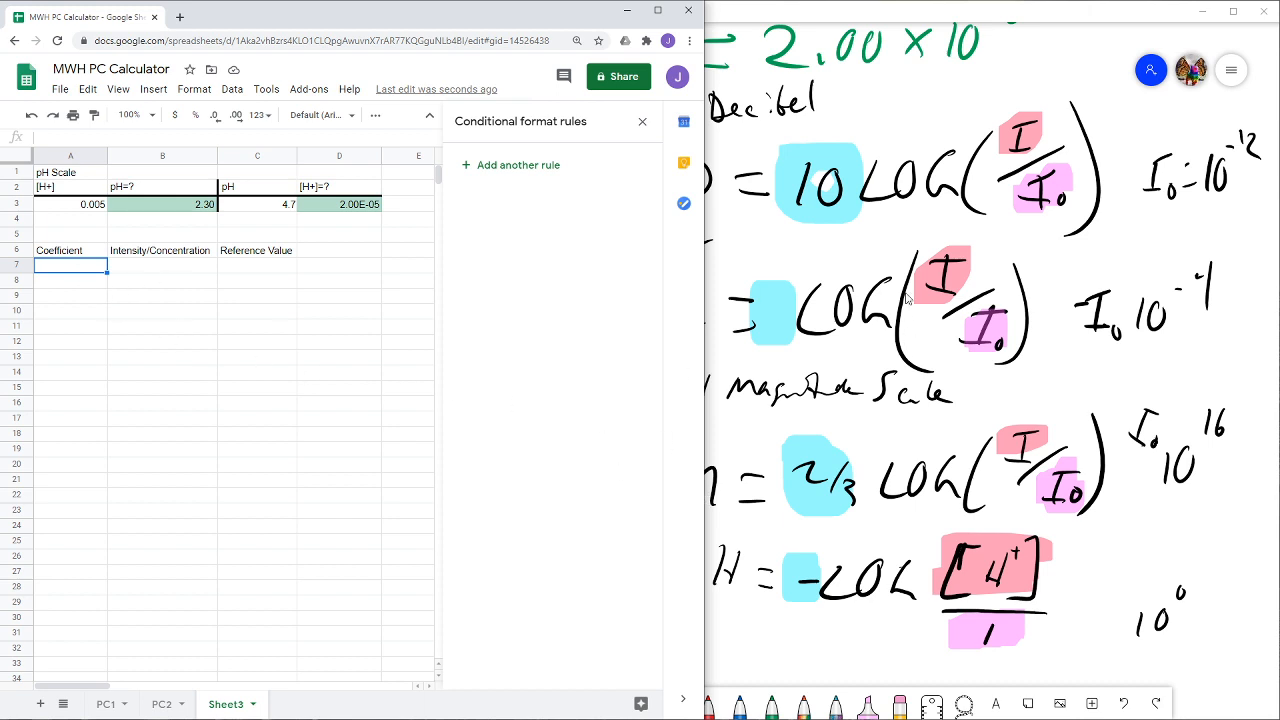
{"action": "type", "text": "10"}
{"action": "key", "text": "Tab"}
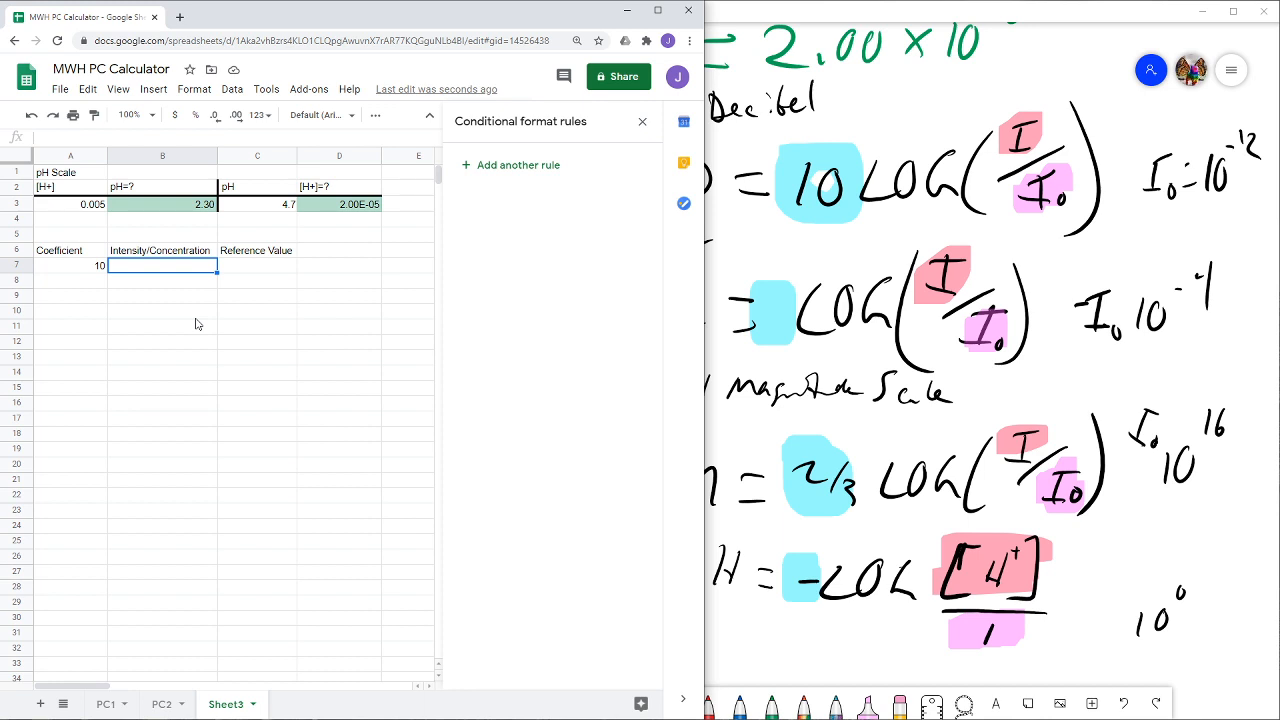
- Enter the intensity as =7*10^(-5) in B7 under Intensity/Concentration
{"action": "type", "text": "7"}
{"action": "key", "text": "BackSpace"}
{"action": "type", "text": "=7"}
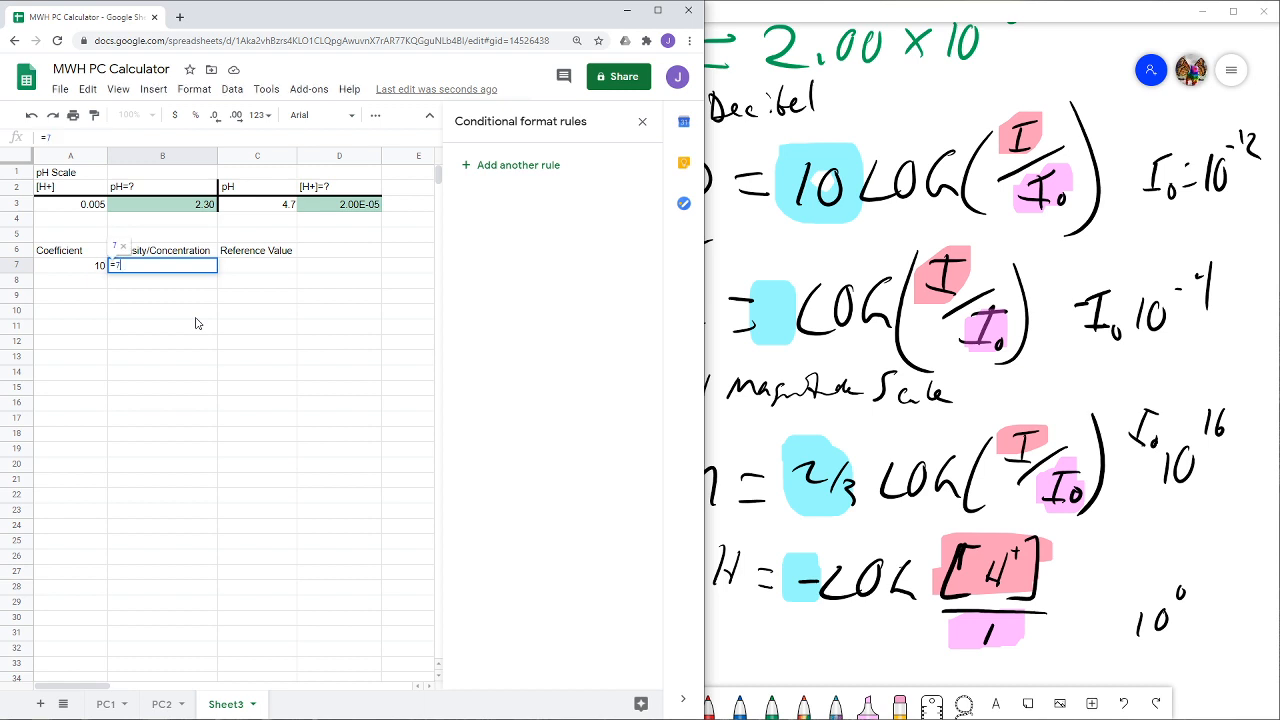
{"action": "type", "text": "*"}
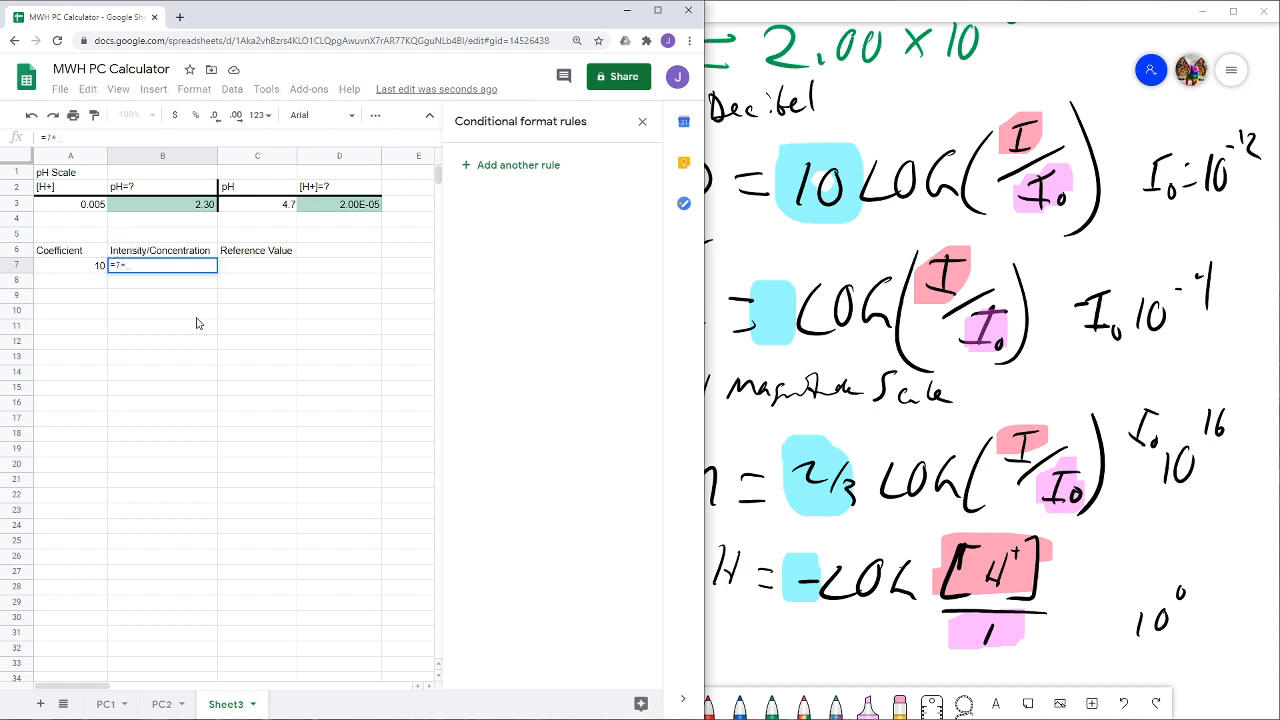
{"action": "type", "text": "10^(-5"}
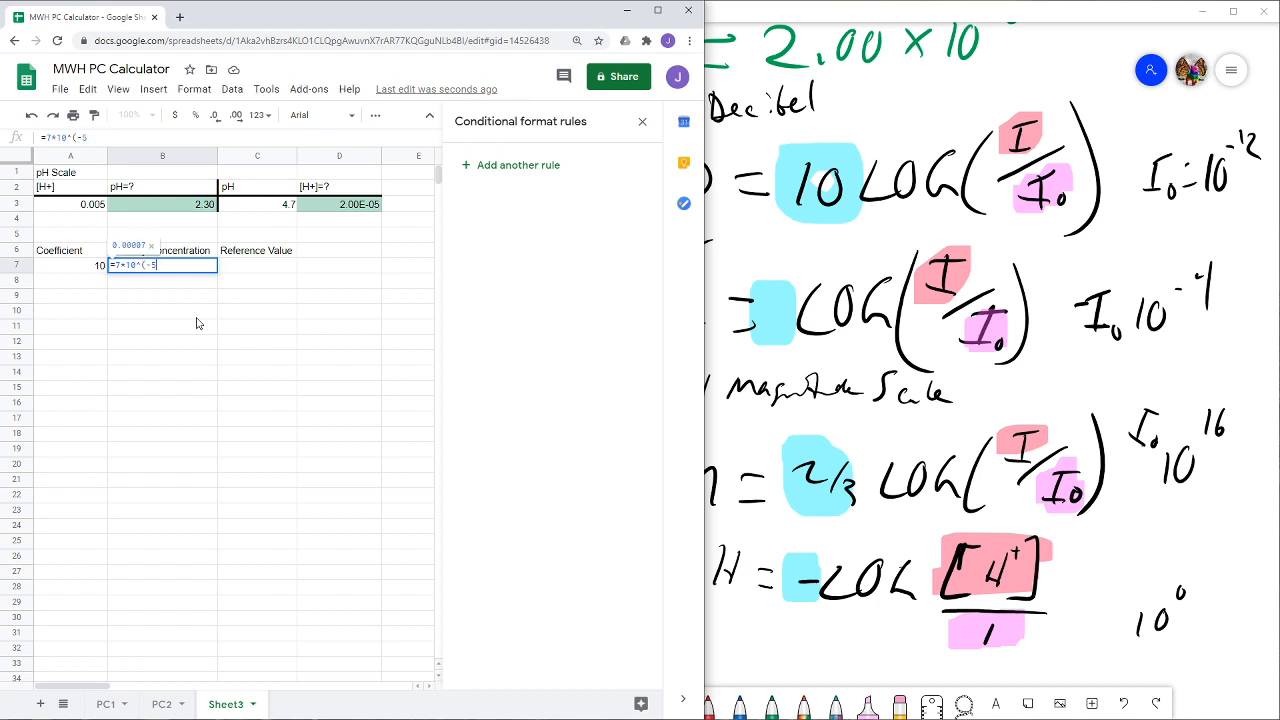
{"action": "type", "text": ")"}
{"action": "key", "text": "Return"}
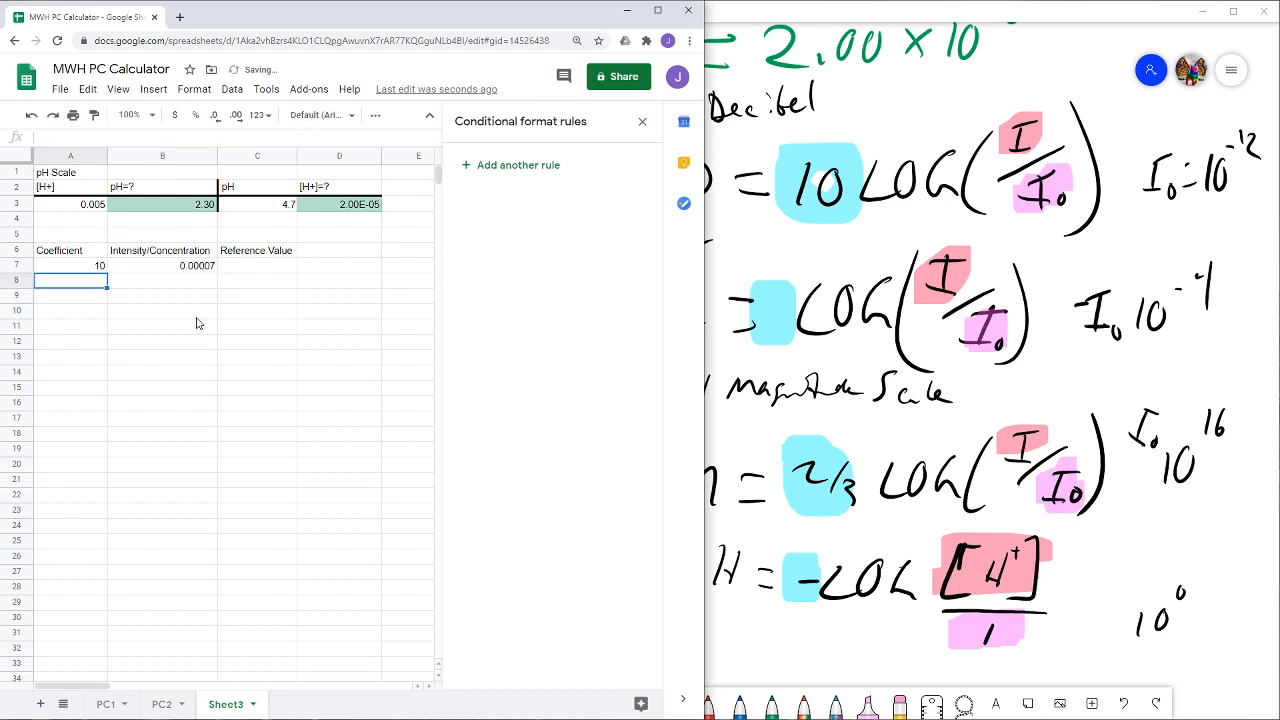
- Enter the decibel reference value as =10^(-12) in C7 and check the cell's formula
{"action": "left_click", "coordinate": [285, 269]}
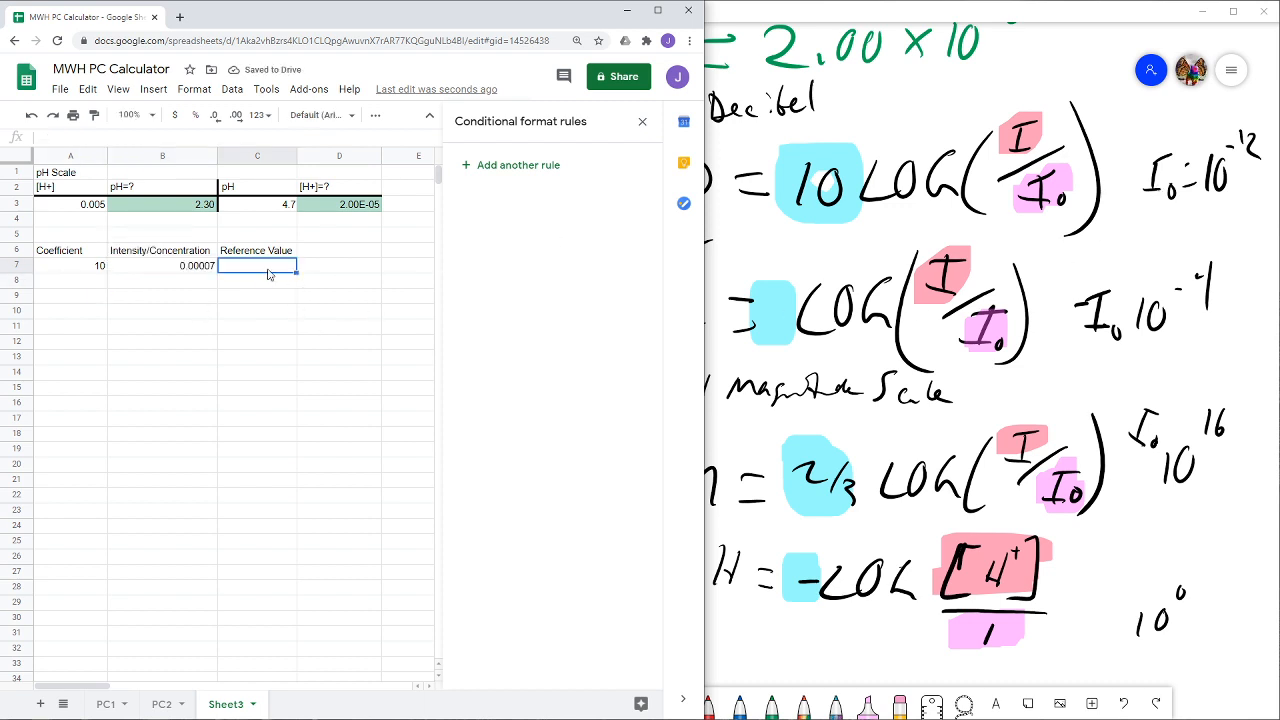
{"action": "type", "text": "="}
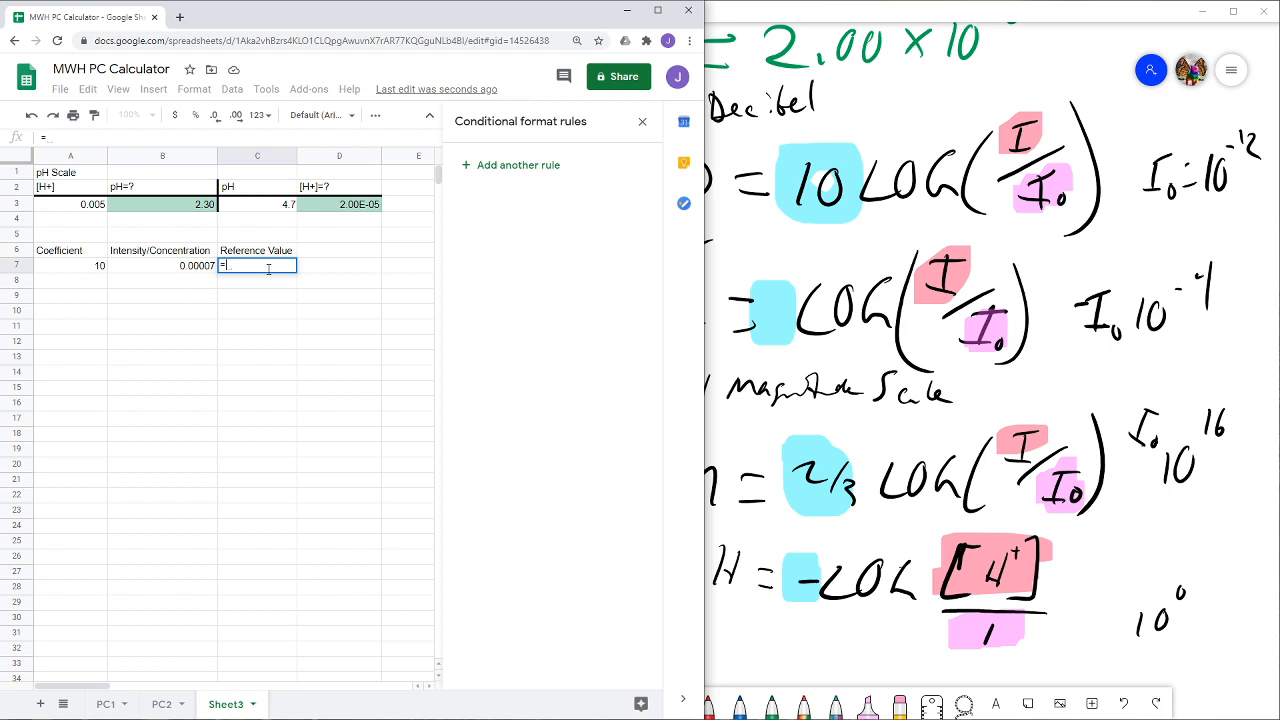
{"action": "type", "text": "10^(-12)"}
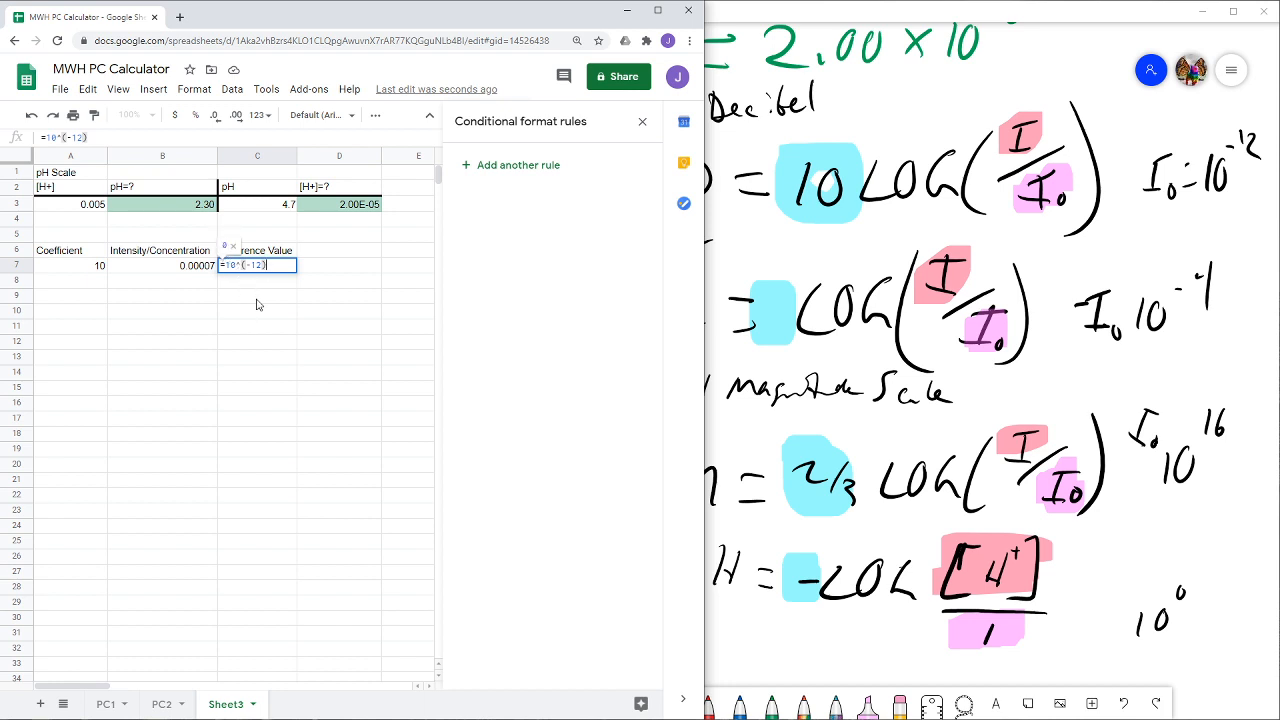
{"action": "key", "text": "Return"}
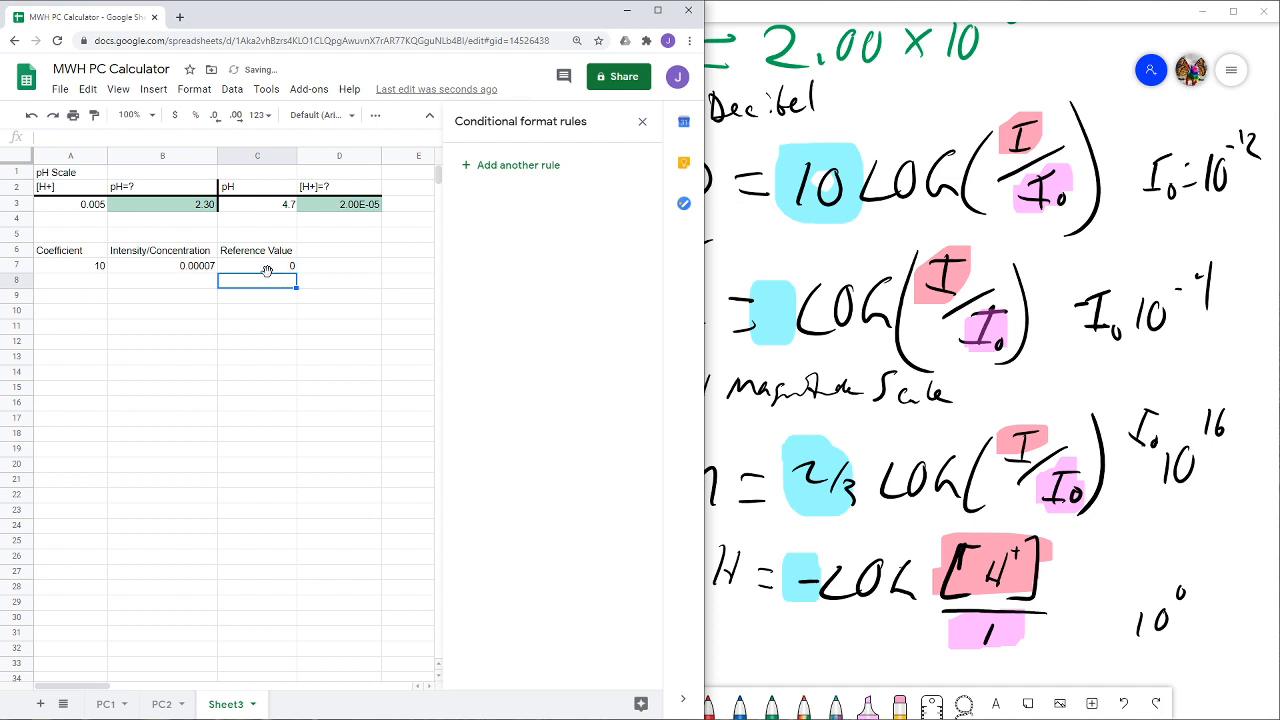
{"action": "left_click", "coordinate": [268, 266]}
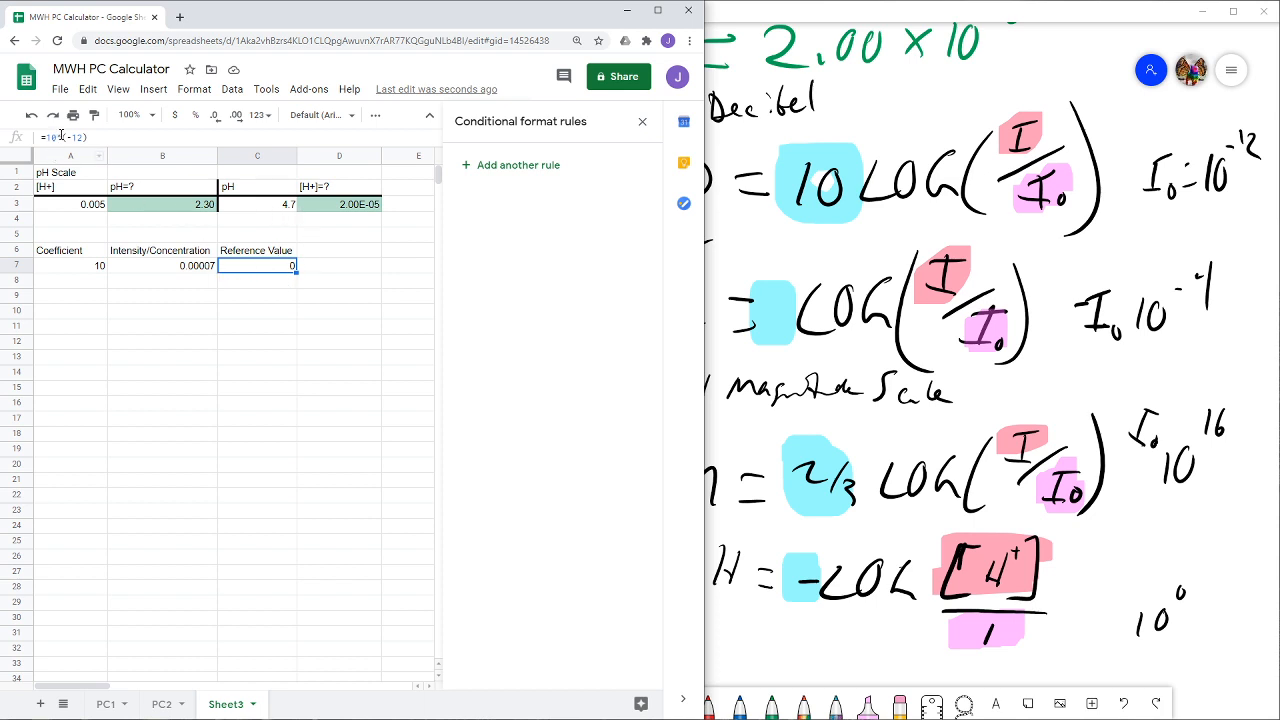
- Add the header "Answer" in D6 beside Reference Value
{"action": "left_click", "coordinate": [324, 255]}
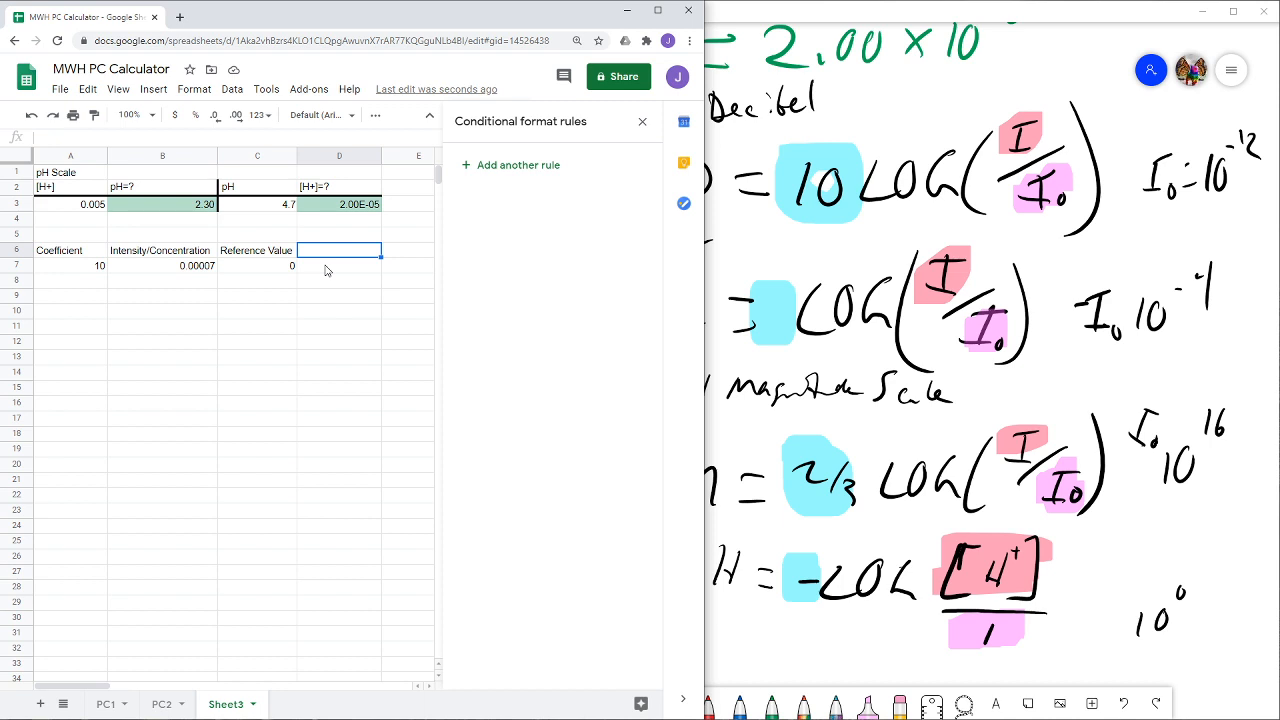
{"action": "left_click", "coordinate": [876, 136]}
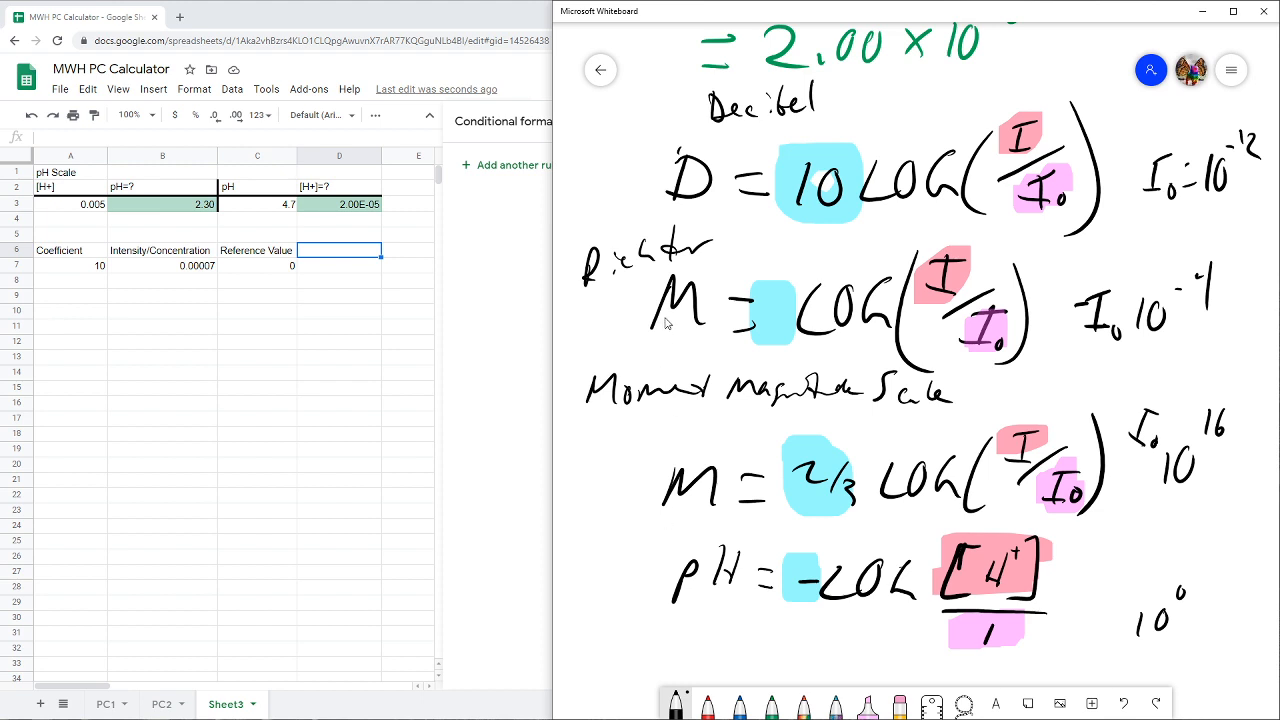
{"action": "left_click", "coordinate": [346, 258]}
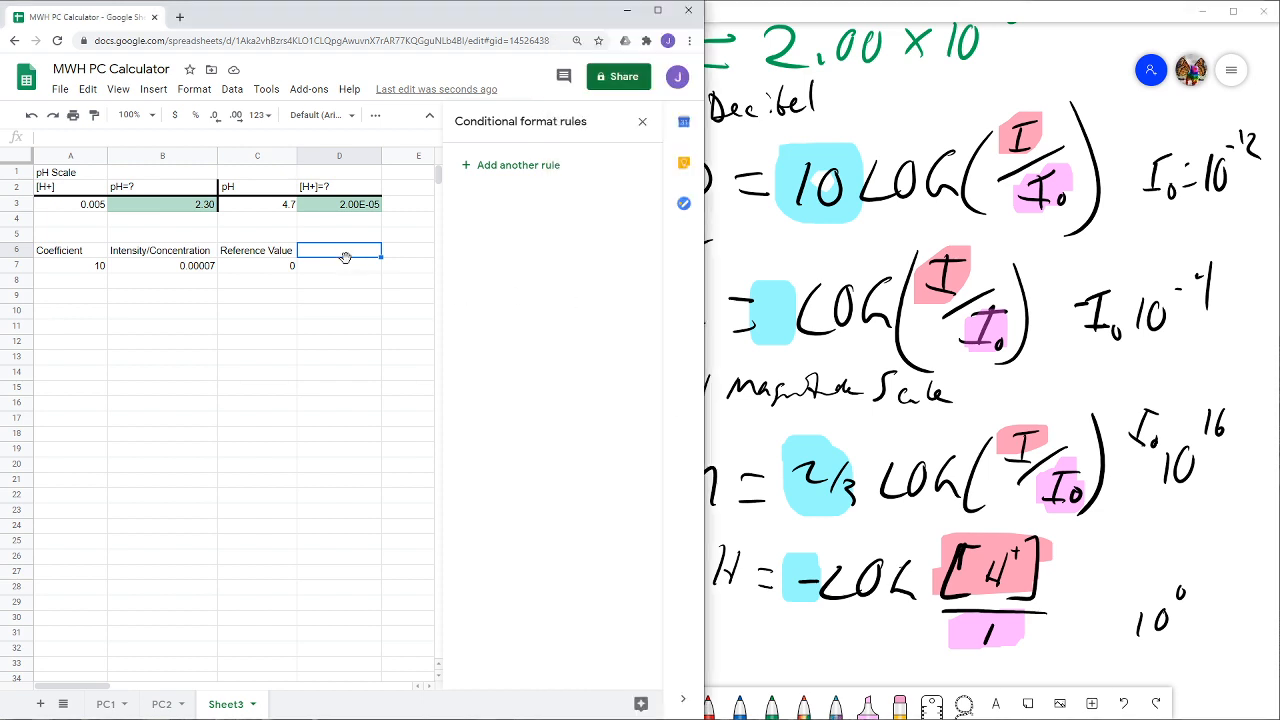
{"action": "type", "text": "Answer"}
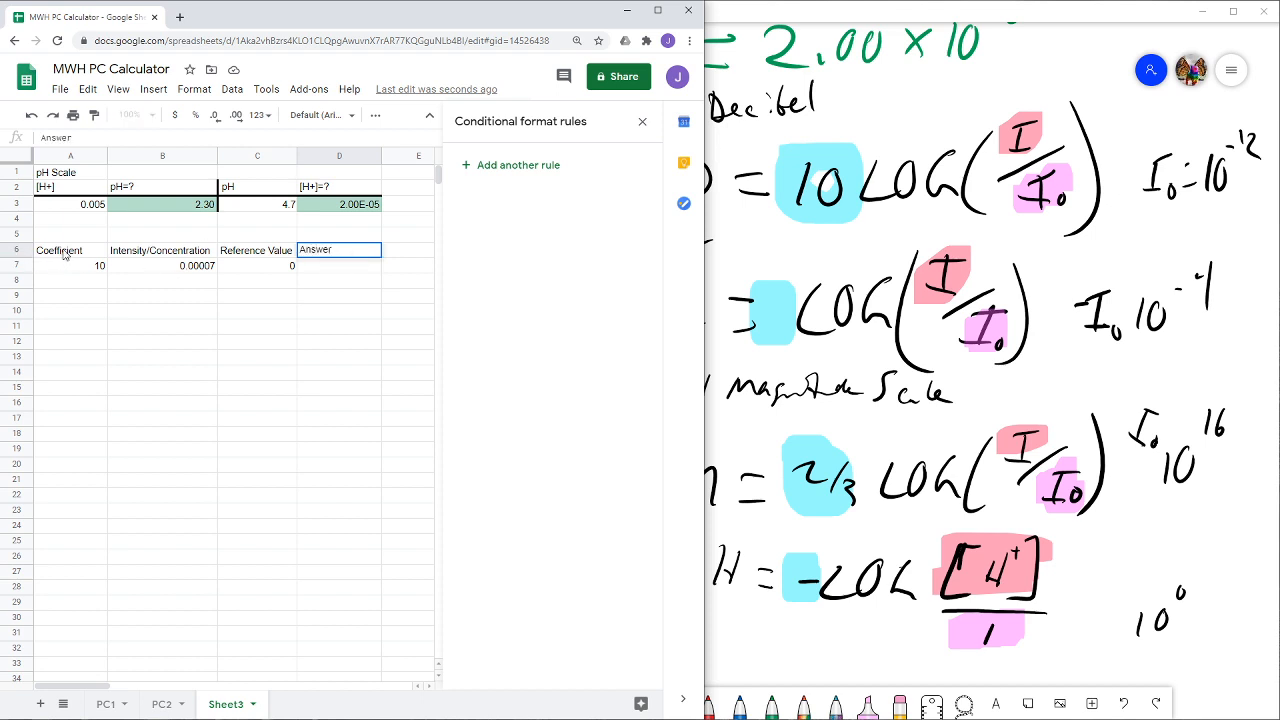
- Apply a bottom border beneath the header cells A6:D6
{"action": "left_click_drag", "start_coordinate": [62, 258], "coordinate": [314, 252]}
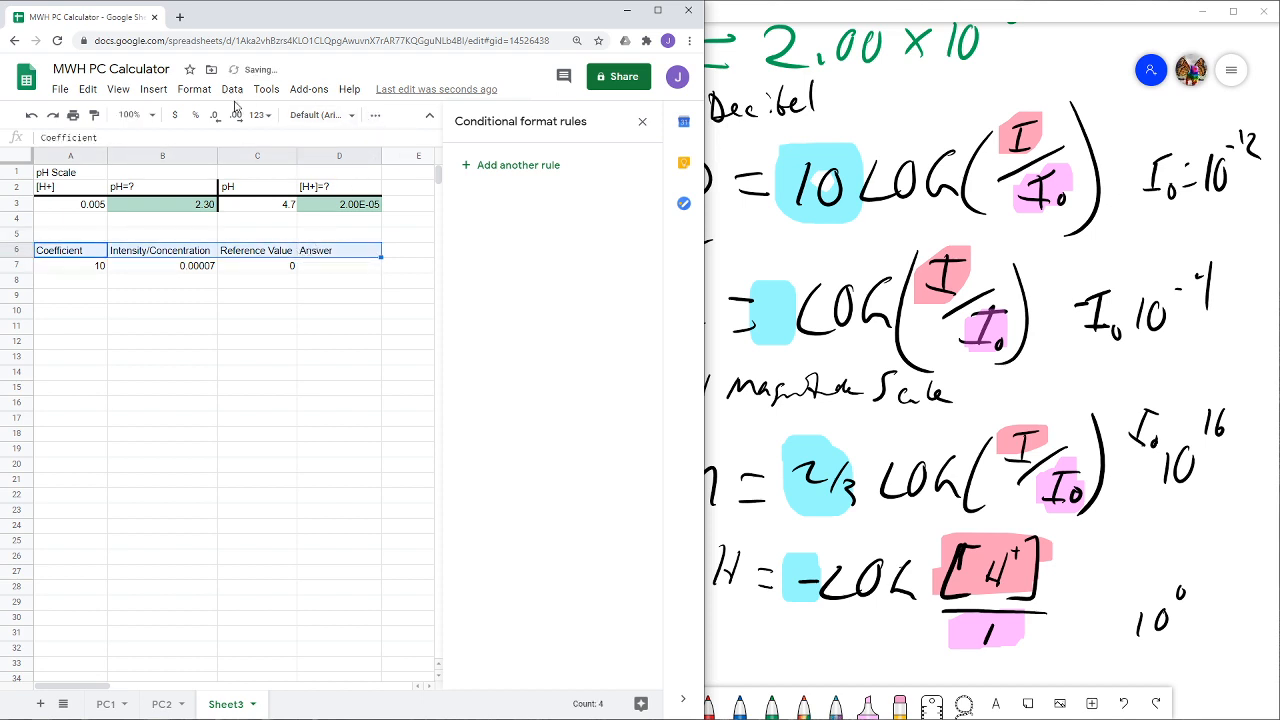
{"action": "left_click", "coordinate": [375, 115]}
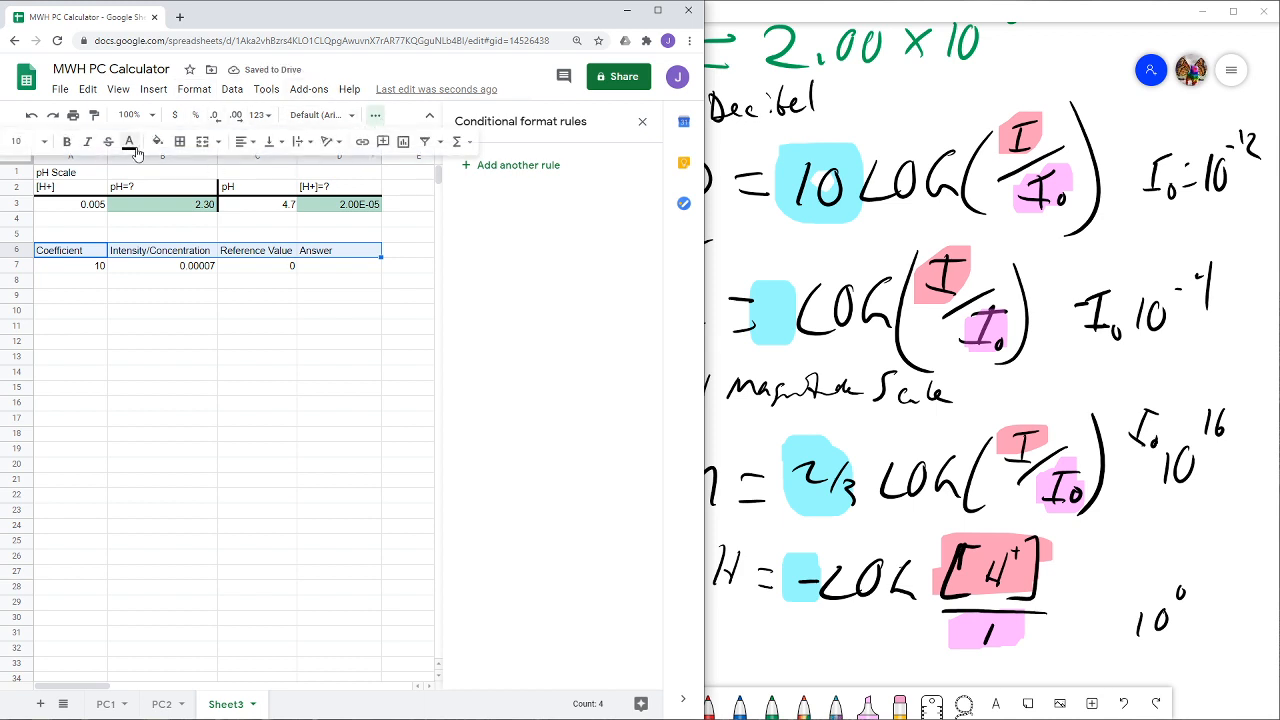
{"action": "left_click", "coordinate": [178, 143]}
{"action": "left_click", "coordinate": [244, 198]}
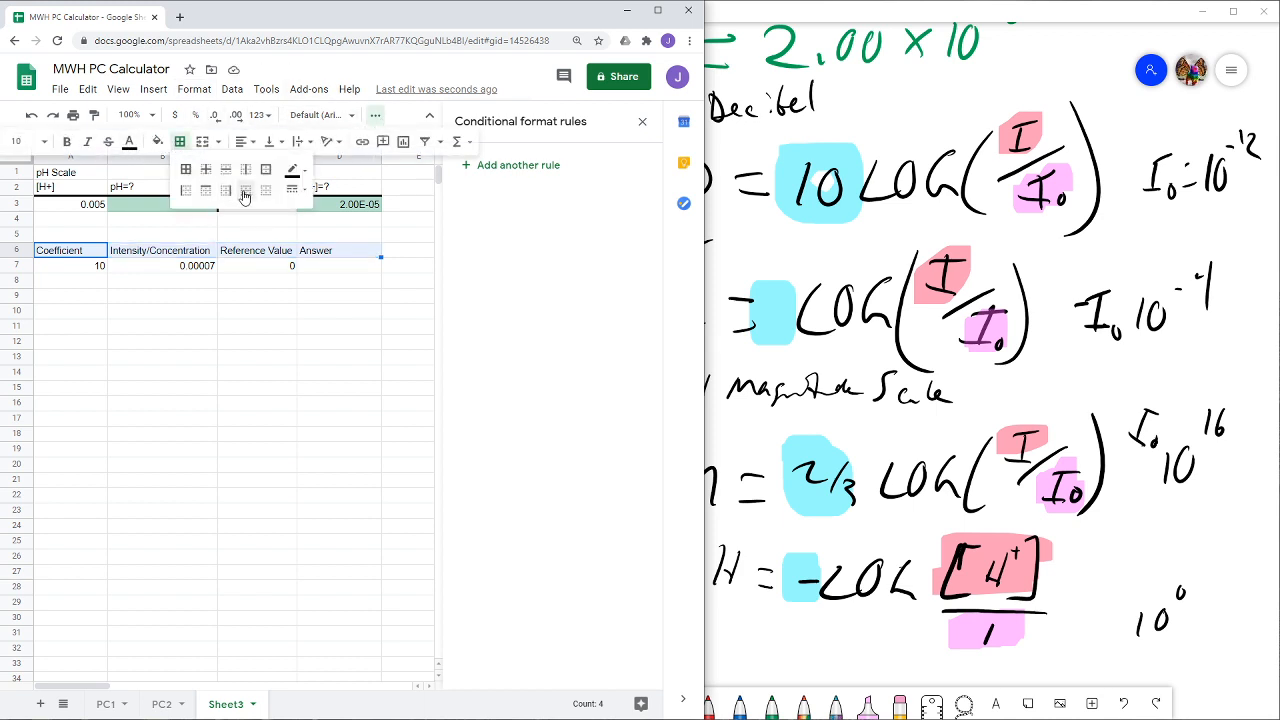
- Apply a left border to D6:D7 to separate the Answer column from the reference values
{"action": "left_click", "coordinate": [256, 268]}
{"action": "left_click_drag", "start_coordinate": [337, 252], "coordinate": [338, 277]}
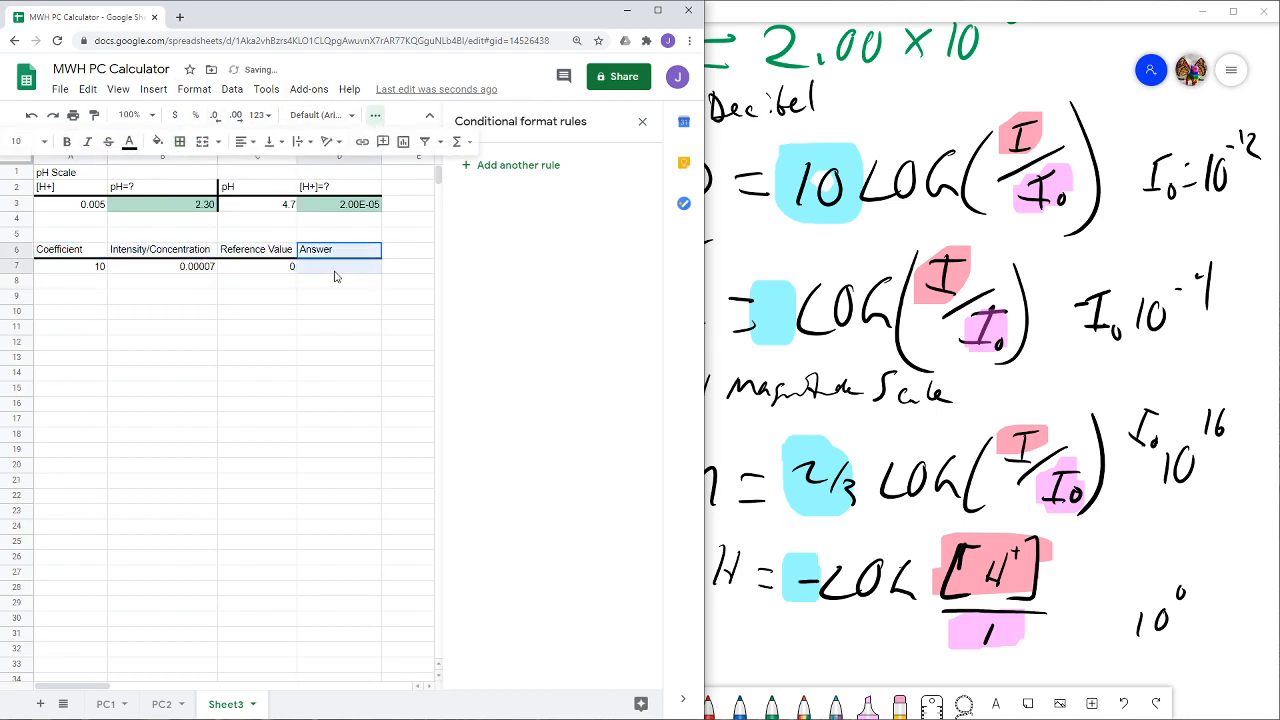
{"action": "left_click", "coordinate": [180, 143]}
{"action": "left_click", "coordinate": [185, 190]}
{"action": "left_click", "coordinate": [292, 300]}
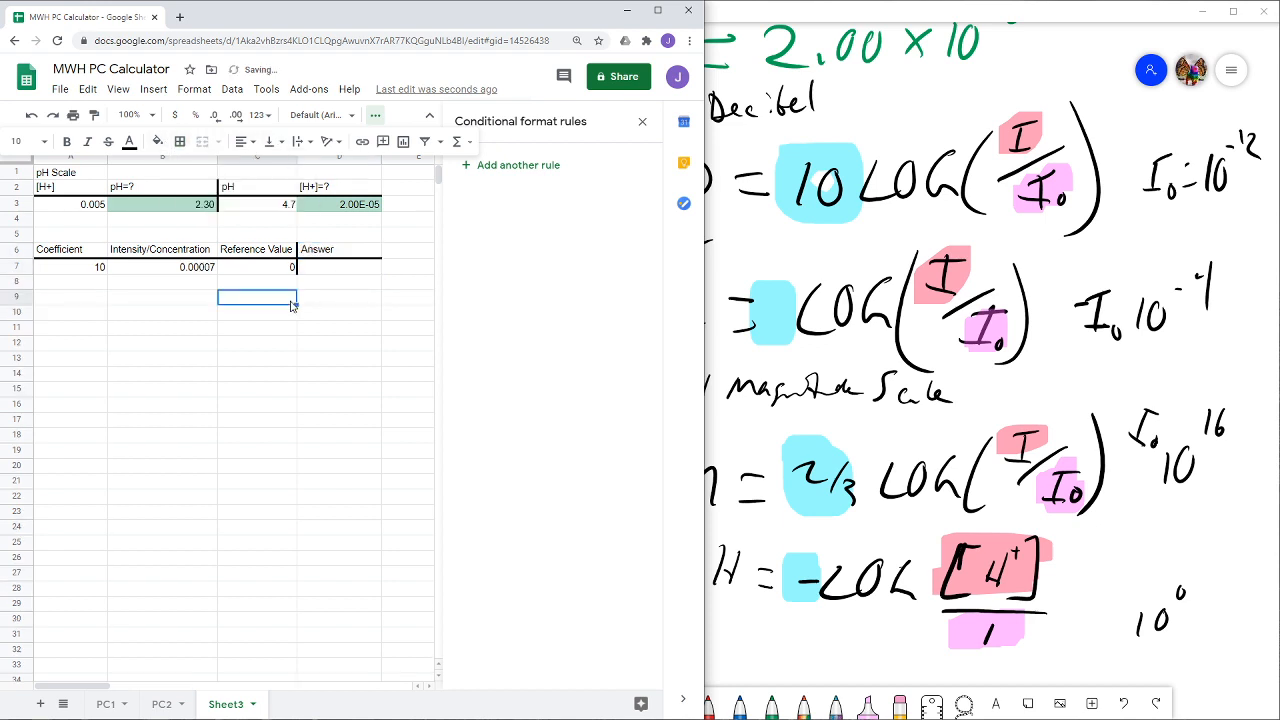
- Narrow the spreadsheet window to uncover the whiteboard formulas and close the conditional format rules
{"action": "left_click", "coordinate": [350, 270]}
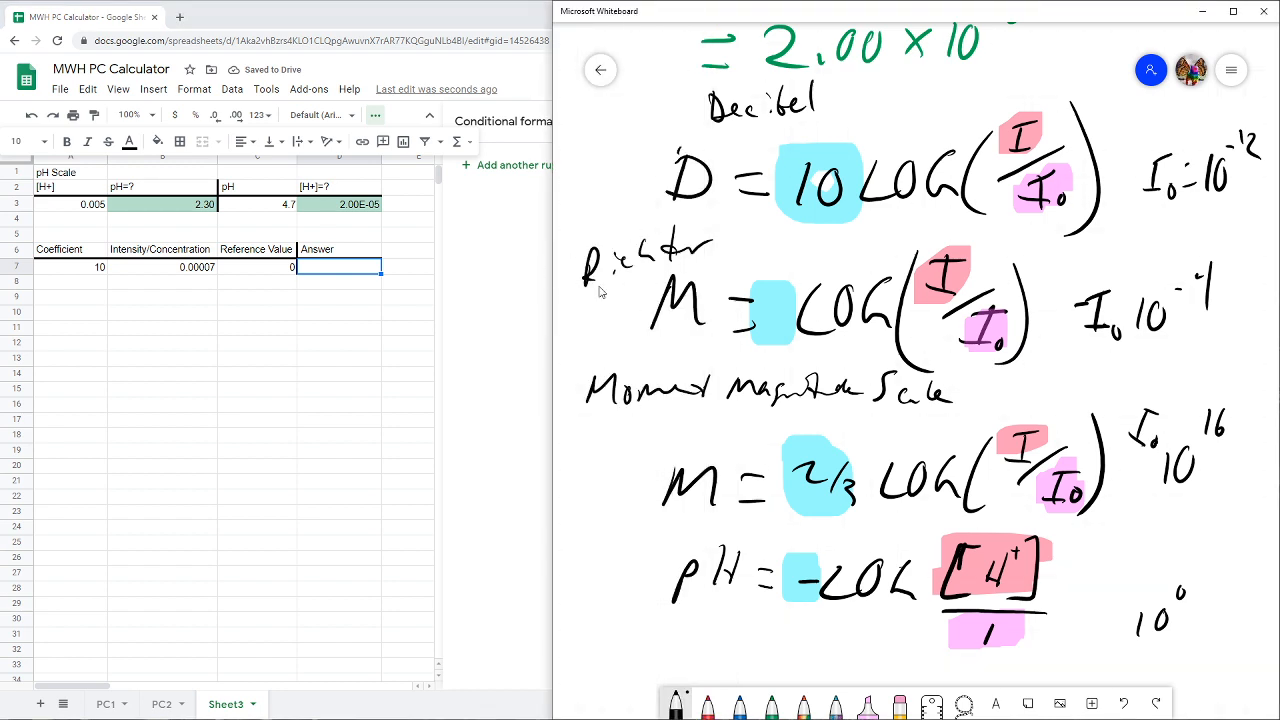
{"action": "left_click", "coordinate": [676, 248]}
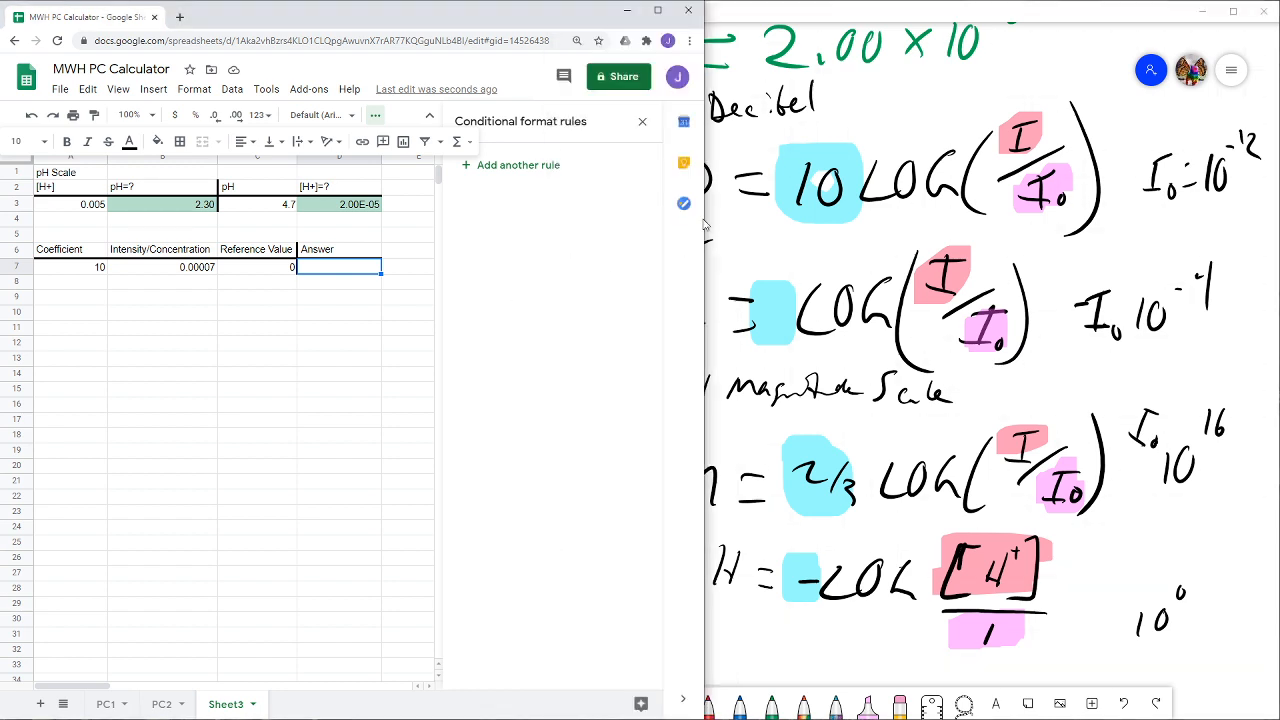
{"action": "left_click_drag", "start_coordinate": [705, 224], "coordinate": [548, 217]}
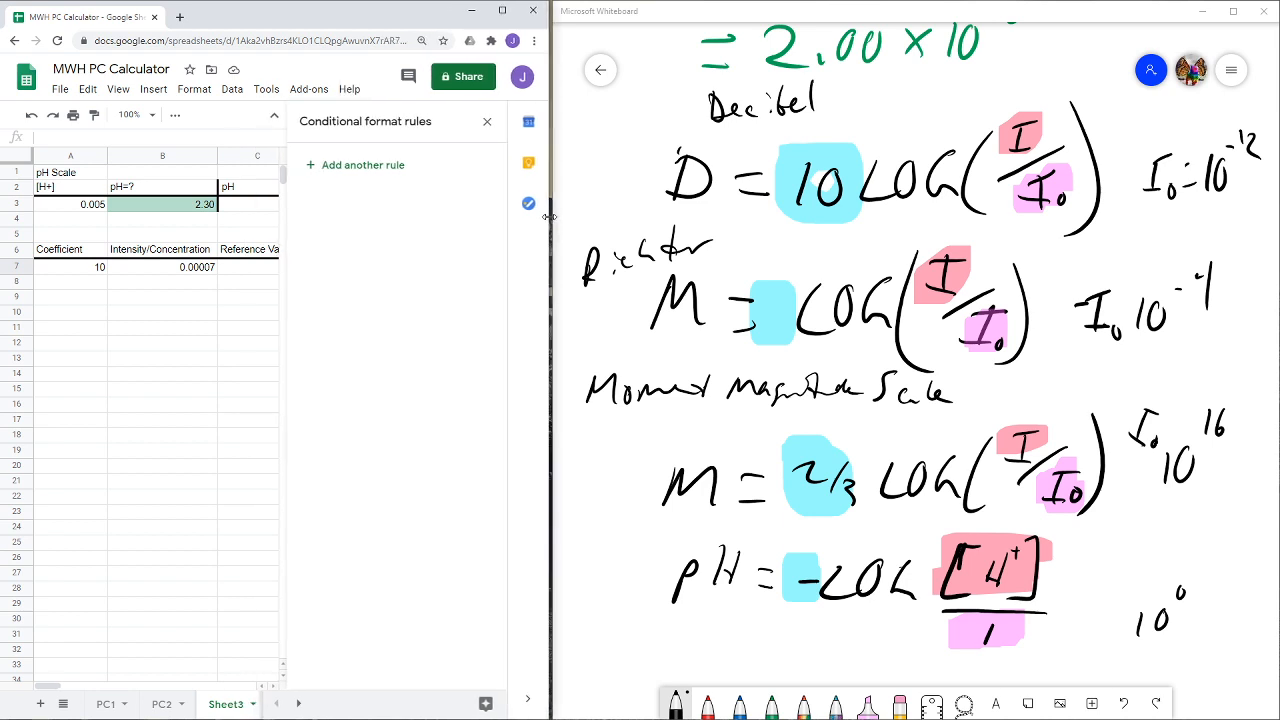
{"action": "left_click", "coordinate": [484, 121]}
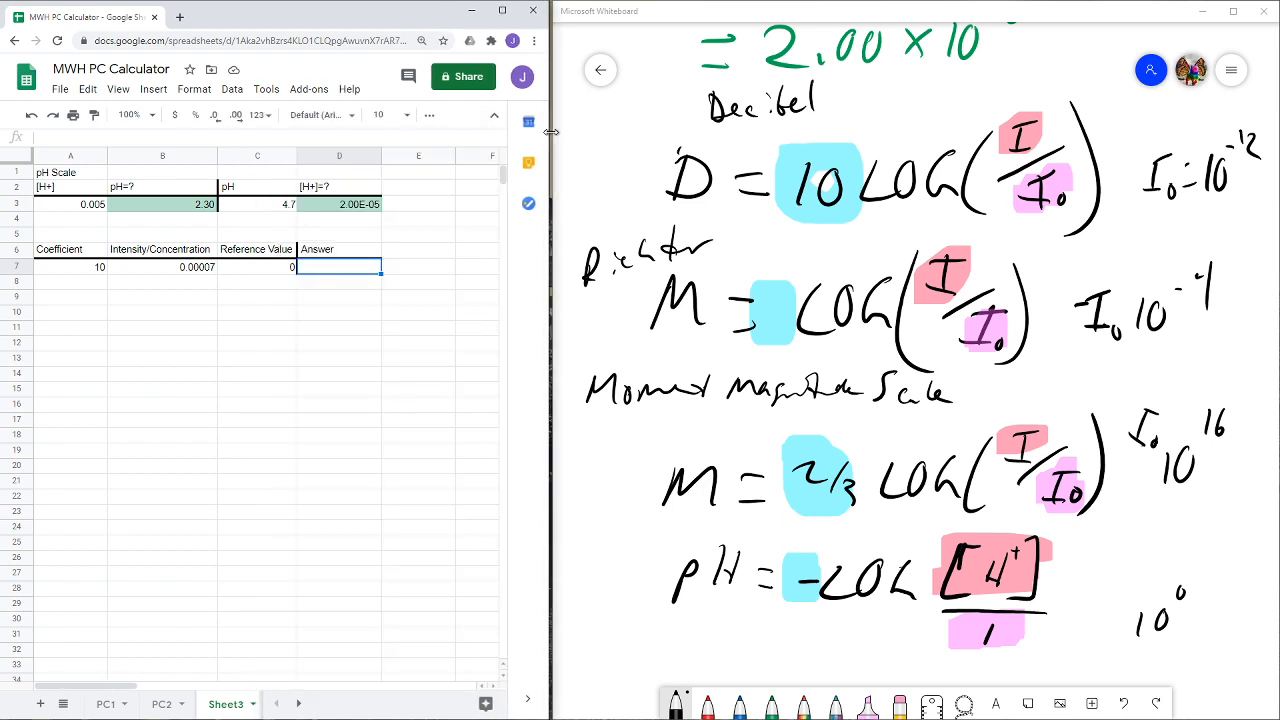
{"action": "left_click_drag", "start_coordinate": [550, 132], "coordinate": [553, 132]}
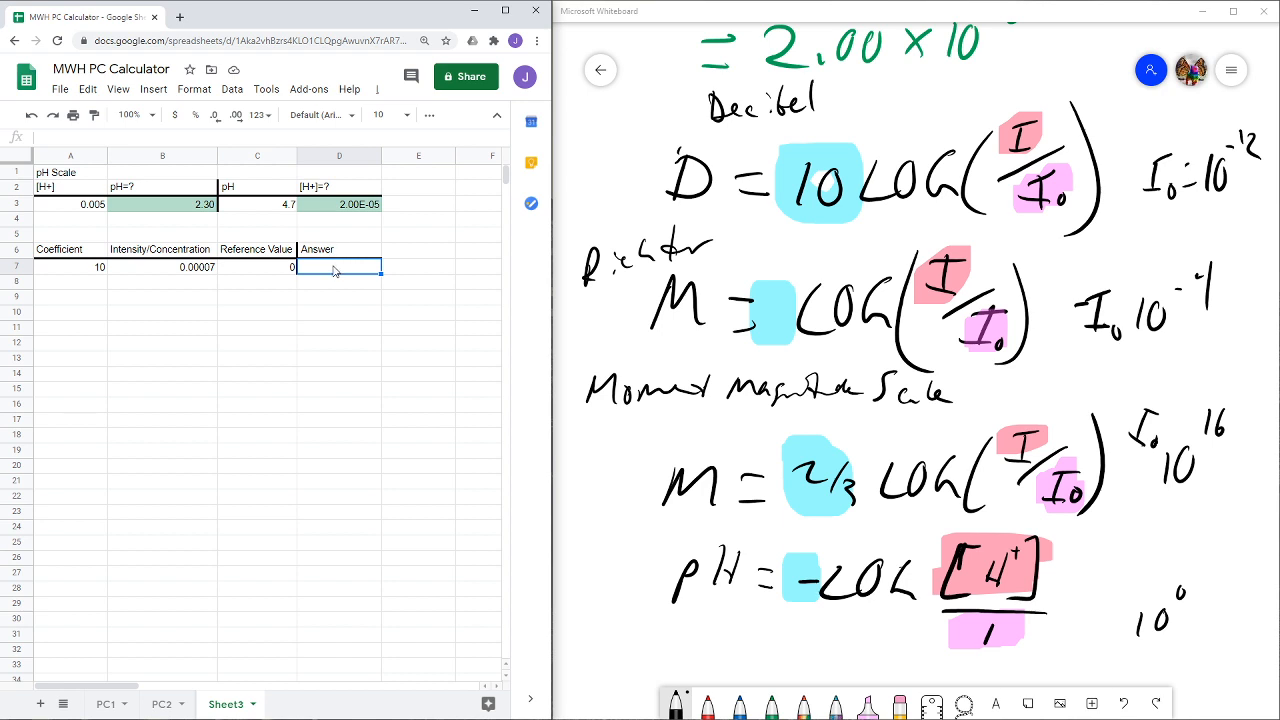
- Begin a formula in D7, switch to Microsoft Whiteboard and handwrite "Answer = coefficient · LOG" below the pH formula
{"action": "type", "text": "="}
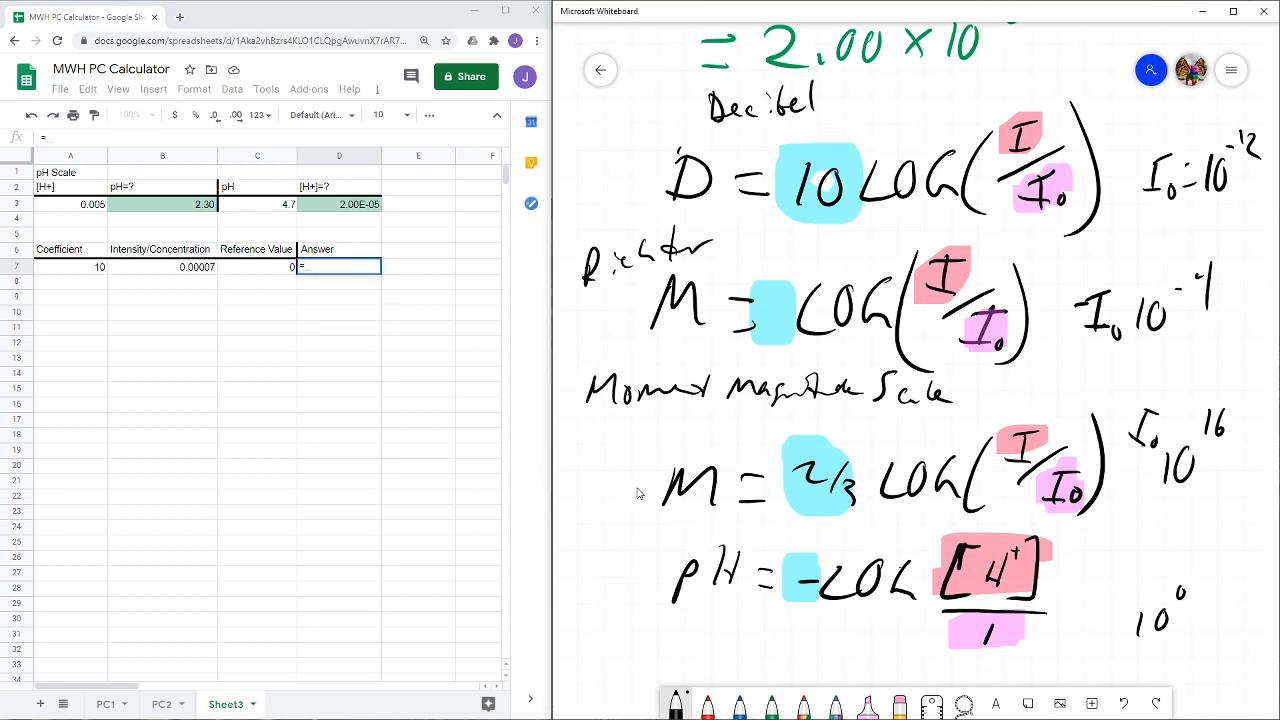
{"action": "scroll", "coordinate": [605, 500], "scroll_direction": "down", "scroll_amount": 3}
{"action": "scroll", "coordinate": [598, 380], "scroll_direction": "down", "scroll_amount": 2}
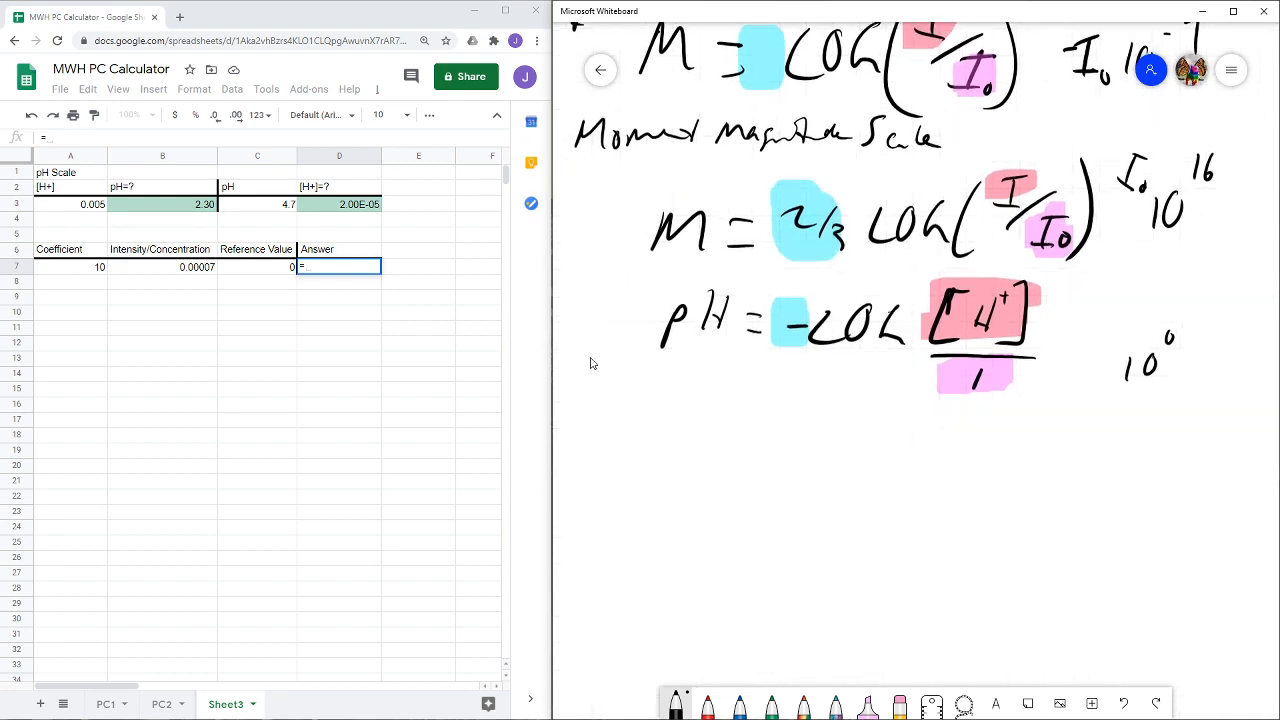
{"action": "mouse_move", "coordinate": [668, 515]}
{"action": "left_mouse_down"}
{"action": "mouse_move", "coordinate": [686, 533]}
{"action": "mouse_move", "coordinate": [826, 494]}
{"action": "mouse_move", "coordinate": [882, 507]}
{"action": "left_mouse_up"}
{"action": "mouse_move", "coordinate": [858, 521]}
{"action": "left_mouse_down"}
{"action": "mouse_move", "coordinate": [932, 520]}
{"action": "mouse_move", "coordinate": [948, 502]}
{"action": "mouse_move", "coordinate": [974, 512]}
{"action": "left_mouse_up"}
{"action": "left_click_drag", "start_coordinate": [1000, 476], "coordinate": [984, 524]}
{"action": "mouse_move", "coordinate": [1008, 480]}
{"action": "left_mouse_down"}
{"action": "mouse_move", "coordinate": [1000, 526]}
{"action": "mouse_move", "coordinate": [1068, 504]}
{"action": "left_mouse_up"}
{"action": "left_click_drag", "start_coordinate": [1078, 456], "coordinate": [1076, 508]}
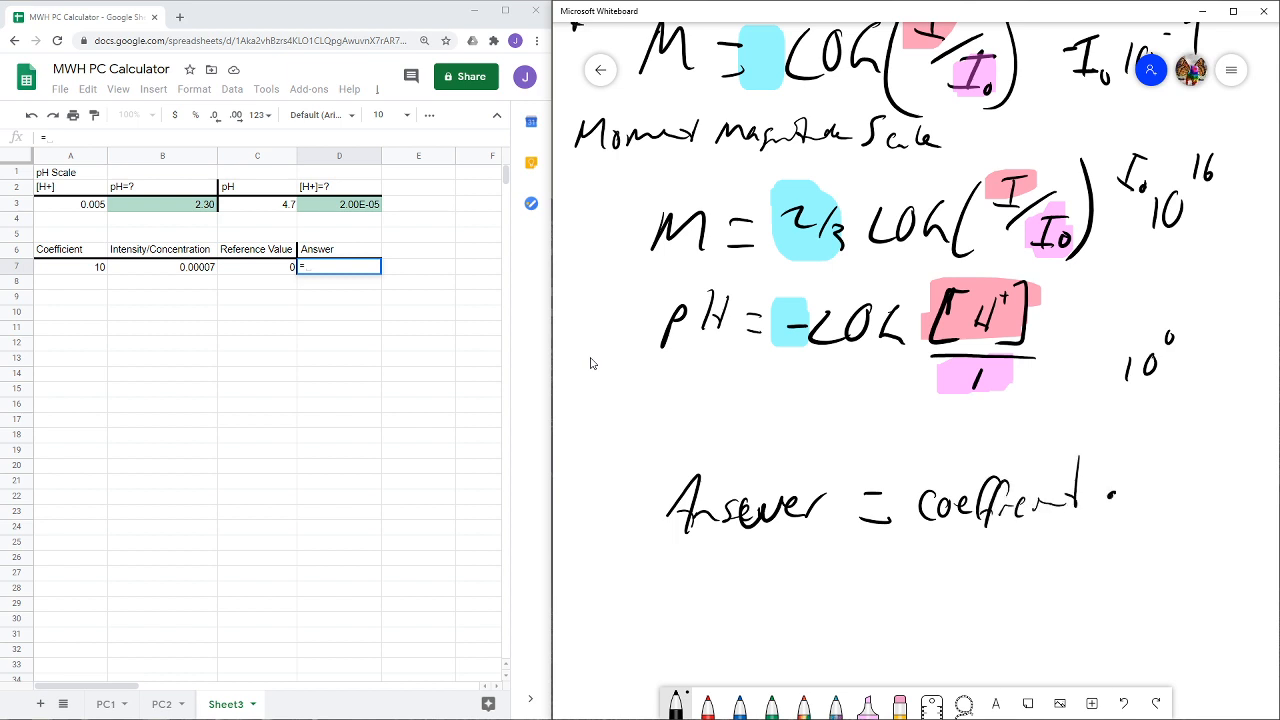
{"action": "mouse_move", "coordinate": [1128, 470]}
{"action": "left_mouse_down"}
{"action": "mouse_move", "coordinate": [1138, 506]}
{"action": "mouse_move", "coordinate": [1148, 482]}
{"action": "mouse_move", "coordinate": [1172, 500]}
{"action": "left_mouse_up"}
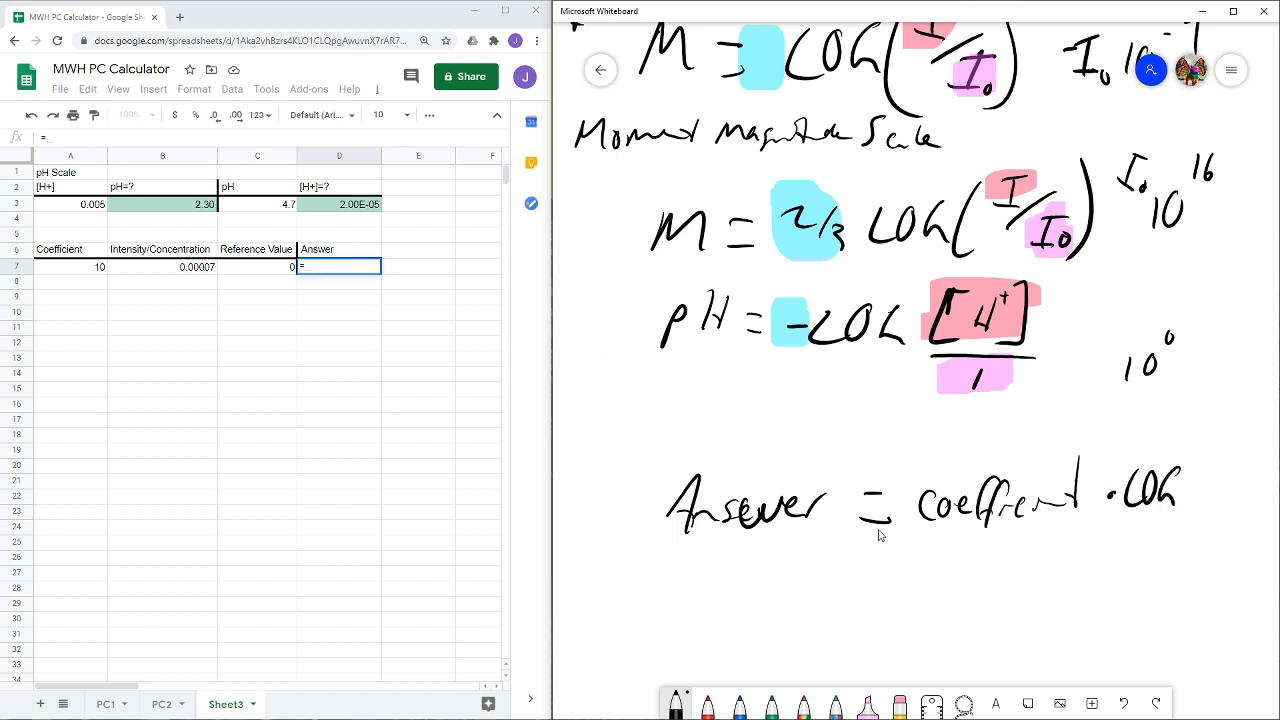
- Complete the handwritten answer formula with the fraction Intensity over reference enclosed in parentheses after LOG
{"action": "left_click_drag", "start_coordinate": [883, 570], "coordinate": [1272, 422]}
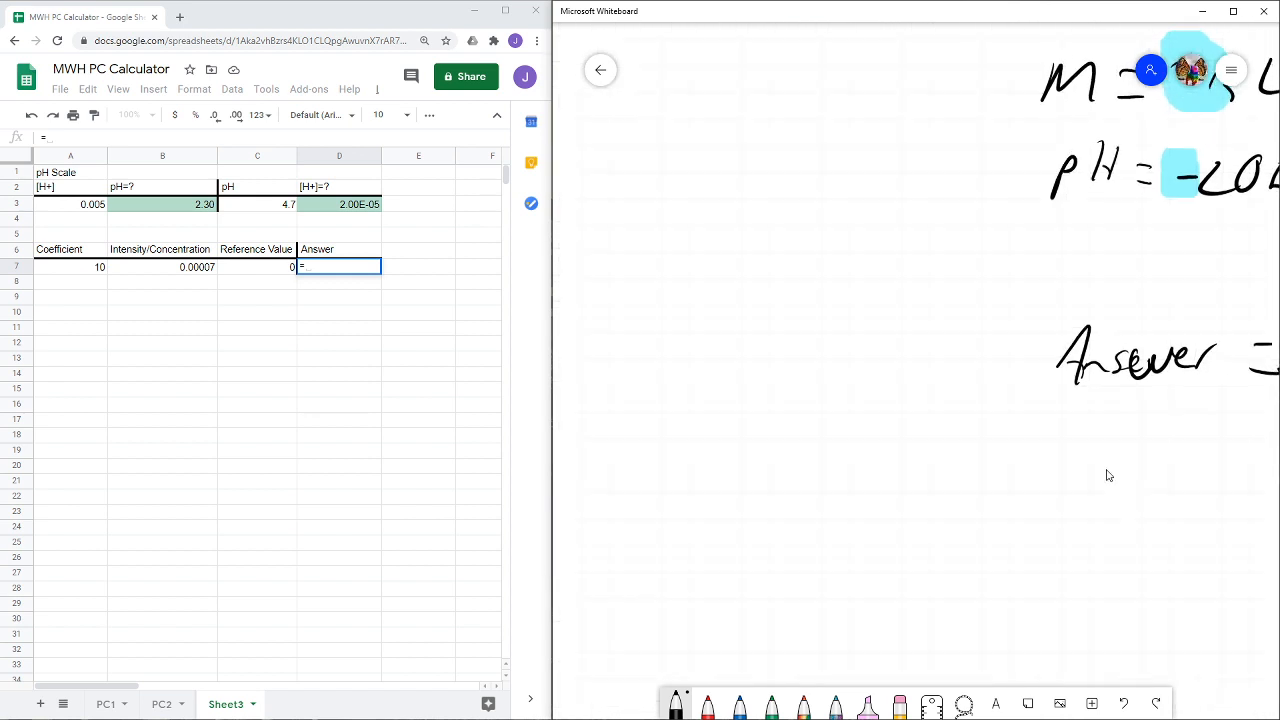
{"action": "left_click_drag", "start_coordinate": [1108, 476], "coordinate": [594, 486]}
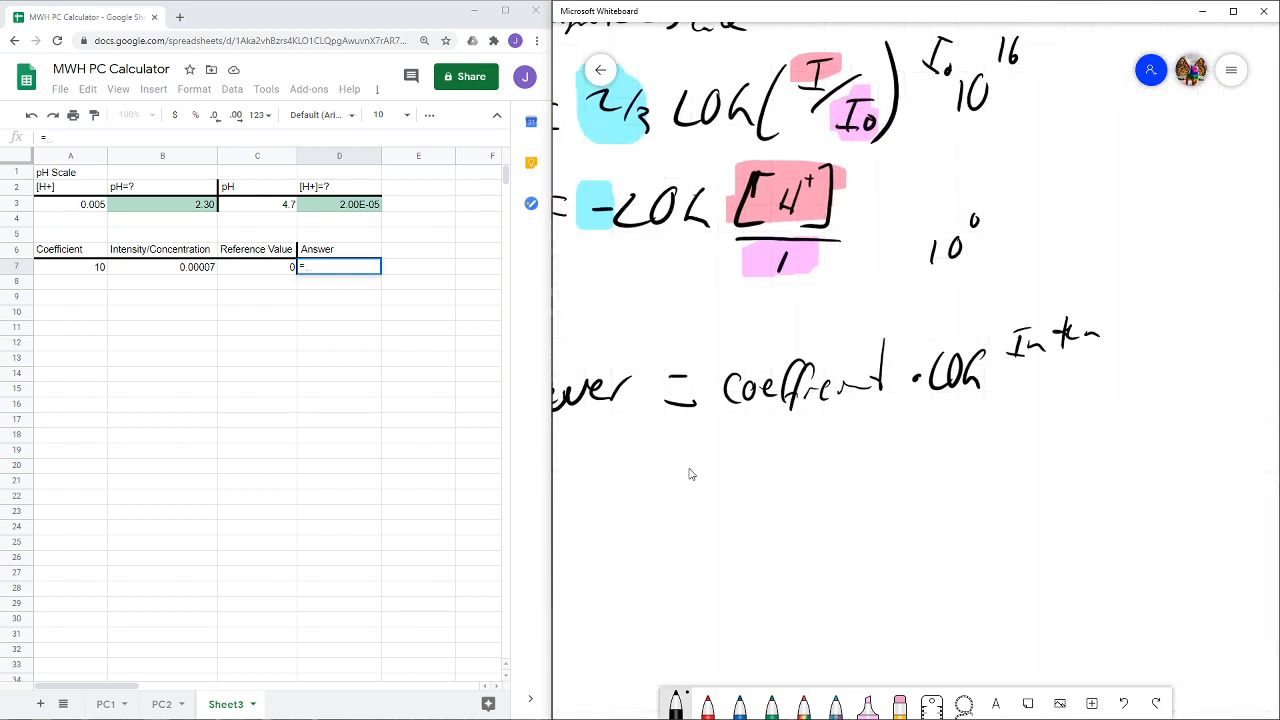
{"action": "left_click_drag", "start_coordinate": [1137, 298], "coordinate": [1136, 321]}
{"action": "mouse_move", "coordinate": [1148, 310]}
{"action": "left_mouse_down"}
{"action": "mouse_move", "coordinate": [1153, 327]}
{"action": "mouse_move", "coordinate": [1016, 366]}
{"action": "left_mouse_up"}
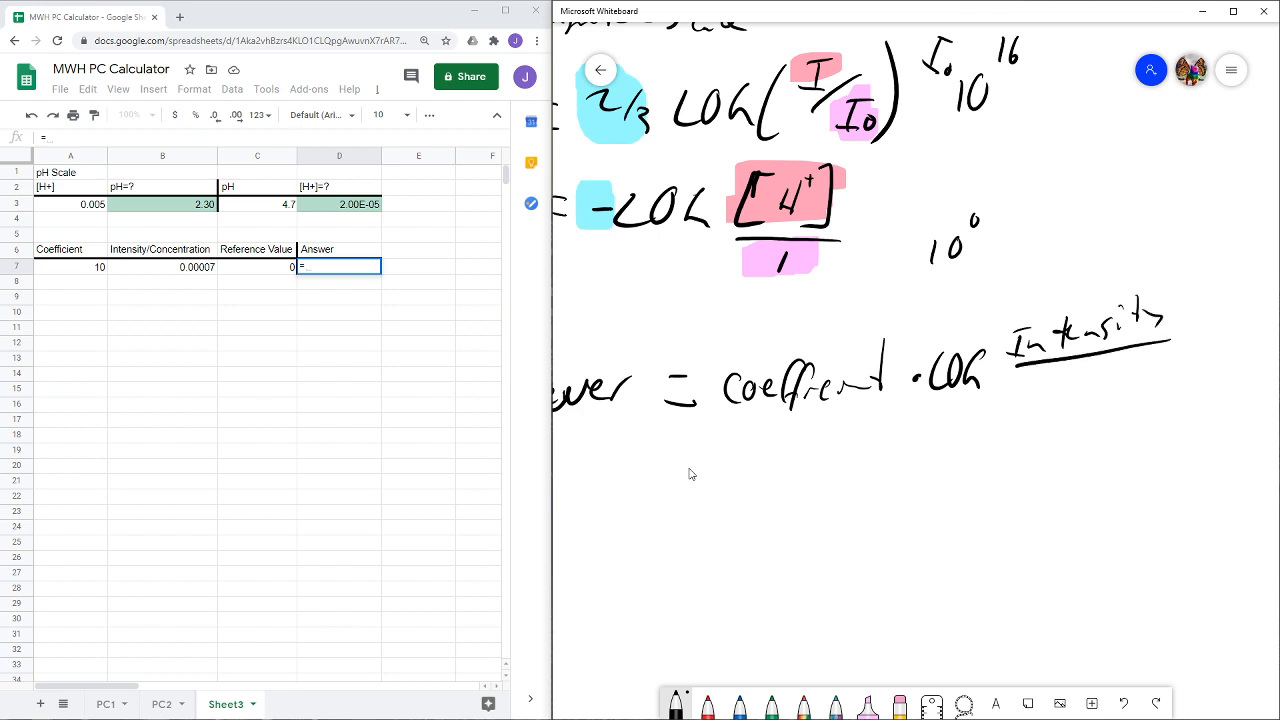
{"action": "mouse_move", "coordinate": [1104, 359]}
{"action": "left_mouse_down"}
{"action": "mouse_move", "coordinate": [1093, 397]}
{"action": "mouse_move", "coordinate": [1125, 382]}
{"action": "left_mouse_up"}
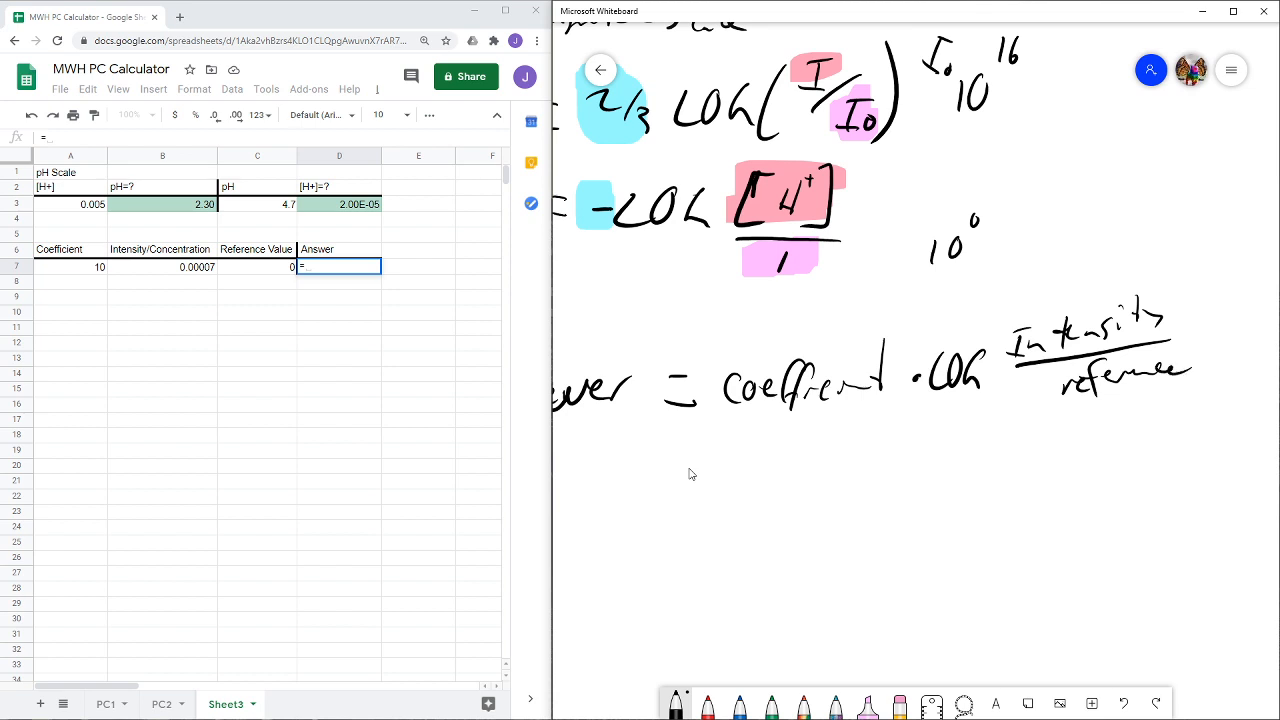
{"action": "left_click_drag", "start_coordinate": [1197, 268], "coordinate": [1166, 394]}
{"action": "left_click_drag", "start_coordinate": [1028, 302], "coordinate": [1029, 416]}
- Highlight the terms of the handwritten answer formula: reference in pink-purple, Intensity in light red and coefficient in light blue
{"action": "scroll", "coordinate": [800, 585], "scroll_direction": "up", "scroll_amount": 1}
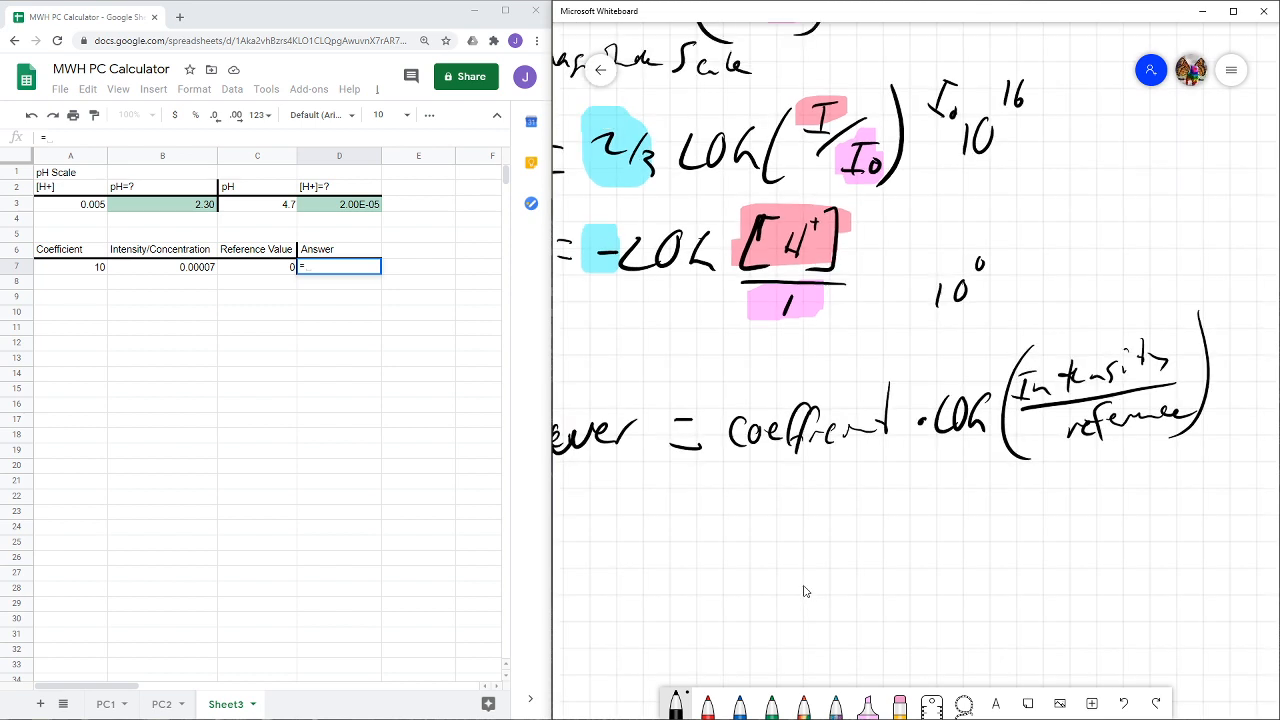
{"action": "scroll", "coordinate": [803, 591], "scroll_direction": "up", "scroll_amount": 2}
{"action": "scroll", "coordinate": [803, 591], "scroll_direction": "left", "scroll_amount": 1}
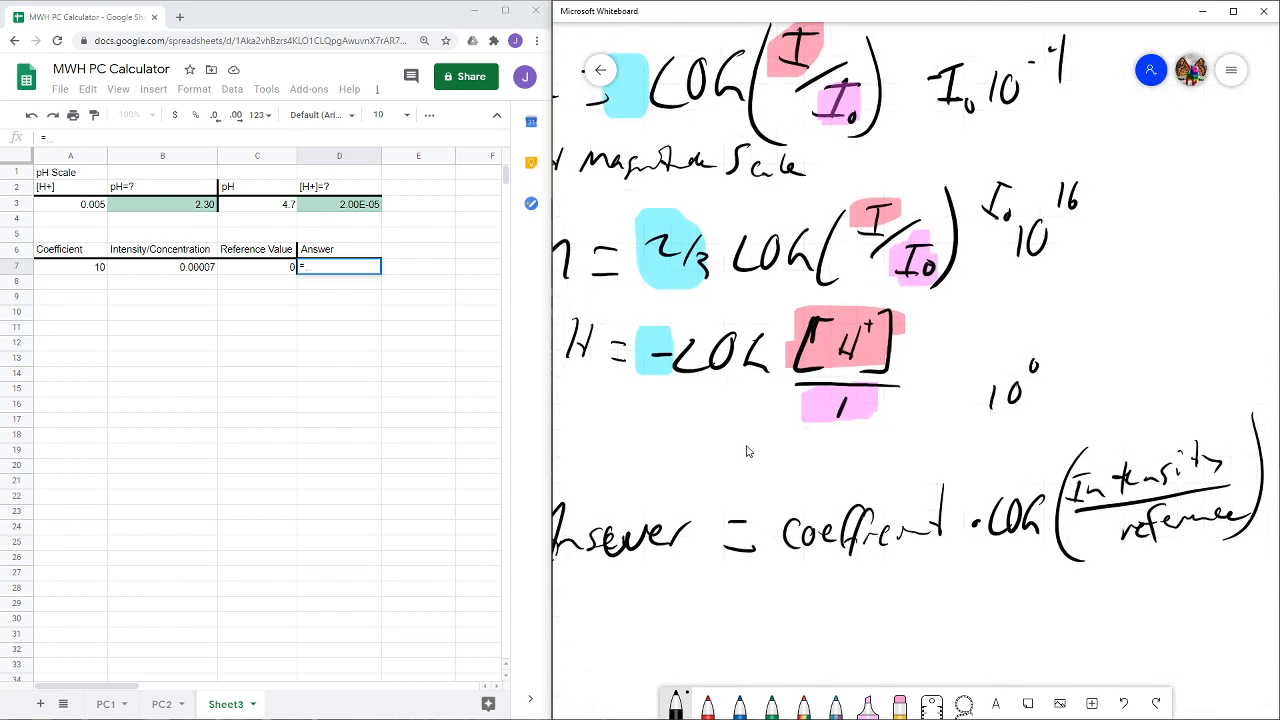
{"action": "left_click", "coordinate": [868, 700]}
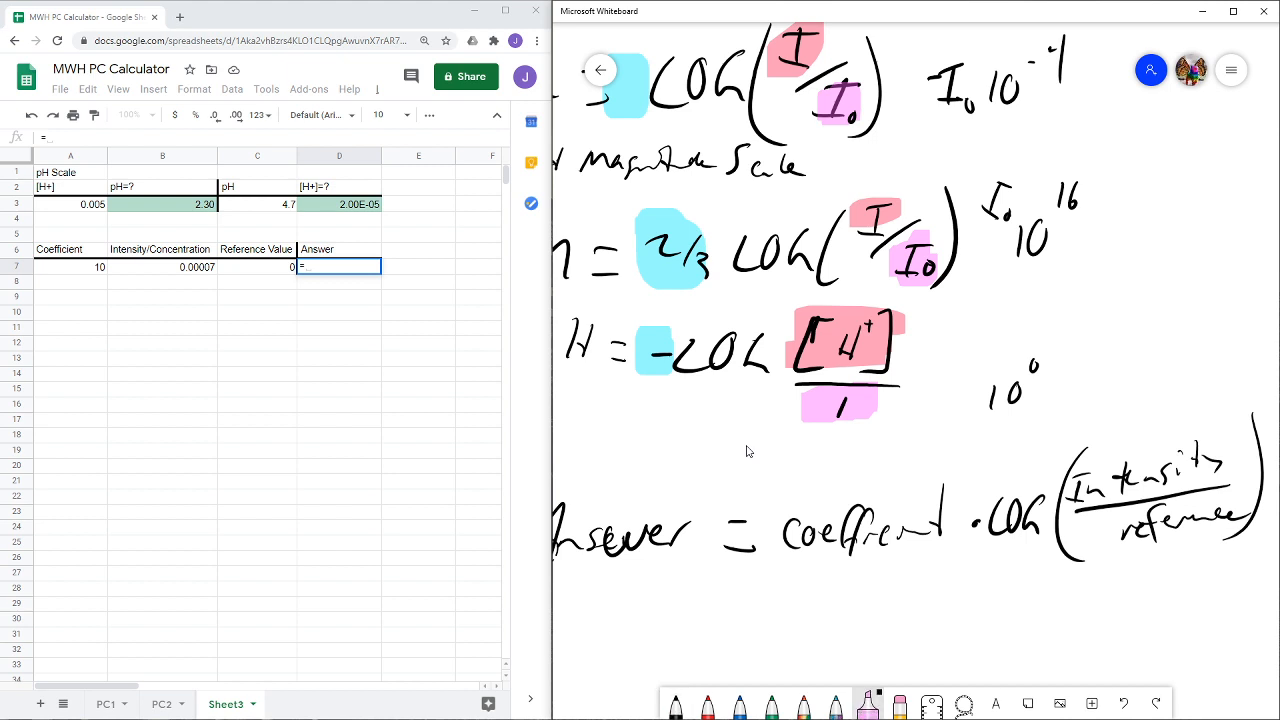
{"action": "left_click_drag", "start_coordinate": [1238, 516], "coordinate": [1104, 526]}
{"action": "left_click", "coordinate": [868, 700]}
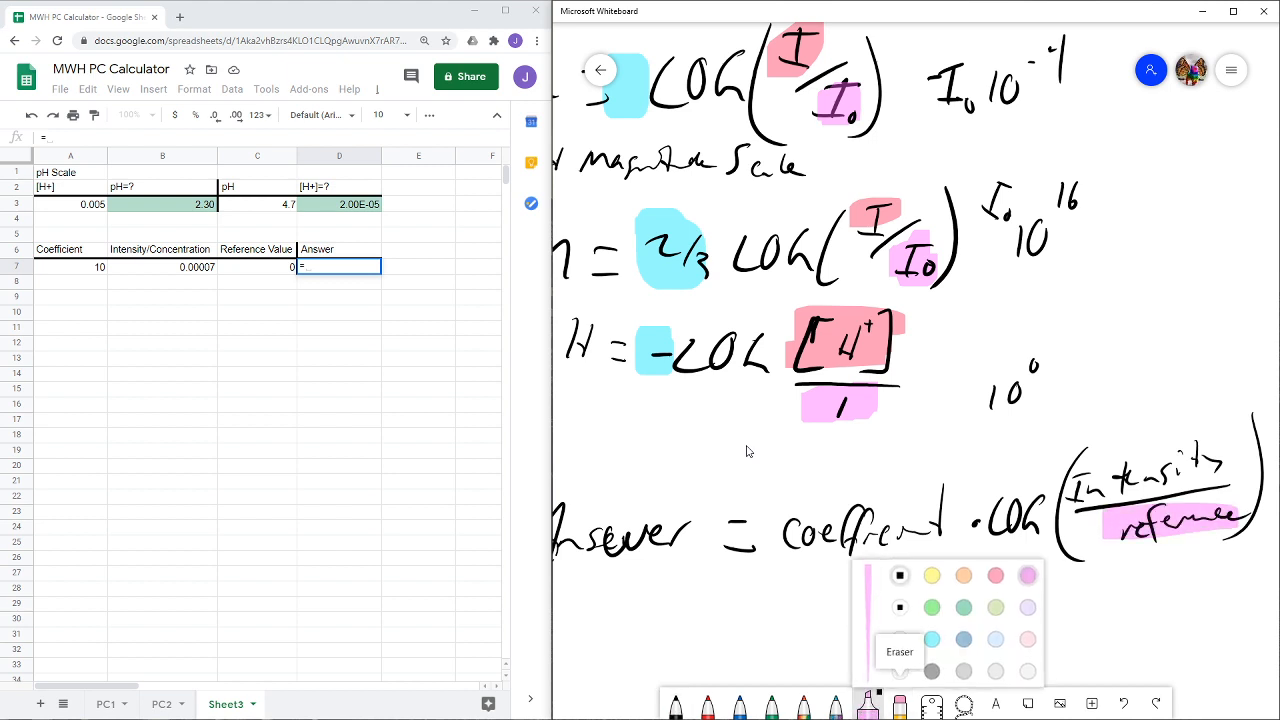
{"action": "left_click", "coordinate": [996, 575]}
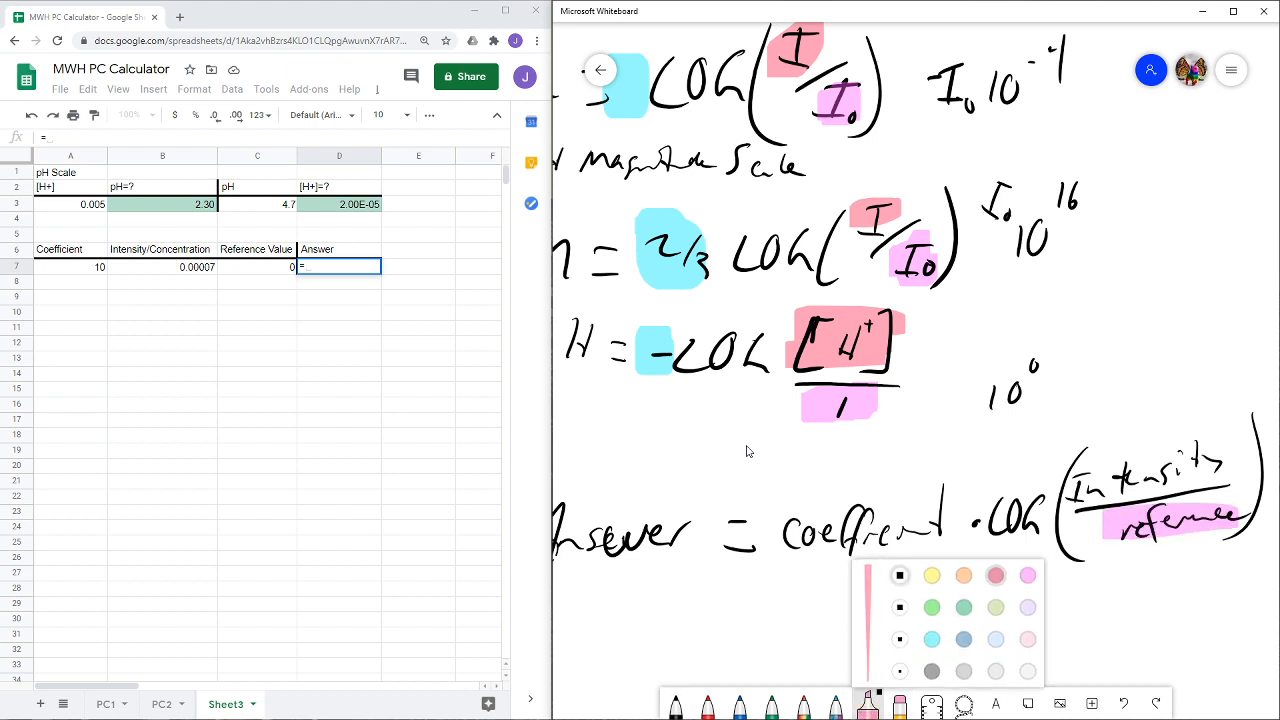
{"action": "left_click_drag", "start_coordinate": [1062, 466], "coordinate": [1226, 460]}
{"action": "left_click", "coordinate": [868, 700]}
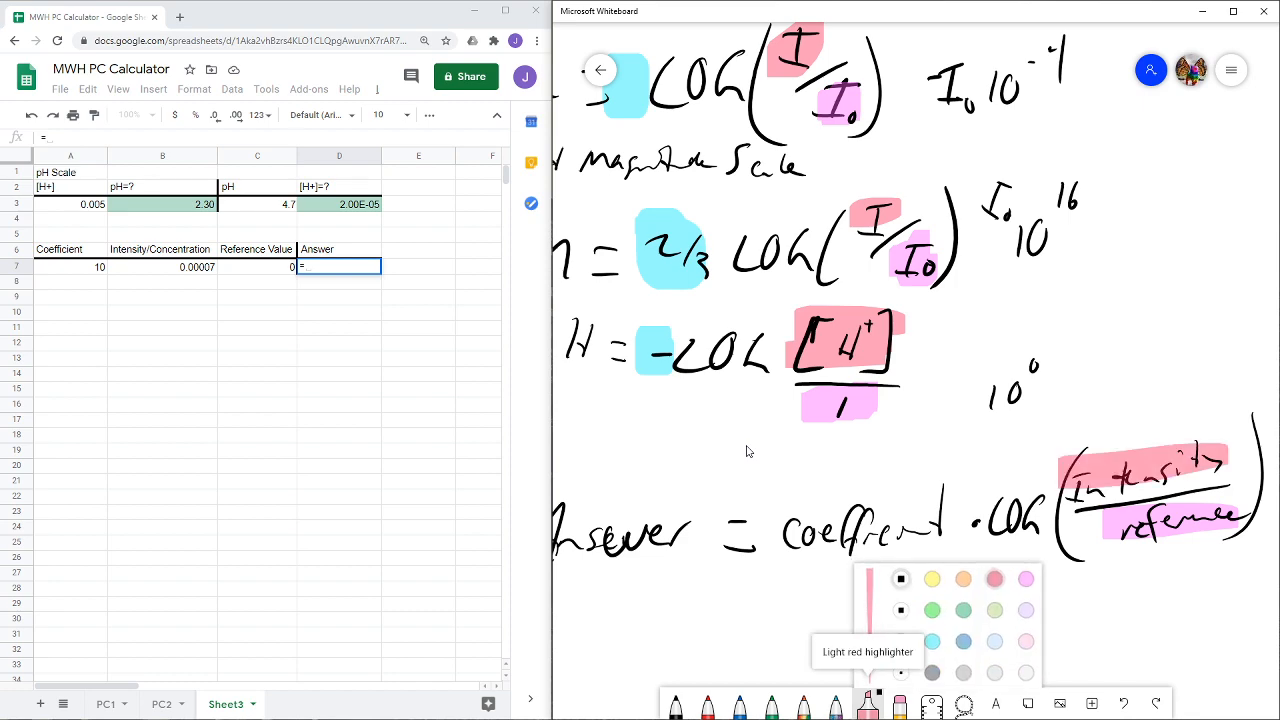
{"action": "left_click", "coordinate": [931, 639]}
{"action": "left_click_drag", "start_coordinate": [950, 518], "coordinate": [790, 526]}
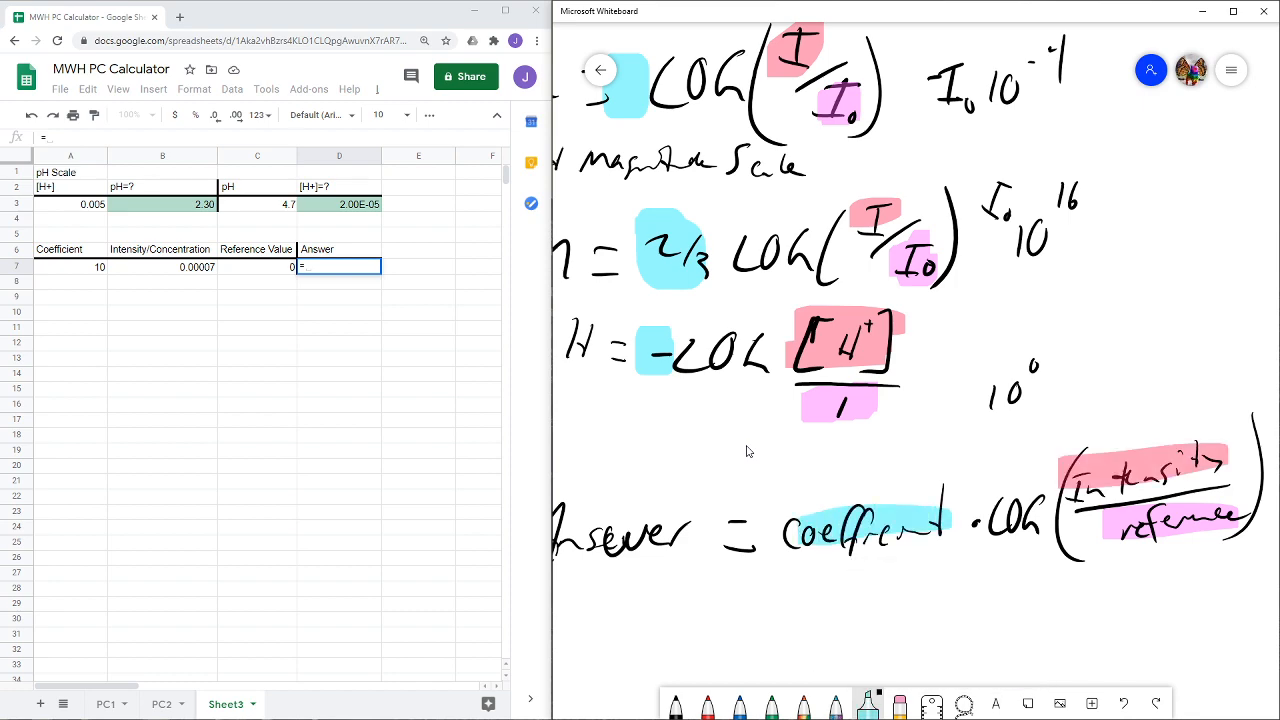
- Switch back to Google Sheets and complete the answer formula in D7 as =A7*log(B7/C7)
{"action": "scroll", "coordinate": [667, 430], "scroll_direction": "up", "scroll_amount": 3}
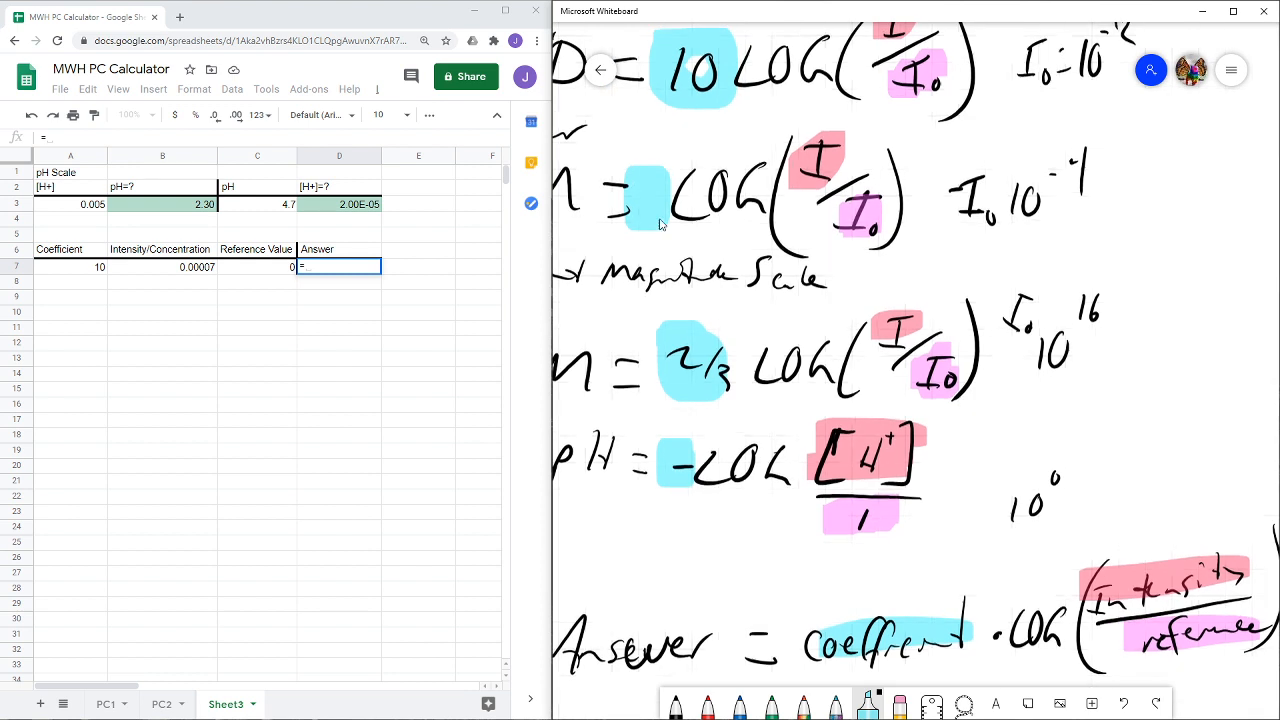
{"action": "left_click", "coordinate": [324, 267]}
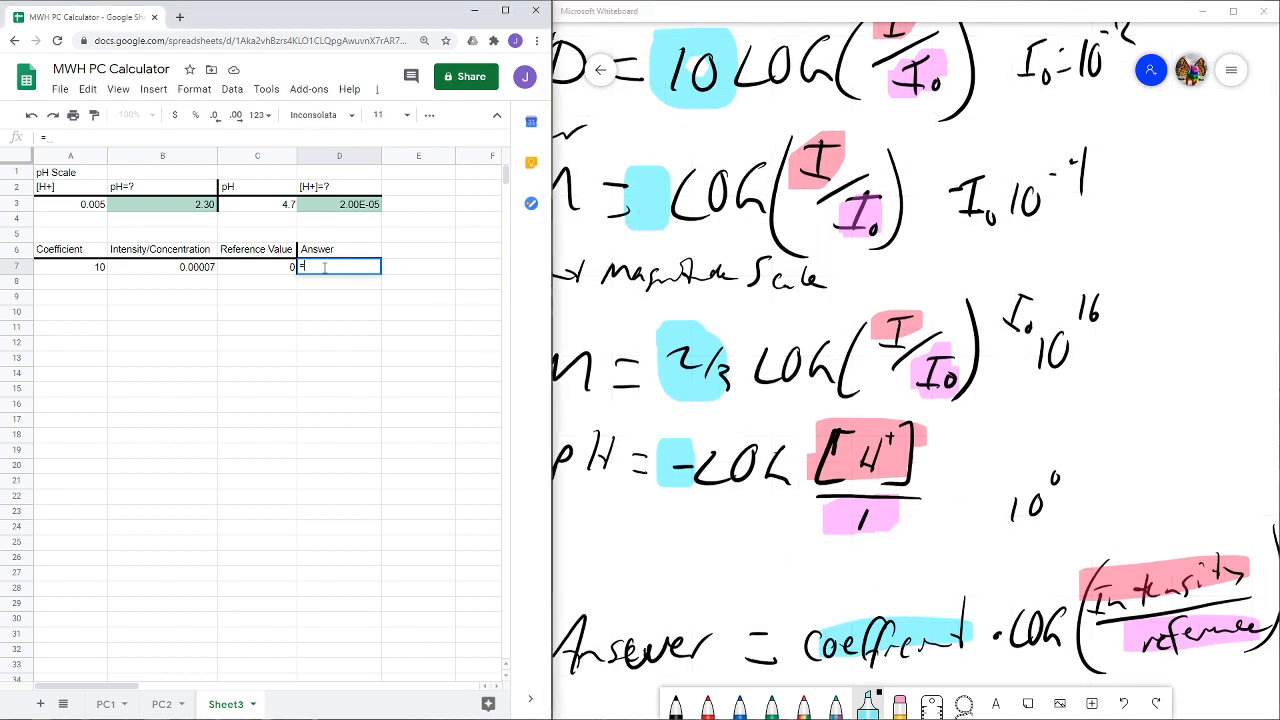
{"action": "left_click", "coordinate": [88, 271]}
{"action": "type", "text": "*"}
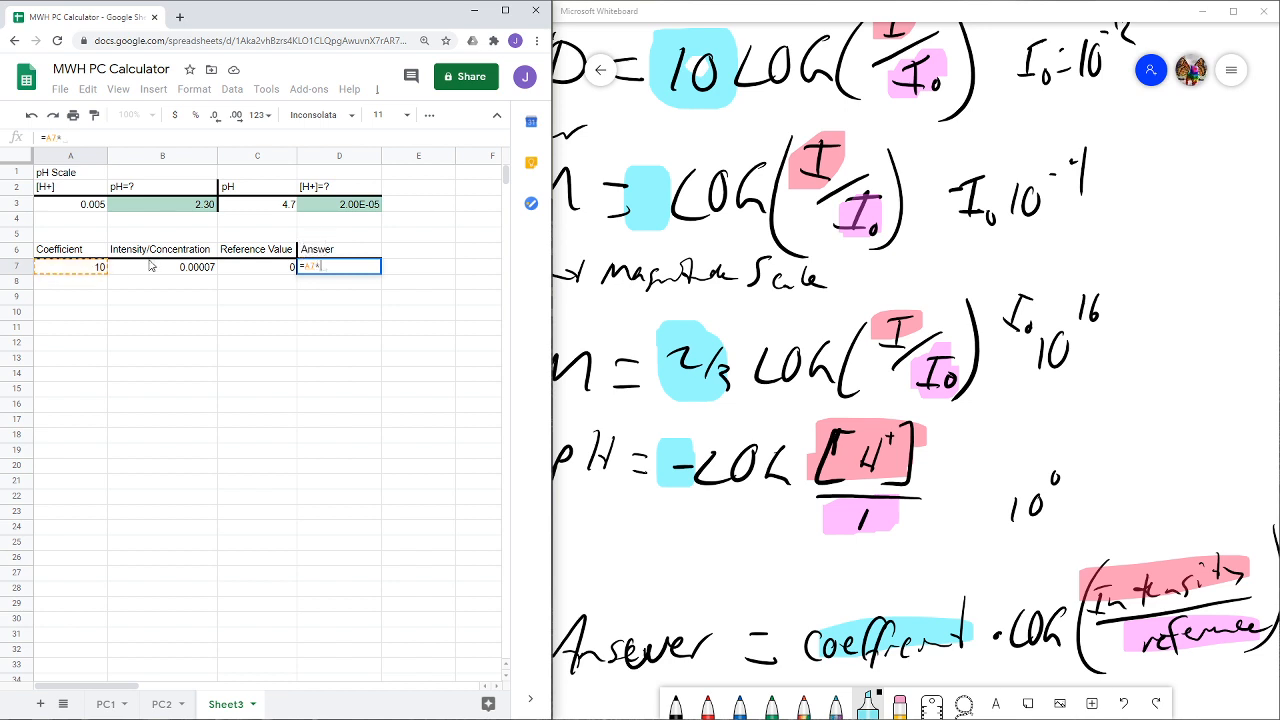
{"action": "type", "text": "log"}
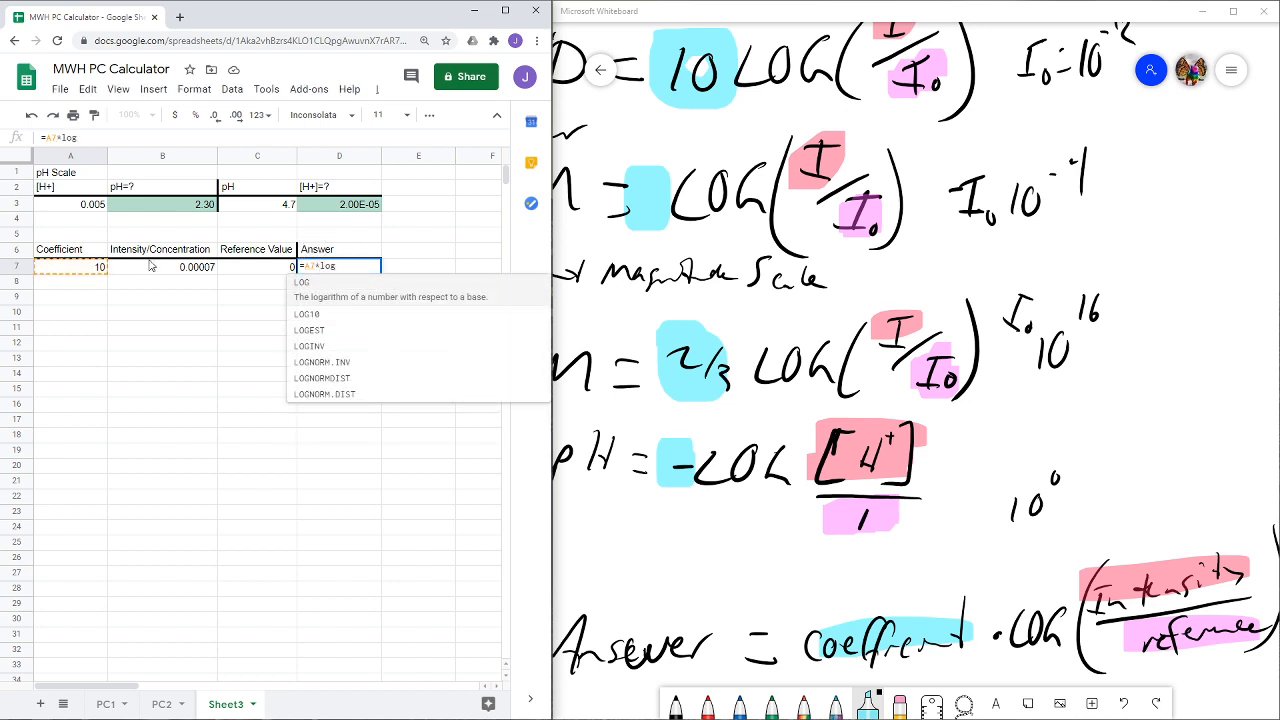
{"action": "type", "text": "("}
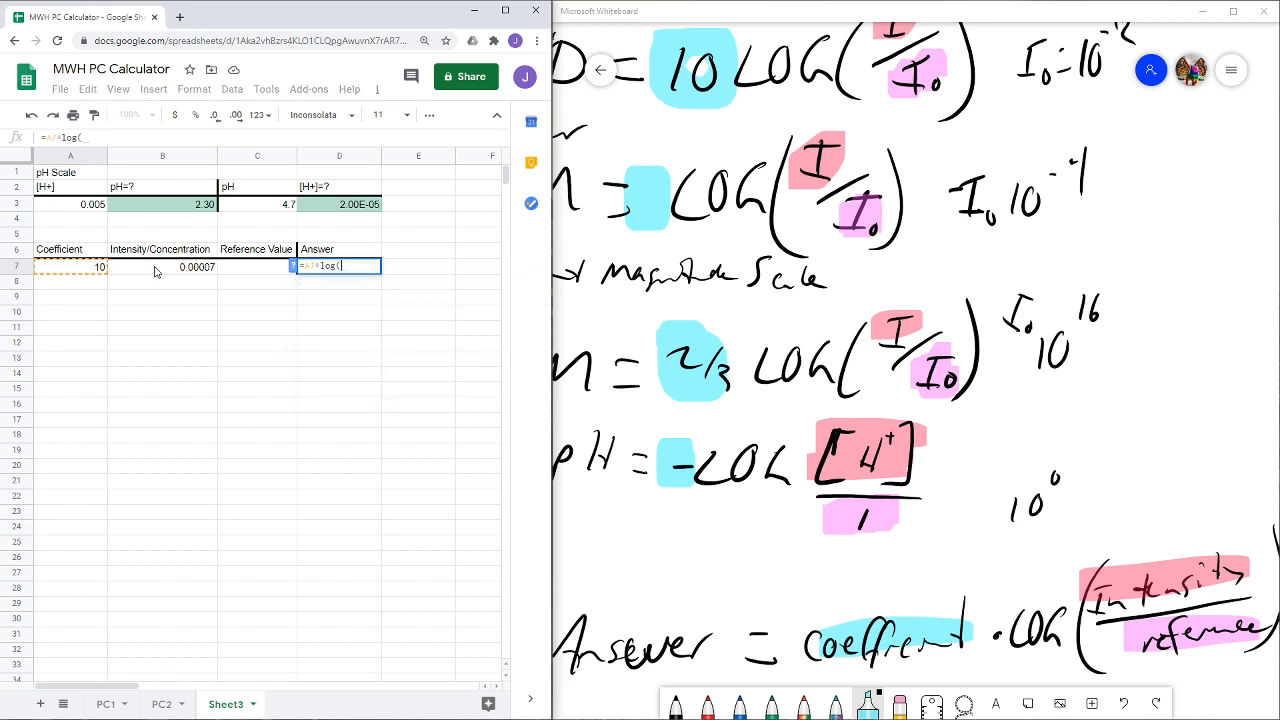
{"action": "left_click", "coordinate": [160, 270]}
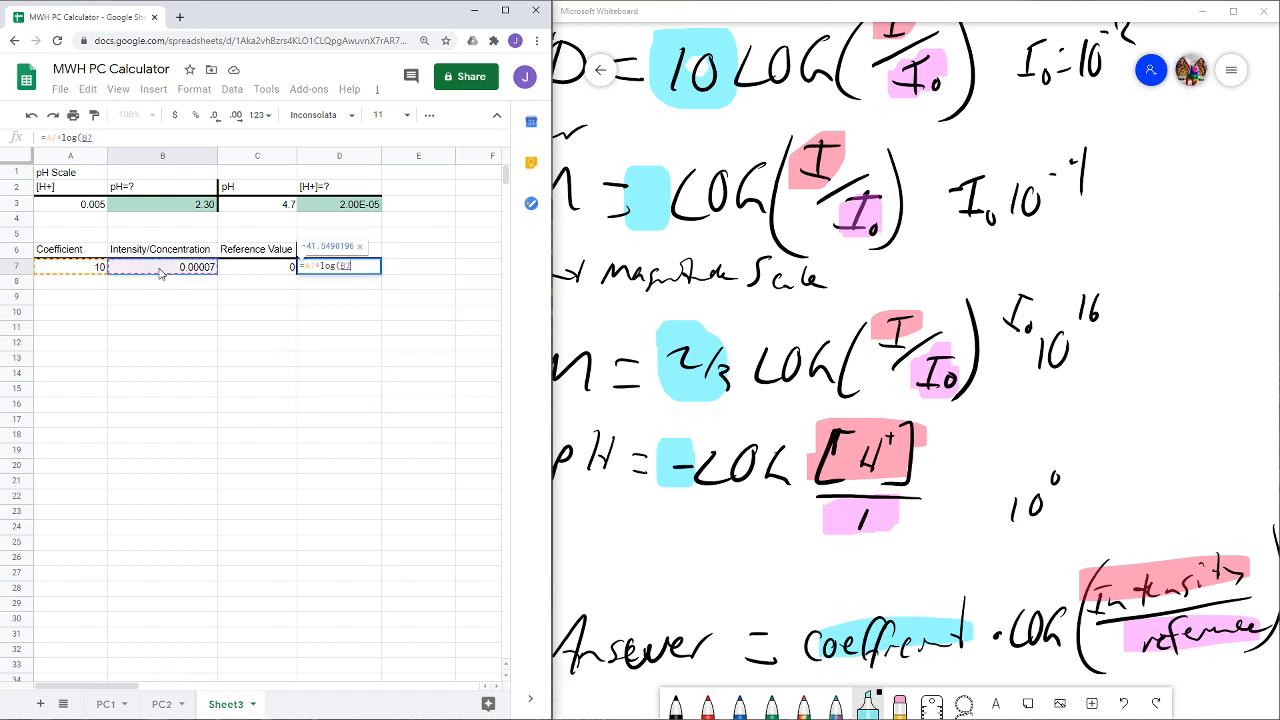
{"action": "type", "text": "/"}
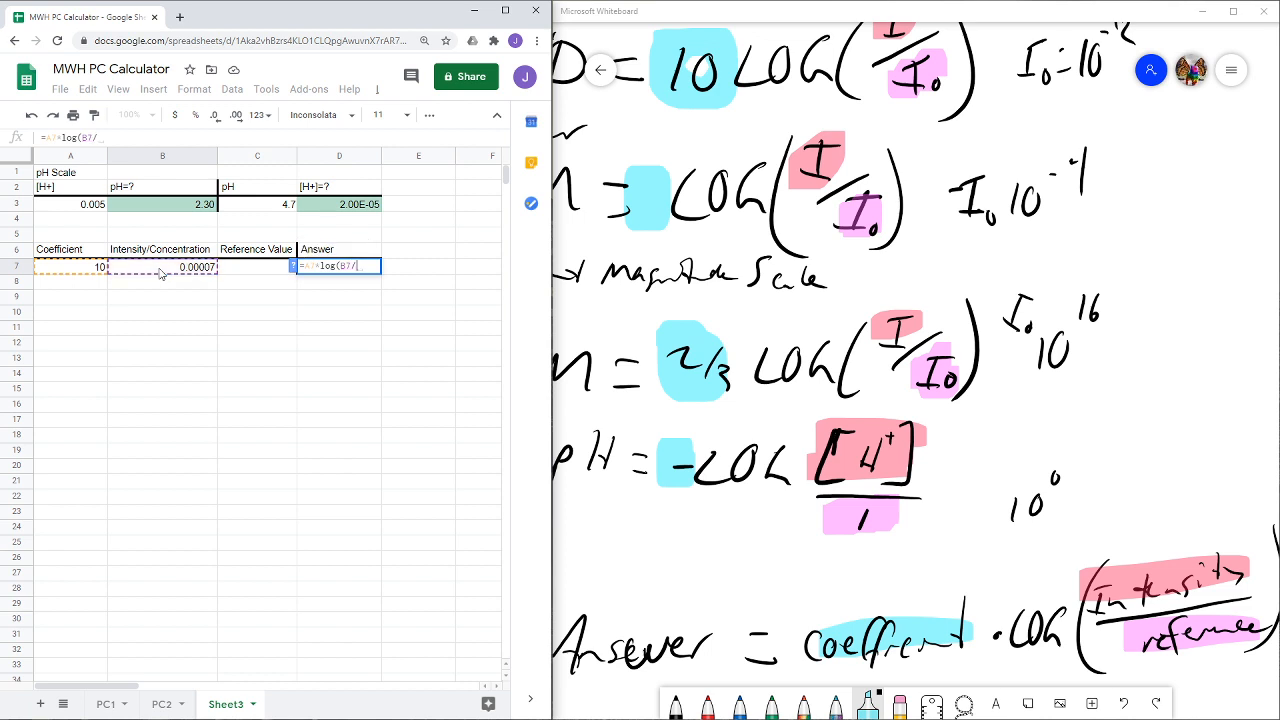
{"action": "left_click", "coordinate": [246, 270]}
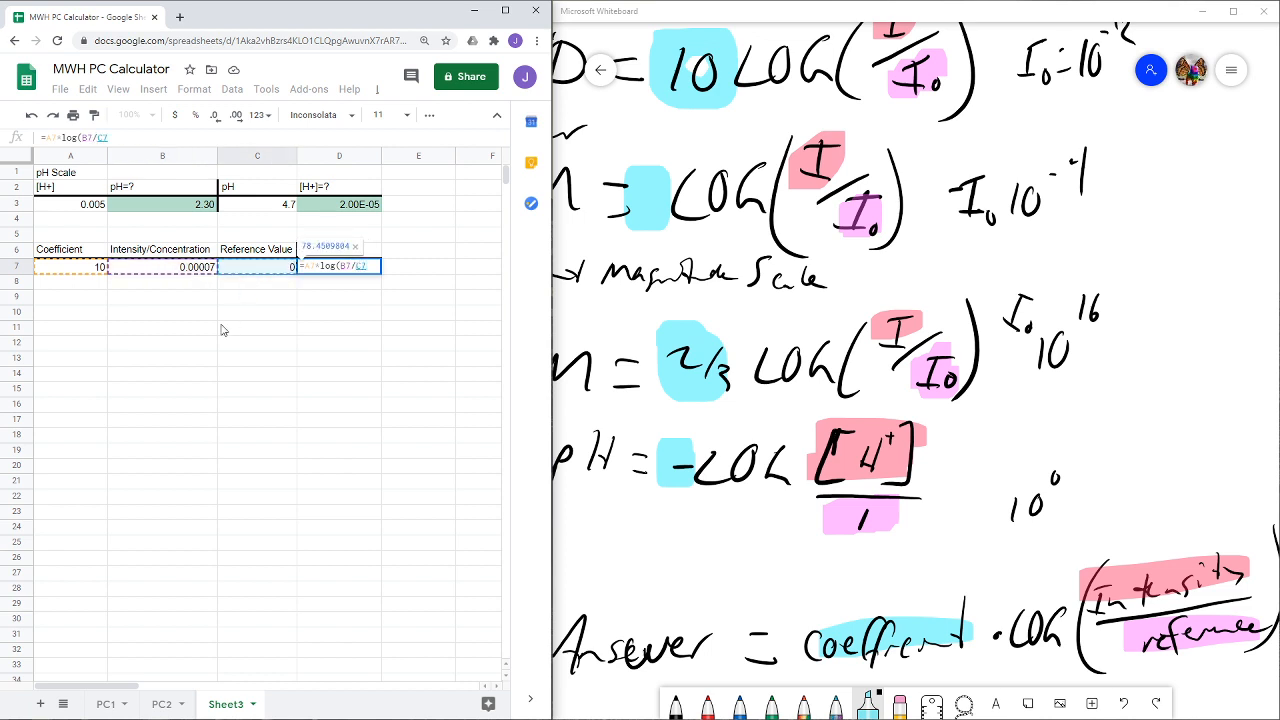
{"action": "type", "text": ")"}
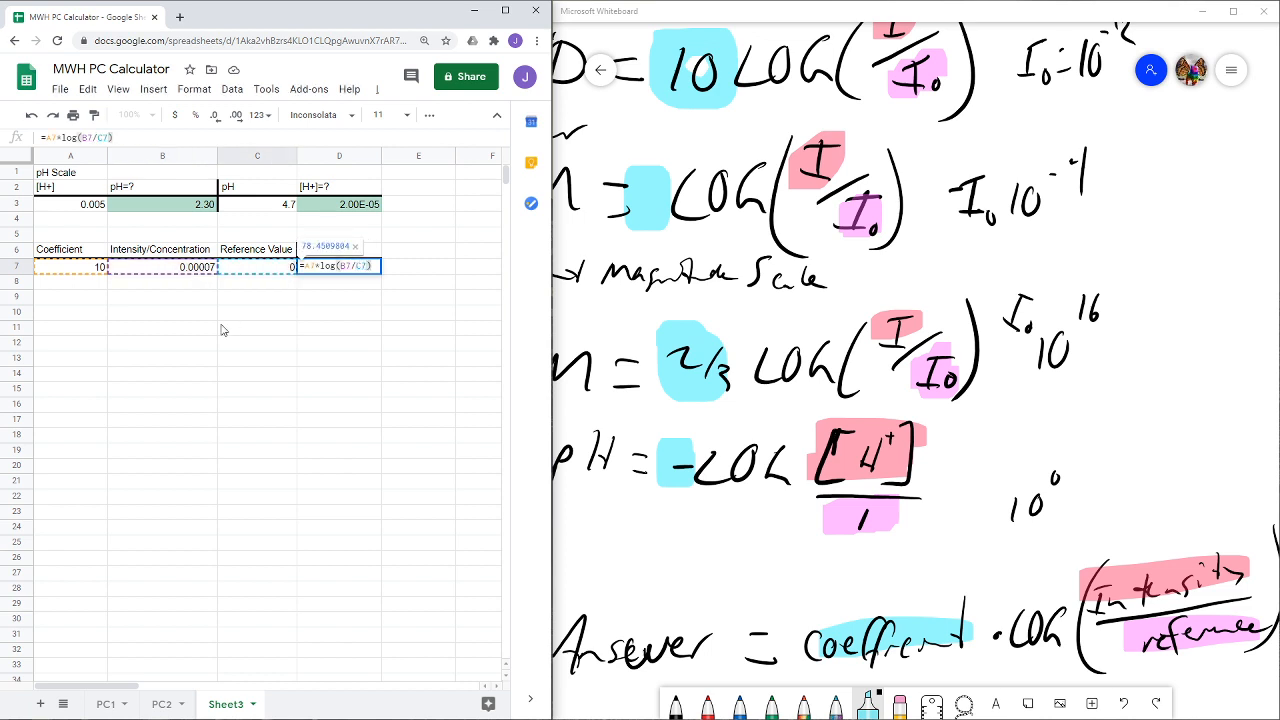
{"action": "key", "text": "Return"}
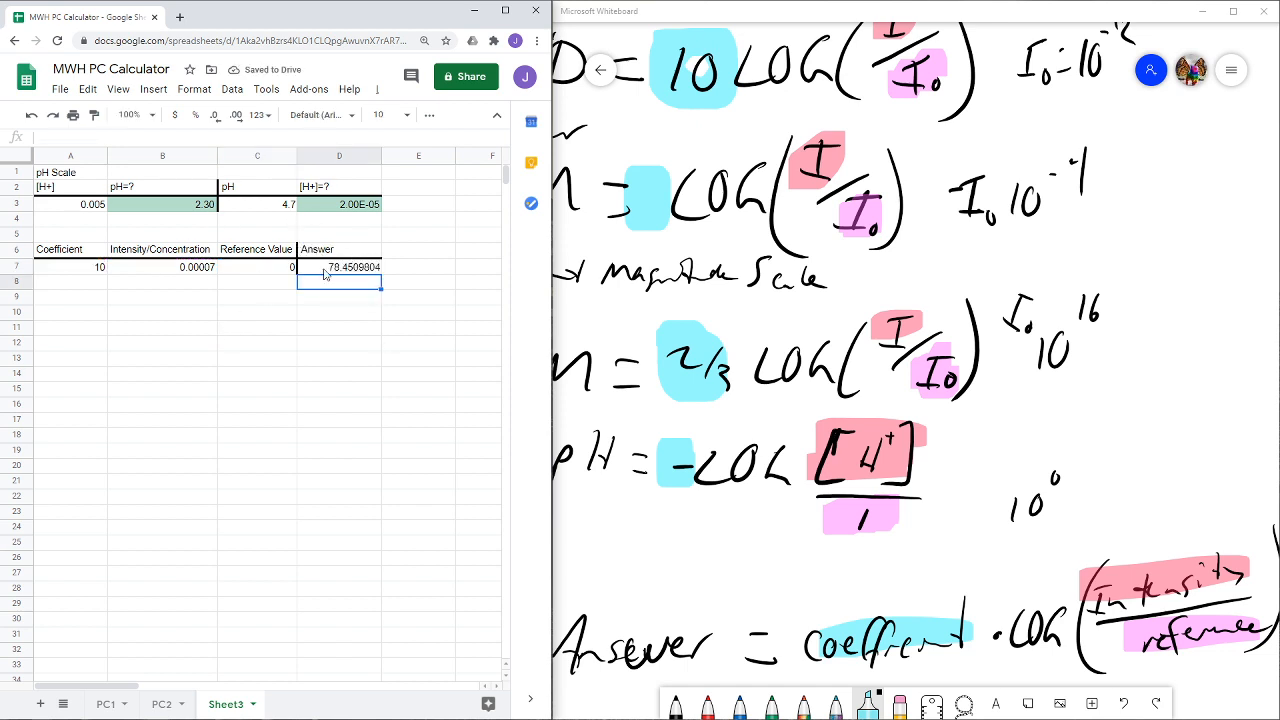
- Format the calculated answer in D7 with the Number format
{"action": "left_click", "coordinate": [653, 139]}
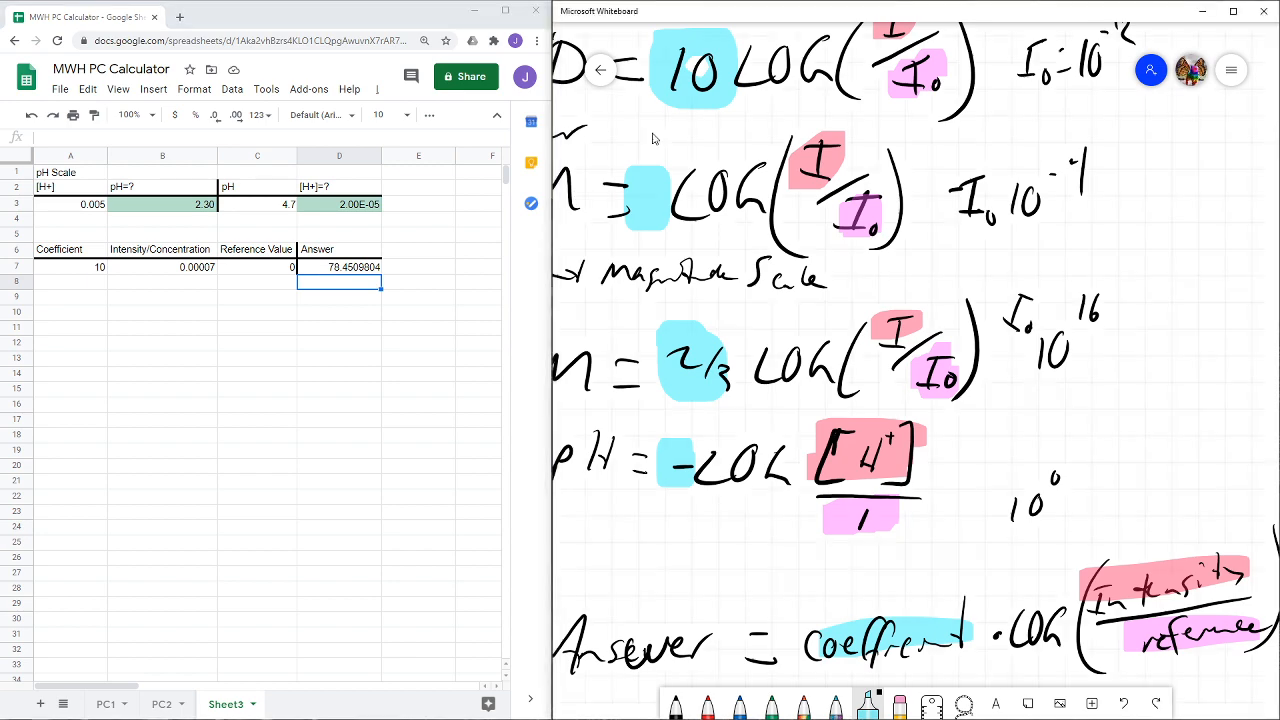
{"action": "mouse_move", "coordinate": [653, 139]}
{"action": "left_mouse_down"}
{"action": "mouse_move", "coordinate": [686, 134]}
{"action": "mouse_move", "coordinate": [659, 134]}
{"action": "left_mouse_up"}
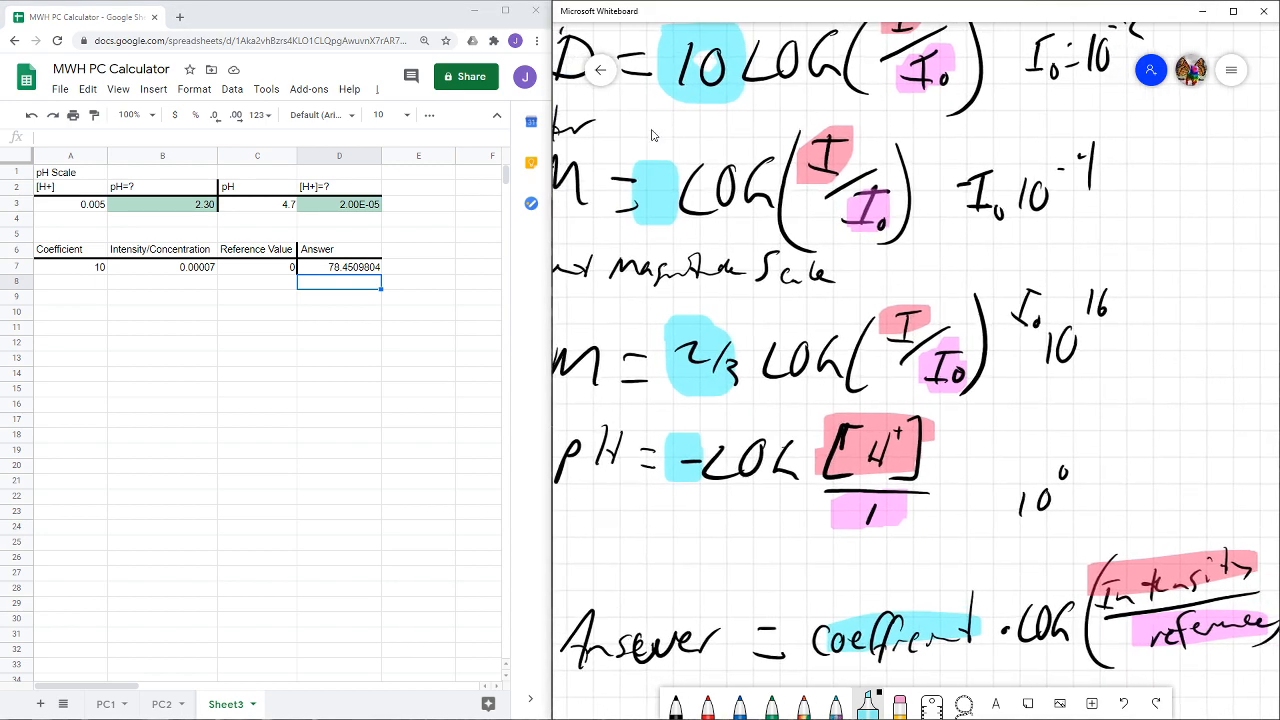
{"action": "left_click", "coordinate": [362, 270]}
{"action": "left_click", "coordinate": [192, 91]}
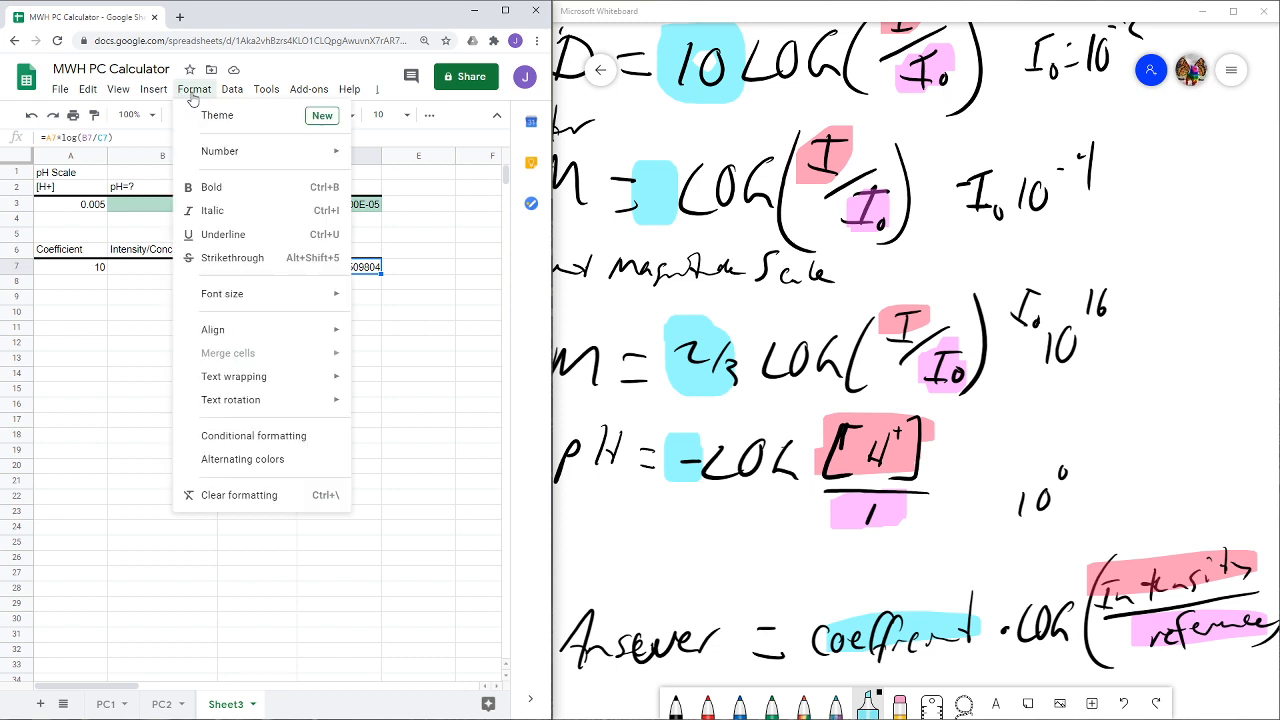
{"action": "mouse_move", "coordinate": [233, 153]}
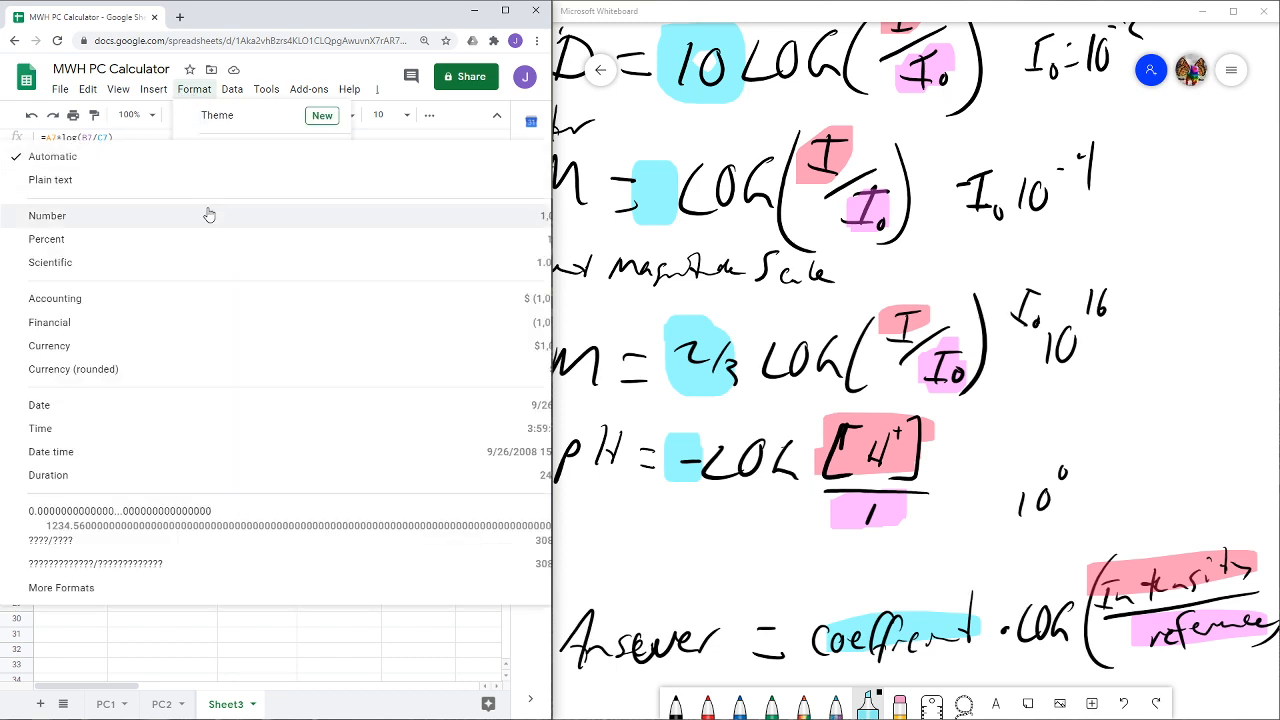
{"action": "left_click", "coordinate": [209, 215]}
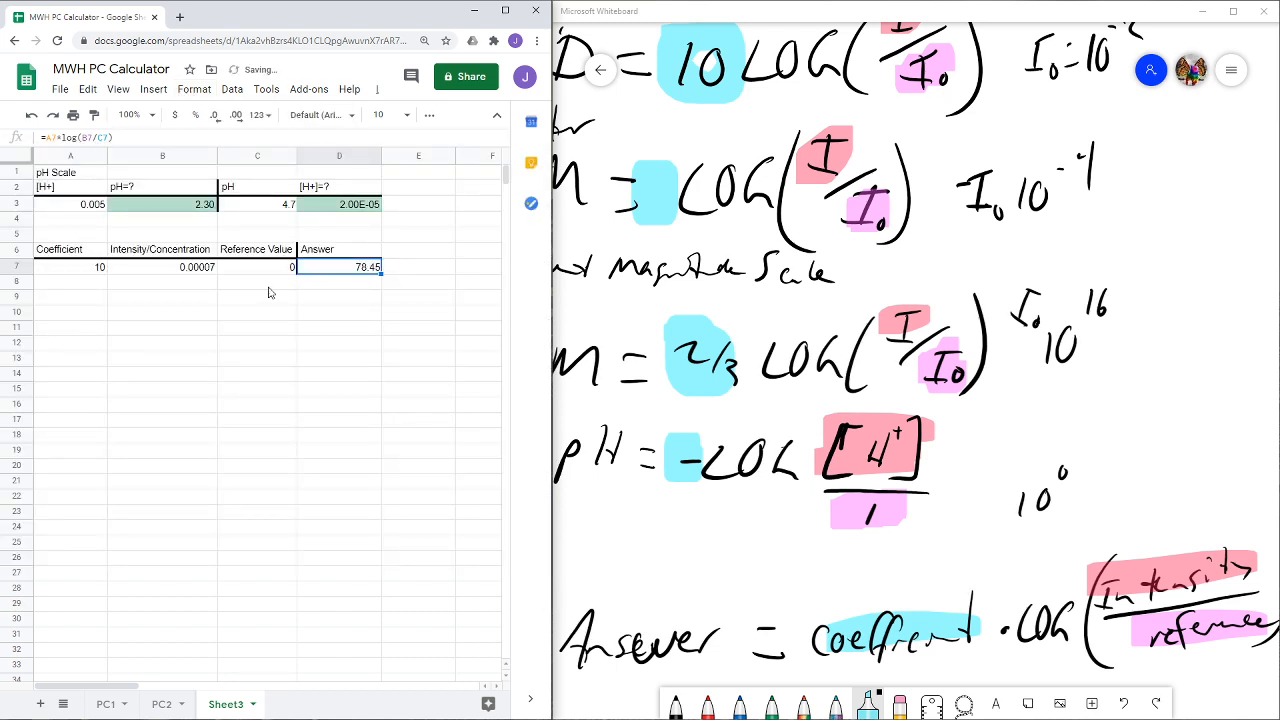
- Compare the whiteboard's decibel formula with the reference value, intensity and coefficient entries in row 7
{"action": "left_click", "coordinate": [623, 322]}
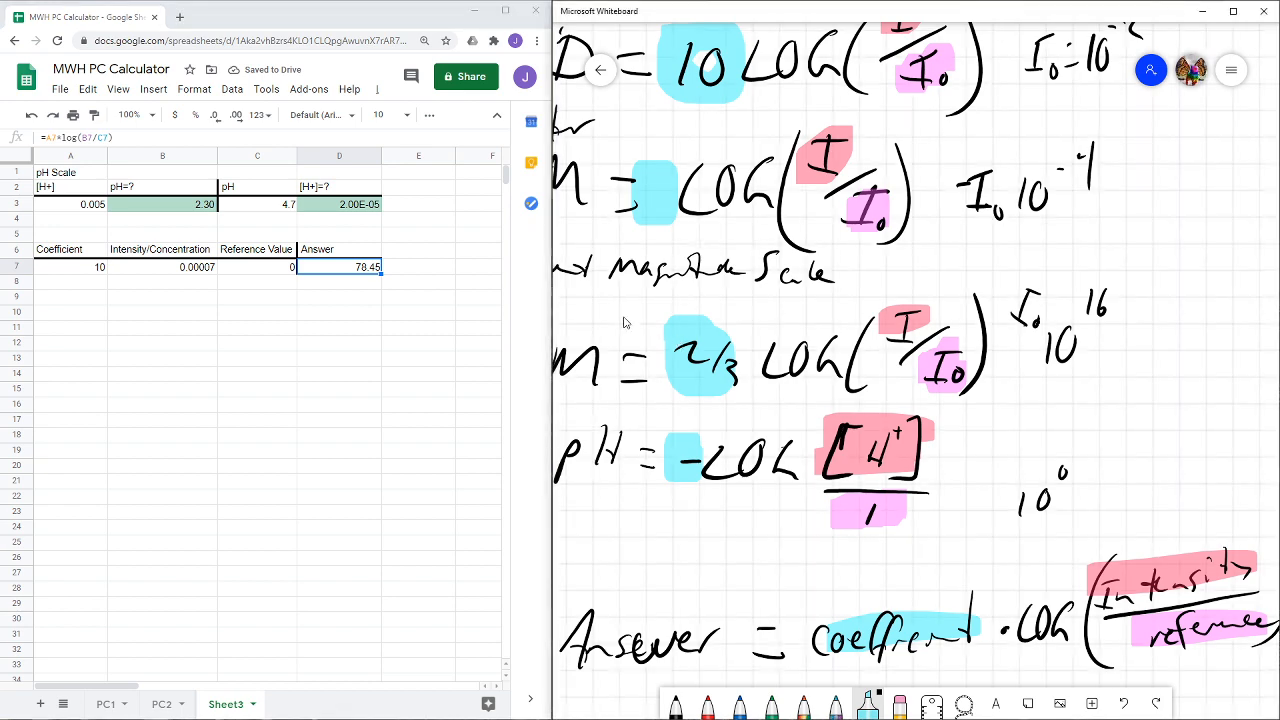
{"action": "left_click_drag", "start_coordinate": [623, 322], "coordinate": [671, 347]}
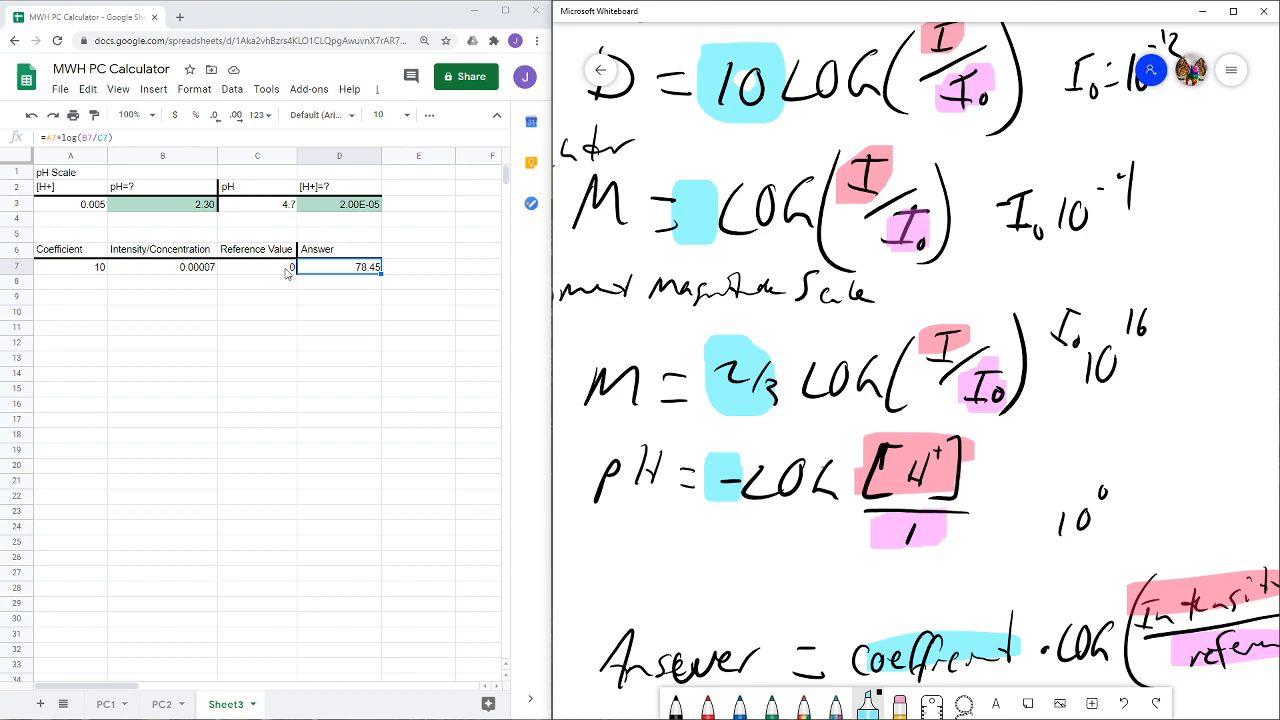
{"action": "scroll", "coordinate": [1085, 169], "scroll_direction": "up", "scroll_amount": 2}
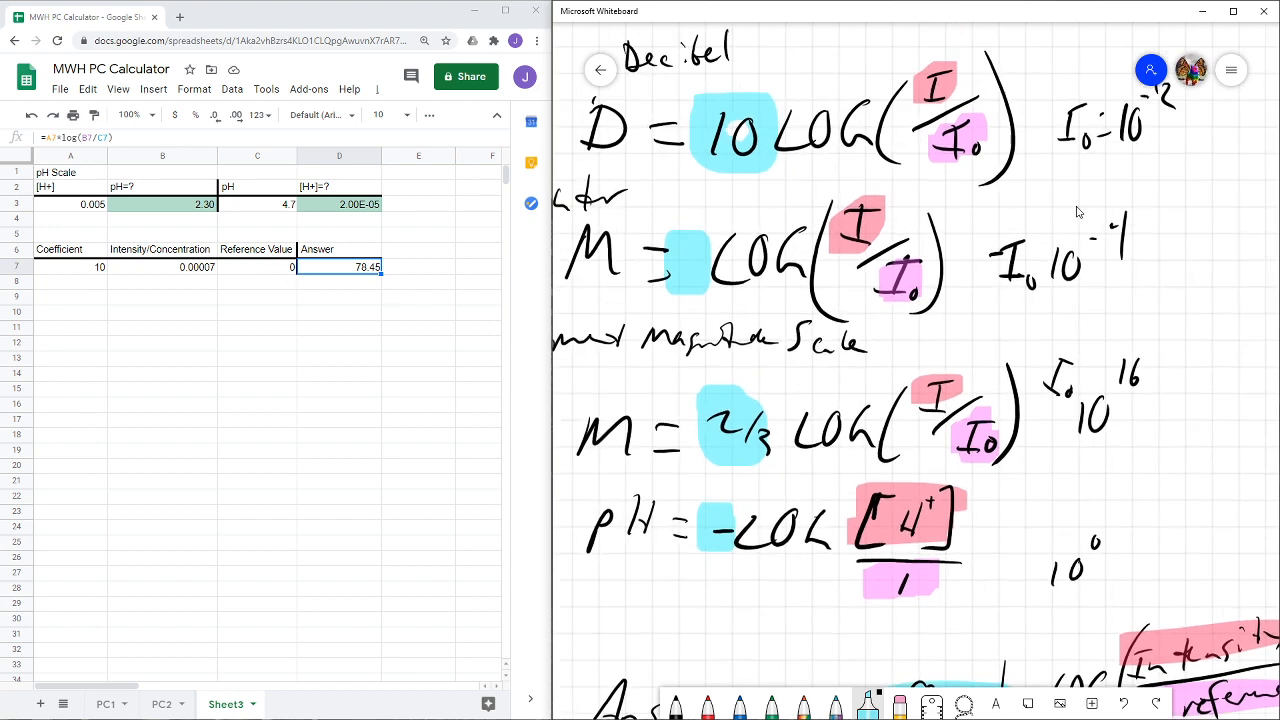
{"action": "left_click", "coordinate": [257, 268]}
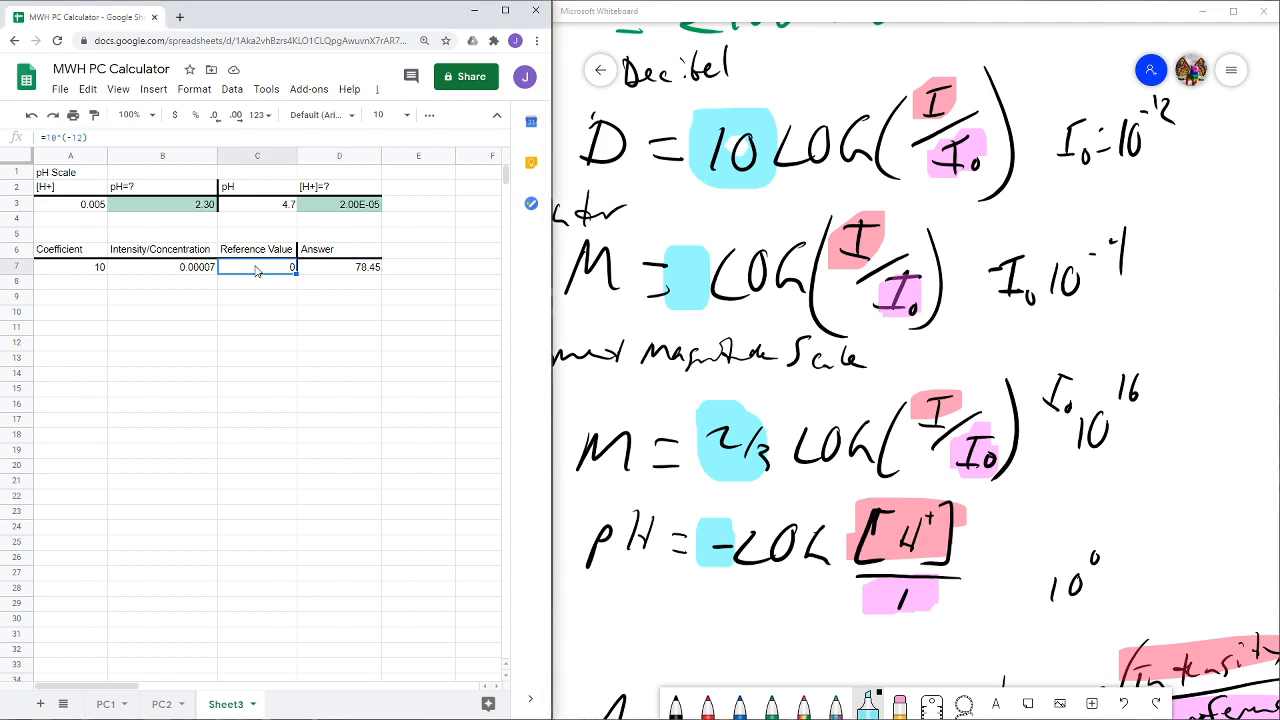
{"action": "left_click", "coordinate": [174, 272]}
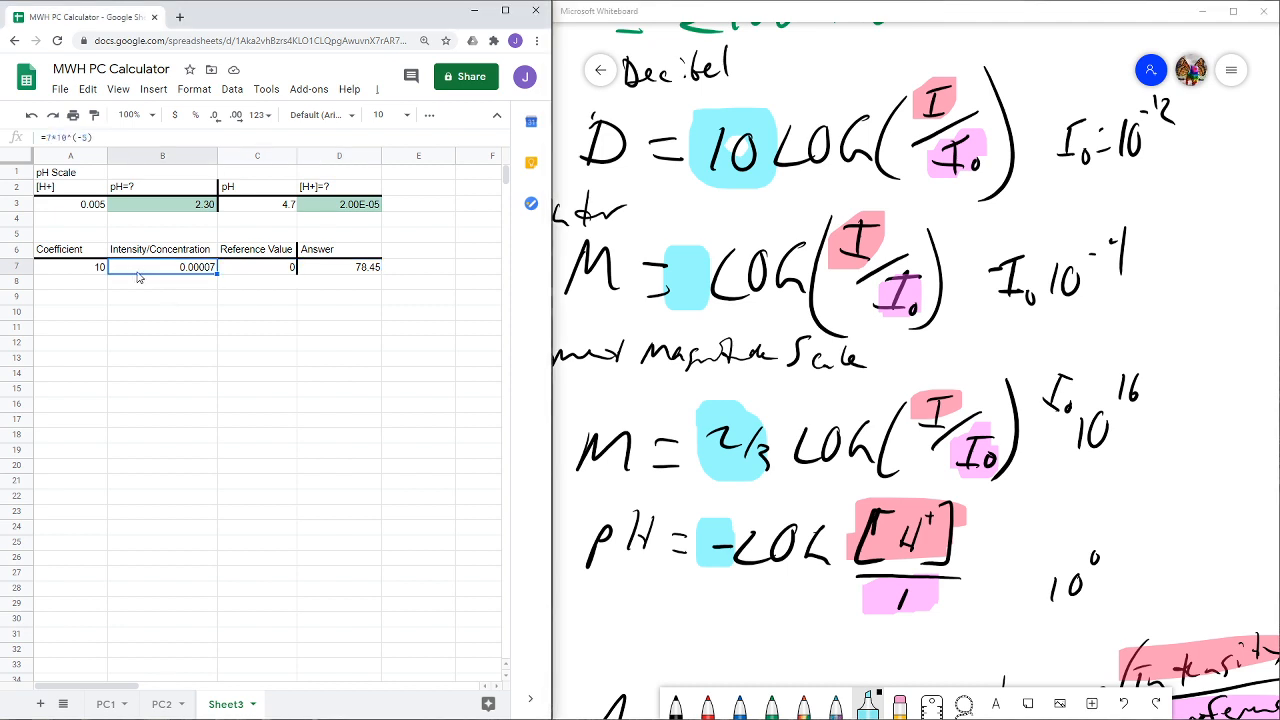
{"action": "left_click", "coordinate": [74, 274]}
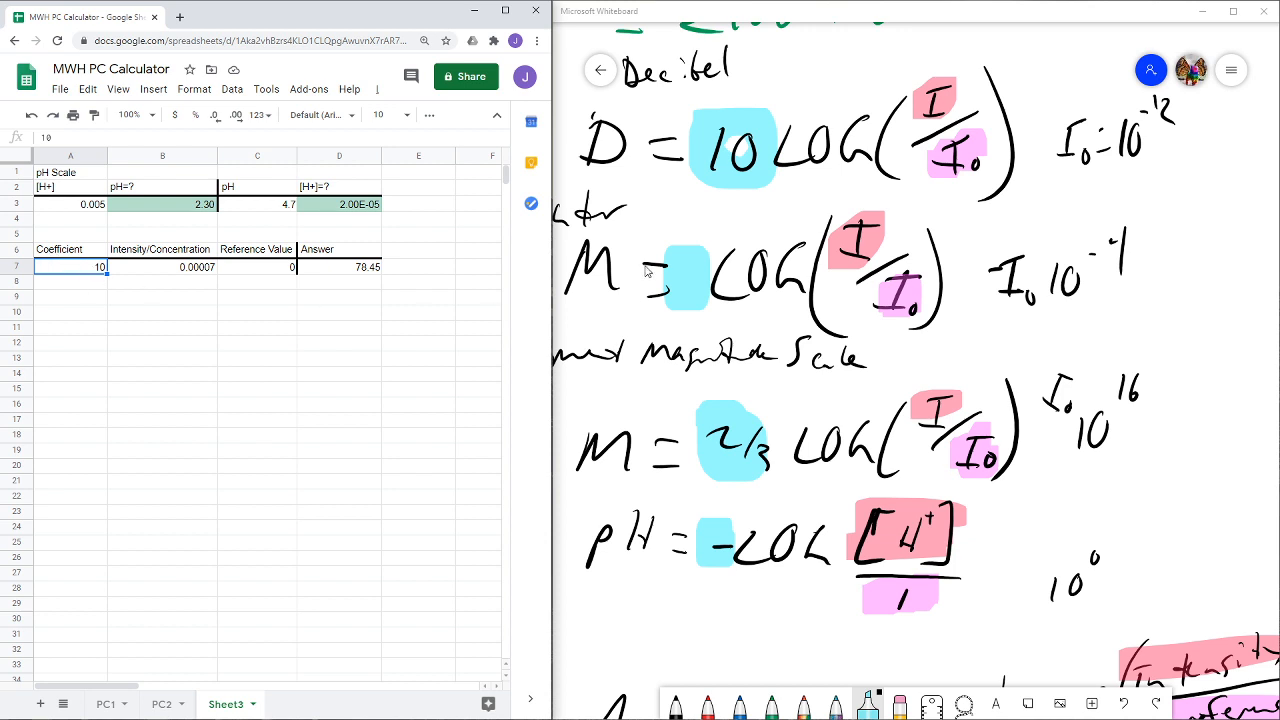
- Enter the Richter scale inputs in row 7: coefficient 1 in A7 and intensity 125 in B7
{"action": "left_click", "coordinate": [658, 241]}
{"action": "left_click_drag", "start_coordinate": [680, 230], "coordinate": [728, 202]}
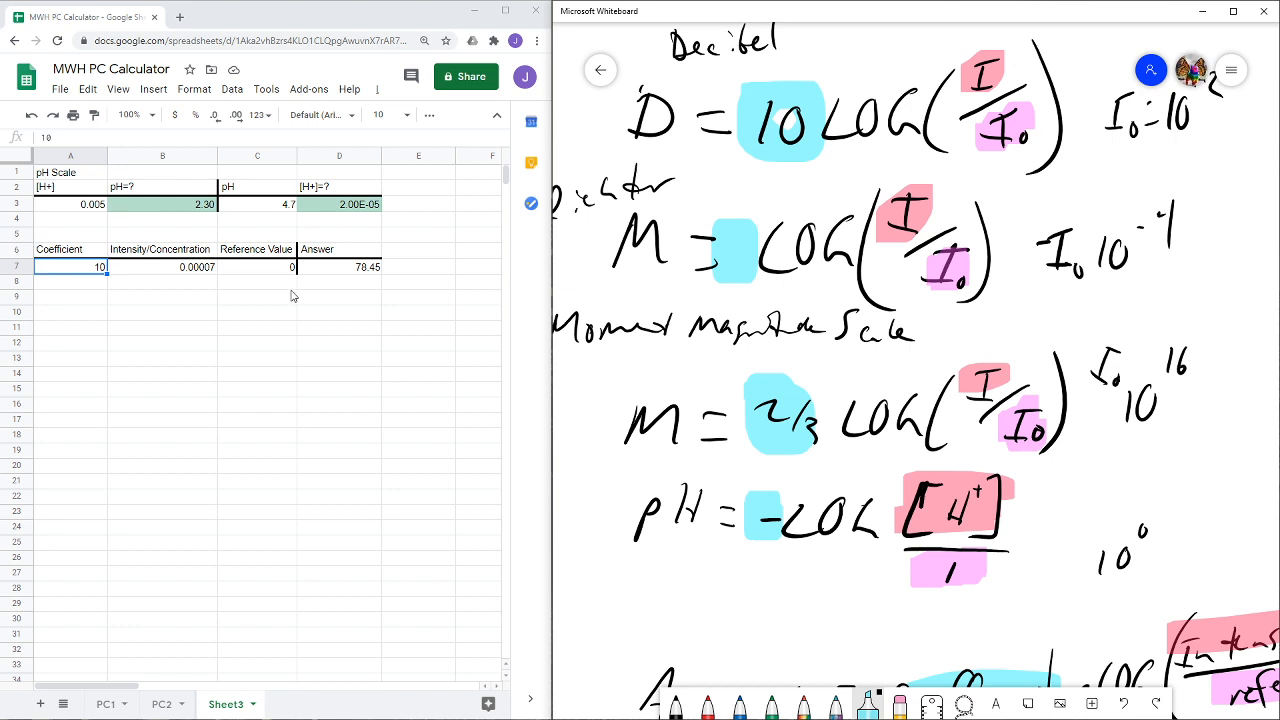
{"action": "left_click", "coordinate": [81, 268]}
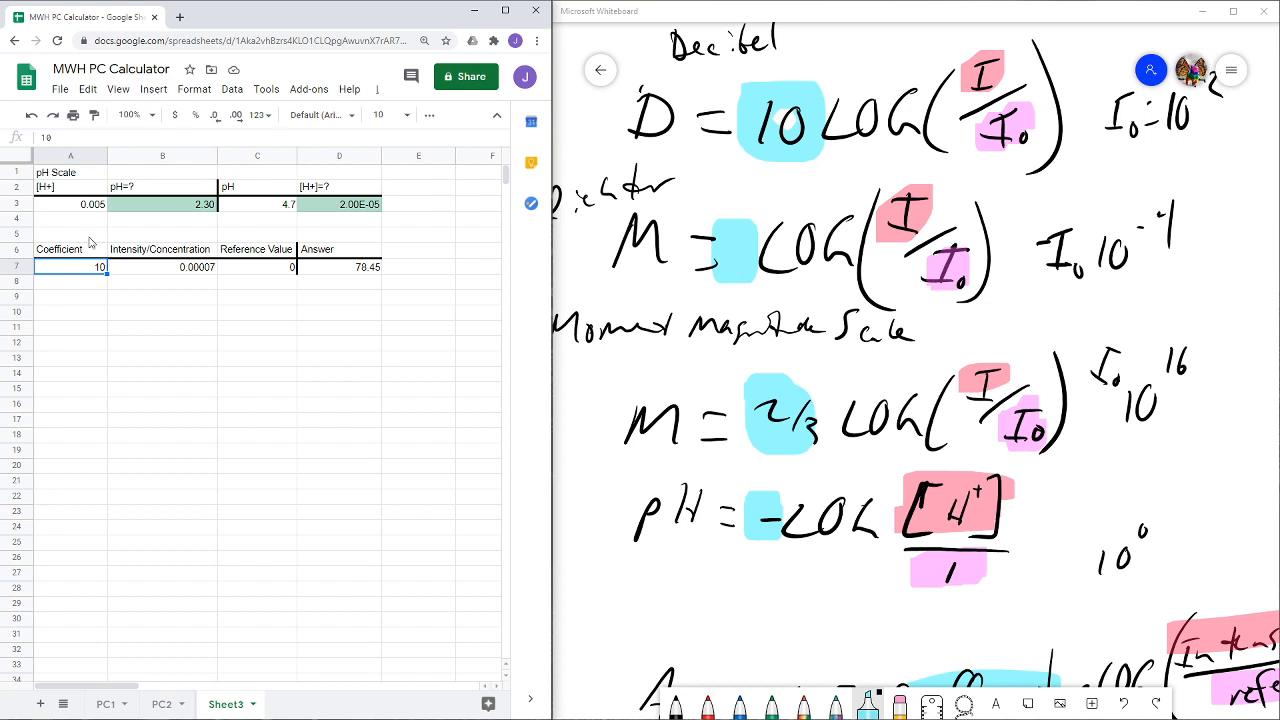
{"action": "type", "text": "1"}
{"action": "key", "text": "Tab"}
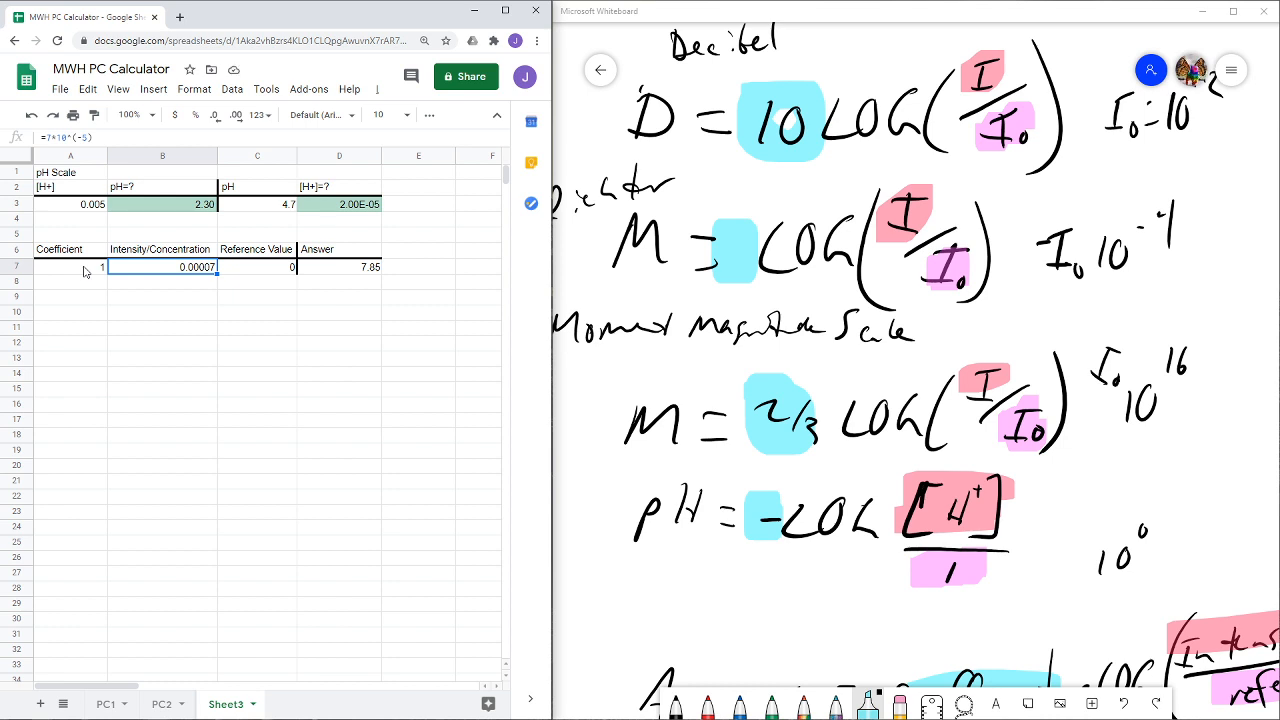
{"action": "type", "text": "125"}
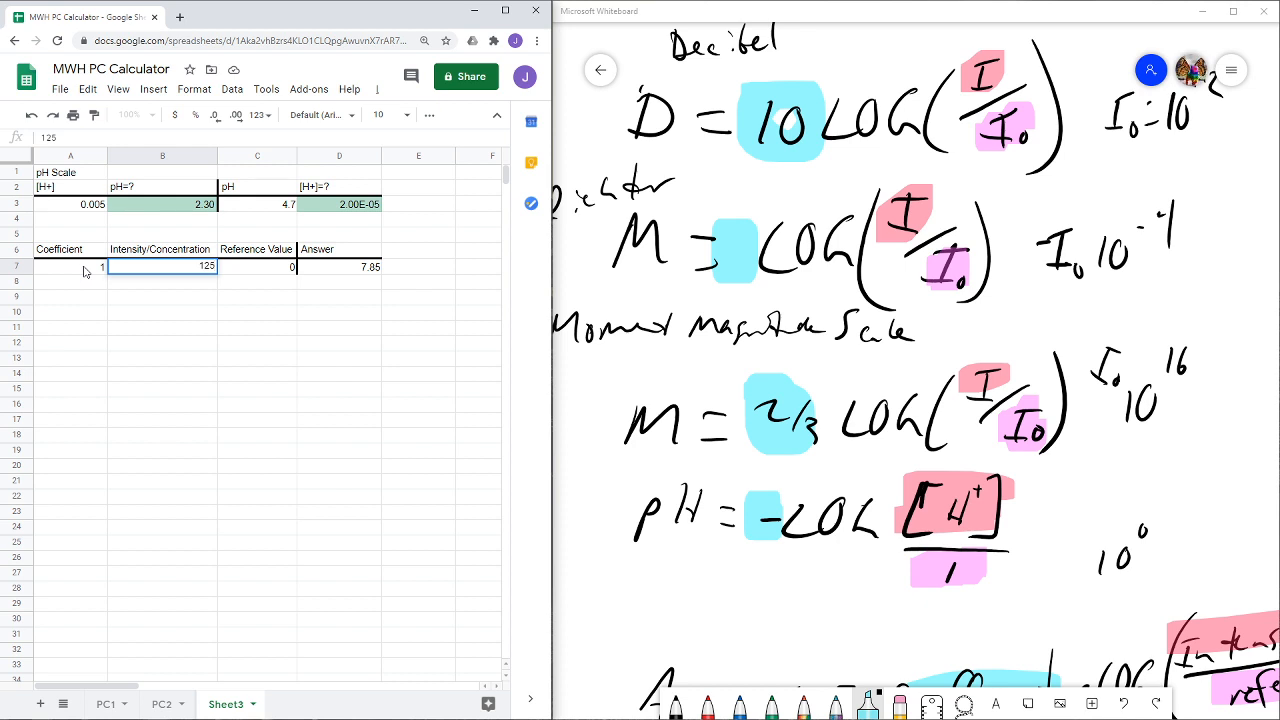
{"action": "key", "text": "Tab"}
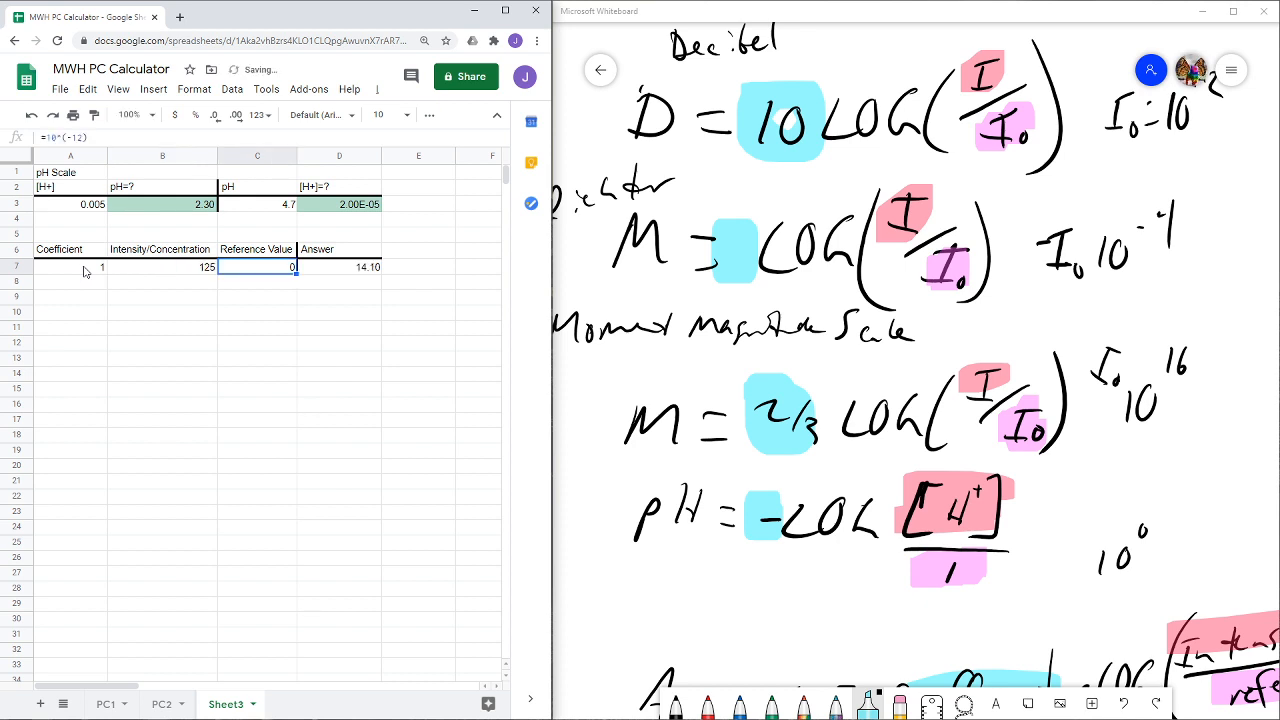
- Change the exponent of the reference value formula in C7 so it reads =10^(-4), then check the answer cell
{"action": "left_click", "coordinate": [85, 137]}
{"action": "type", "text": "=10^(-12)"}
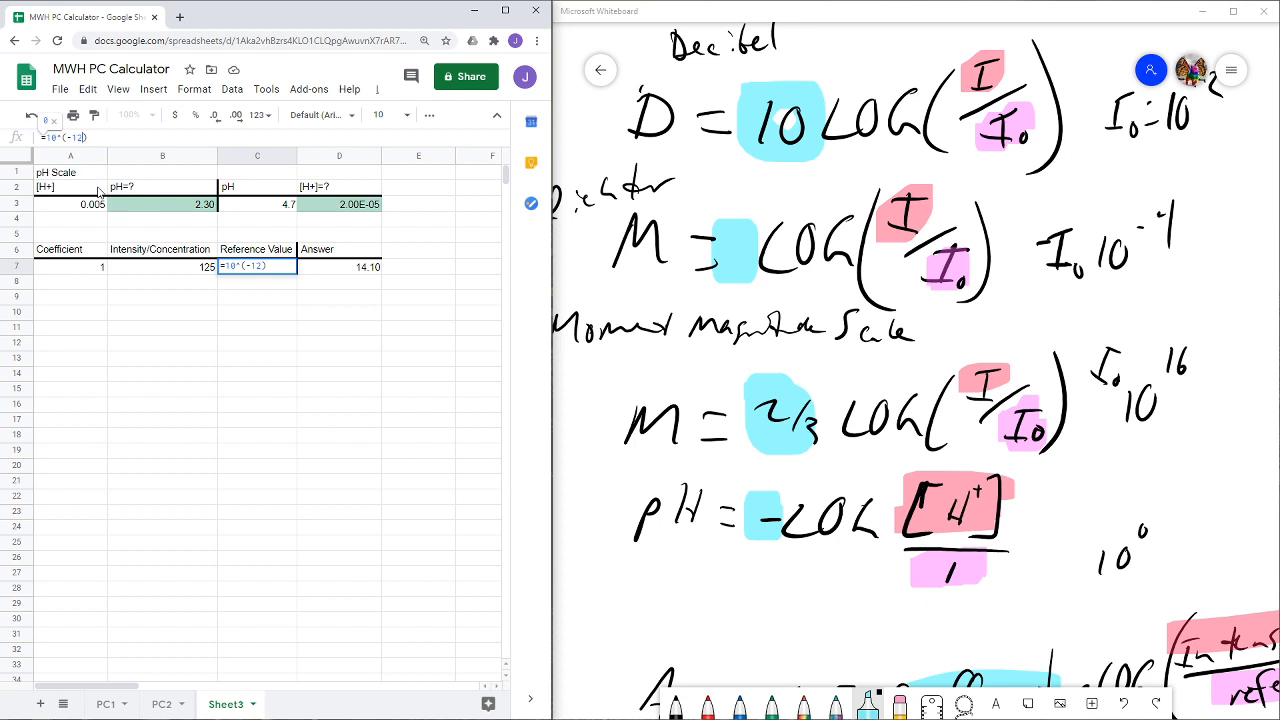
{"action": "key", "text": "Left"}
{"action": "key", "text": "BackSpace"}
{"action": "key", "text": "BackSpace"}
{"action": "key", "text": "Return"}
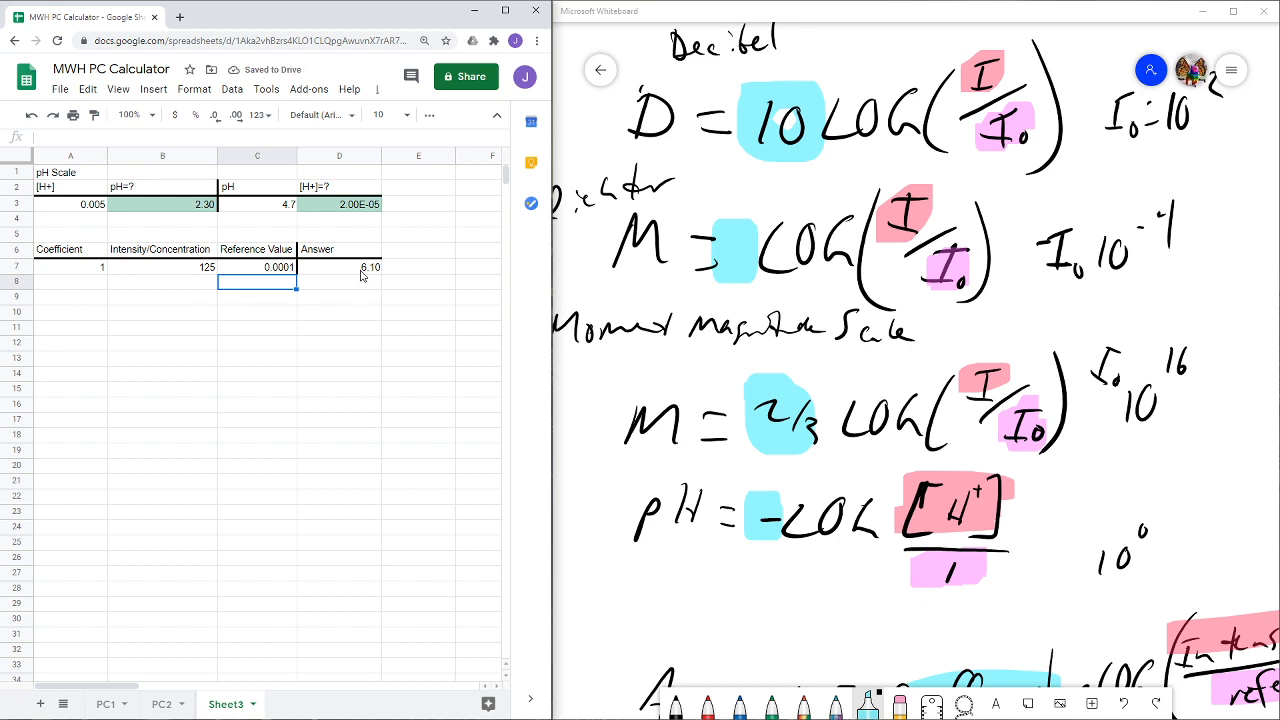
{"action": "left_click", "coordinate": [365, 270]}
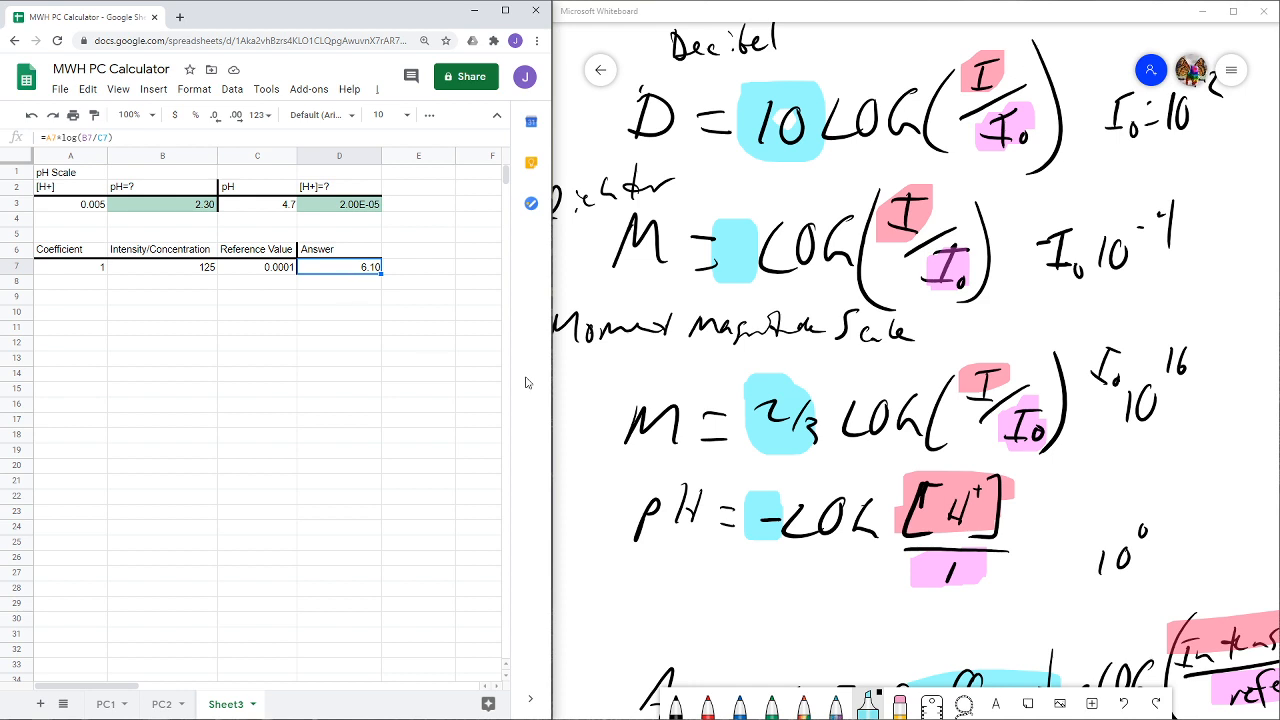
- Set the coefficient in A7 to =2/3 for the moment magnitude scale
{"action": "left_click", "coordinate": [613, 413]}
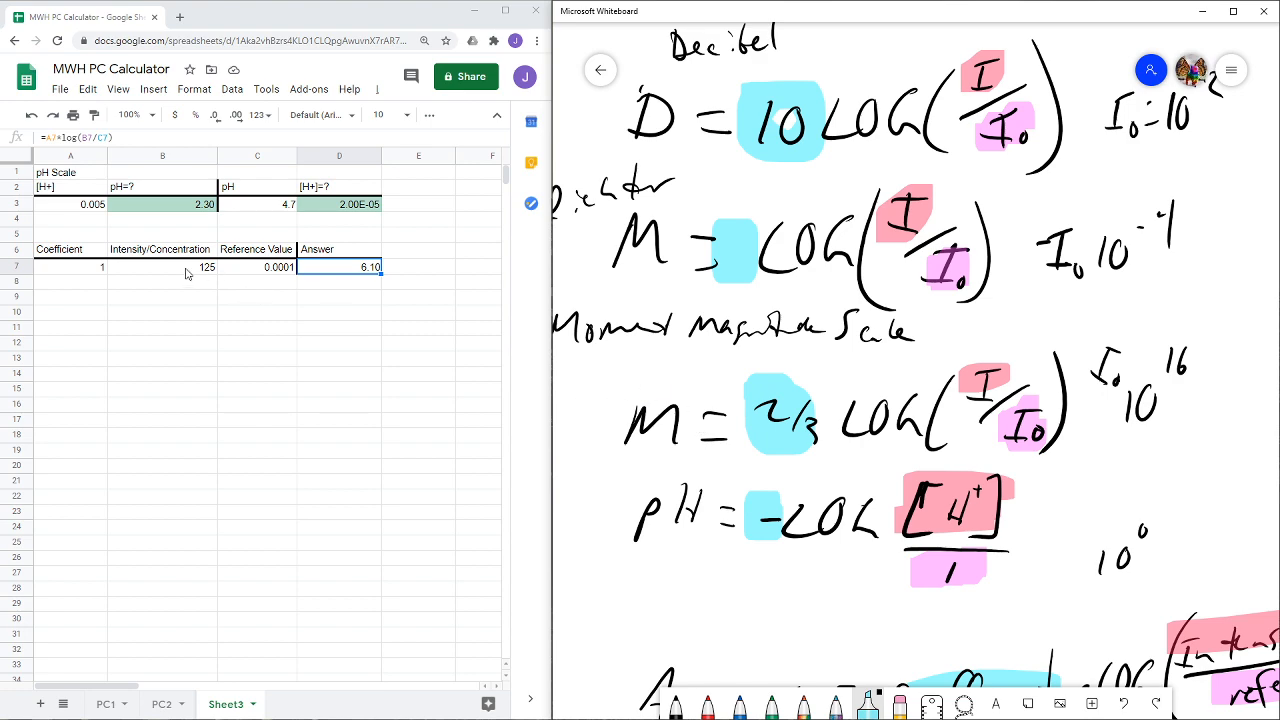
{"action": "scroll", "coordinate": [736, 343], "scroll_direction": "down", "scroll_amount": 2}
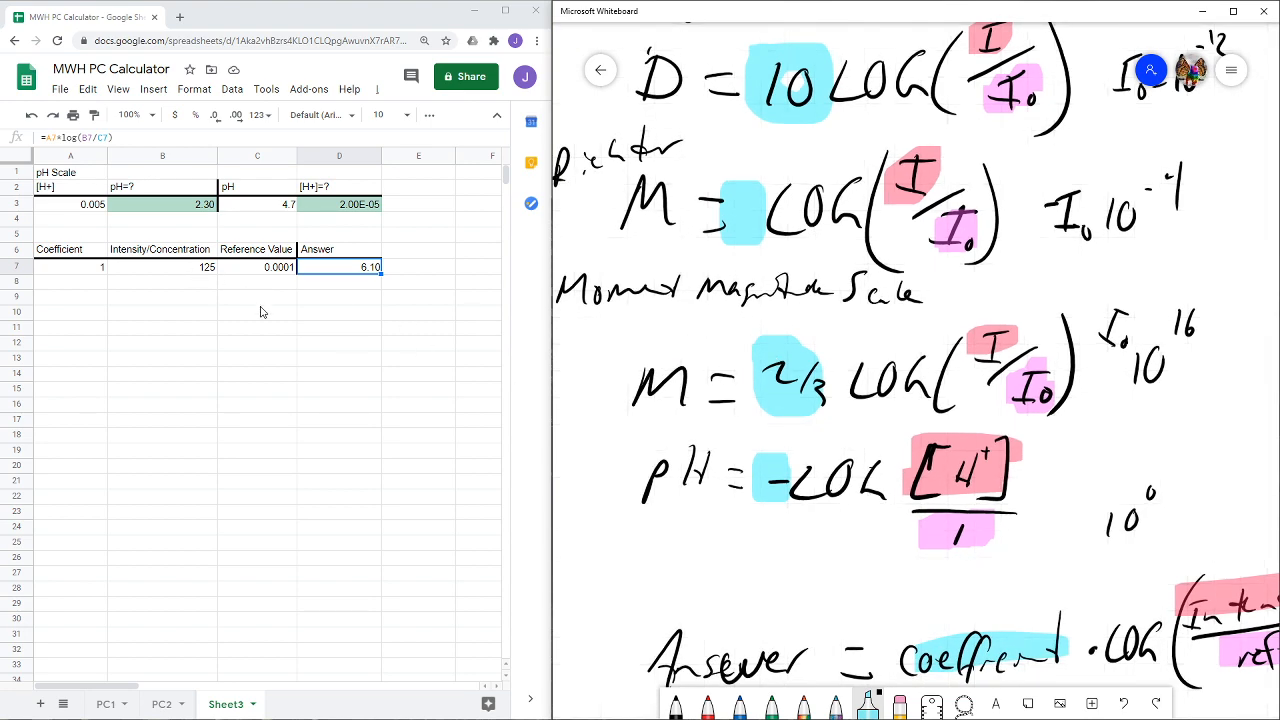
{"action": "left_click", "coordinate": [82, 268]}
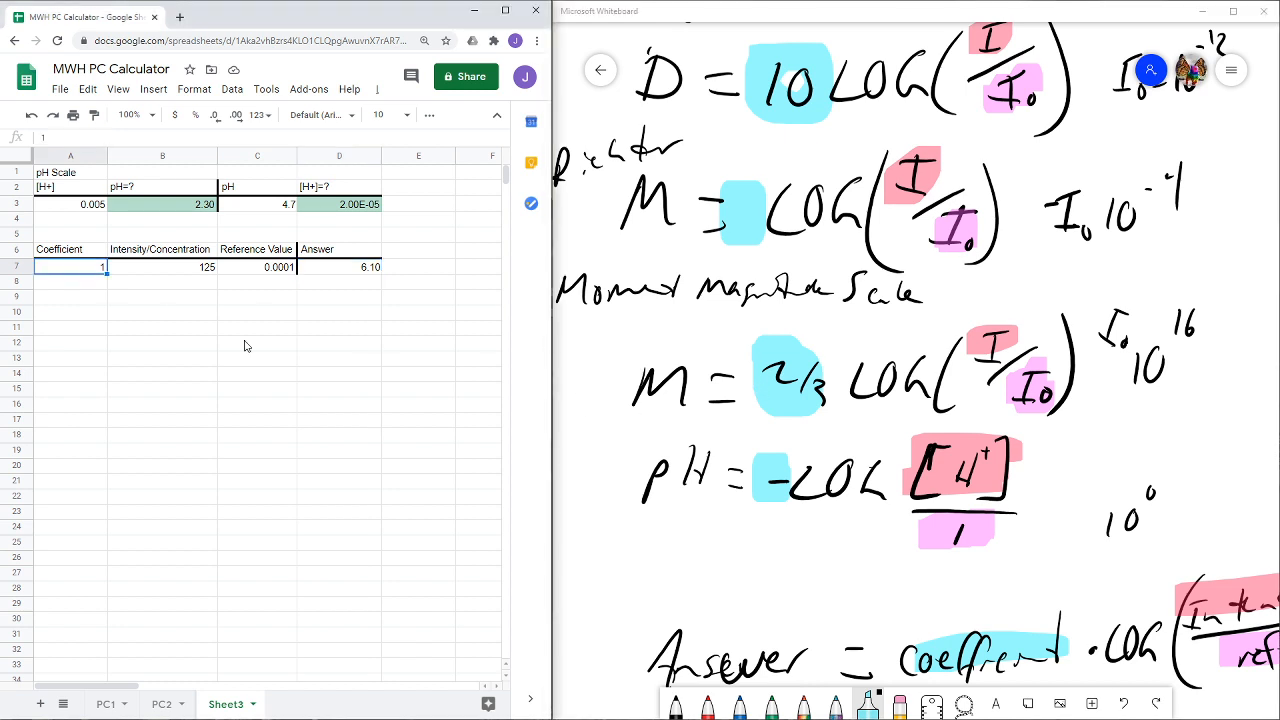
{"action": "type", "text": "="}
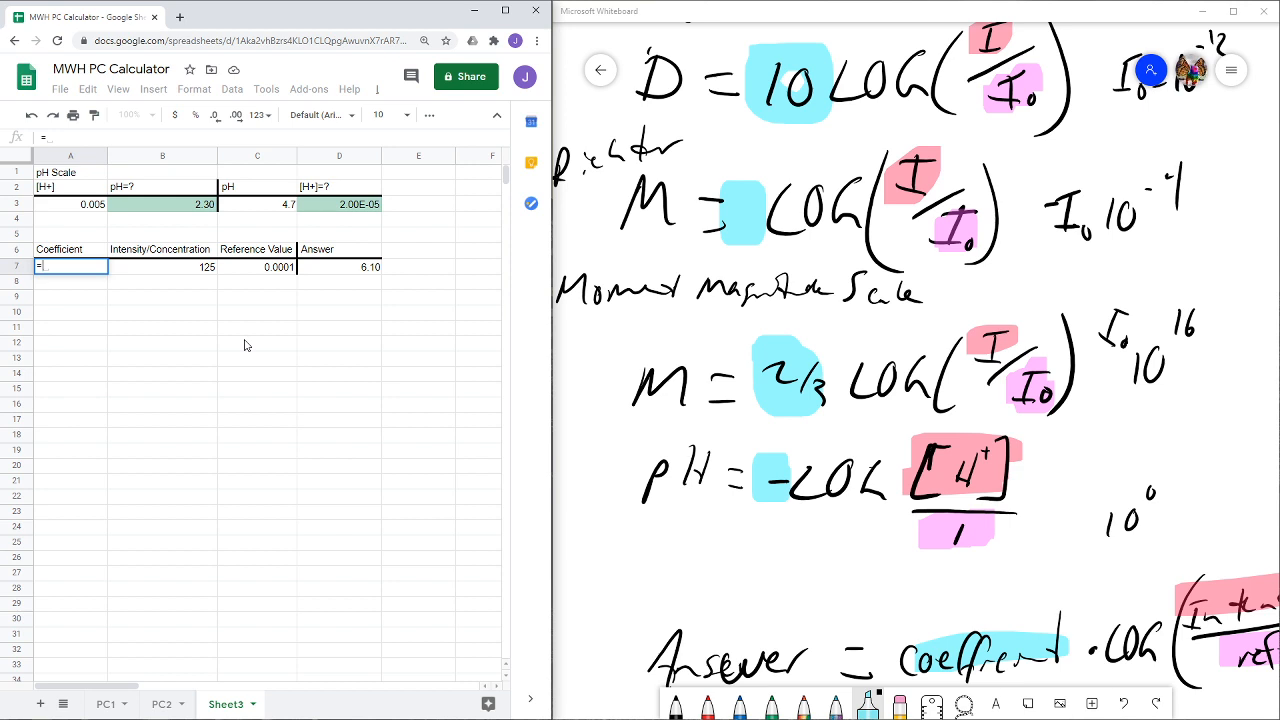
{"action": "type", "text": "2/3"}
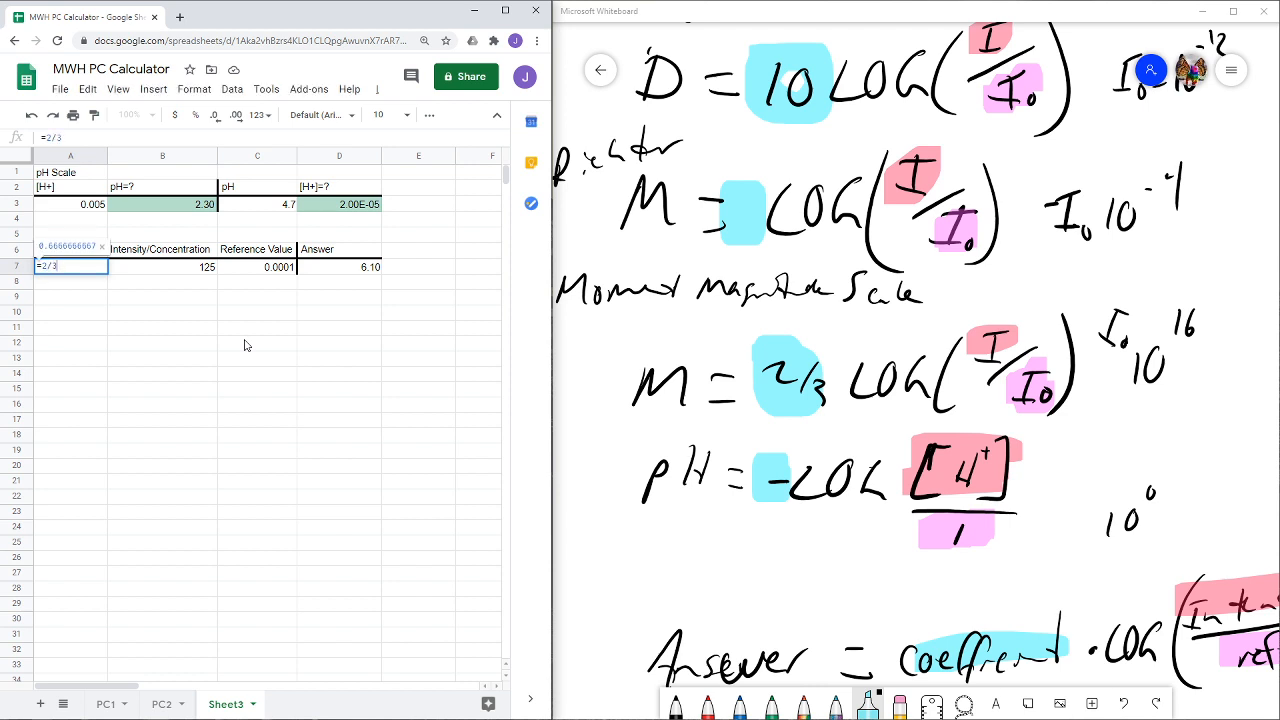
{"action": "key", "text": "Return"}
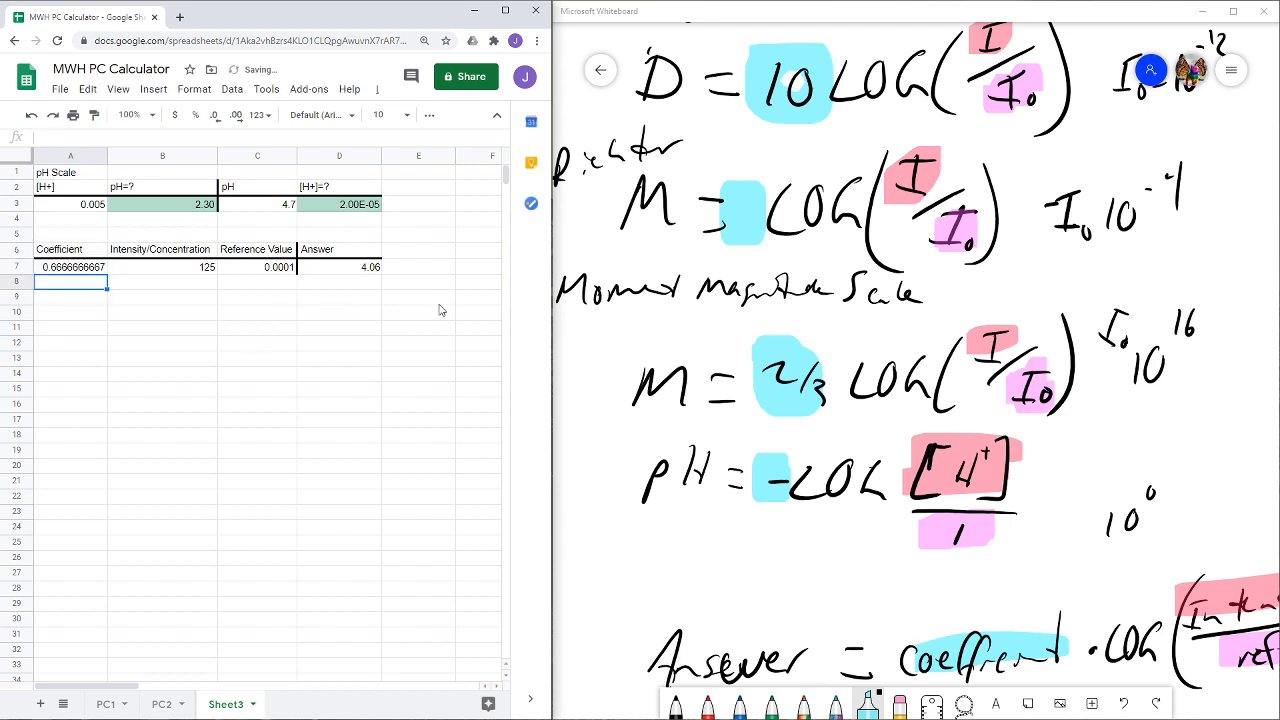
- Enter 2/3 without an equals sign in the empty cell E21 and inspect how the entry is stored
{"action": "left_click", "coordinate": [428, 484]}
{"action": "type", "text": "2/3"}
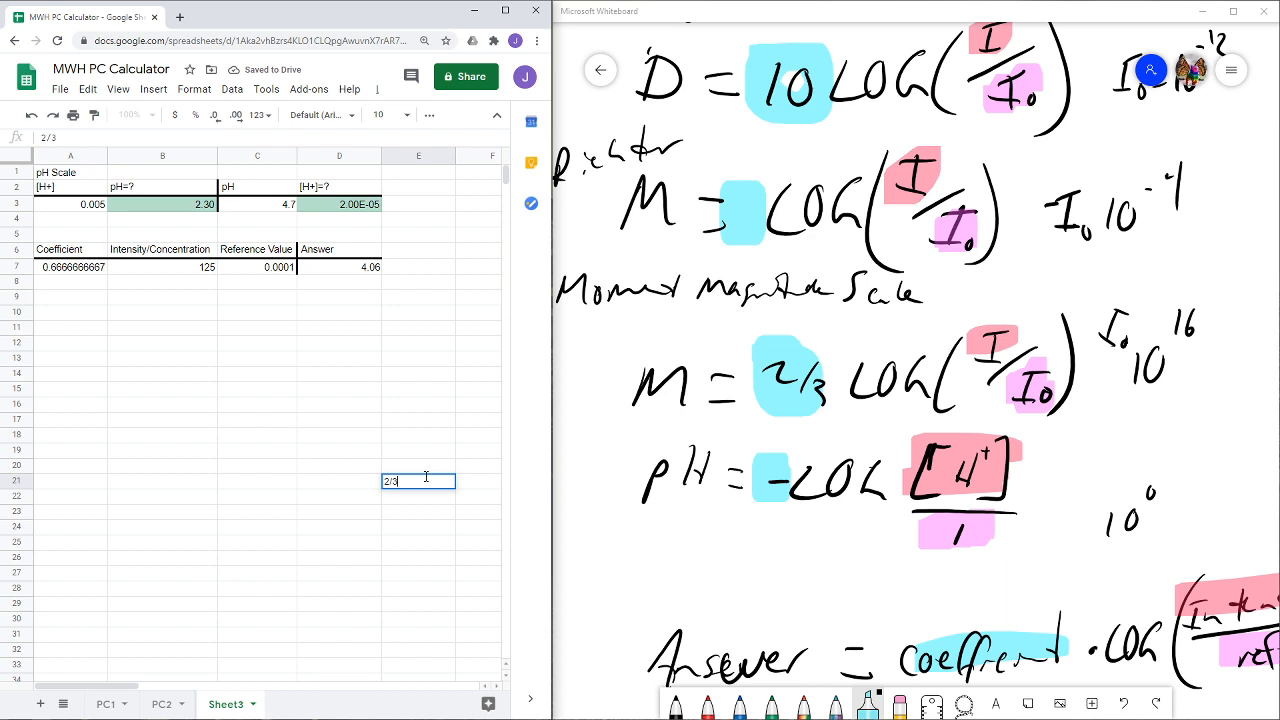
{"action": "key", "text": "Return"}
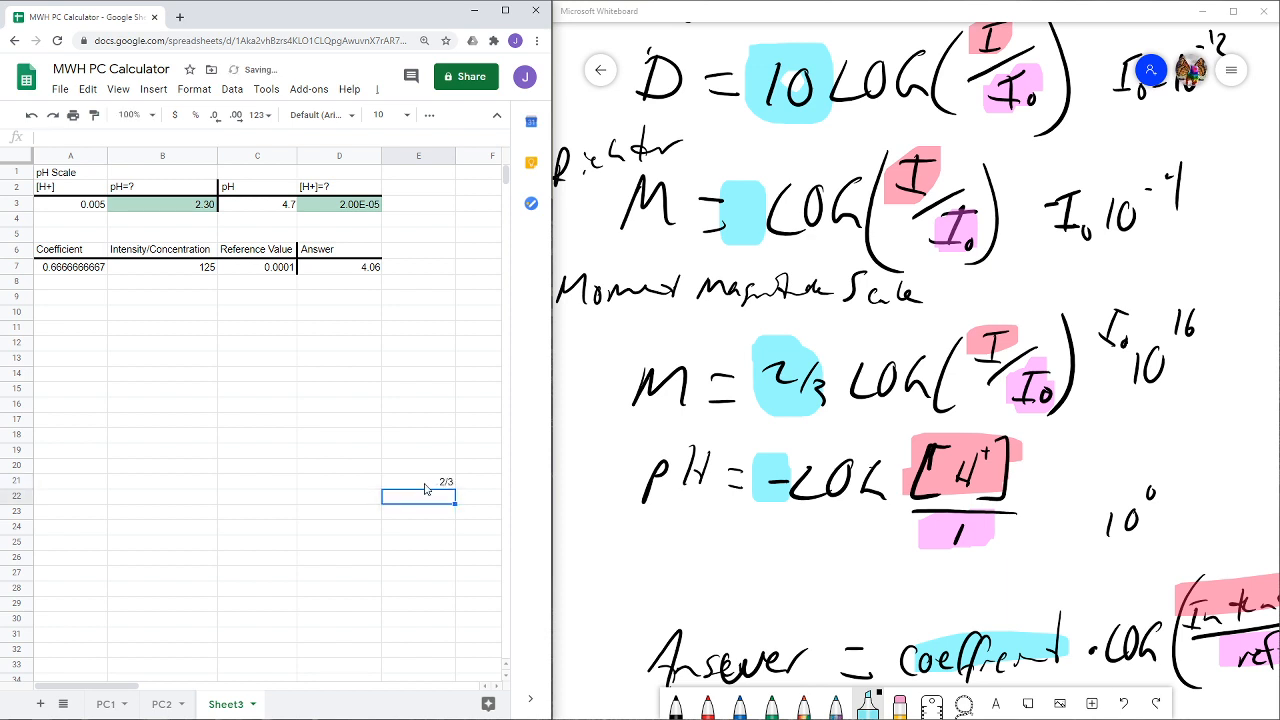
{"action": "left_click", "coordinate": [425, 486]}
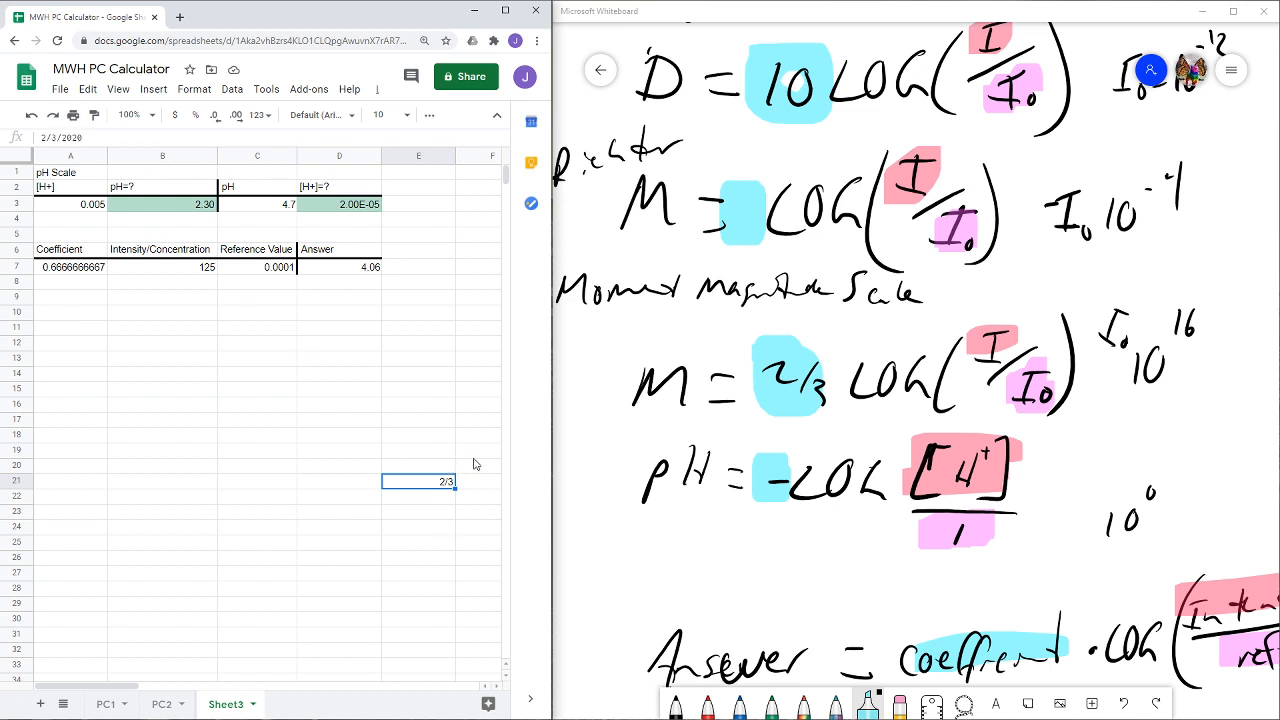
- Delete the 2/3 test entry and clear the formatting of cell E21
{"action": "left_click_drag", "start_coordinate": [474, 456], "coordinate": [415, 503]}
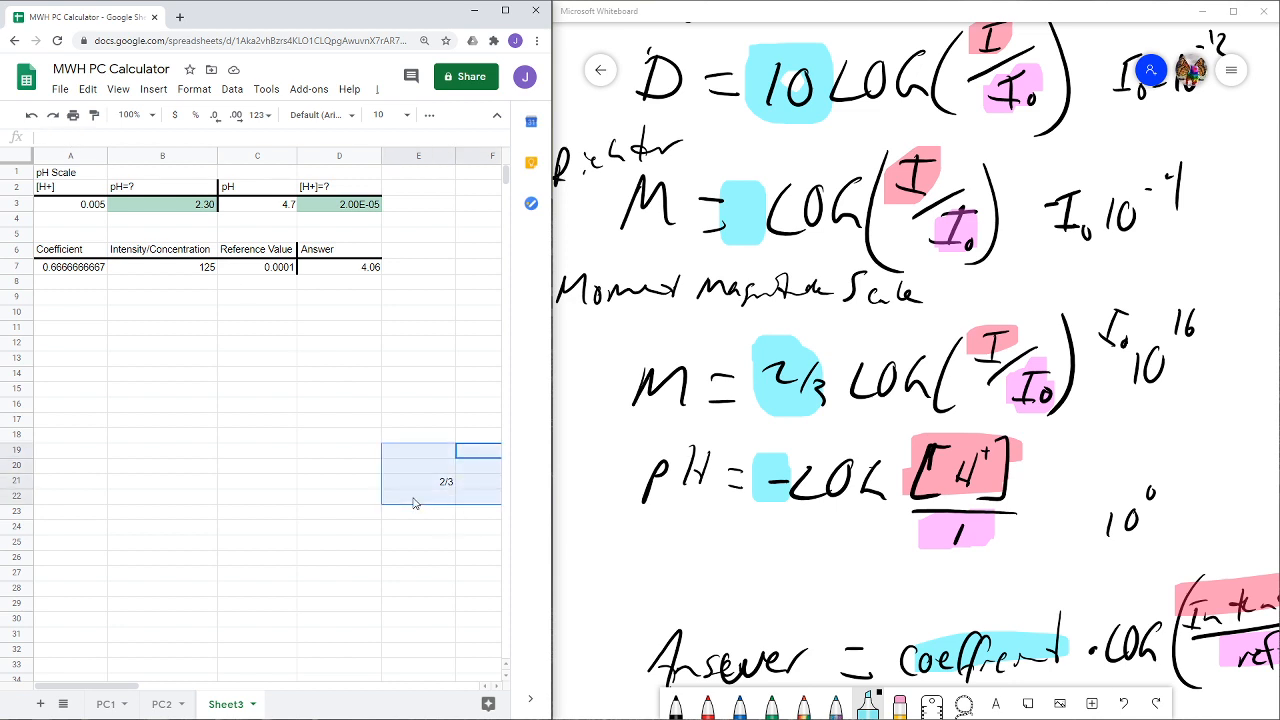
{"action": "key", "text": "Delete"}
{"action": "left_click", "coordinate": [428, 483]}
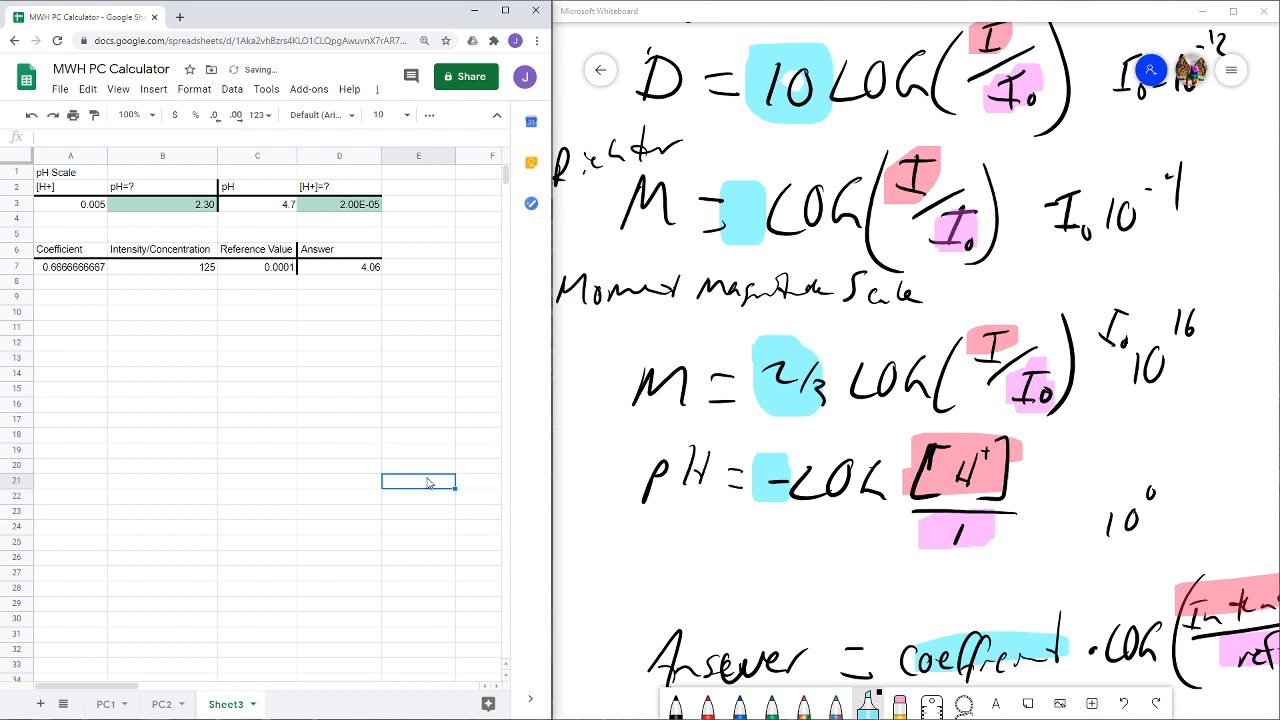
{"action": "left_click", "coordinate": [196, 90]}
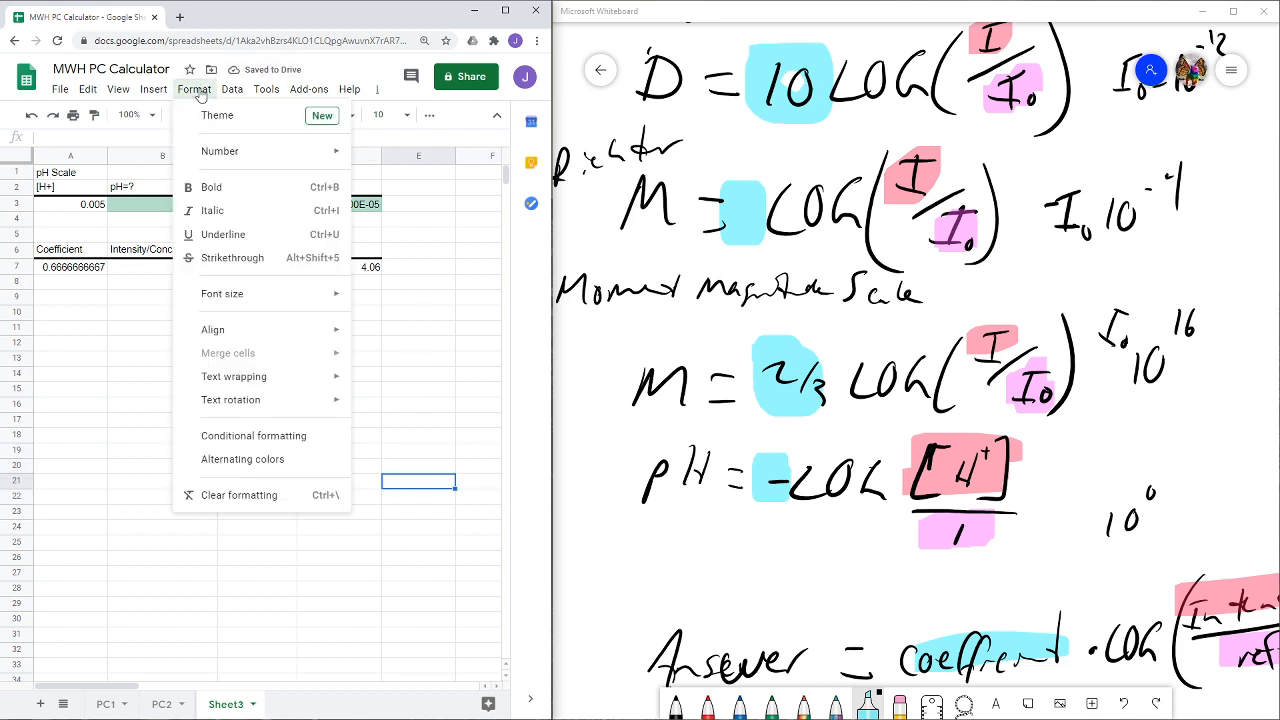
{"action": "left_click", "coordinate": [262, 496]}
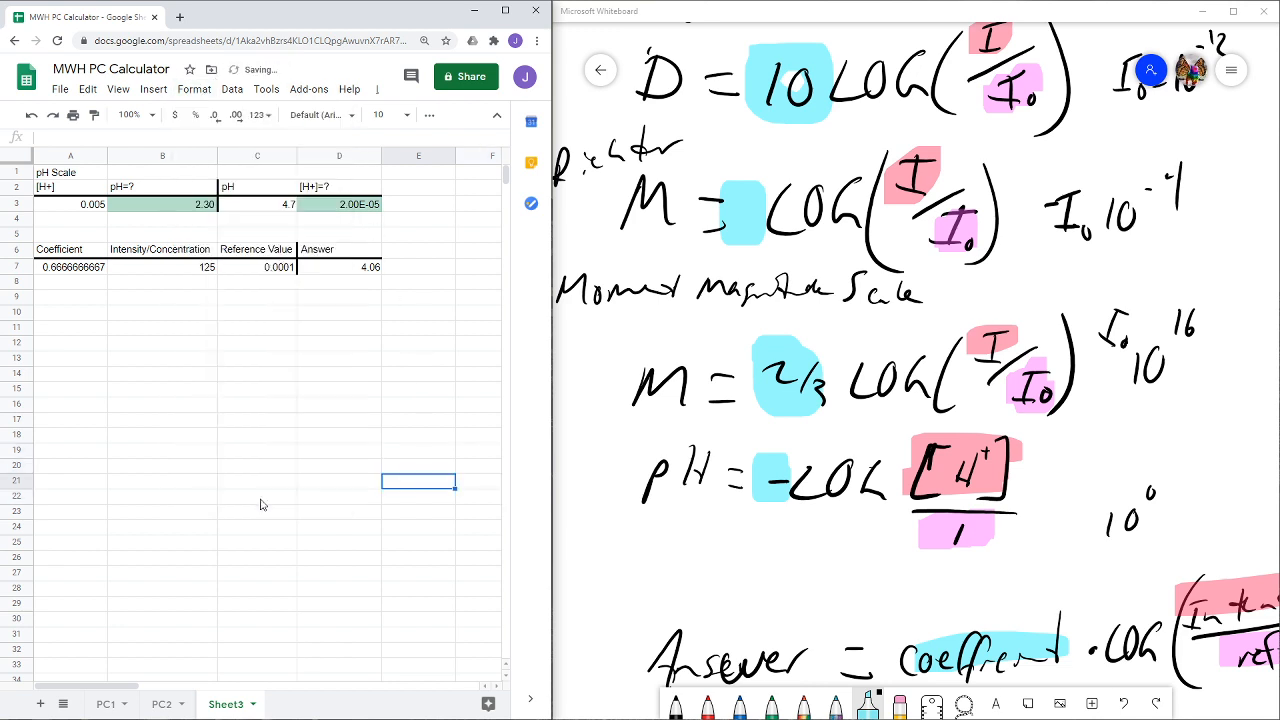
{"action": "left_click", "coordinate": [171, 375]}
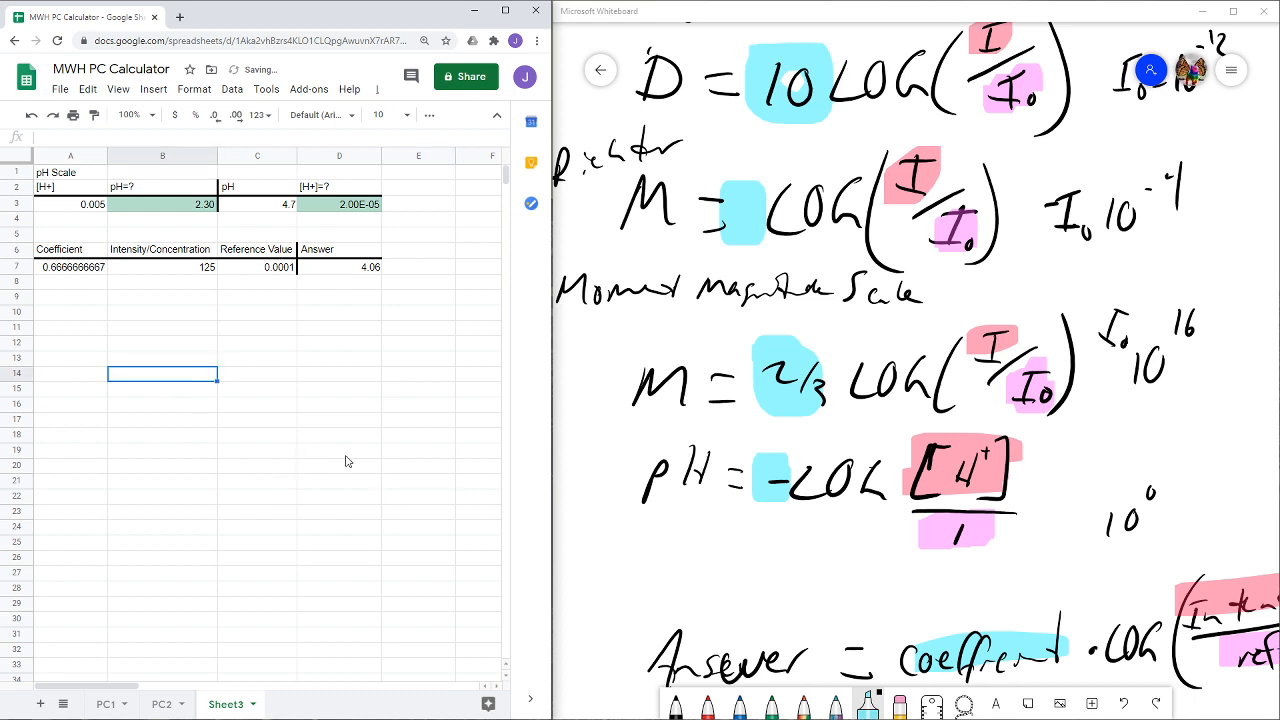
{"action": "left_click", "coordinate": [462, 469]}
{"action": "left_click", "coordinate": [413, 440]}
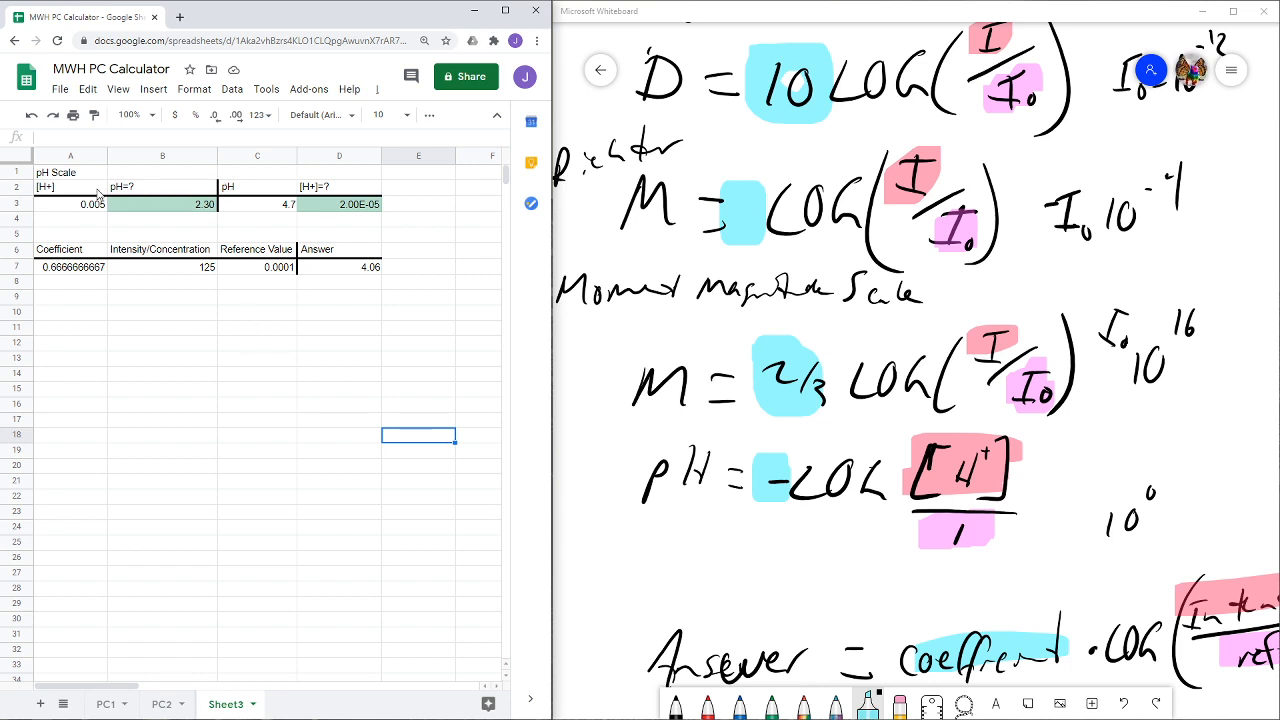
- Change the exponent of the reference value formula in C7 so it reads =10^(16) for the moment magnitude scale
{"action": "left_click", "coordinate": [103, 268]}
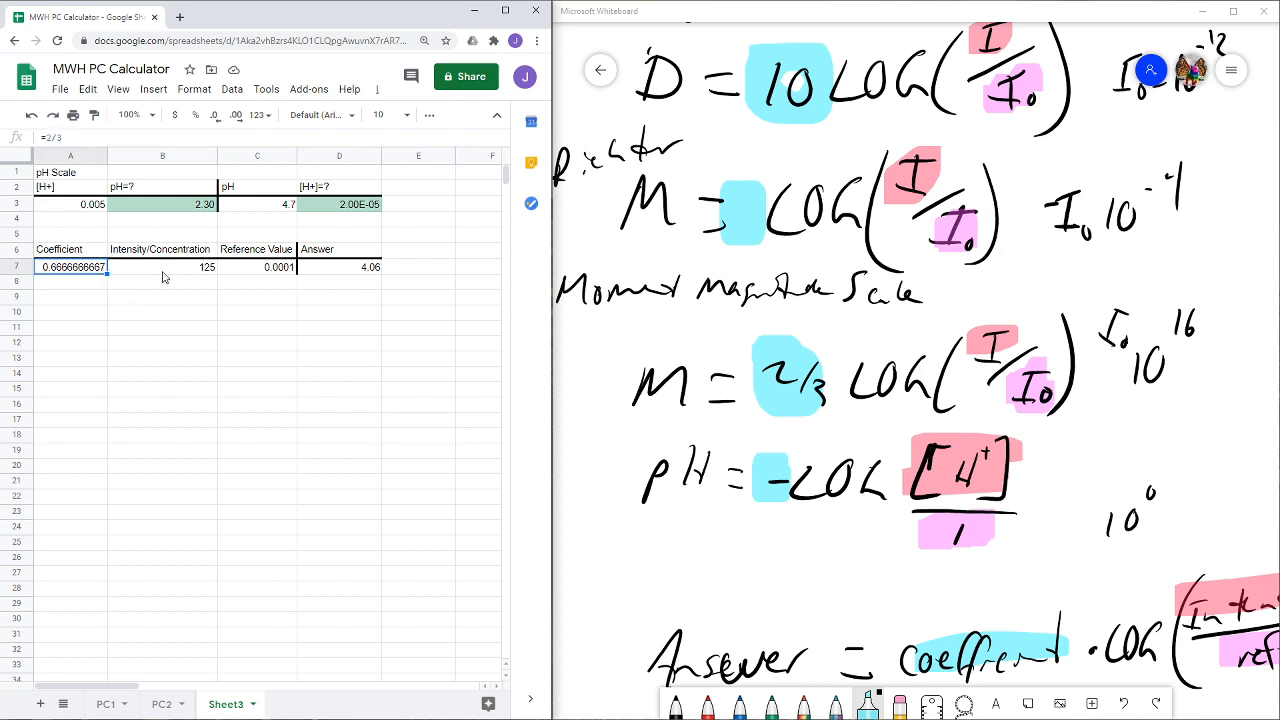
{"action": "left_click", "coordinate": [271, 270]}
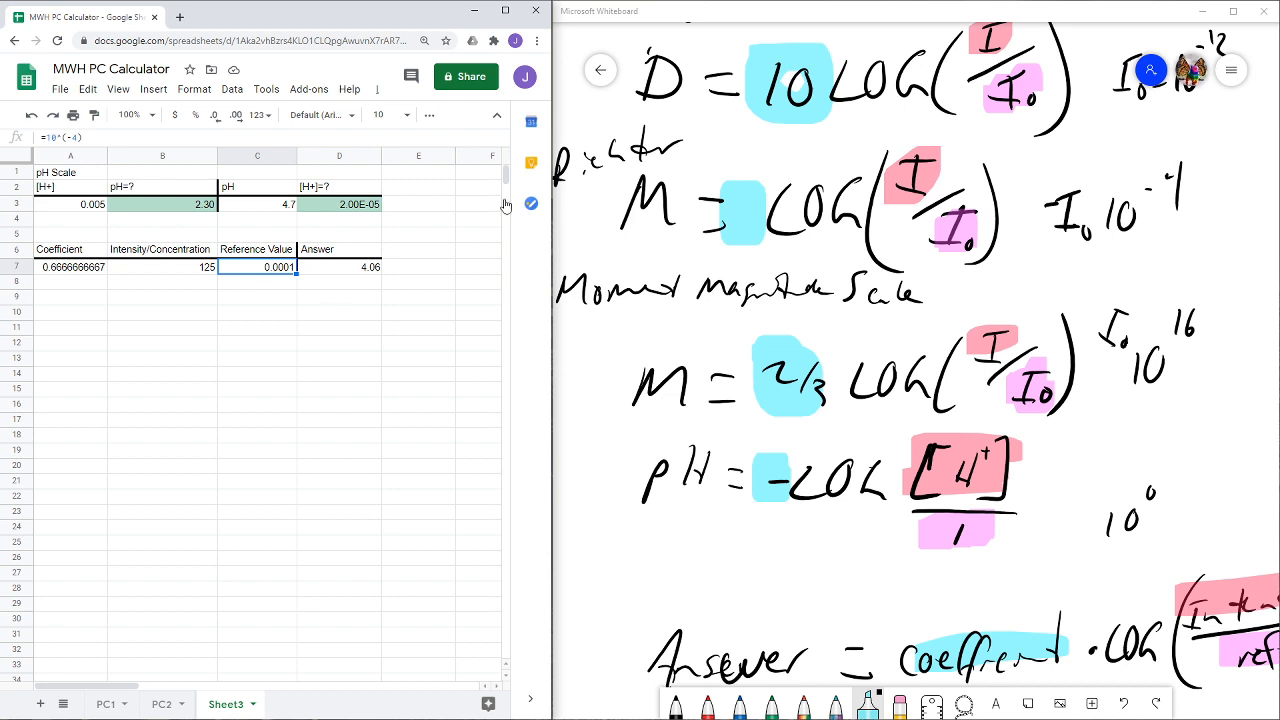
{"action": "left_click", "coordinate": [76, 137]}
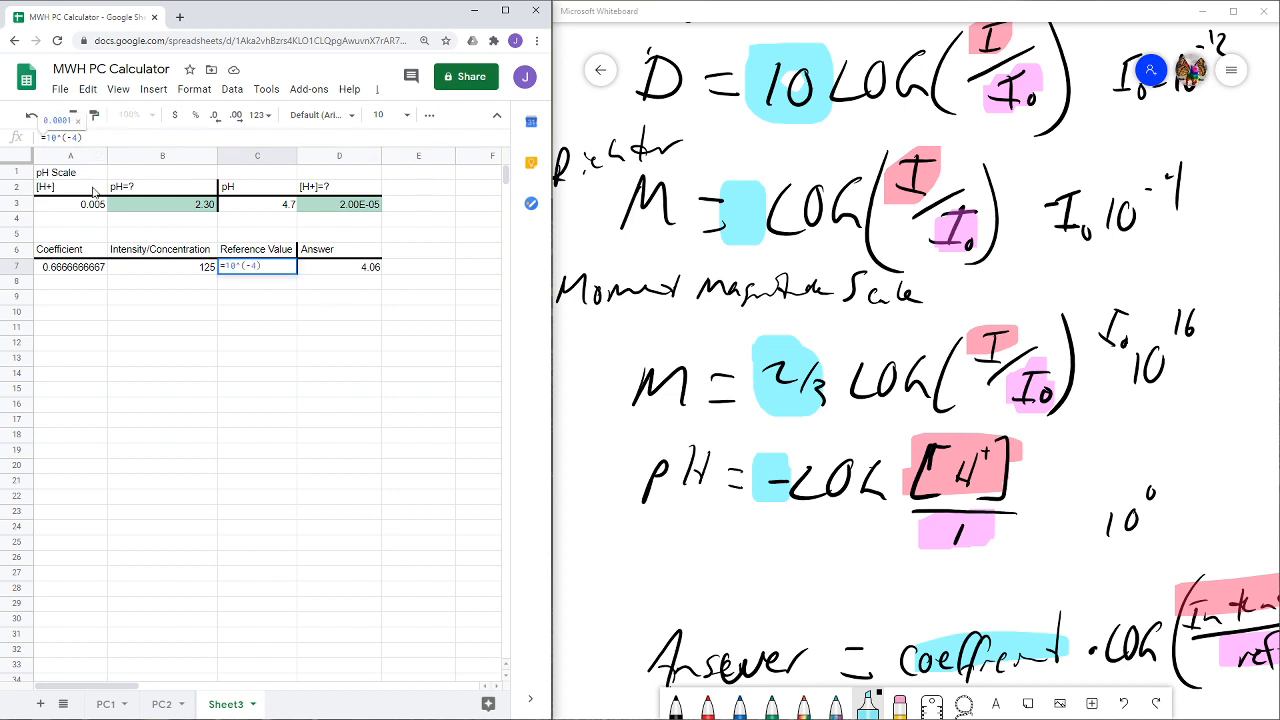
{"action": "key", "text": "BackSpace"}
{"action": "key", "text": "BackSpace"}
{"action": "type", "text": "16"}
{"action": "key", "text": "Return"}
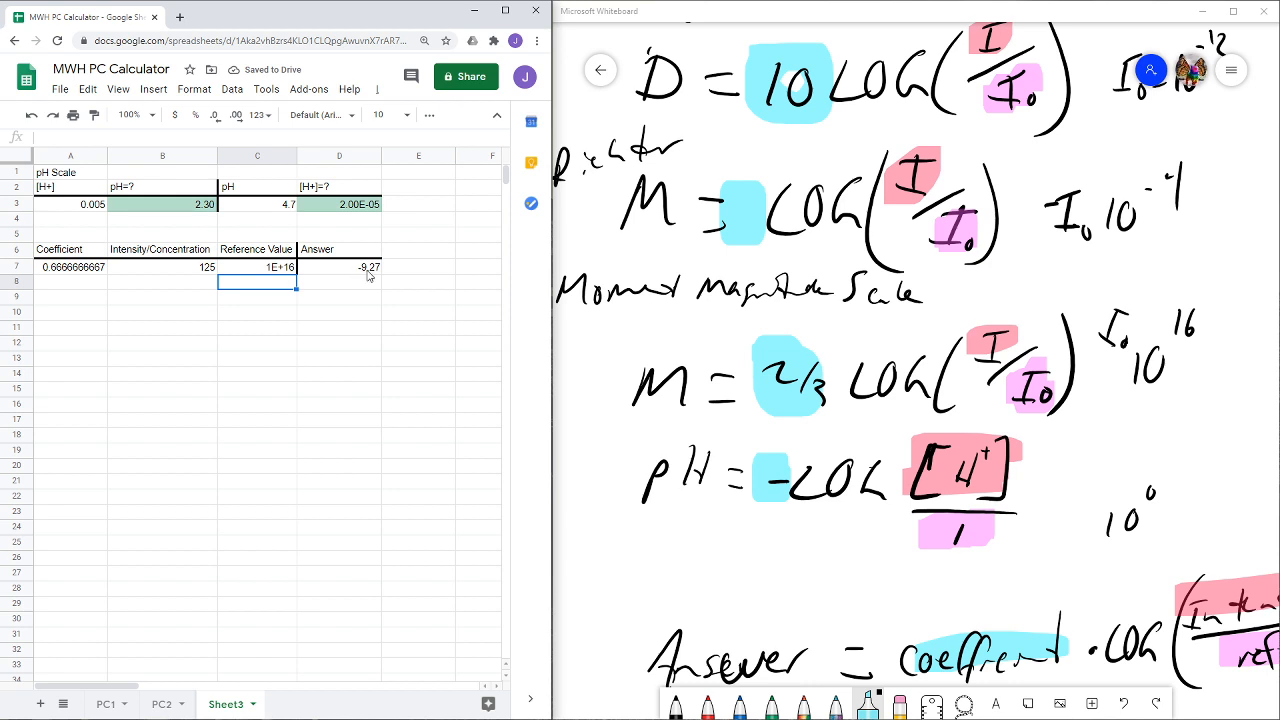
- Extend the intensity entry in B7 to 125*10^(30), without an equals sign
{"action": "left_click", "coordinate": [168, 270]}
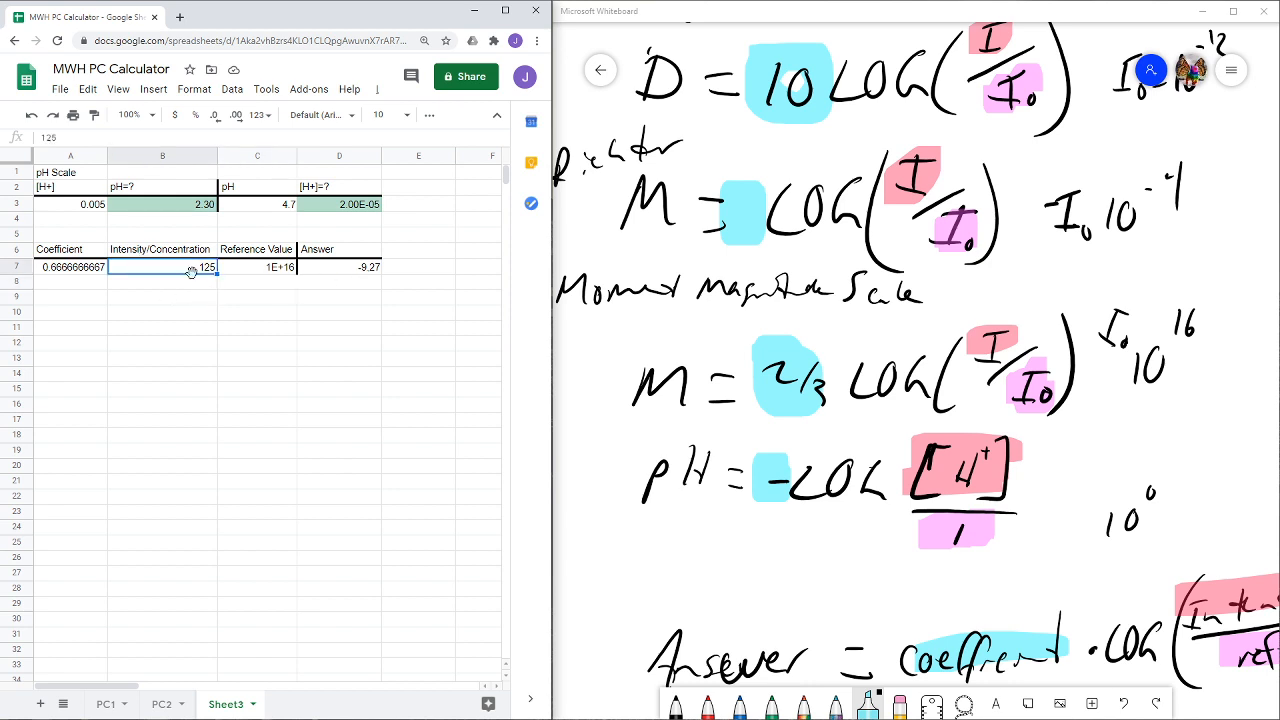
{"action": "left_click", "coordinate": [61, 142]}
{"action": "type", "text": "*10^"}
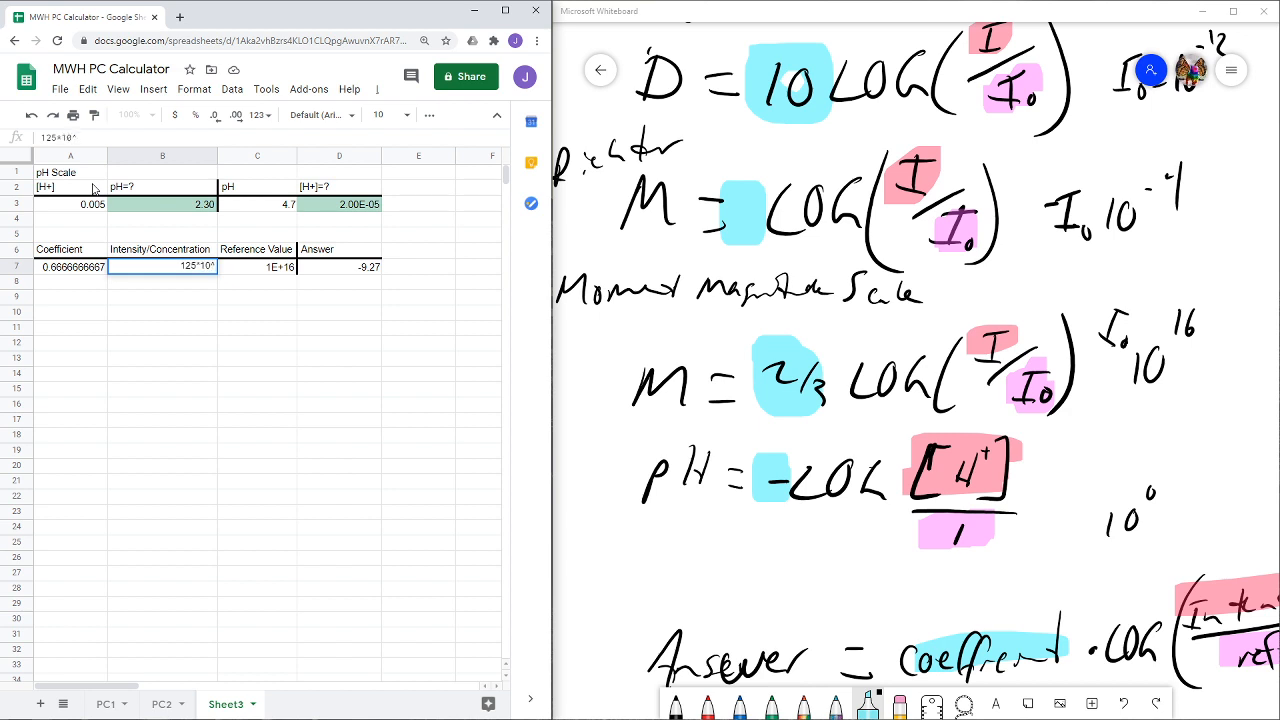
{"action": "type", "text": "(30)"}
{"action": "key", "text": "Return"}
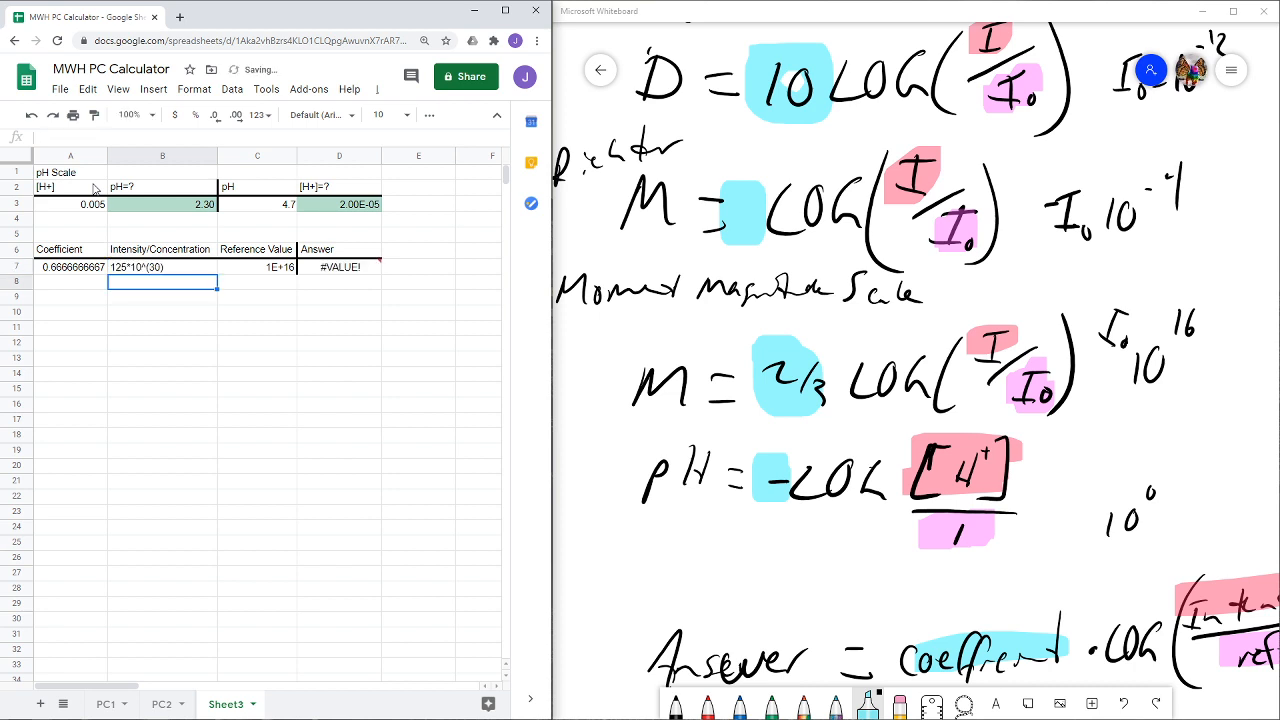
- Turn the intensity entry in B7 into the formula =125*10^(30) and check how it is stored
{"action": "left_click", "coordinate": [142, 268]}
{"action": "left_click", "coordinate": [44, 138]}
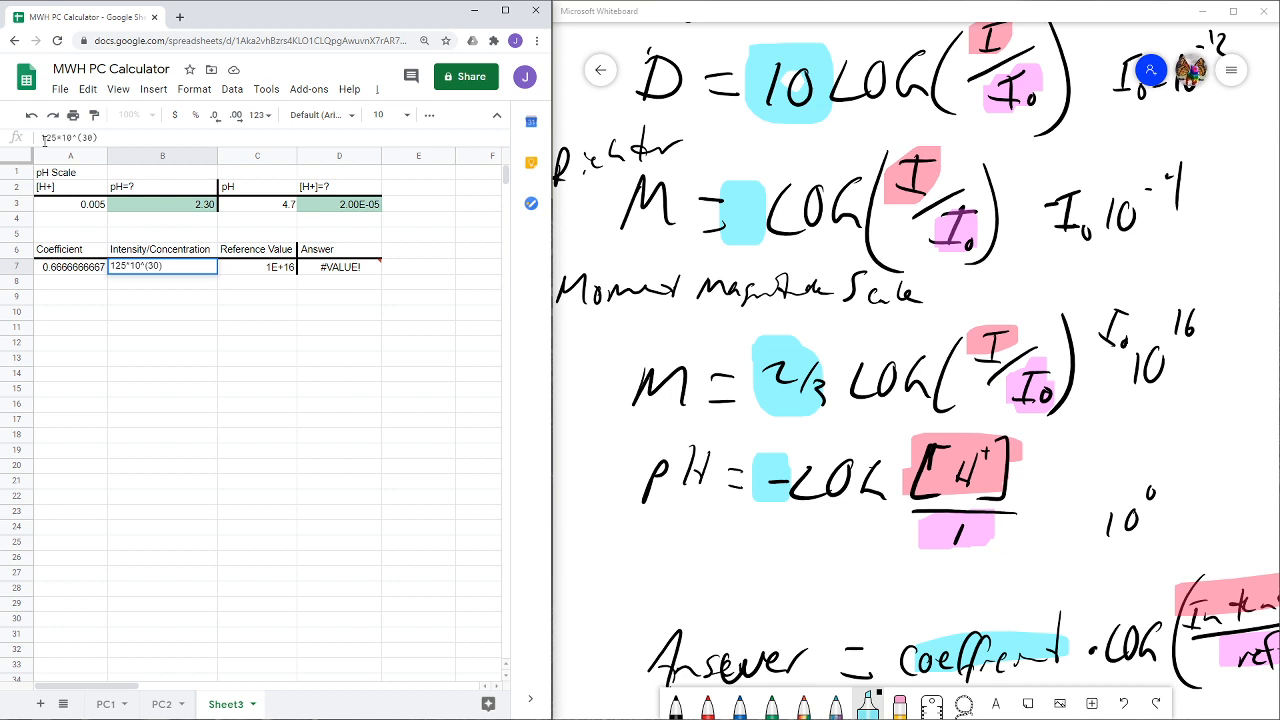
{"action": "type", "text": "="}
{"action": "key", "text": "Return"}
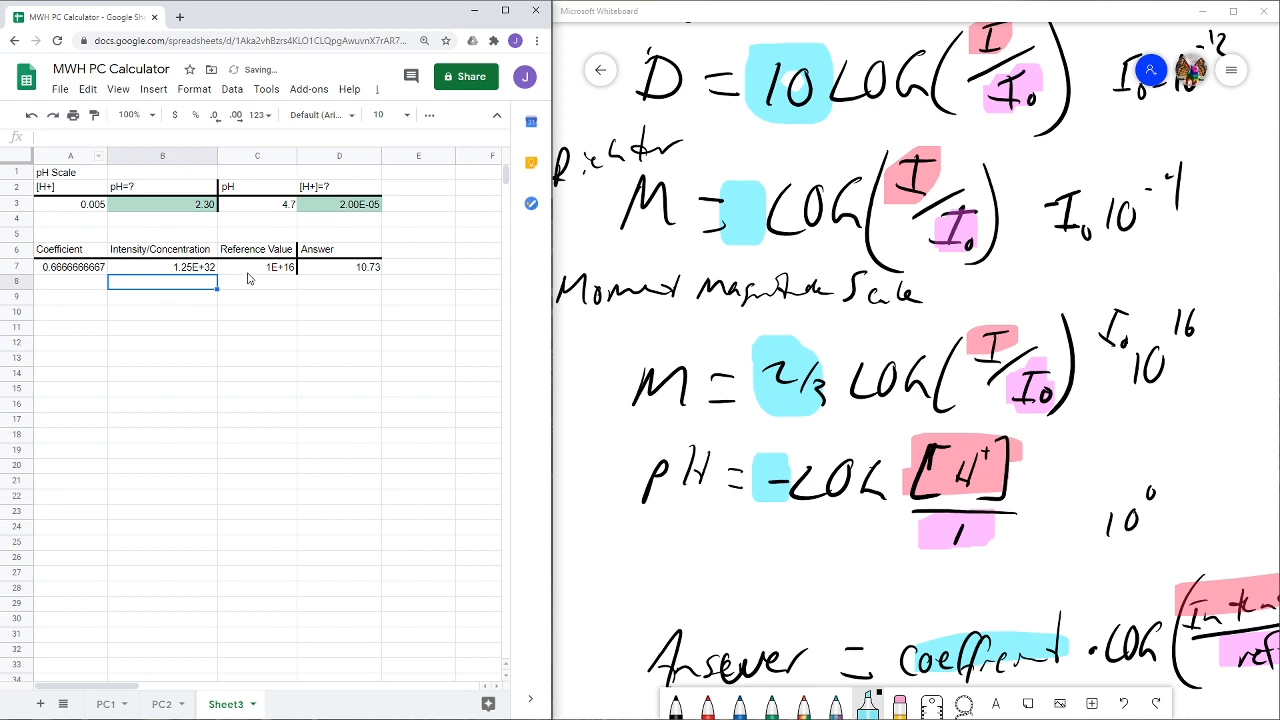
{"action": "left_click", "coordinate": [174, 271]}
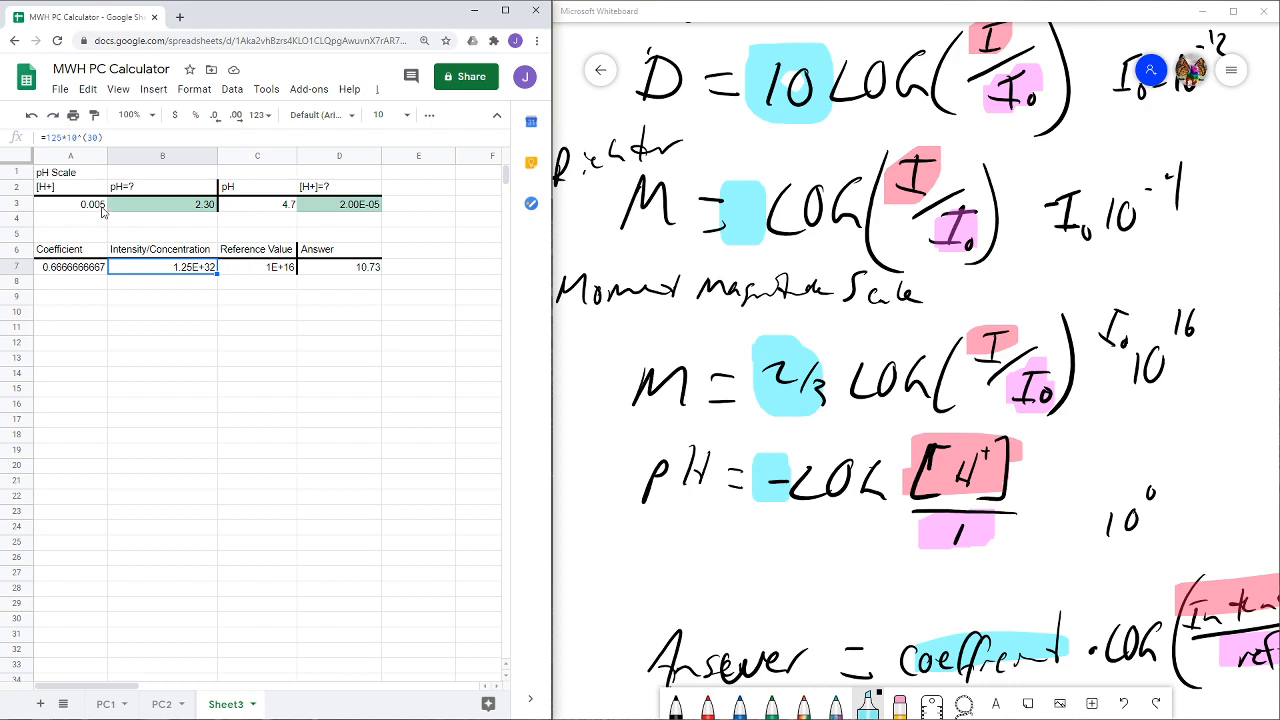
{"action": "left_click", "coordinate": [599, 355]}
{"action": "scroll", "coordinate": [599, 355], "scroll_direction": "up", "scroll_amount": 2}
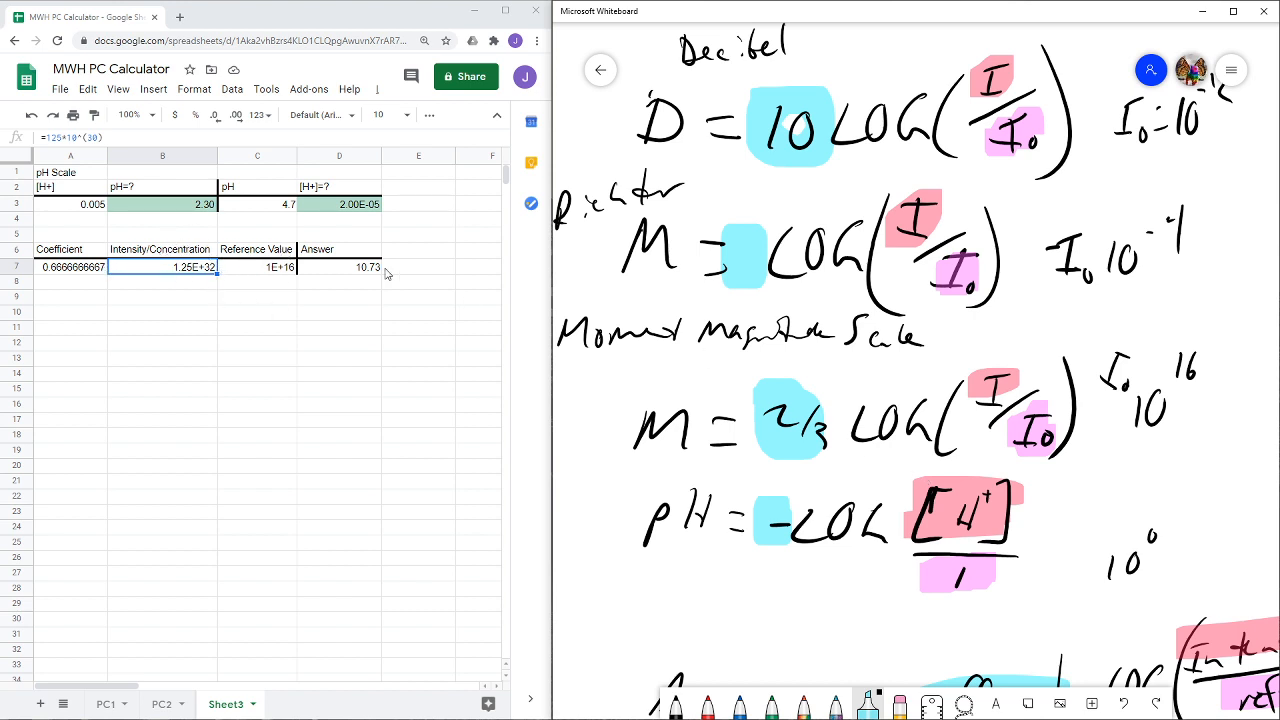
{"action": "left_click", "coordinate": [225, 352]}
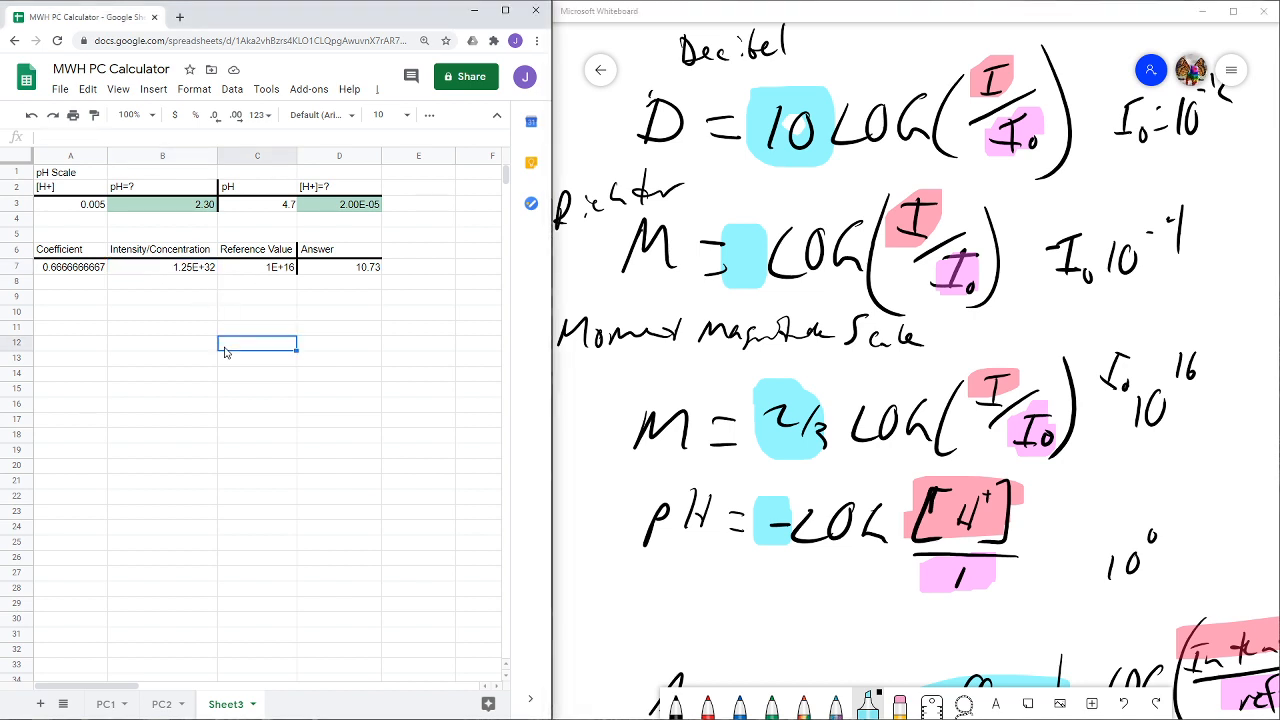